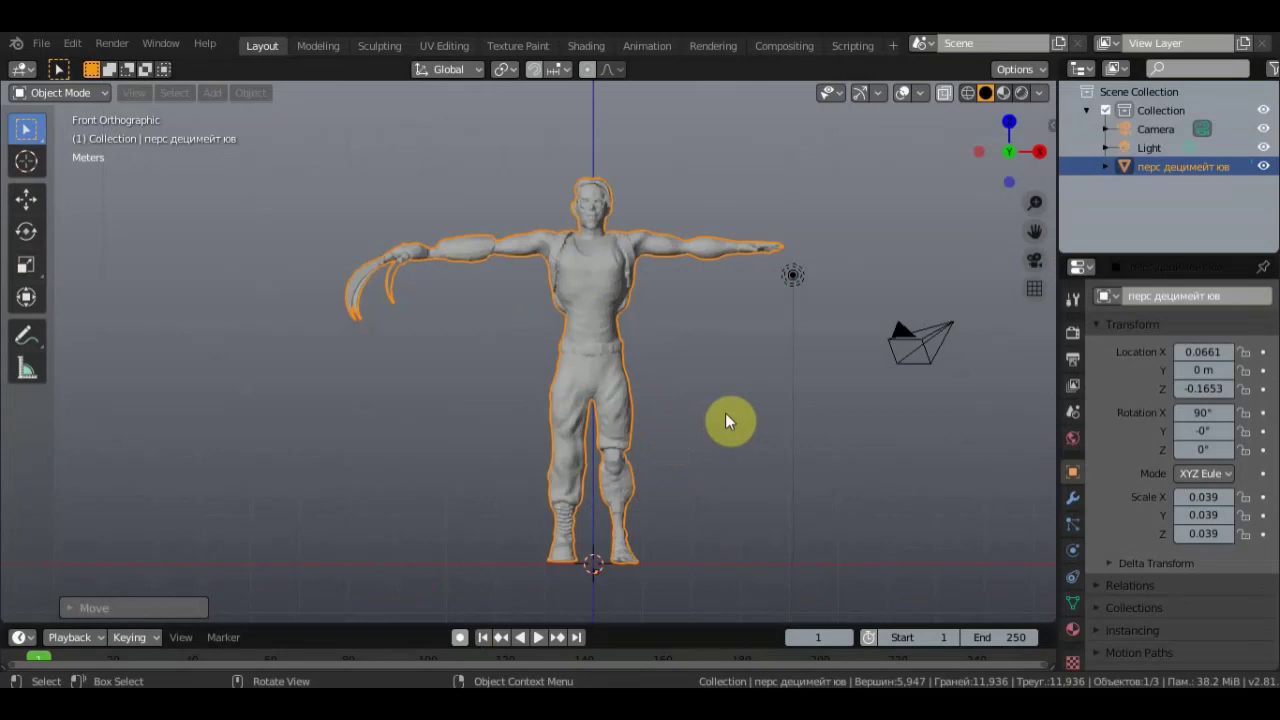
Step: Inspect the character in wireframe, zooming and panning around the torso, then return to solid shading
{"action": "left_click", "coordinate": [967, 92]}
{"action": "scroll", "coordinate": [683, 300], "scroll_direction": "up", "scroll_amount": 6}
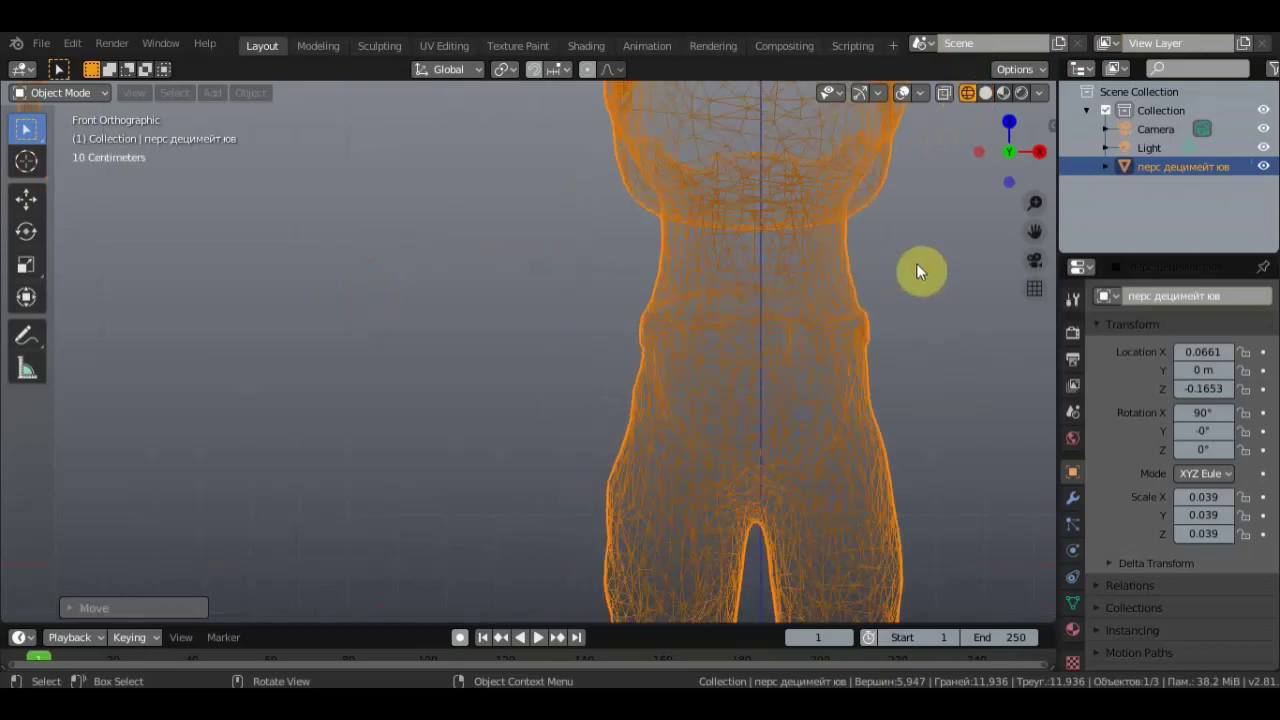
{"action": "middle_click_drag", "start_coordinate": [920, 262], "coordinate": [704, 468], "text": "shift"}
{"action": "scroll", "coordinate": [729, 384], "scroll_direction": "up", "scroll_amount": 2}
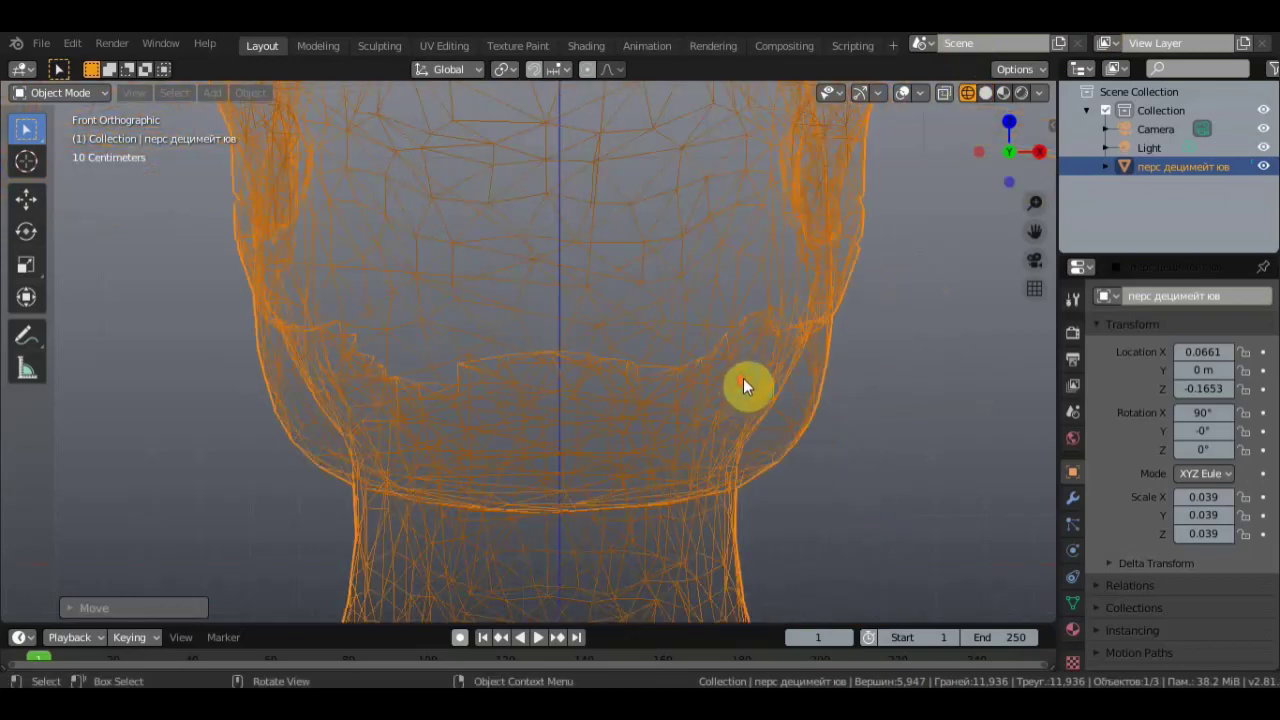
{"action": "scroll", "coordinate": [743, 378], "scroll_direction": "down", "scroll_amount": 3}
{"action": "scroll", "coordinate": [746, 378], "scroll_direction": "down", "scroll_amount": 3}
{"action": "scroll", "coordinate": [746, 378], "scroll_direction": "down", "scroll_amount": 2}
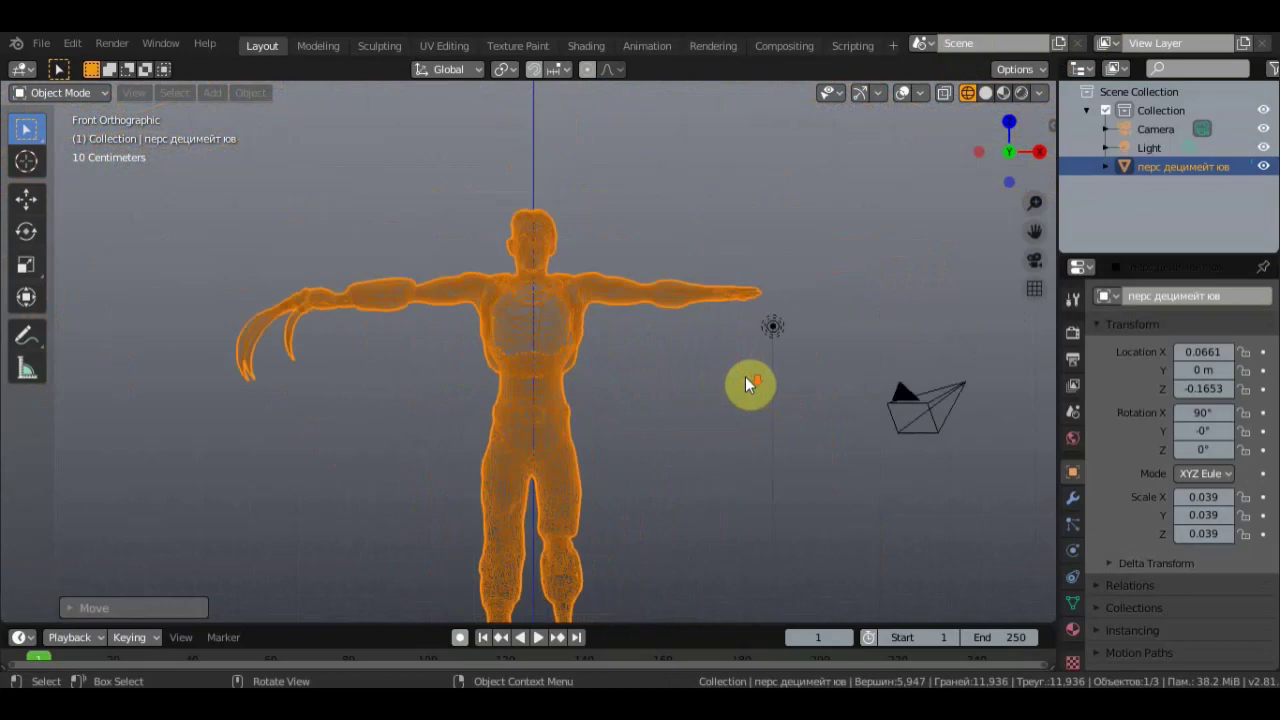
{"action": "scroll", "coordinate": [735, 386], "scroll_direction": "down", "scroll_amount": 1}
{"action": "middle_click_drag", "start_coordinate": [729, 377], "coordinate": [749, 332], "text": "shift"}
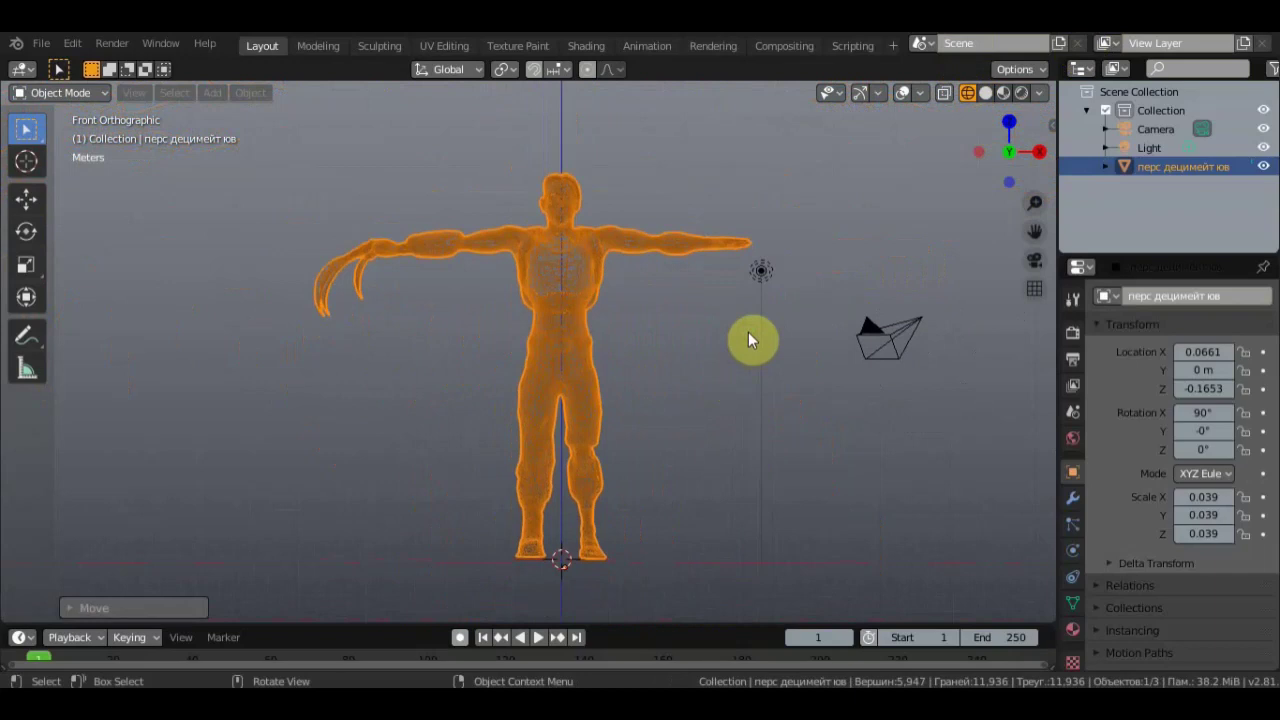
{"action": "scroll", "coordinate": [623, 394], "scroll_direction": "up", "scroll_amount": 1}
{"action": "scroll", "coordinate": [617, 397], "scroll_direction": "up", "scroll_amount": 1}
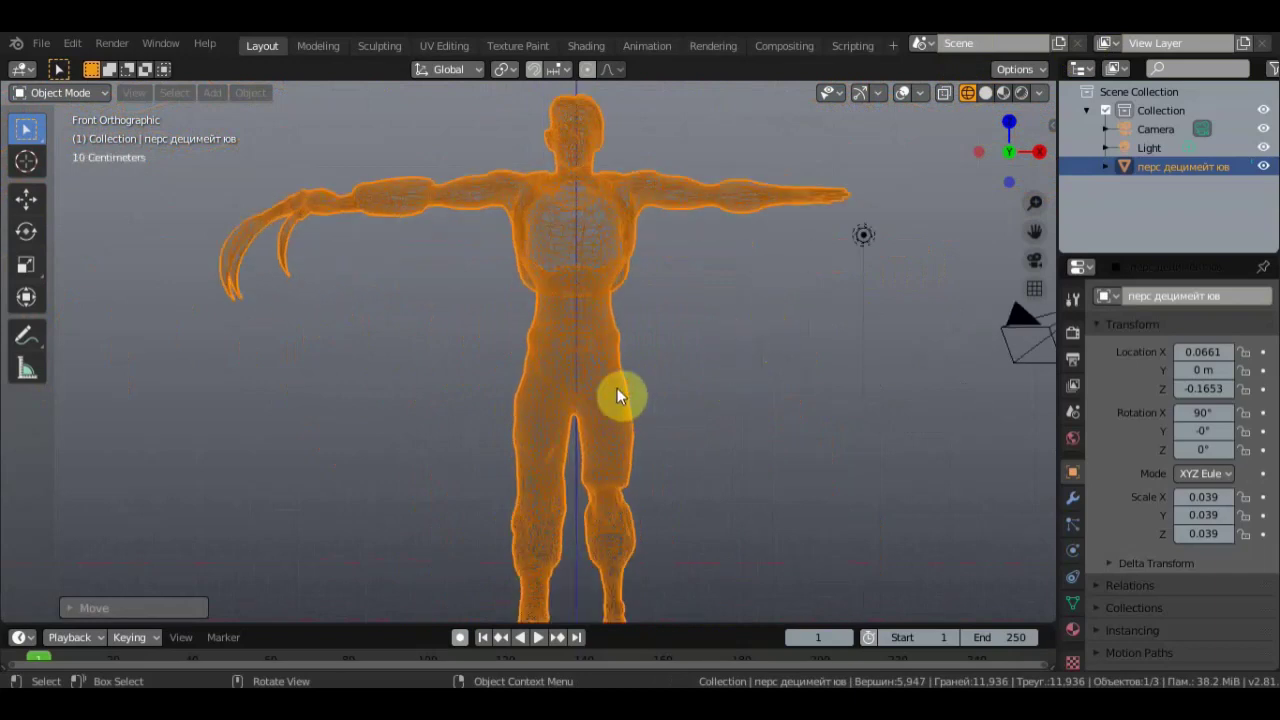
{"action": "scroll", "coordinate": [630, 395], "scroll_direction": "down", "scroll_amount": 1}
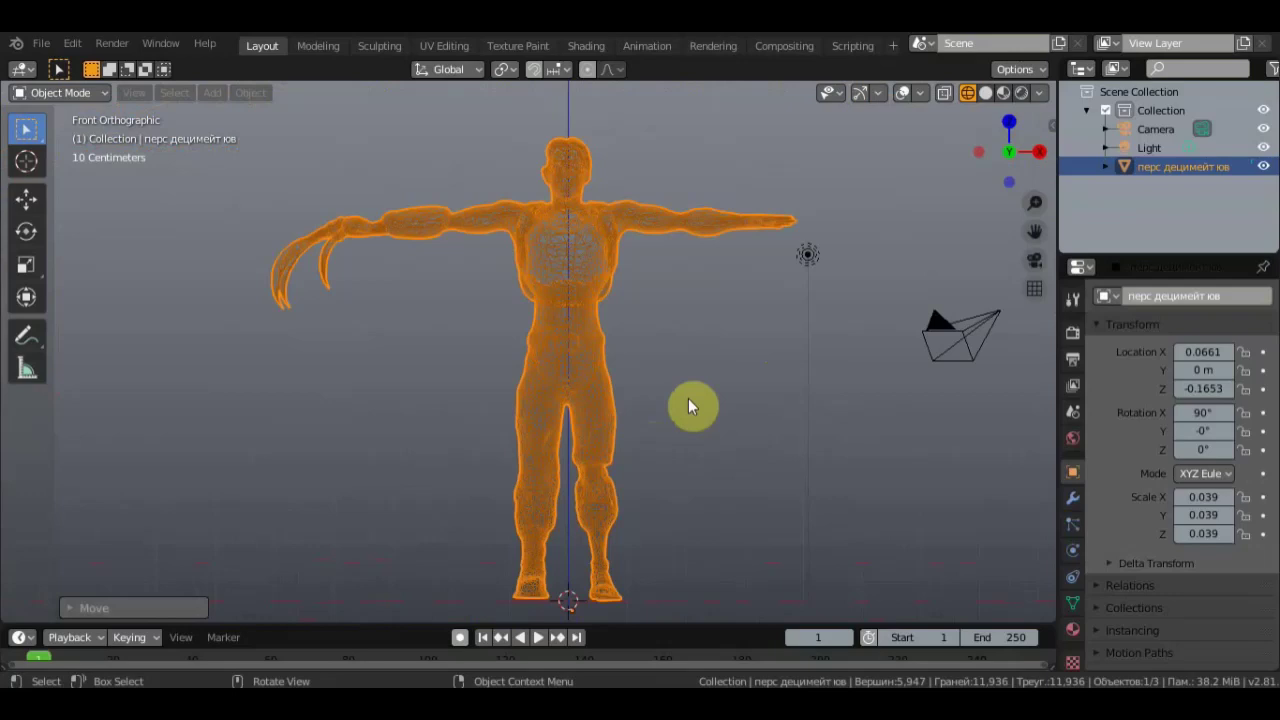
{"action": "scroll", "coordinate": [688, 400], "scroll_direction": "down", "scroll_amount": 1}
{"action": "scroll", "coordinate": [688, 400], "scroll_direction": "up", "scroll_amount": 1}
{"action": "left_click", "coordinate": [990, 92]}
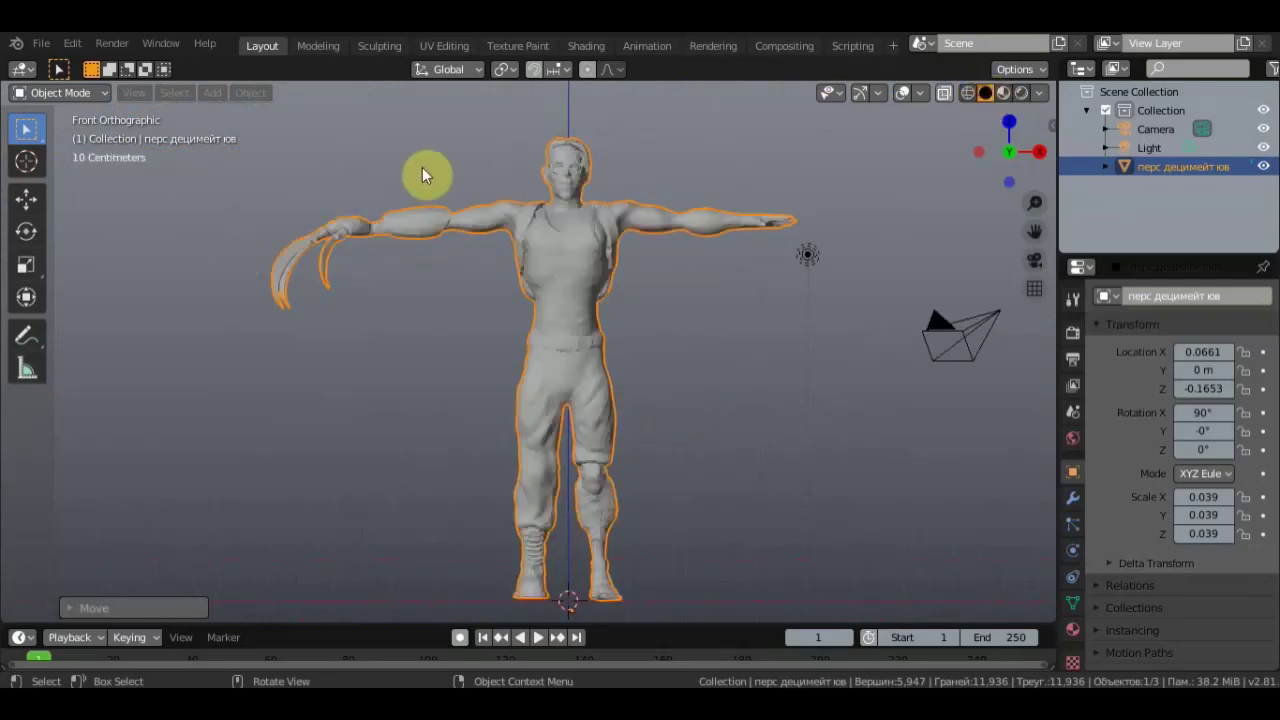
Step: Add an armature at the origin and set it to display In Front of the mesh
{"action": "left_click", "coordinate": [211, 93]}
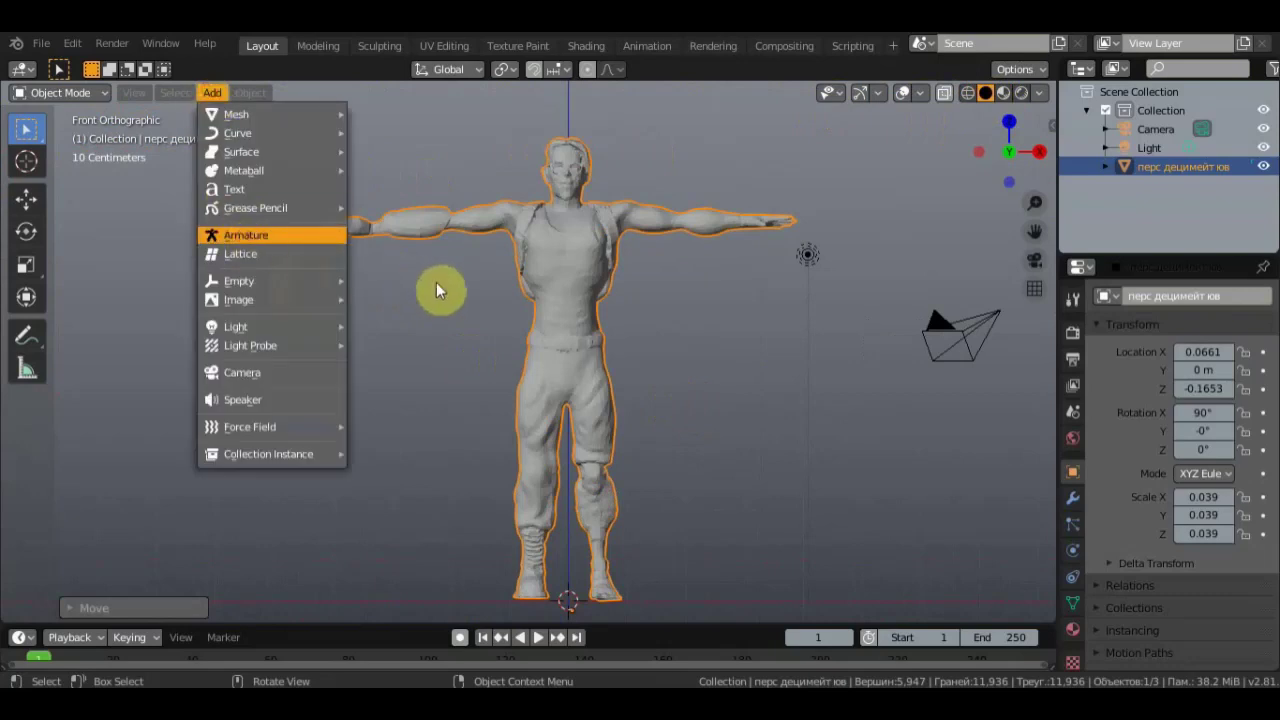
{"action": "key", "text": "Return"}
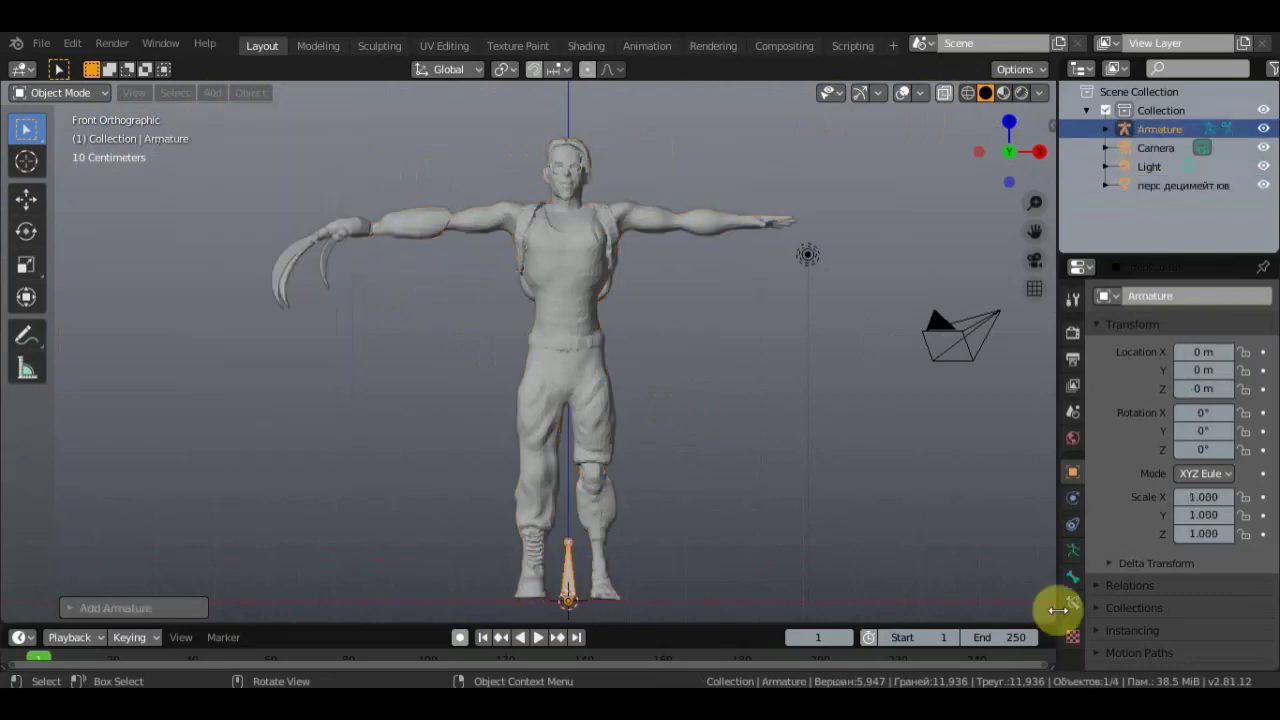
{"action": "left_click", "coordinate": [1075, 550]}
{"action": "left_click", "coordinate": [1127, 556]}
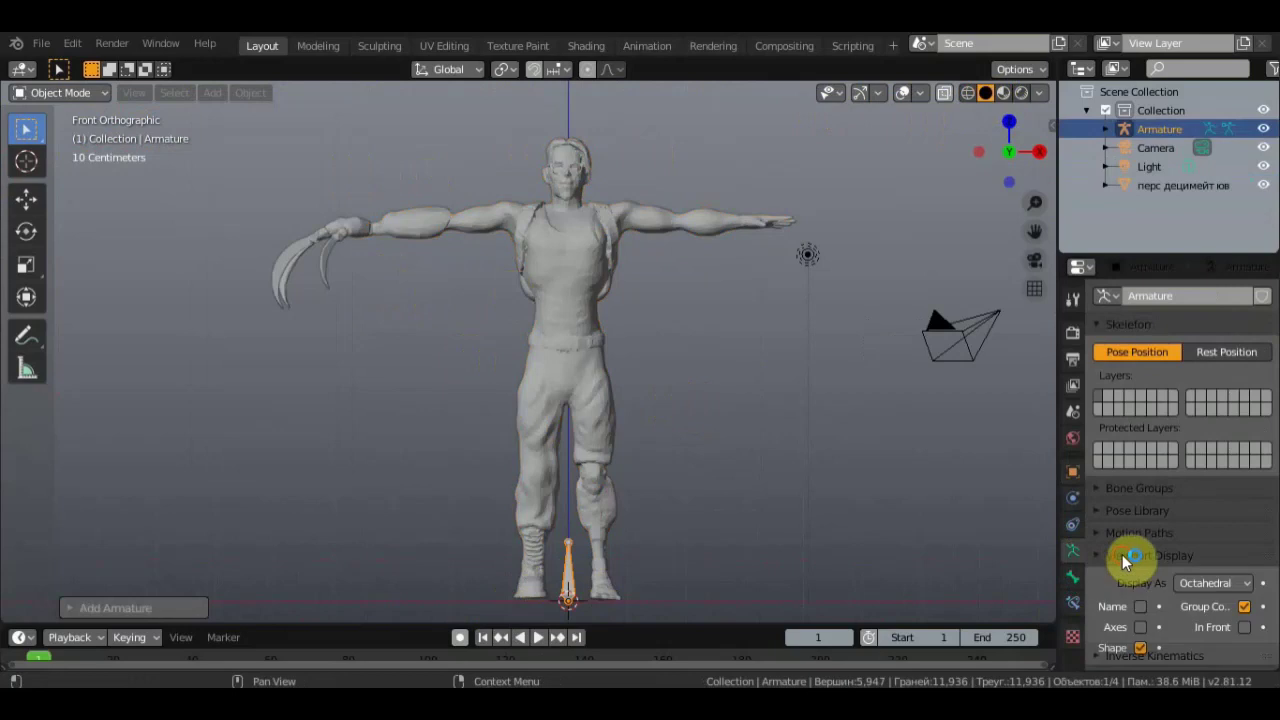
{"action": "left_click", "coordinate": [1244, 627]}
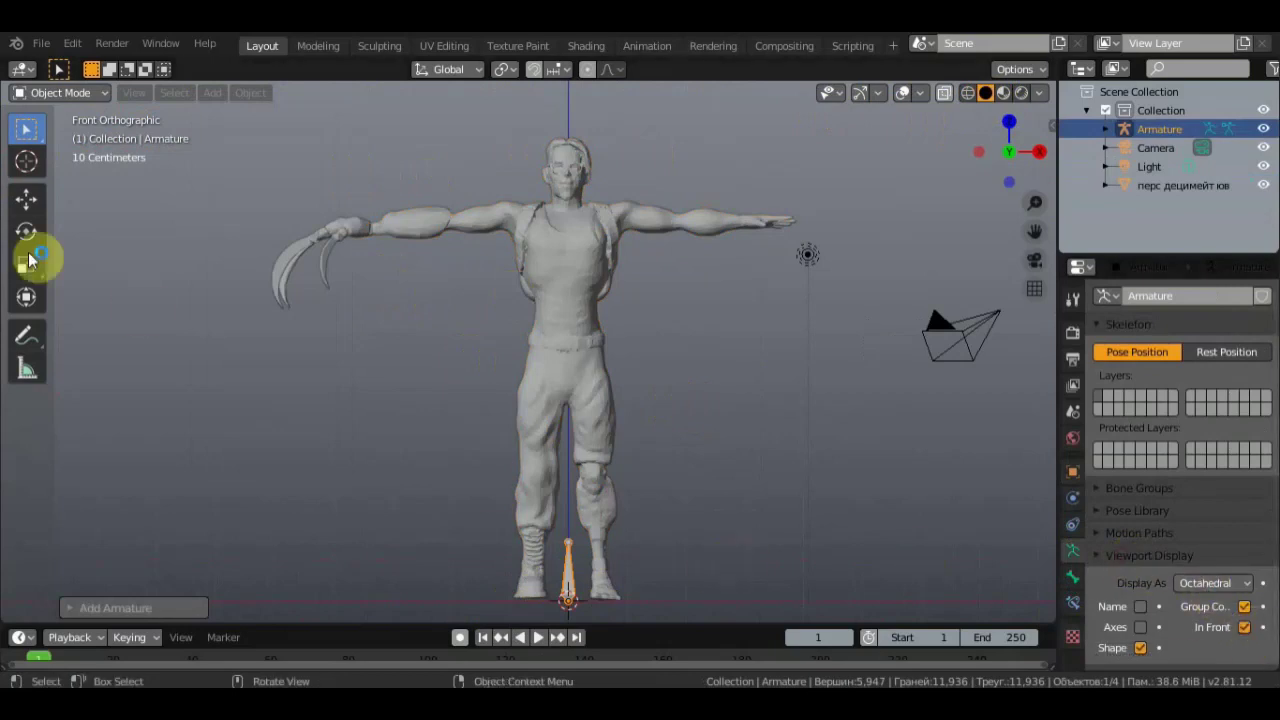
Step: Raise the armature bone to the character's waist and scale it up about 1.69
{"action": "left_click", "coordinate": [26, 199]}
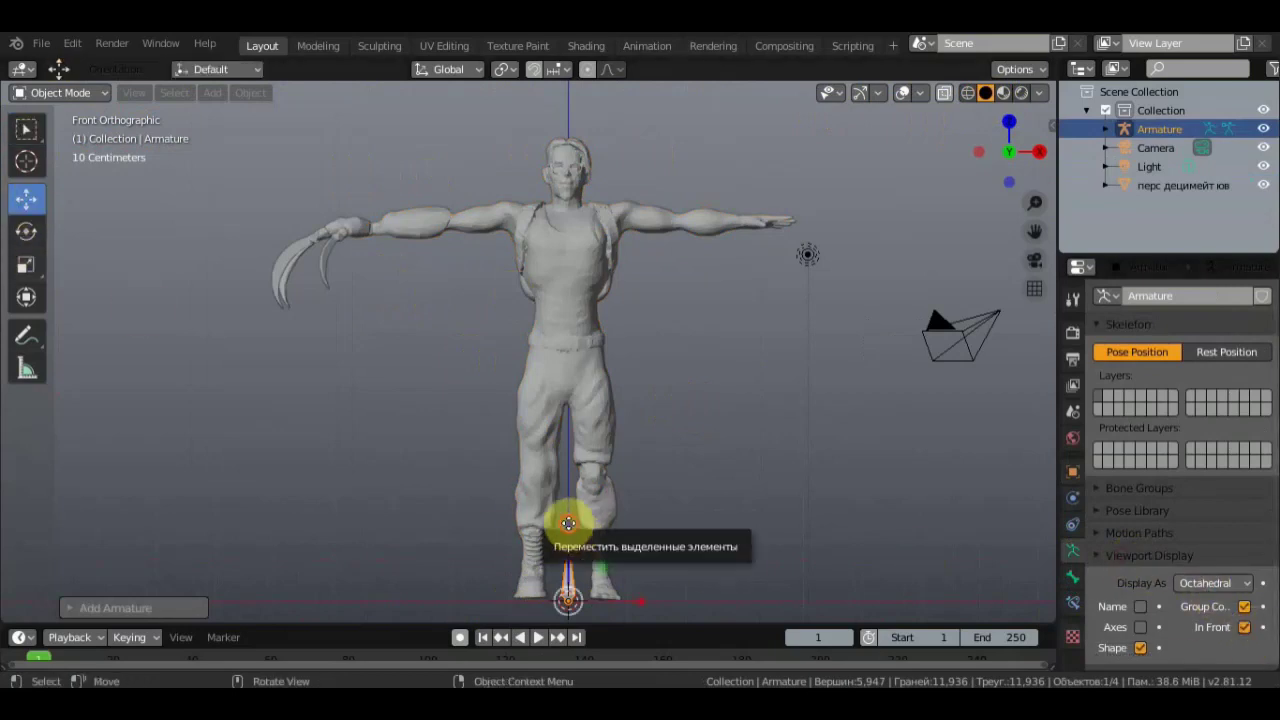
{"action": "left_click_drag", "start_coordinate": [568, 523], "coordinate": [562, 327]}
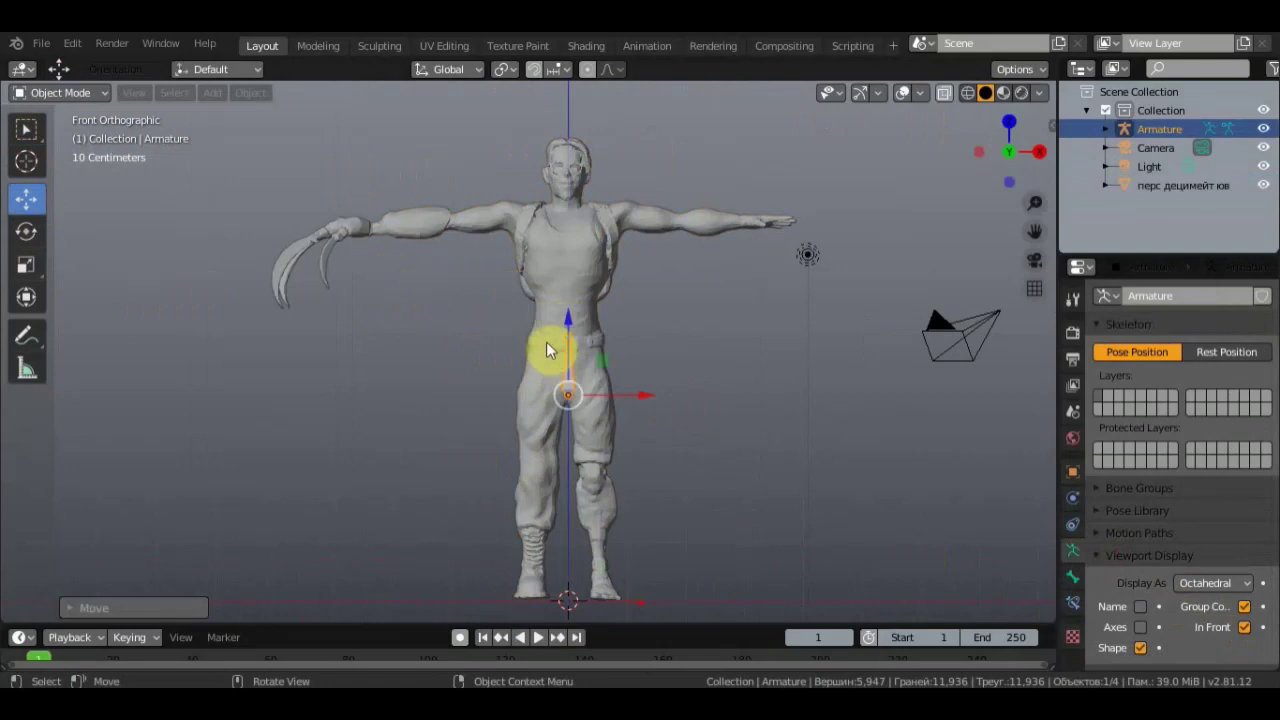
{"action": "left_click", "coordinate": [37, 133]}
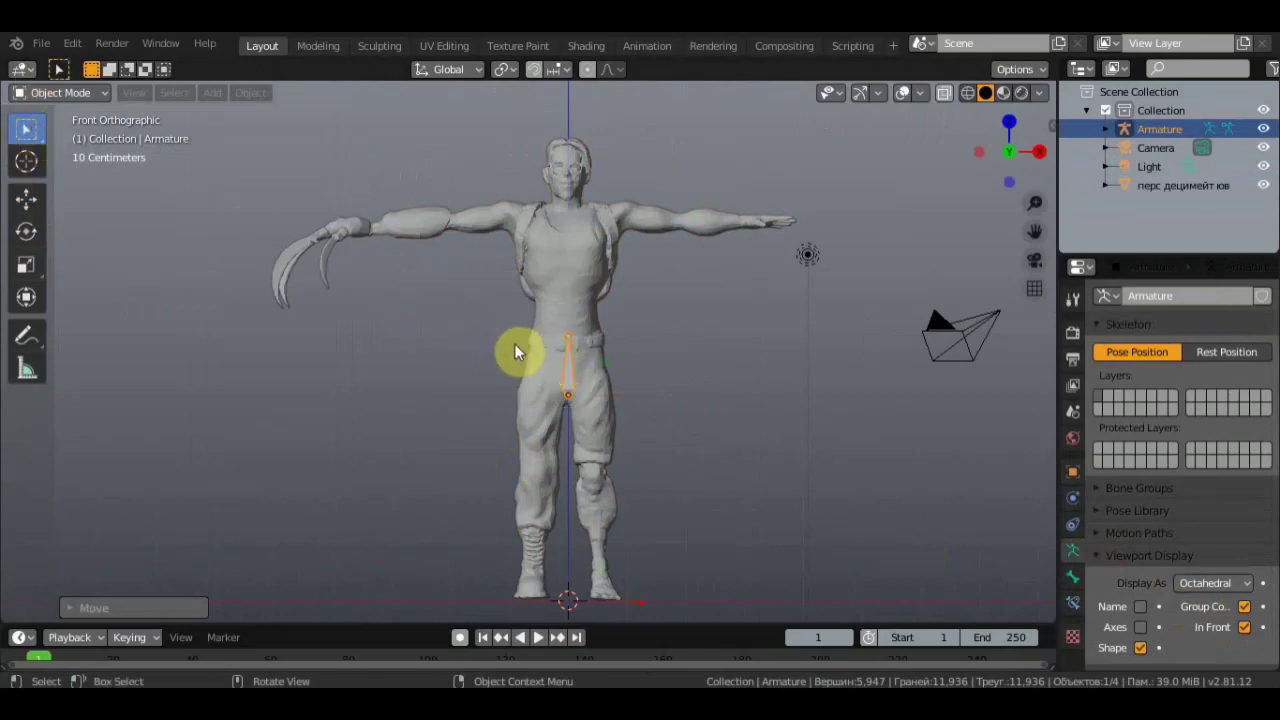
{"action": "key", "text": "s"}
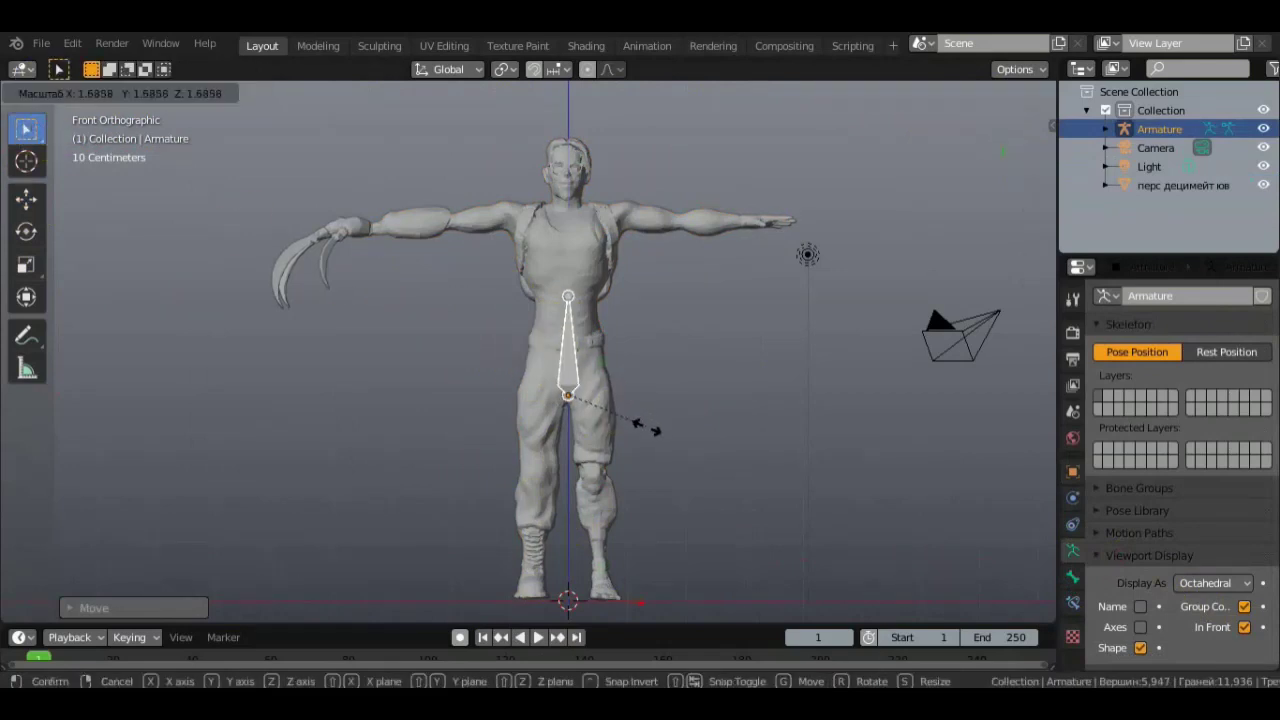
{"action": "left_click", "coordinate": [648, 430]}
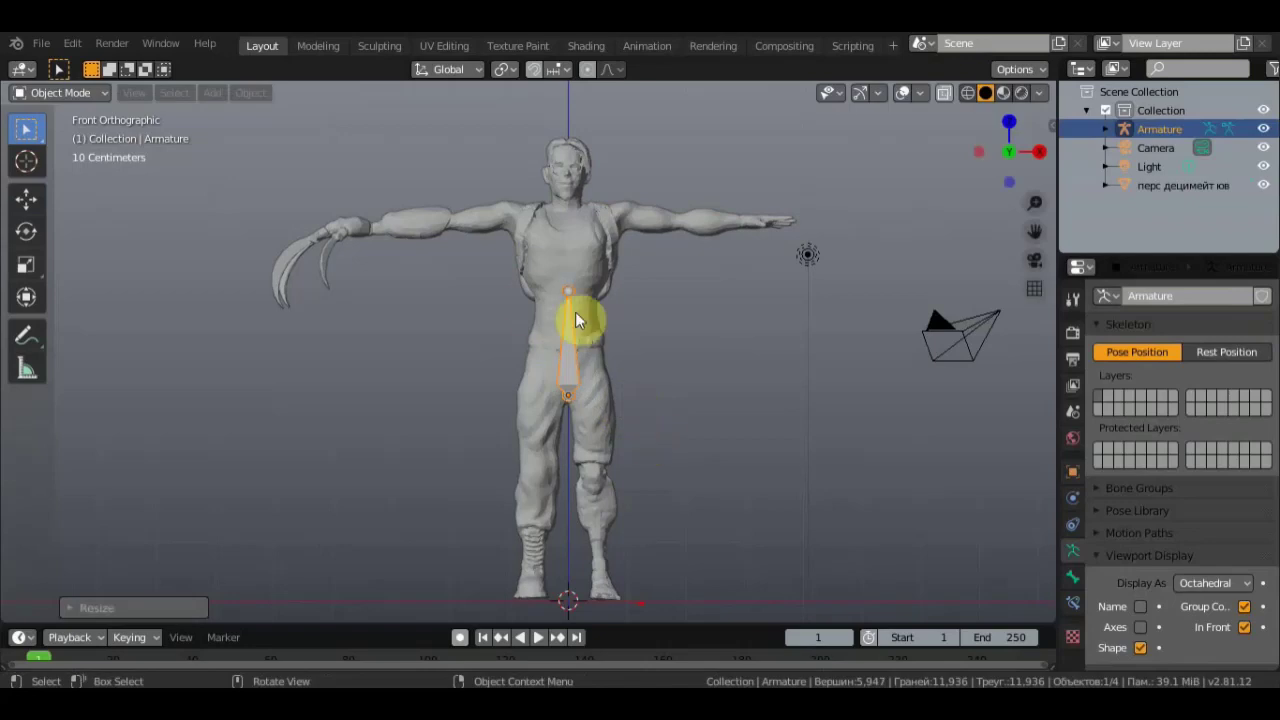
{"action": "left_click", "coordinate": [79, 95]}
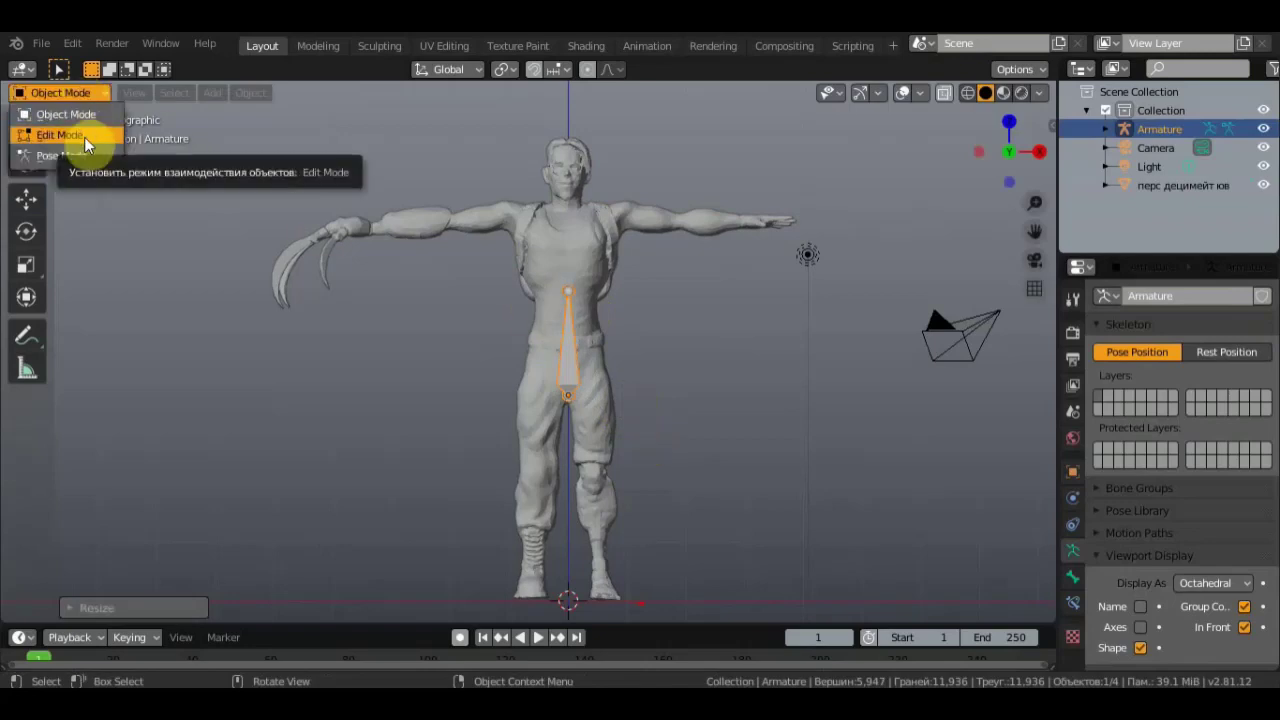
Step: In Edit Mode, extrude spine, upper chest and head bones up to the crown
{"action": "left_click", "coordinate": [84, 137]}
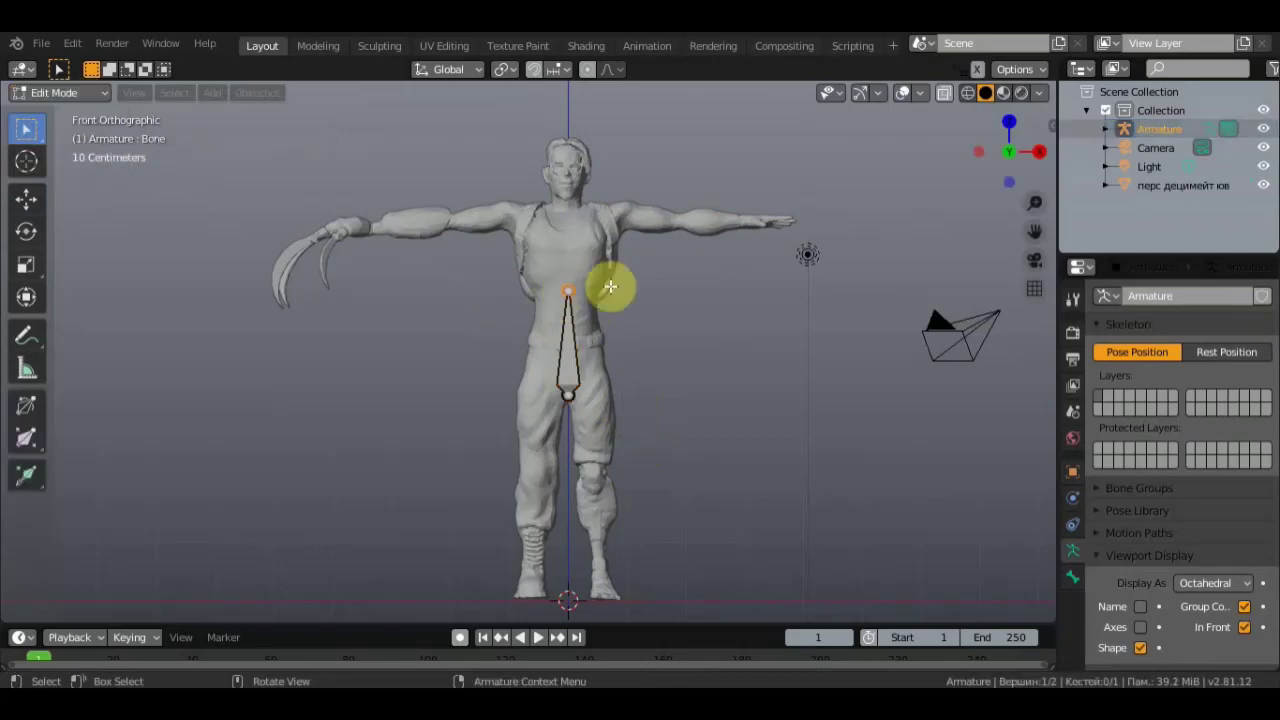
{"action": "key", "text": "e"}
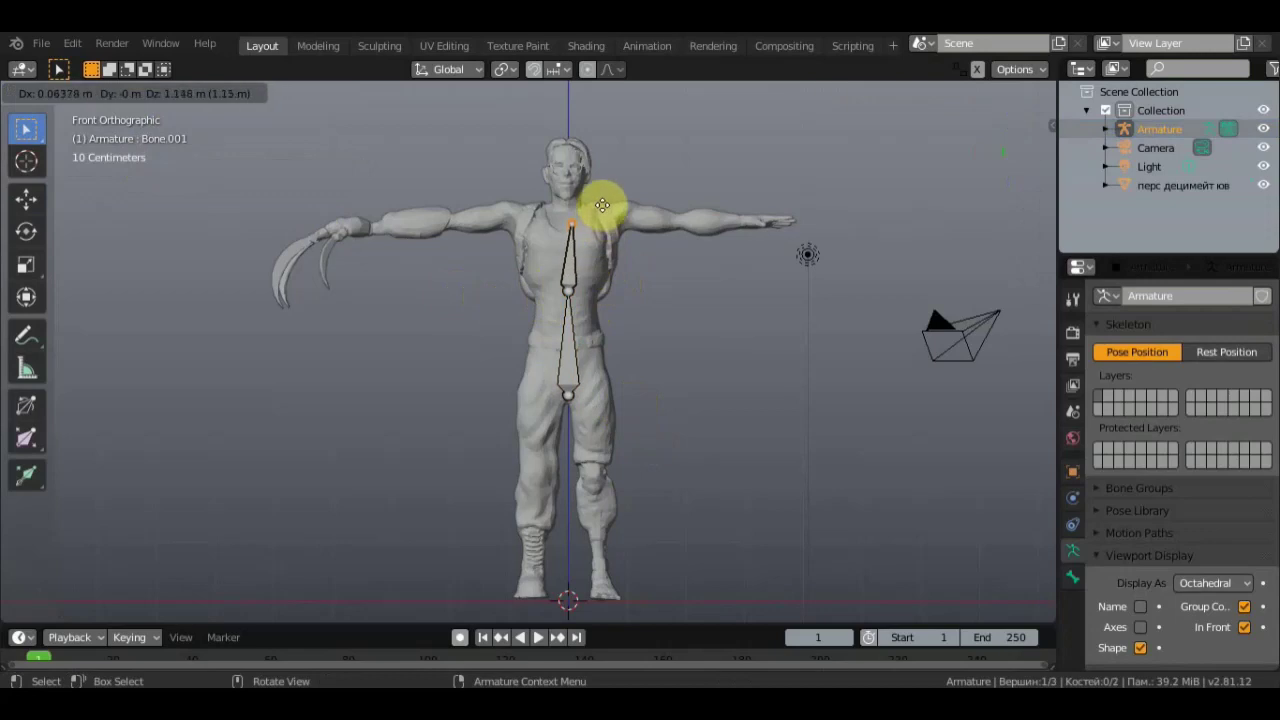
{"action": "left_click", "coordinate": [598, 198]}
{"action": "key", "text": "e"}
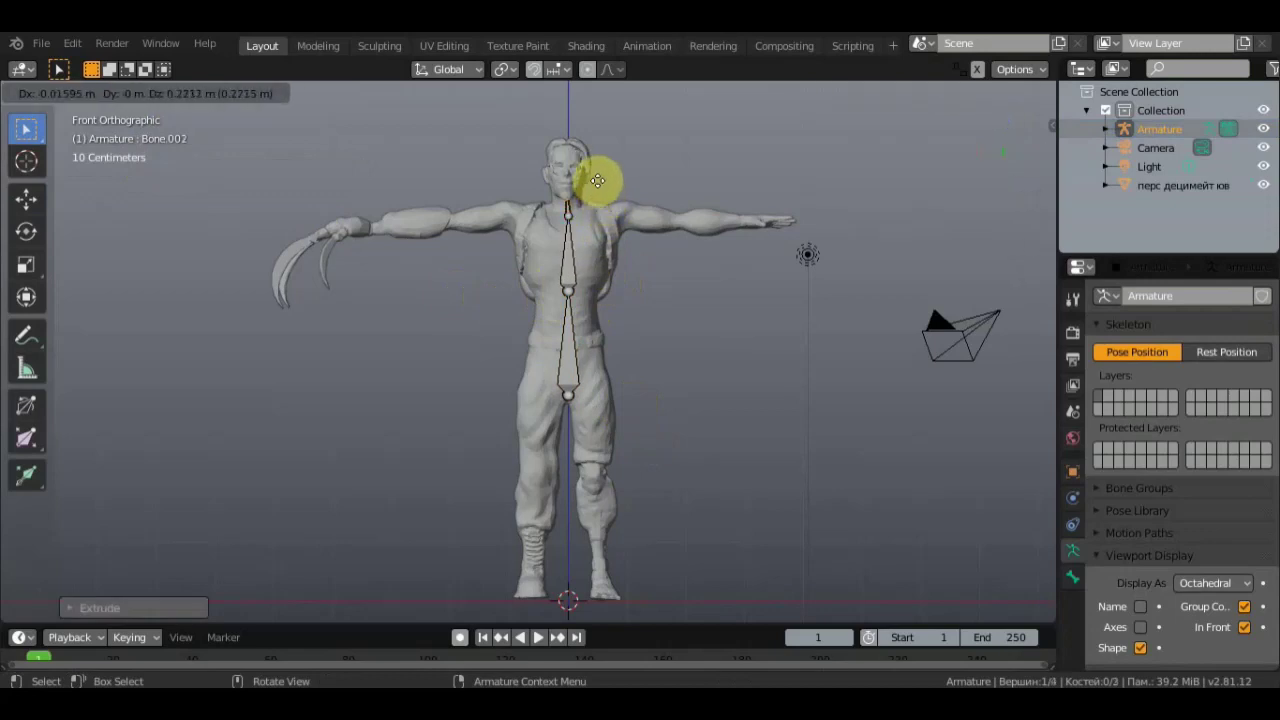
{"action": "left_click", "coordinate": [598, 181]}
{"action": "key", "text": "e"}
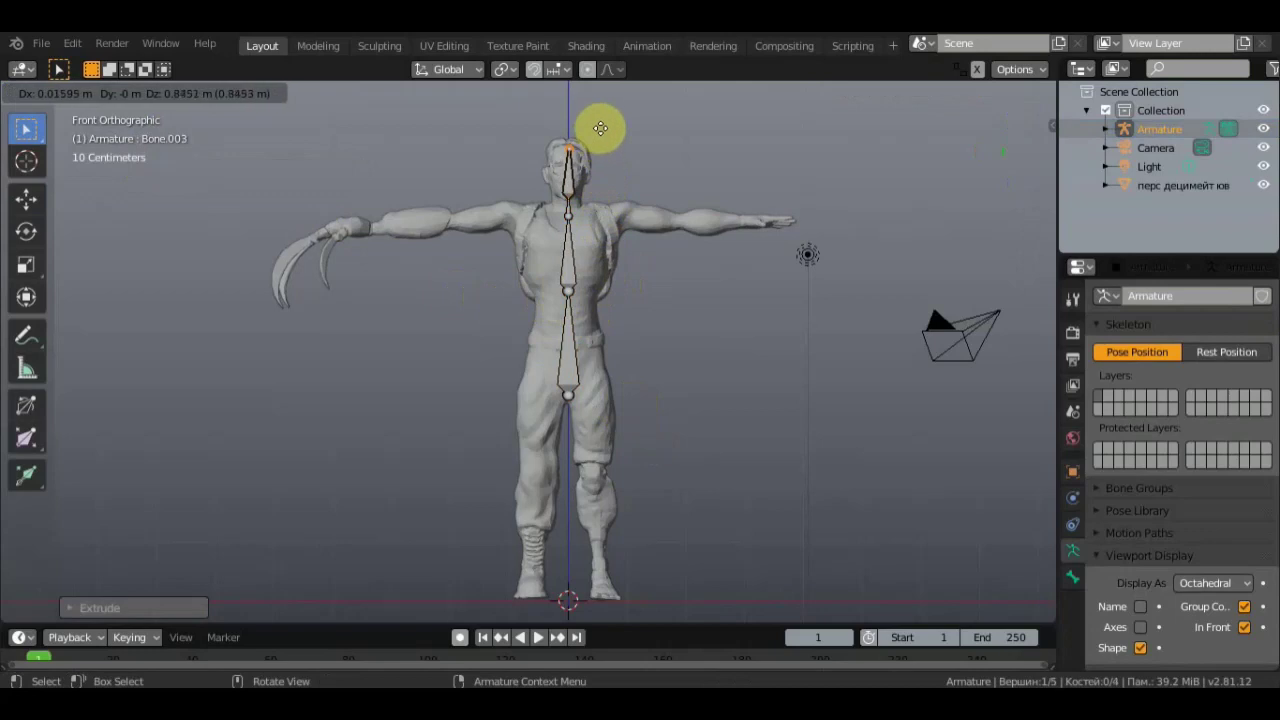
{"action": "left_click", "coordinate": [599, 123]}
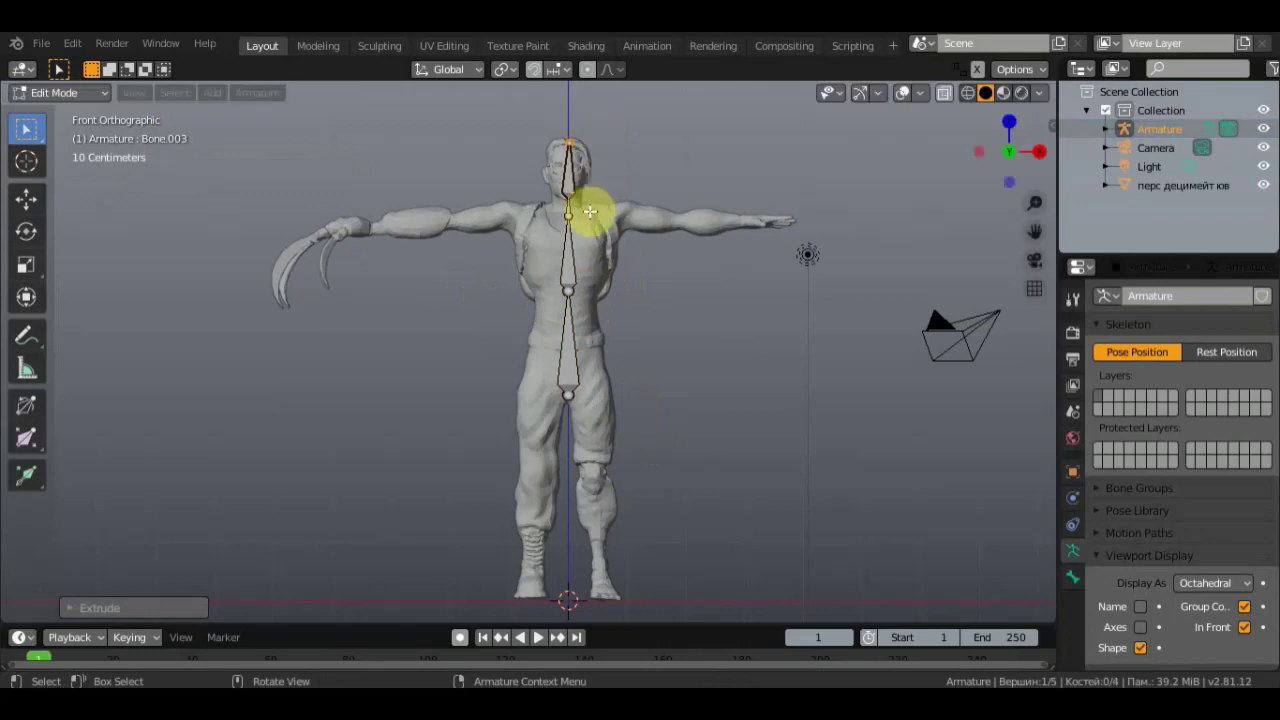
Step: Extrude a shoulder bone from the chest joint, clear its parent, and move it toward the right shoulder
{"action": "left_click", "coordinate": [577, 216]}
{"action": "key", "text": "e"}
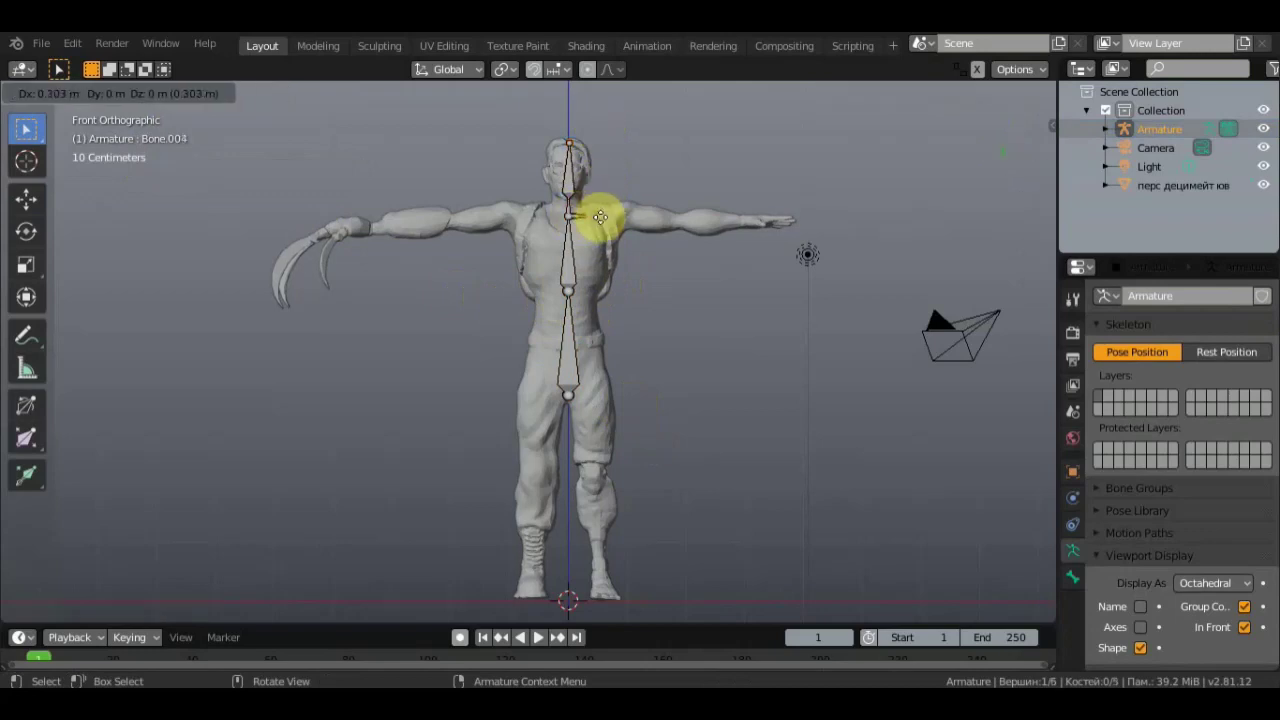
{"action": "left_click", "coordinate": [616, 216]}
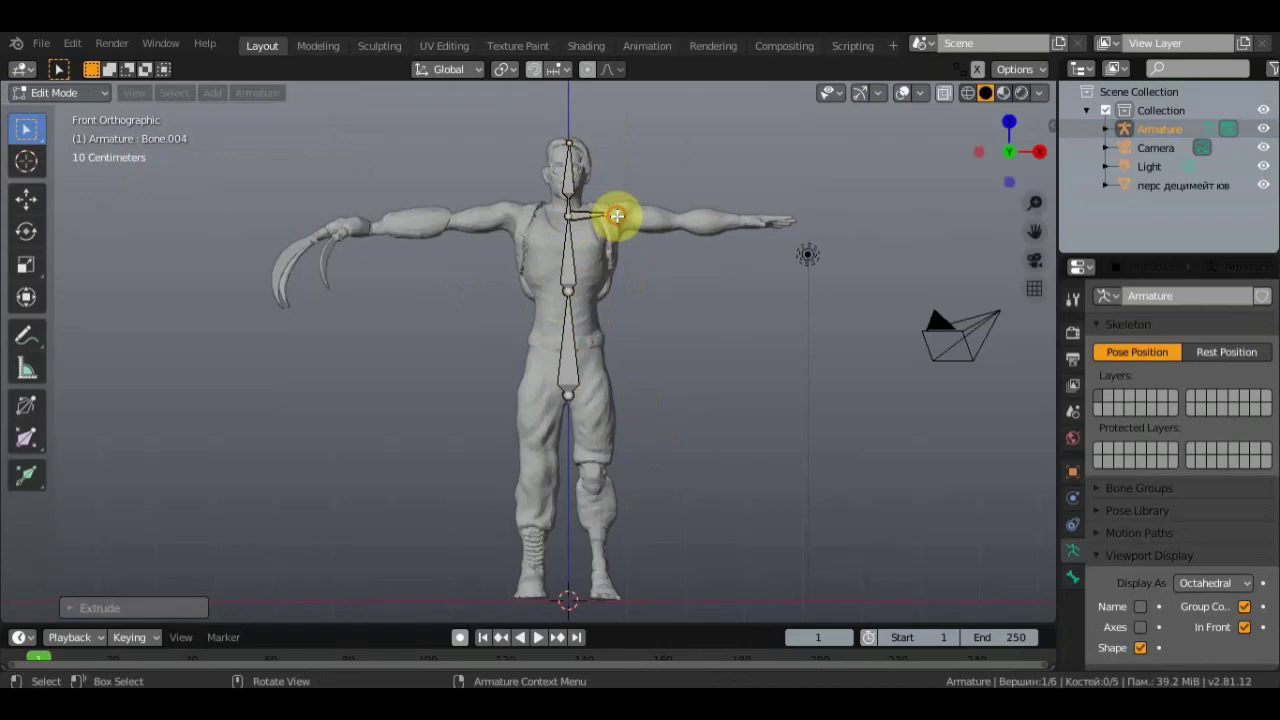
{"action": "left_click", "coordinate": [590, 213]}
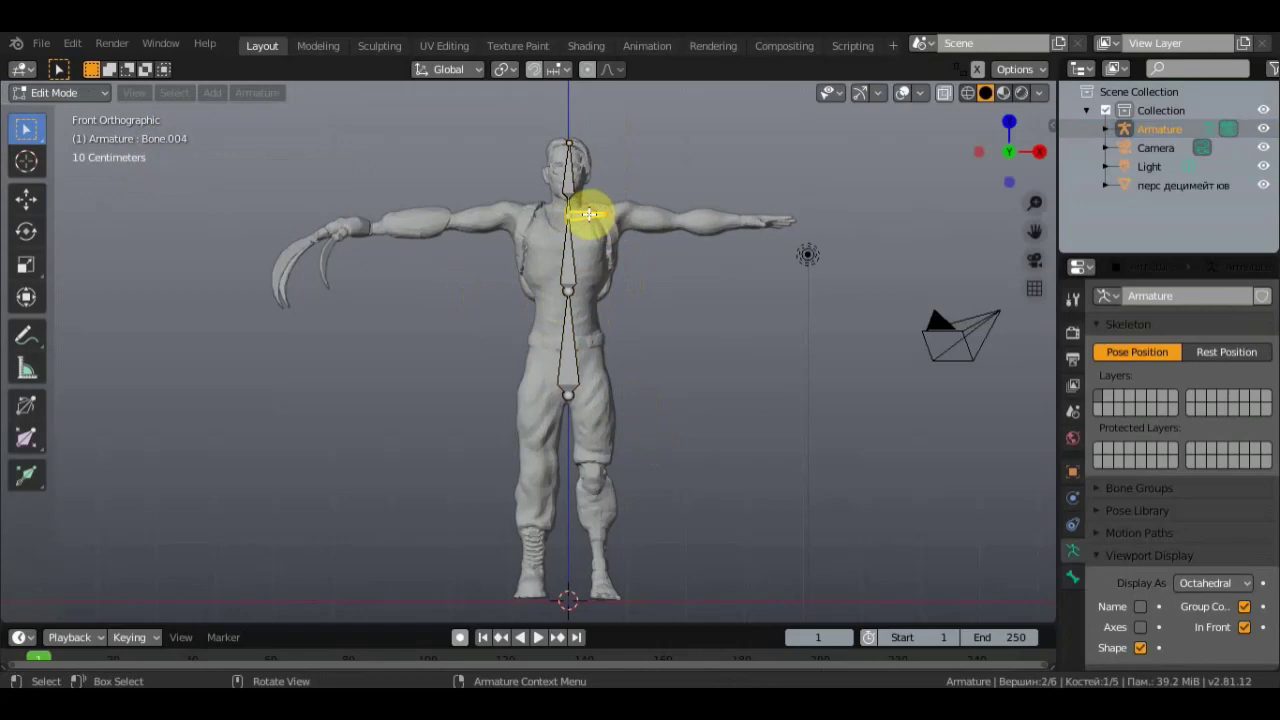
{"action": "key", "text": "alt+p"}
{"action": "left_click", "coordinate": [589, 219]}
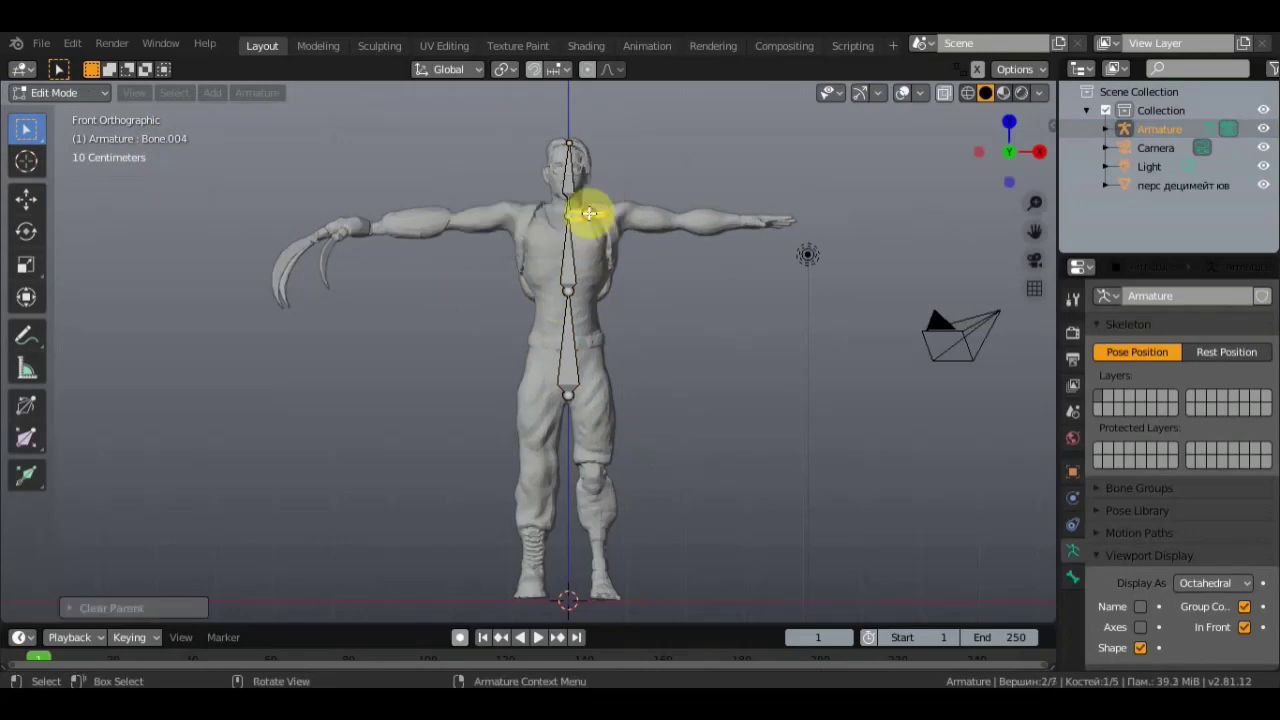
{"action": "key", "text": "g"}
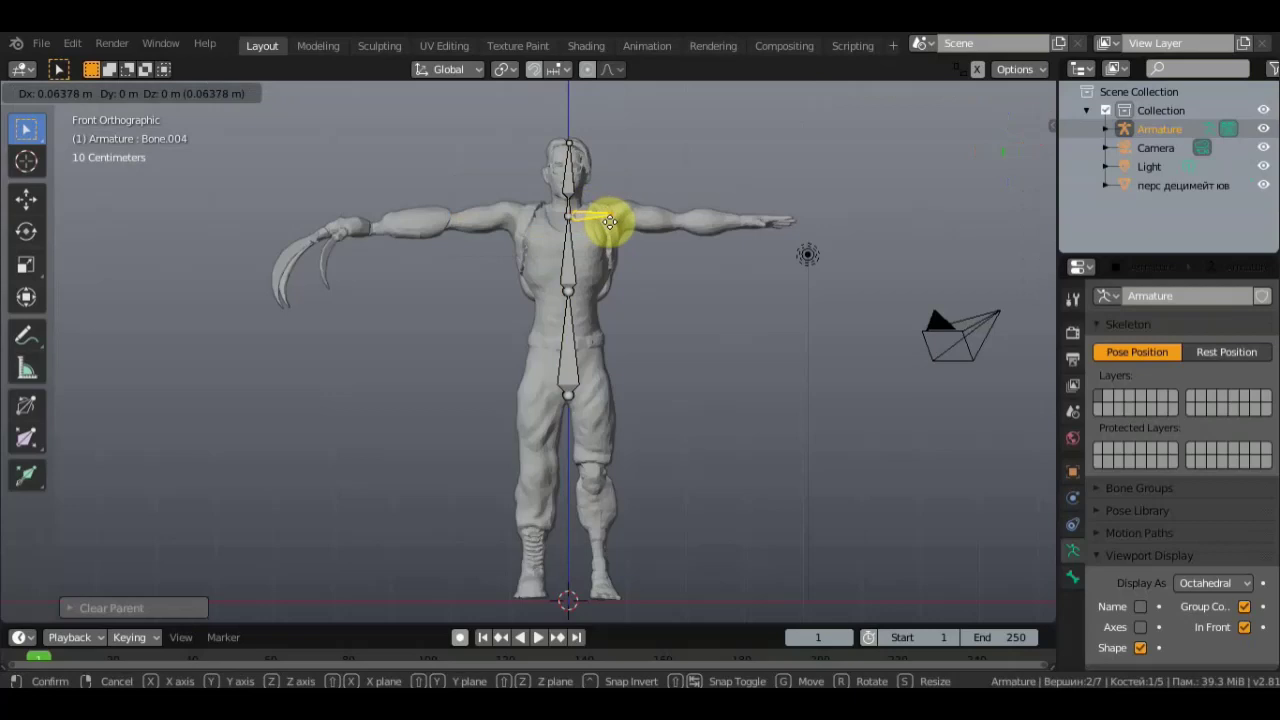
{"action": "left_click", "coordinate": [604, 222]}
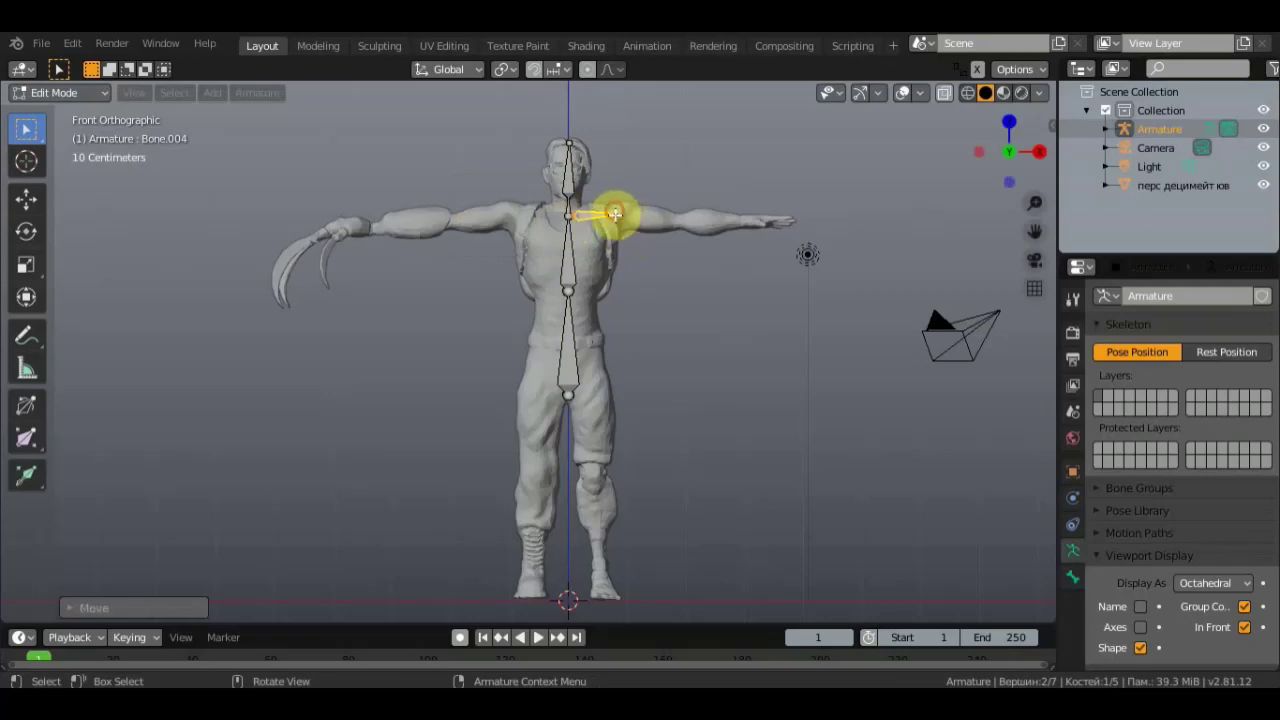
{"action": "left_click", "coordinate": [608, 215]}
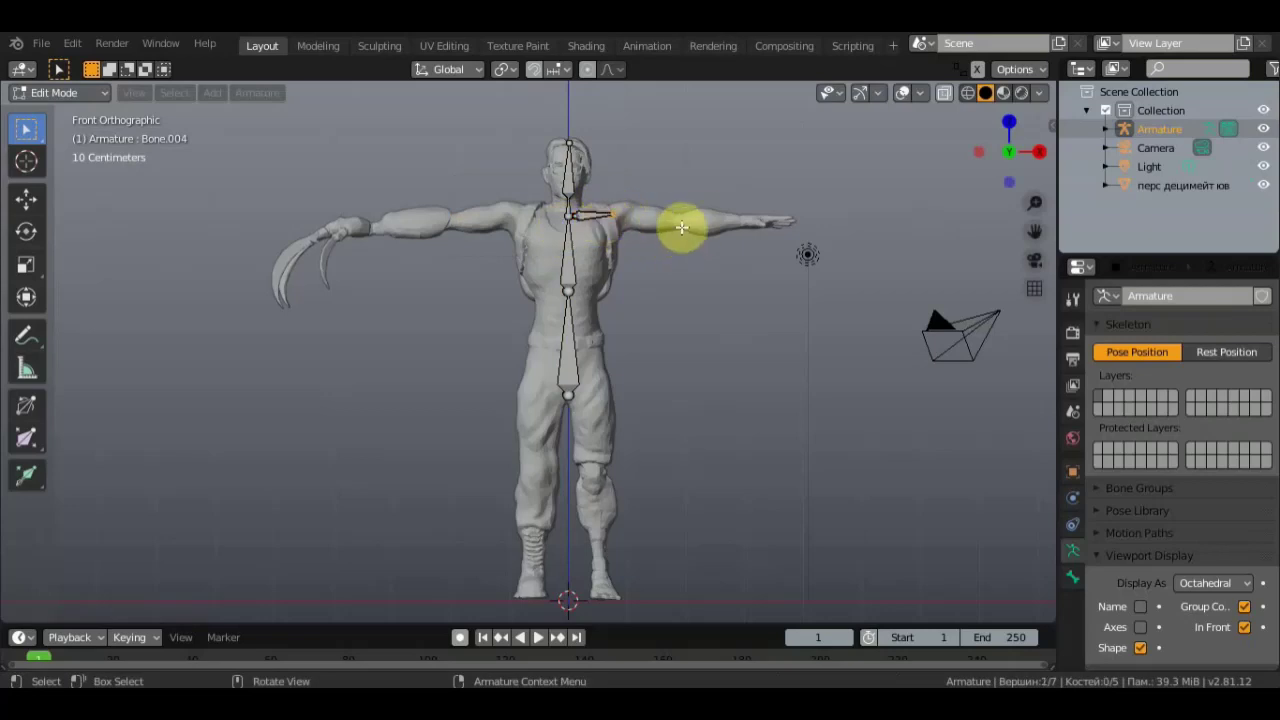
Step: Extrude upper arm, forearm and hand bones along the arm from elbow to fingers
{"action": "key", "text": "e"}
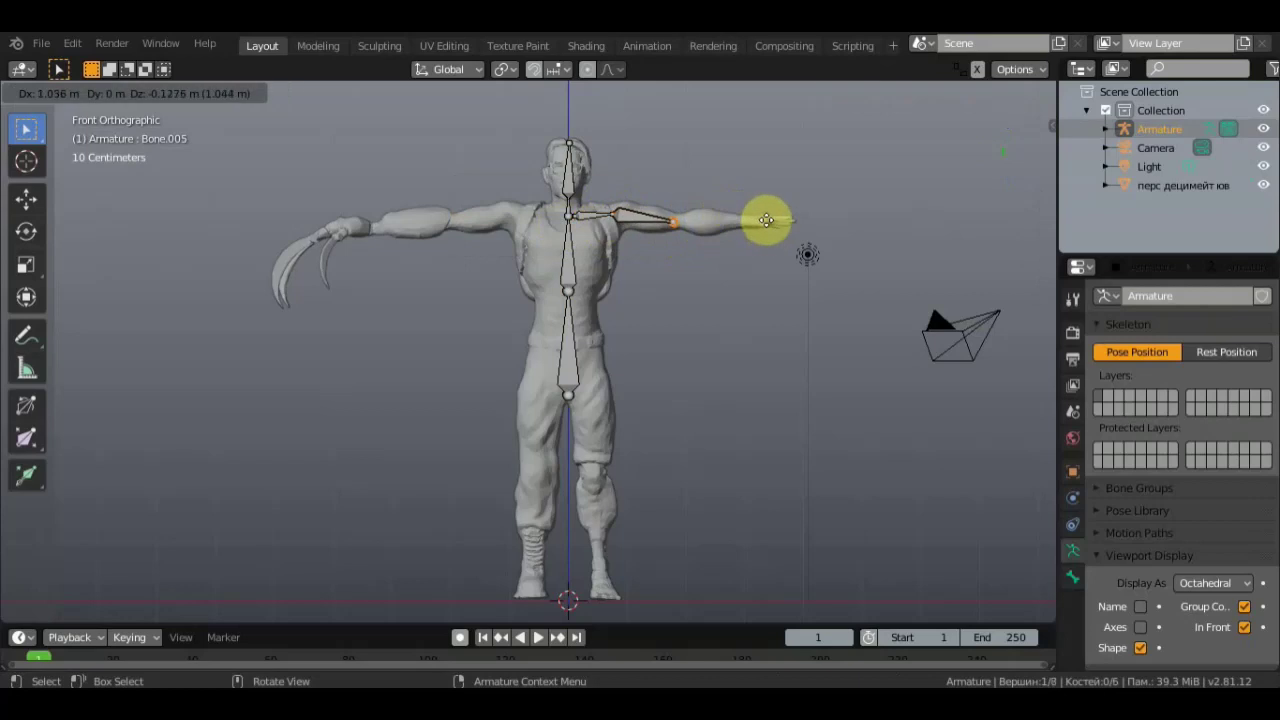
{"action": "left_click", "coordinate": [766, 219]}
{"action": "key", "text": "e"}
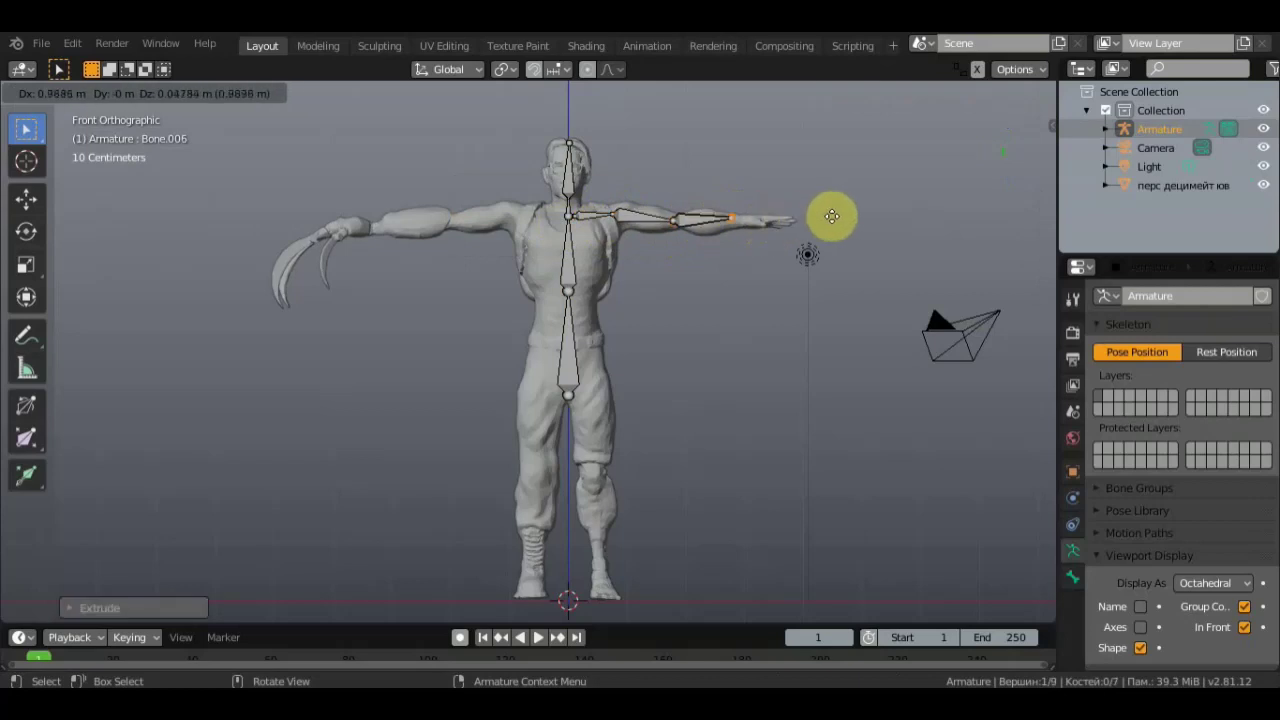
{"action": "left_click", "coordinate": [836, 217]}
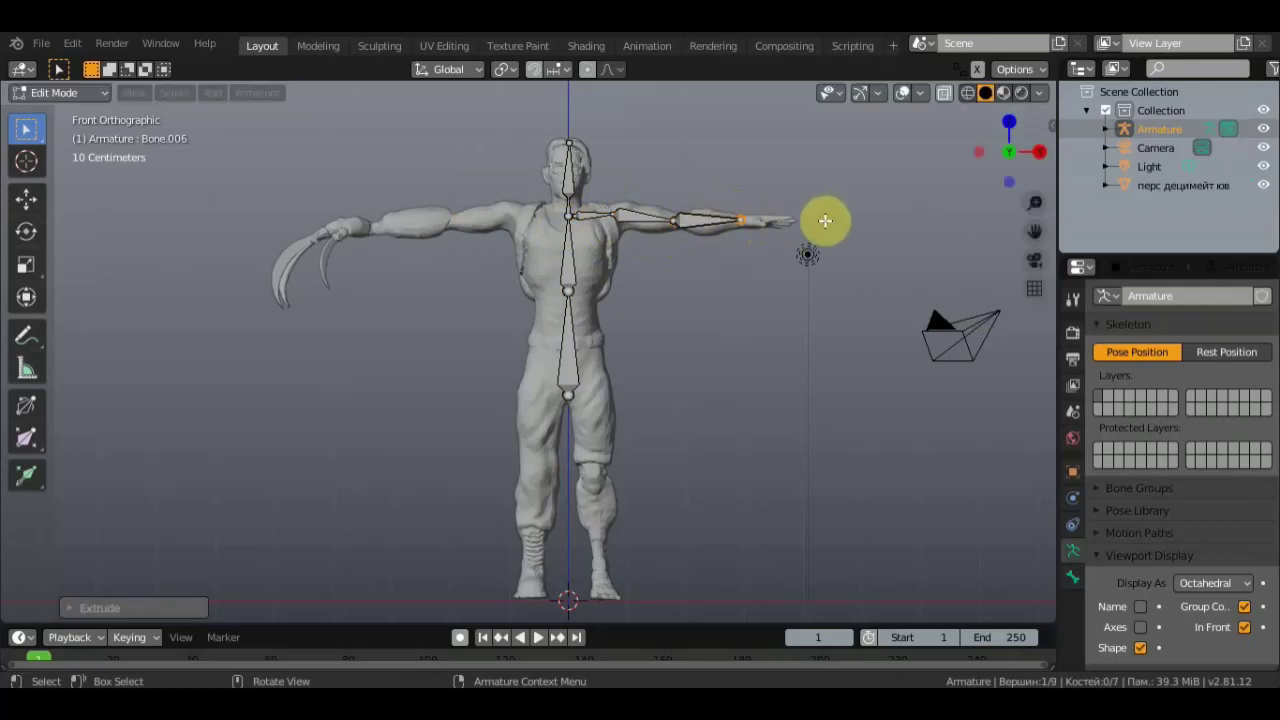
{"action": "key", "text": "e"}
{"action": "left_click", "coordinate": [874, 222]}
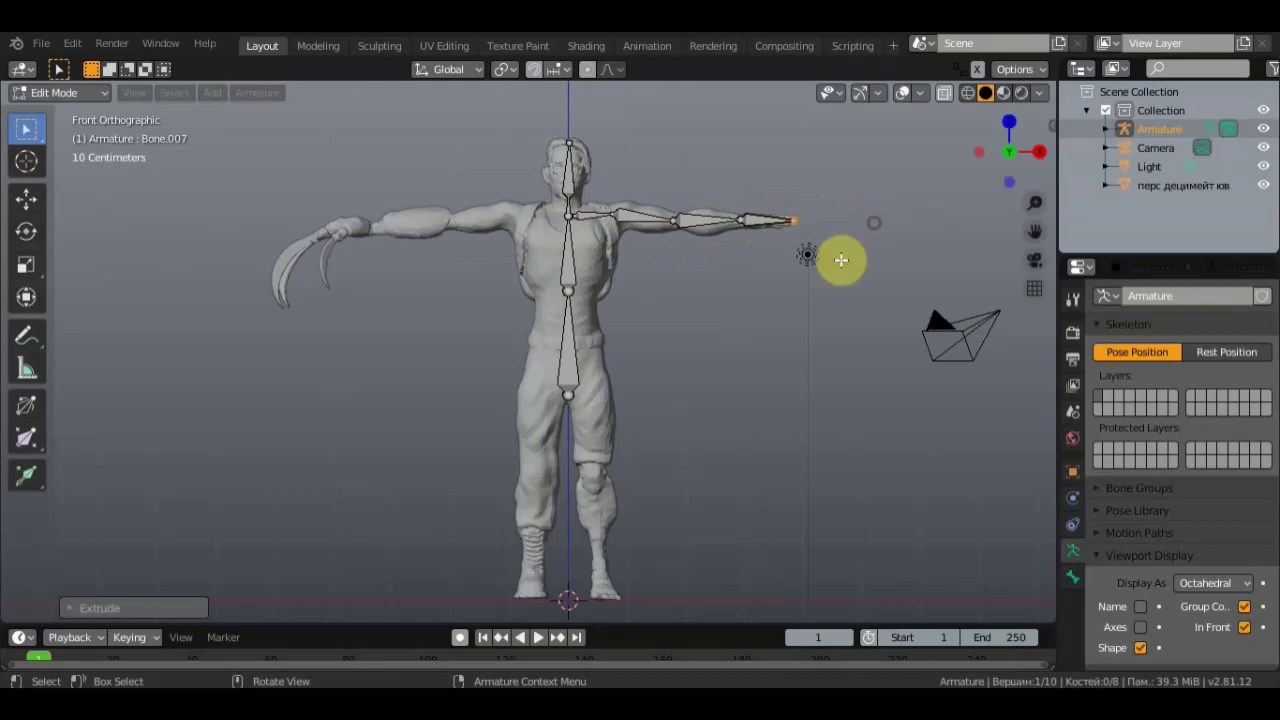
{"action": "mouse_move", "coordinate": [840, 260]}
{"action": "middle_mouse_down"}
{"action": "mouse_move", "coordinate": [757, 371]}
{"action": "mouse_move", "coordinate": [683, 423]}
{"action": "mouse_move", "coordinate": [700, 343]}
{"action": "mouse_move", "coordinate": [669, 311]}
{"action": "middle_mouse_up"}
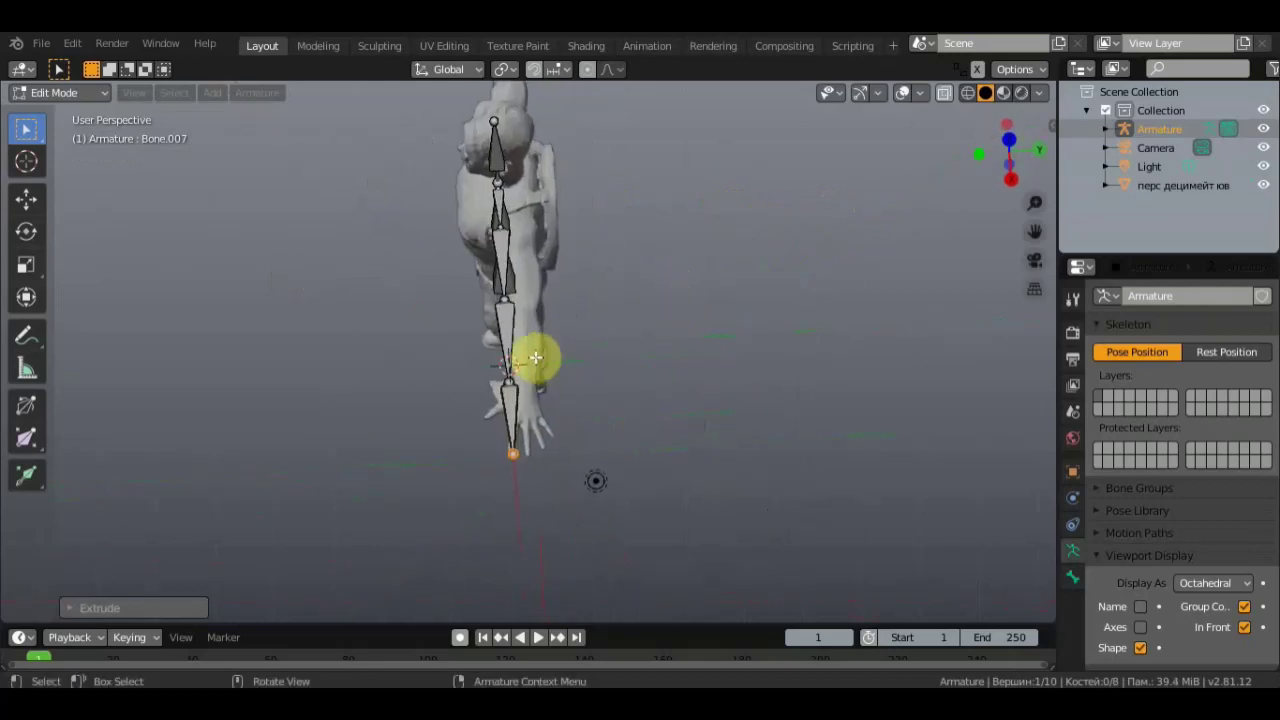
Step: Move the Bone.005, Bone.004, wrist and hand-tip joints into the arm mesh
{"action": "left_click", "coordinate": [526, 301]}
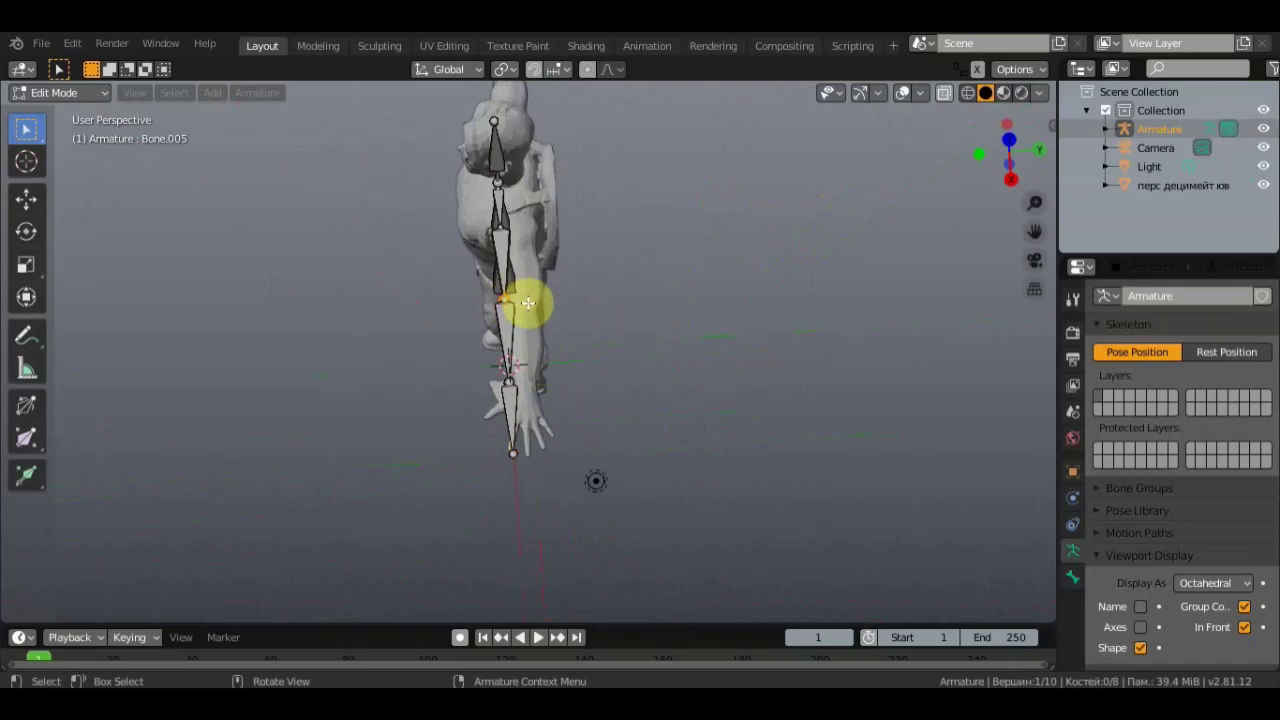
{"action": "key", "text": "g"}
{"action": "left_click", "coordinate": [553, 294]}
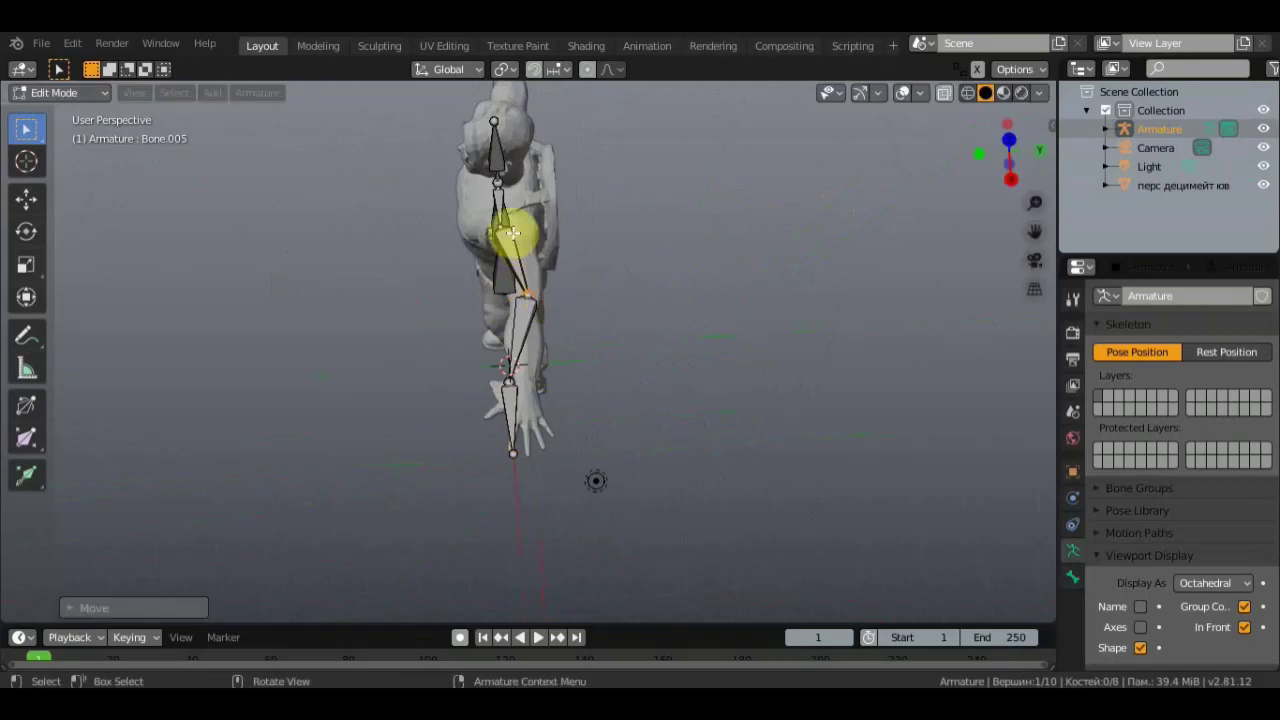
{"action": "left_click", "coordinate": [512, 233]}
{"action": "key", "text": "g"}
{"action": "left_click", "coordinate": [524, 223]}
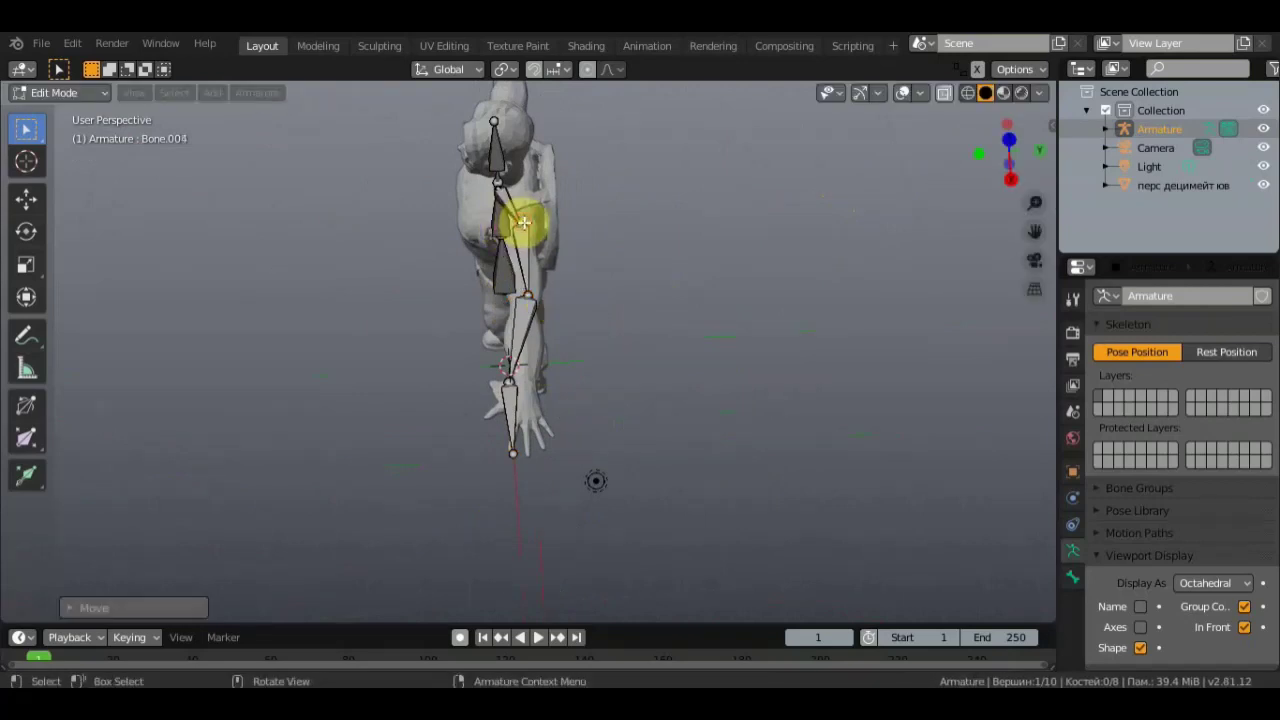
{"action": "left_click", "coordinate": [507, 380]}
{"action": "key", "text": "g"}
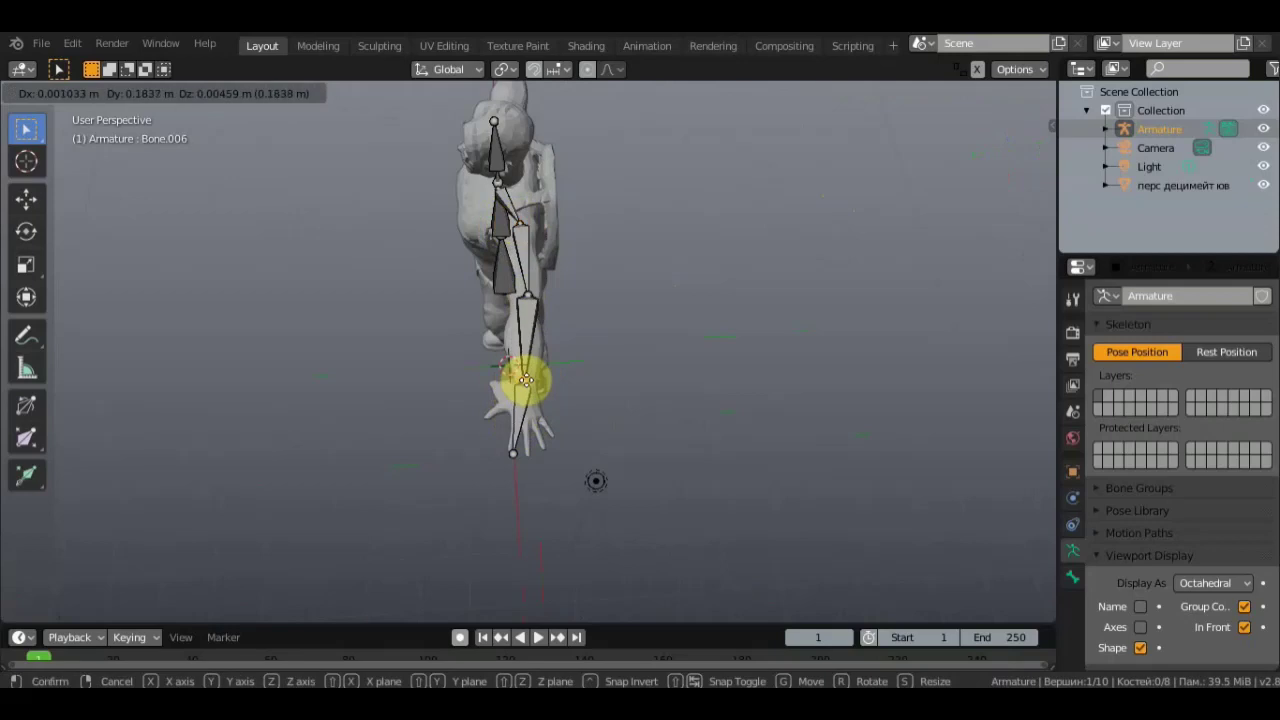
{"action": "left_click", "coordinate": [524, 379]}
{"action": "left_click", "coordinate": [517, 450]}
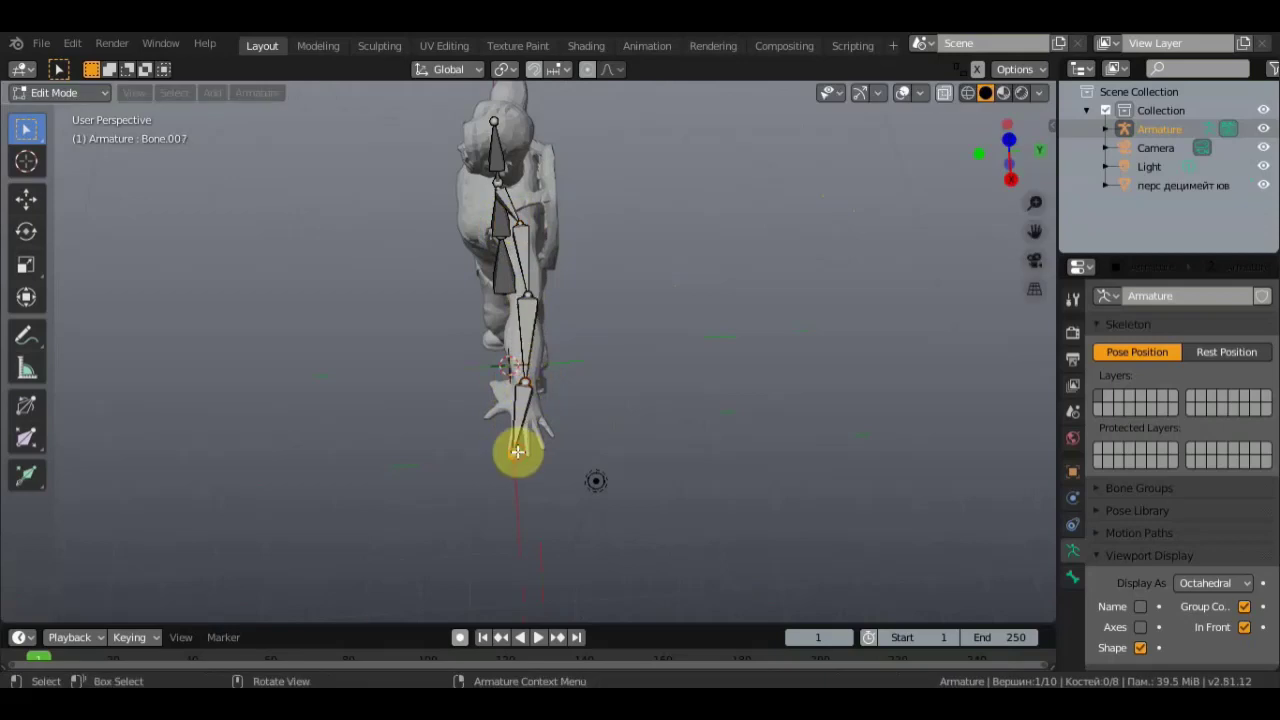
{"action": "key", "text": "g"}
{"action": "left_click", "coordinate": [531, 452]}
Step: Return to front orthographic view framing the torso and arm, and select the wrist joint
{"action": "middle_click_drag", "start_coordinate": [574, 409], "coordinate": [803, 297]}
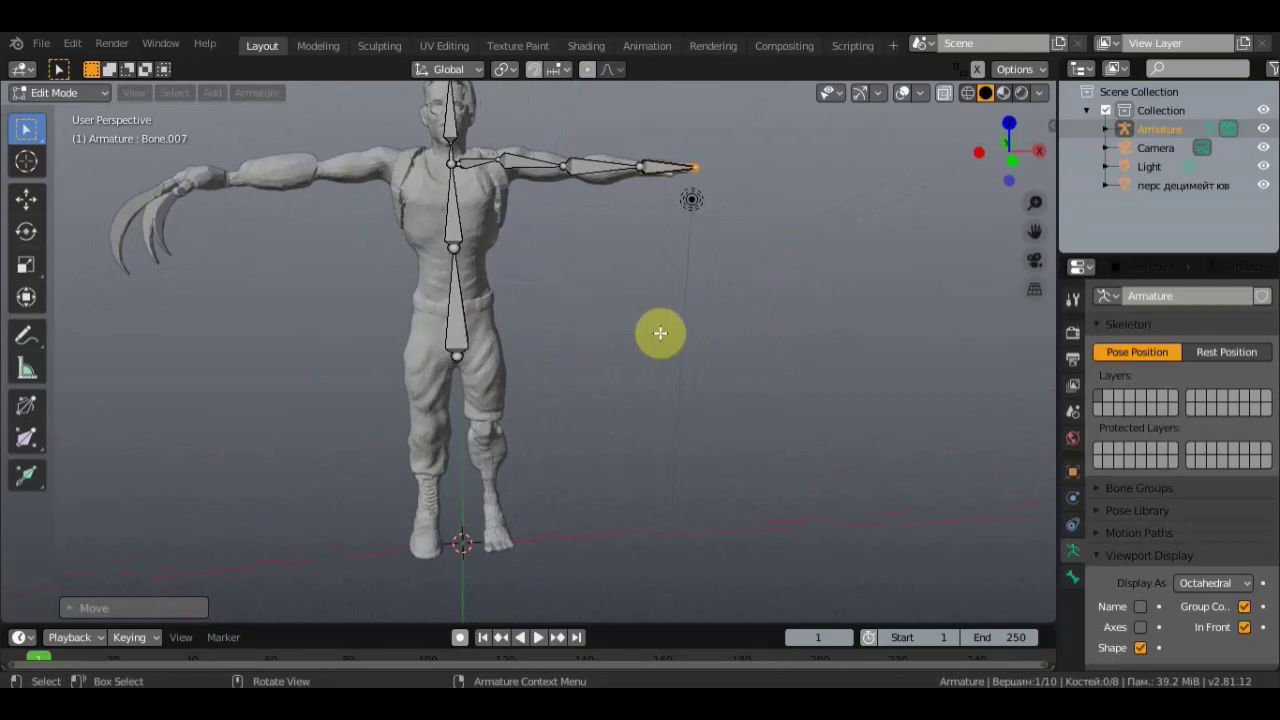
{"action": "mouse_move", "coordinate": [660, 331]}
{"action": "middle_mouse_down"}
{"action": "mouse_move", "coordinate": [729, 457]}
{"action": "mouse_move", "coordinate": [698, 459]}
{"action": "middle_mouse_up"}
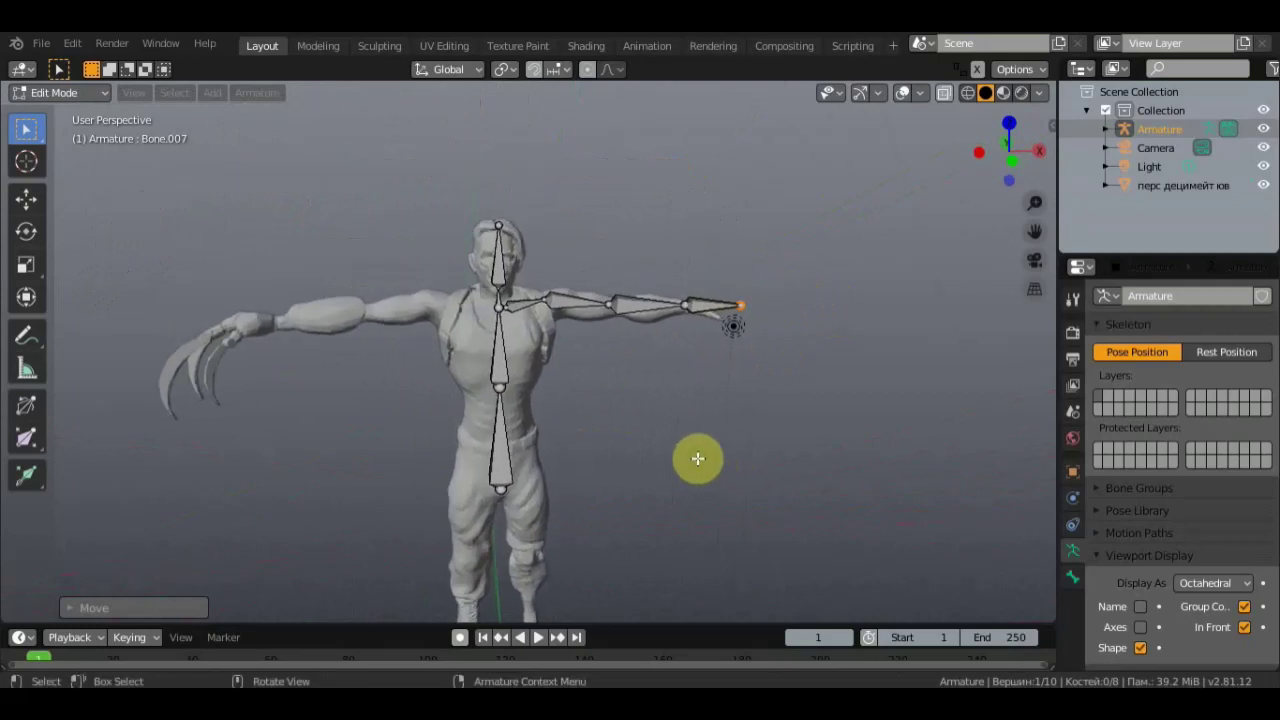
{"action": "key", "text": "KP_1"}
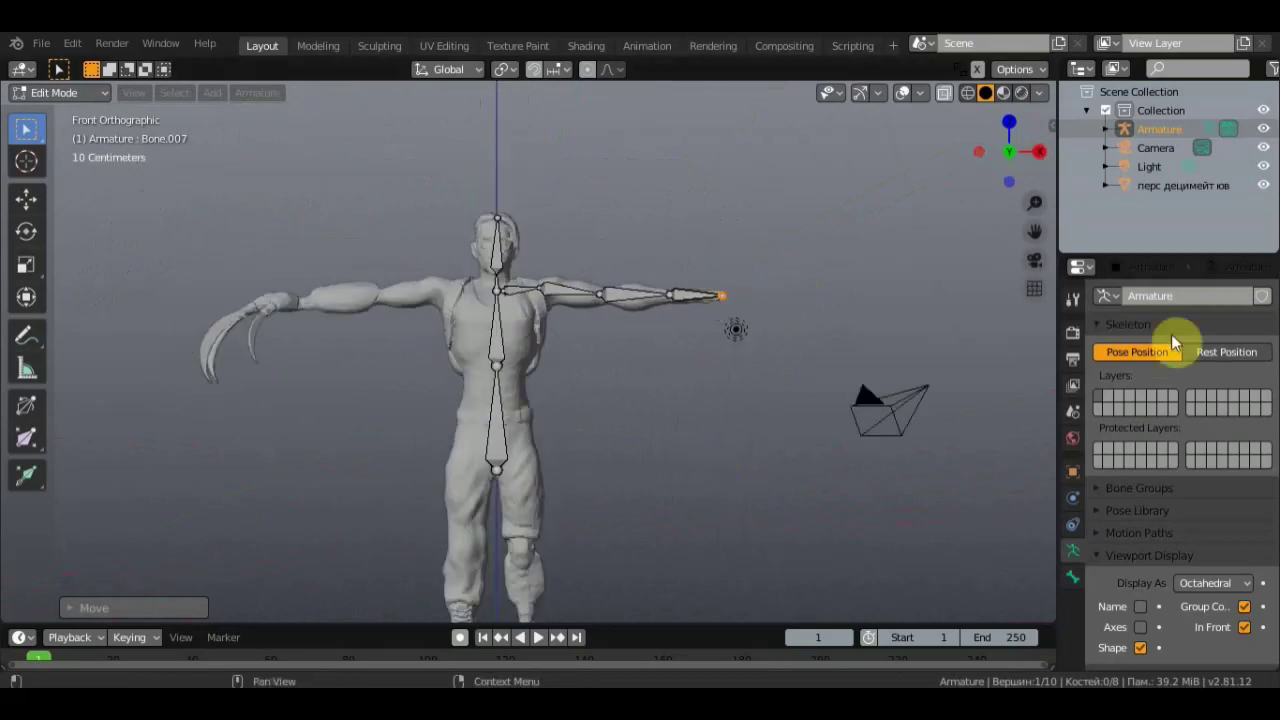
{"action": "scroll", "coordinate": [846, 306], "scroll_direction": "up", "scroll_amount": 1}
{"action": "scroll", "coordinate": [856, 325], "scroll_direction": "up", "scroll_amount": 3}
{"action": "mouse_move", "coordinate": [856, 325]}
{"action": "middle_mouse_down", "text": "shift"}
{"action": "mouse_move", "coordinate": [740, 423]}
{"action": "mouse_move", "coordinate": [737, 371]}
{"action": "middle_mouse_up", "text": "shift"}
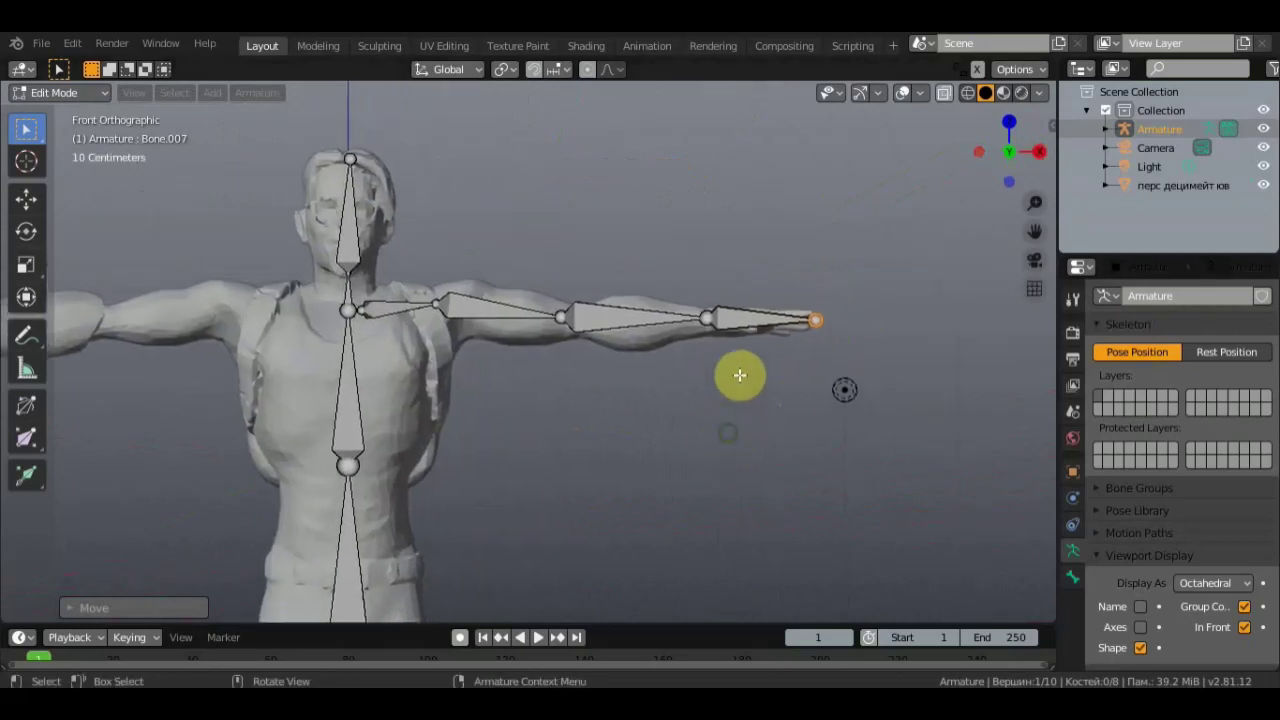
{"action": "left_click", "coordinate": [720, 310]}
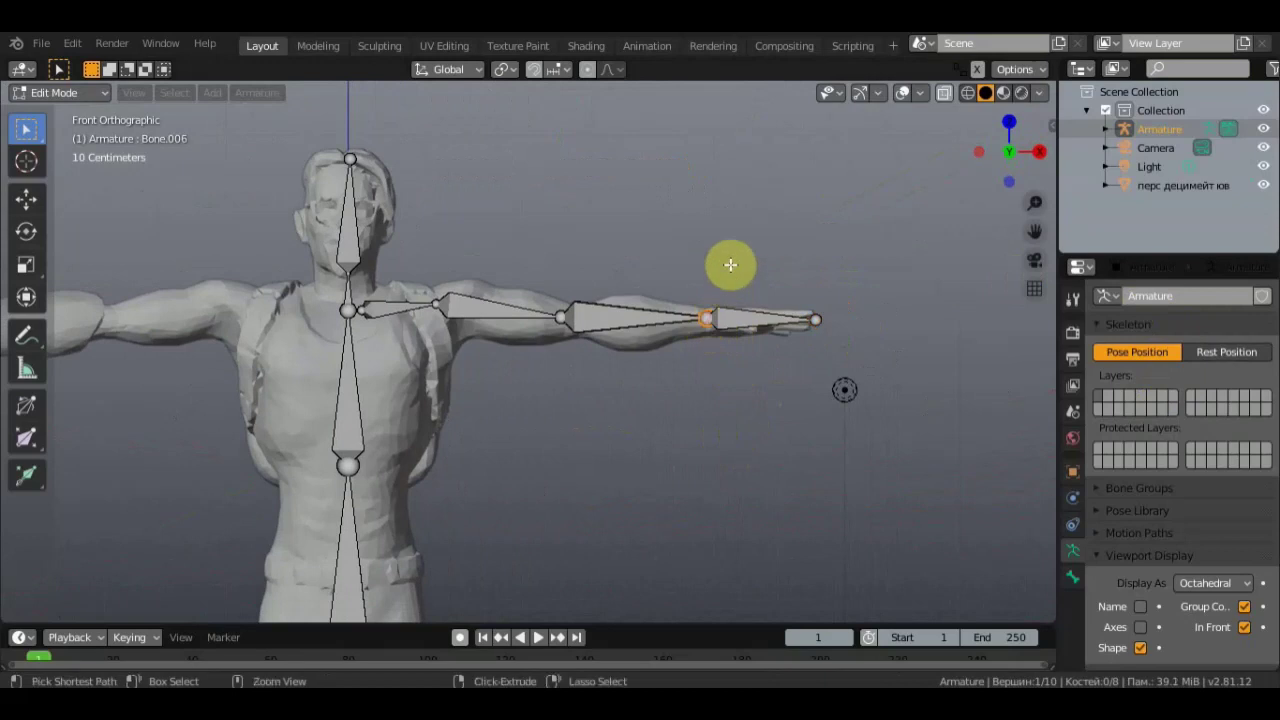
Step: Extrude an upright bone above the wrist and clear its parent from the arm chain
{"action": "key", "text": "e"}
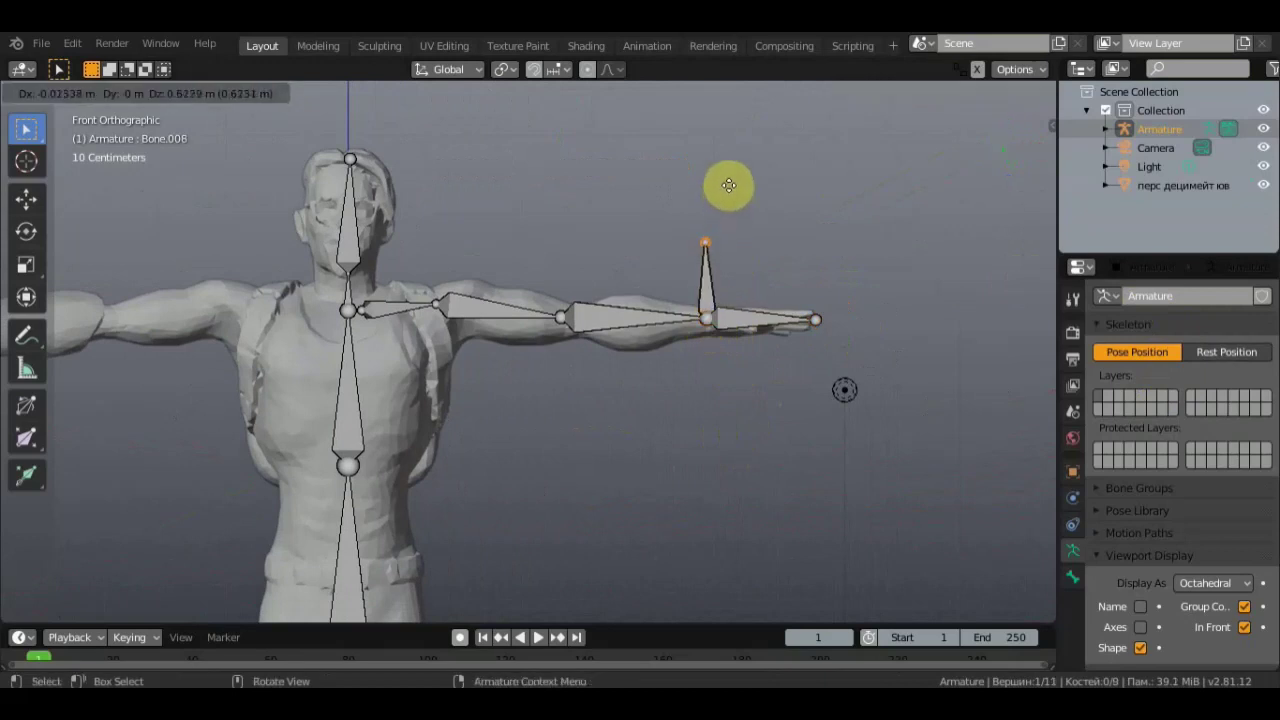
{"action": "left_click", "coordinate": [729, 183]}
{"action": "left_click", "coordinate": [704, 276]}
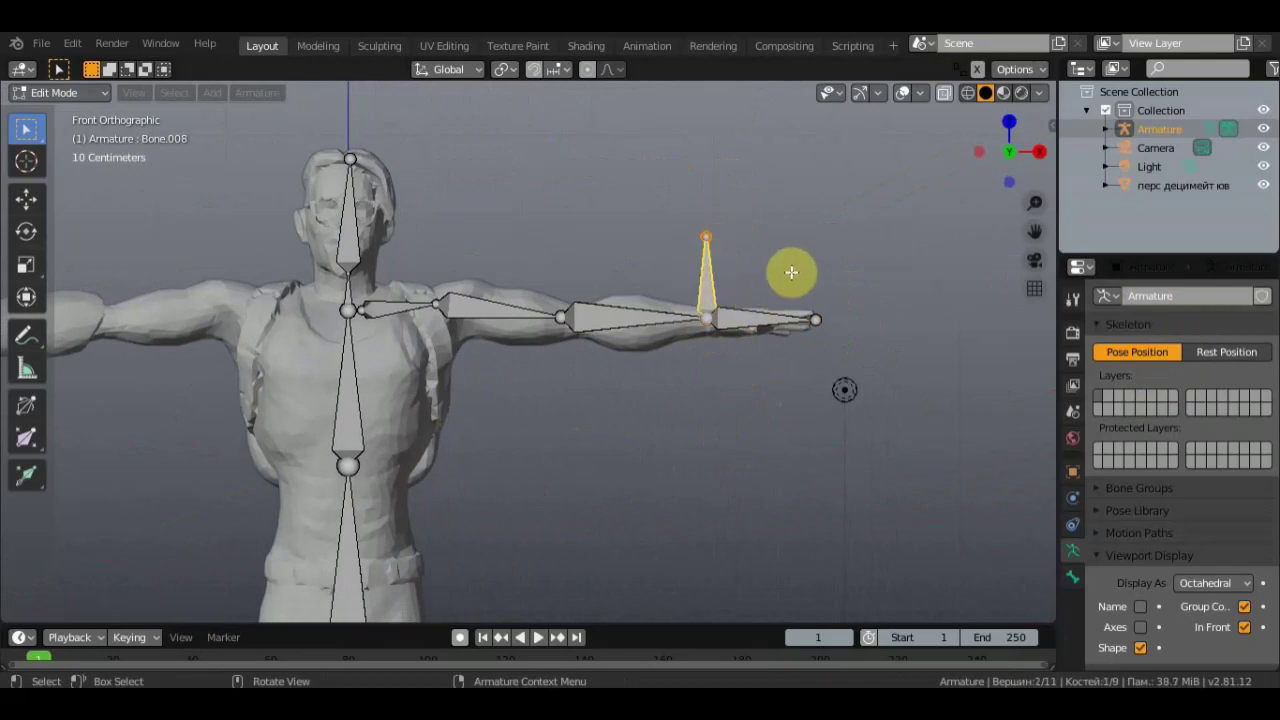
{"action": "key", "text": "alt+p"}
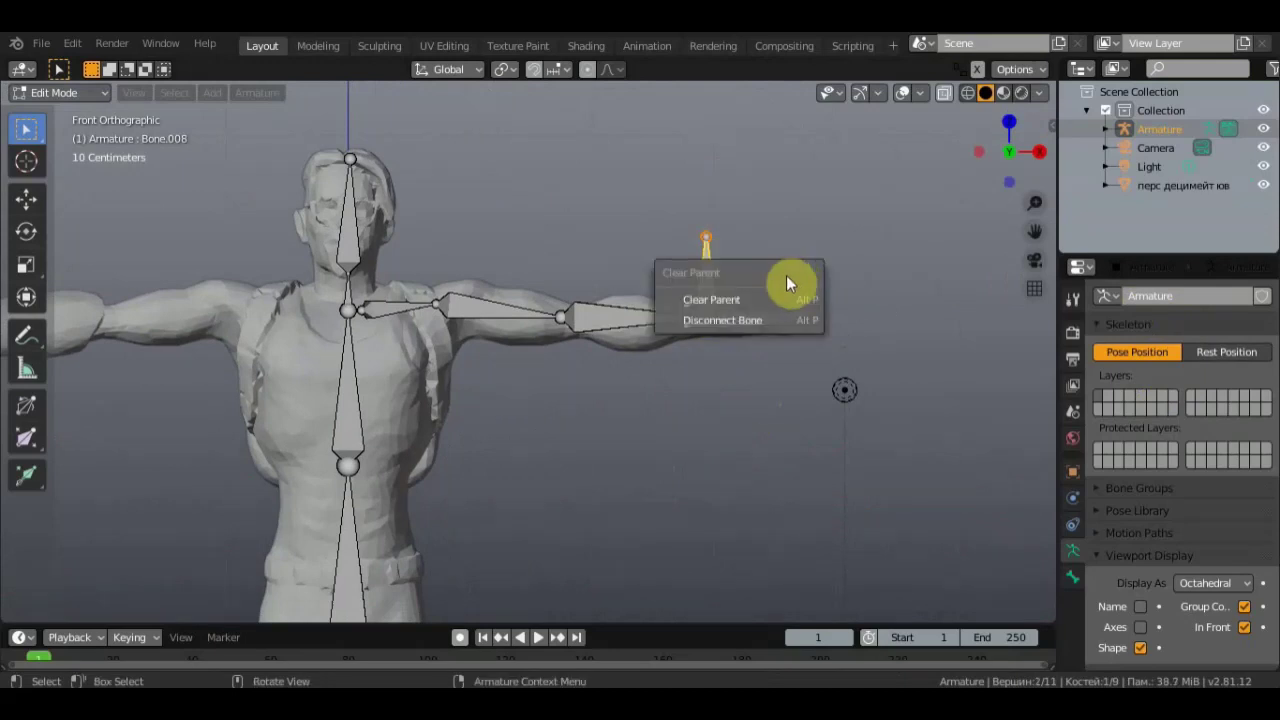
{"action": "left_click", "coordinate": [760, 300]}
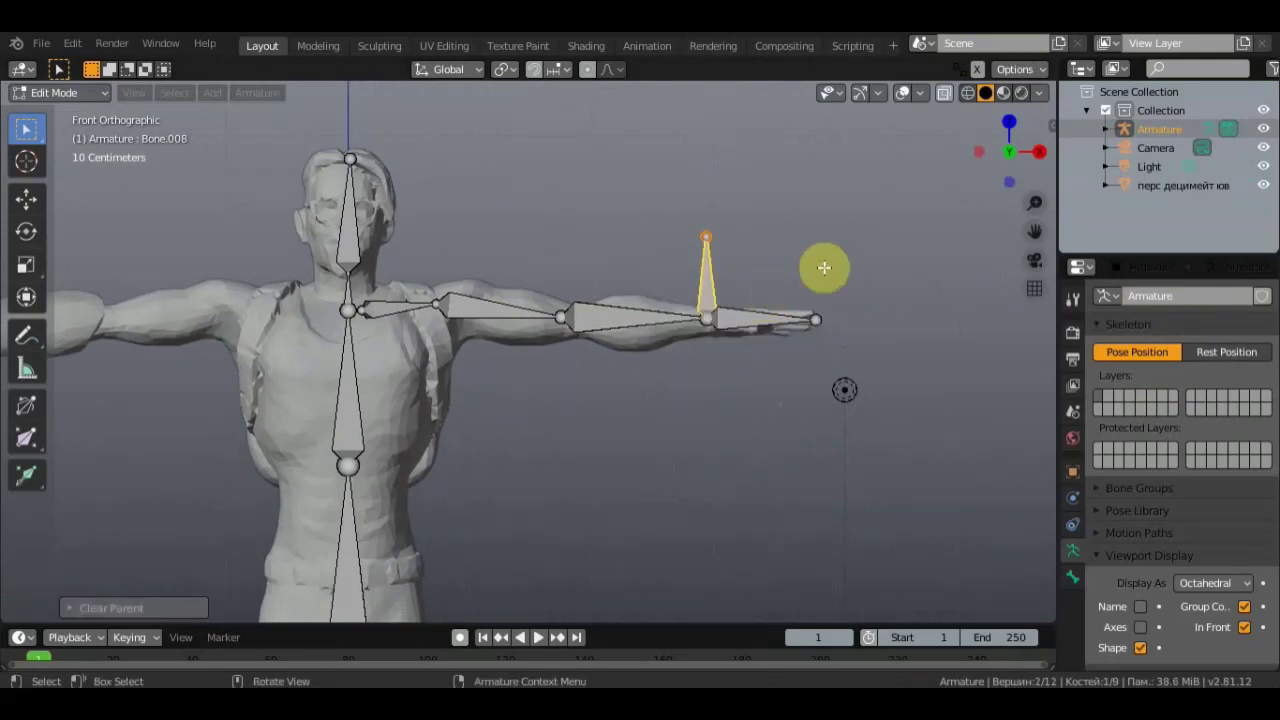
Step: Parent the hand bone to the new upright bone as connected
{"action": "left_click", "coordinate": [739, 317]}
{"action": "left_click", "coordinate": [744, 270], "text": "shift"}
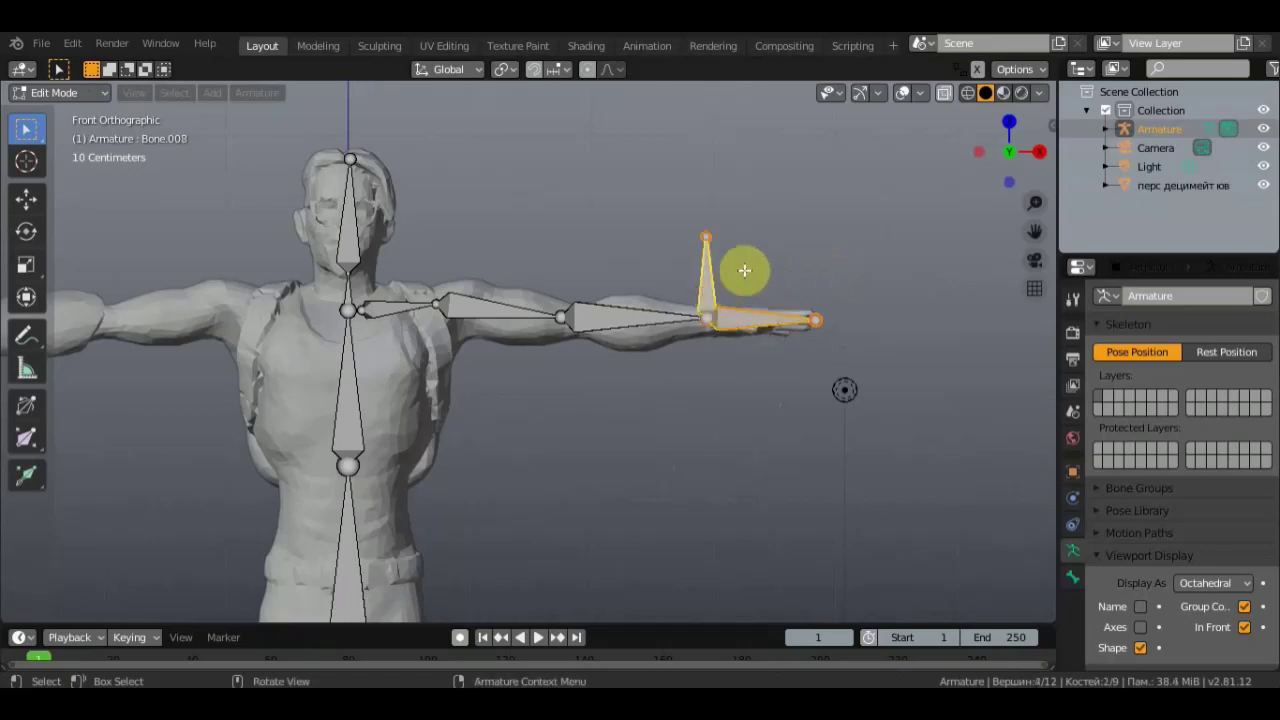
{"action": "key", "text": "ctrl+p"}
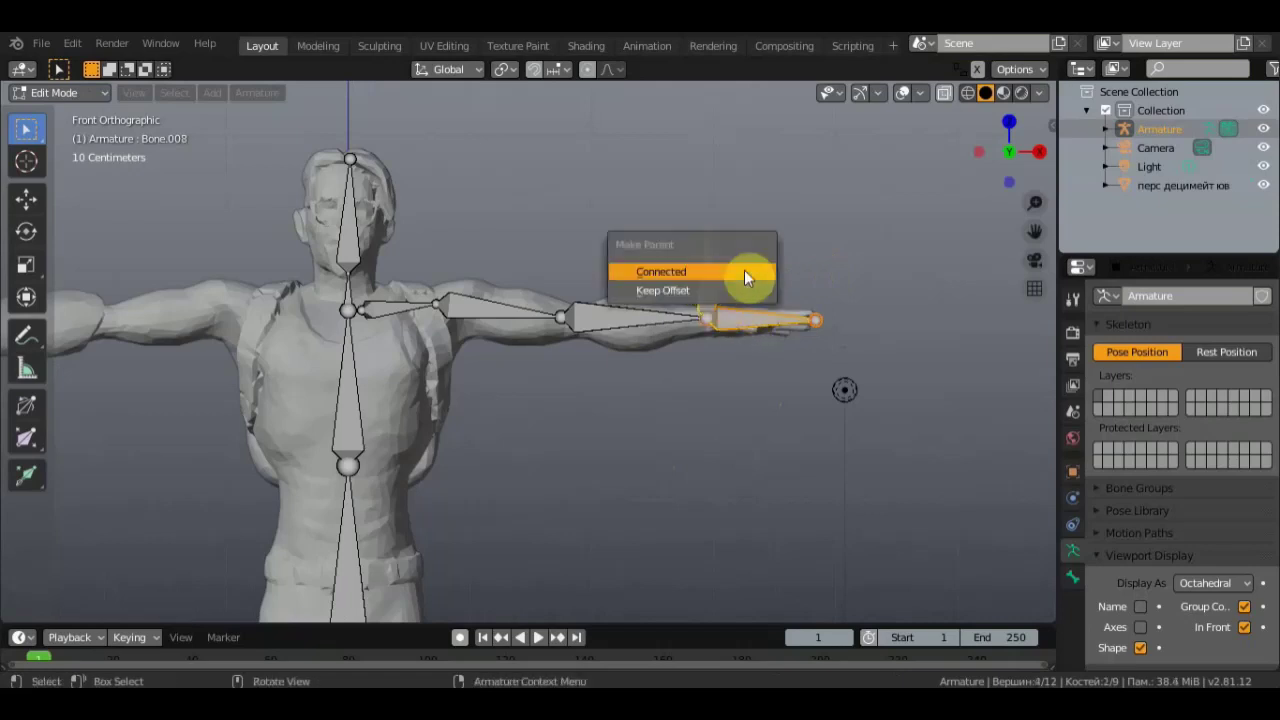
{"action": "left_click", "coordinate": [738, 288]}
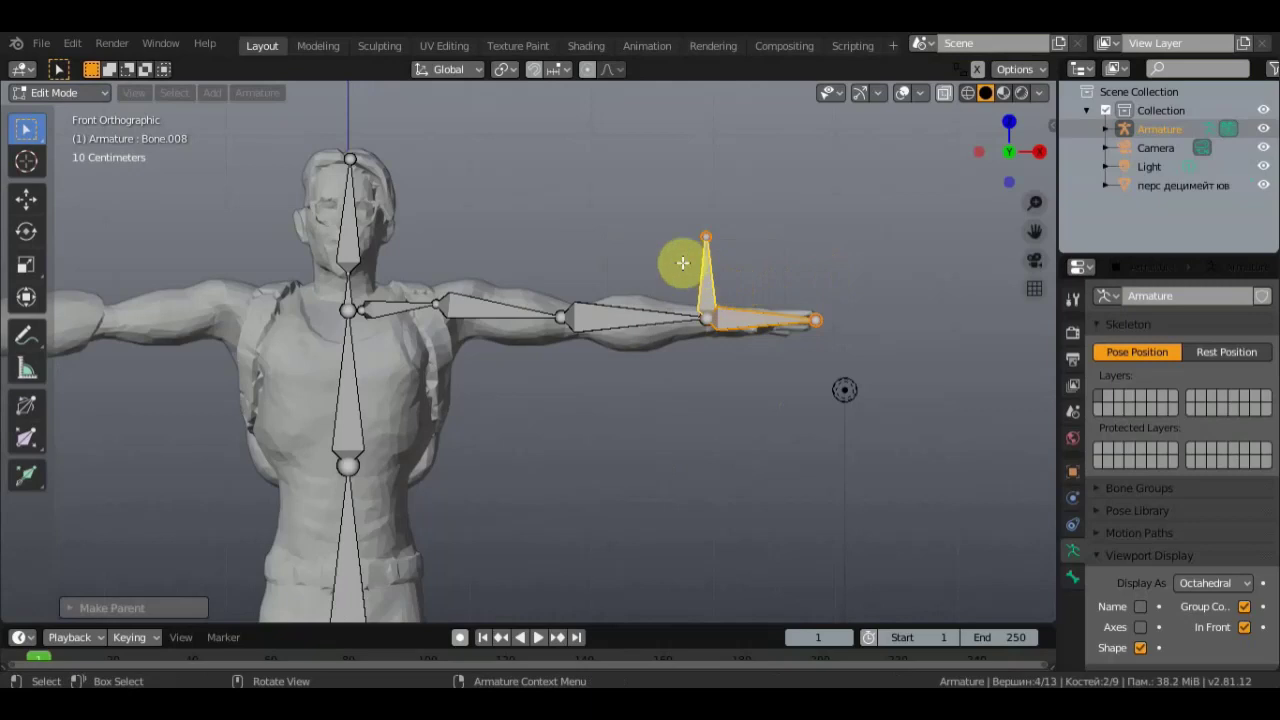
{"action": "mouse_move", "coordinate": [652, 246]}
{"action": "middle_mouse_down", "text": "alt"}
{"action": "mouse_move", "coordinate": [794, 246]}
{"action": "mouse_move", "coordinate": [669, 286]}
{"action": "middle_mouse_up", "text": "alt"}
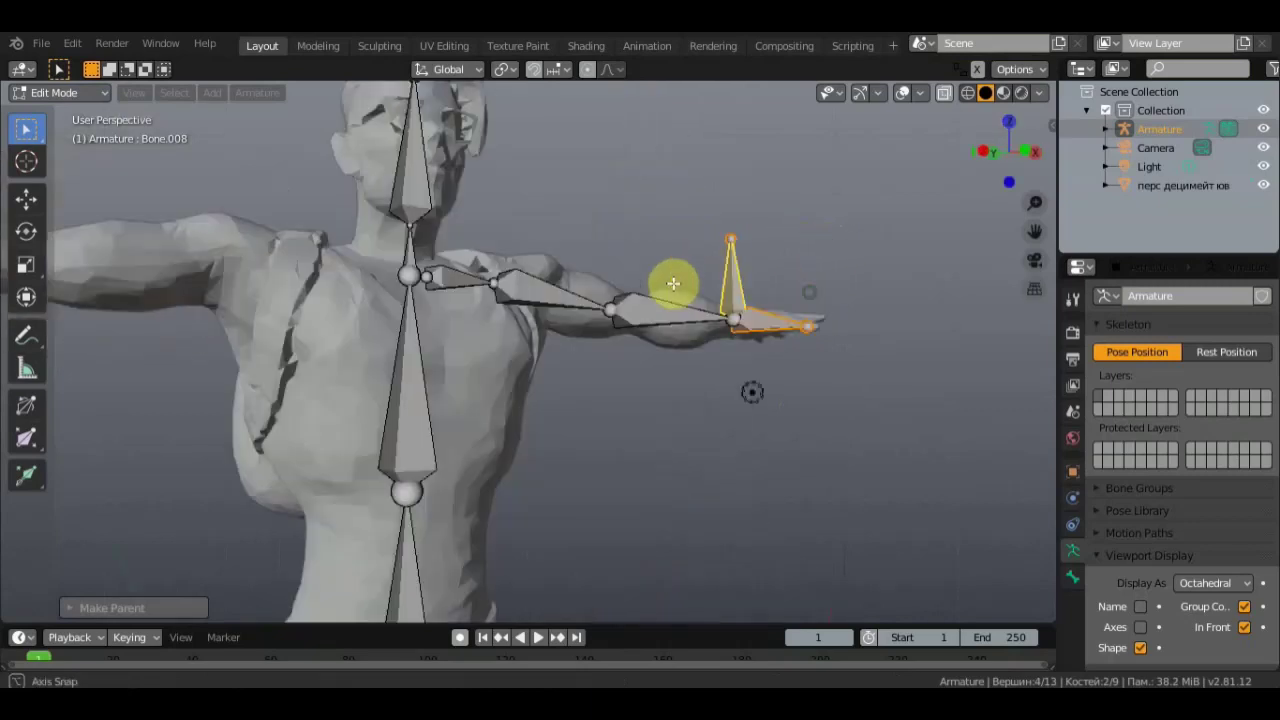
{"action": "middle_click_drag", "start_coordinate": [727, 327], "coordinate": [757, 308], "text": "alt"}
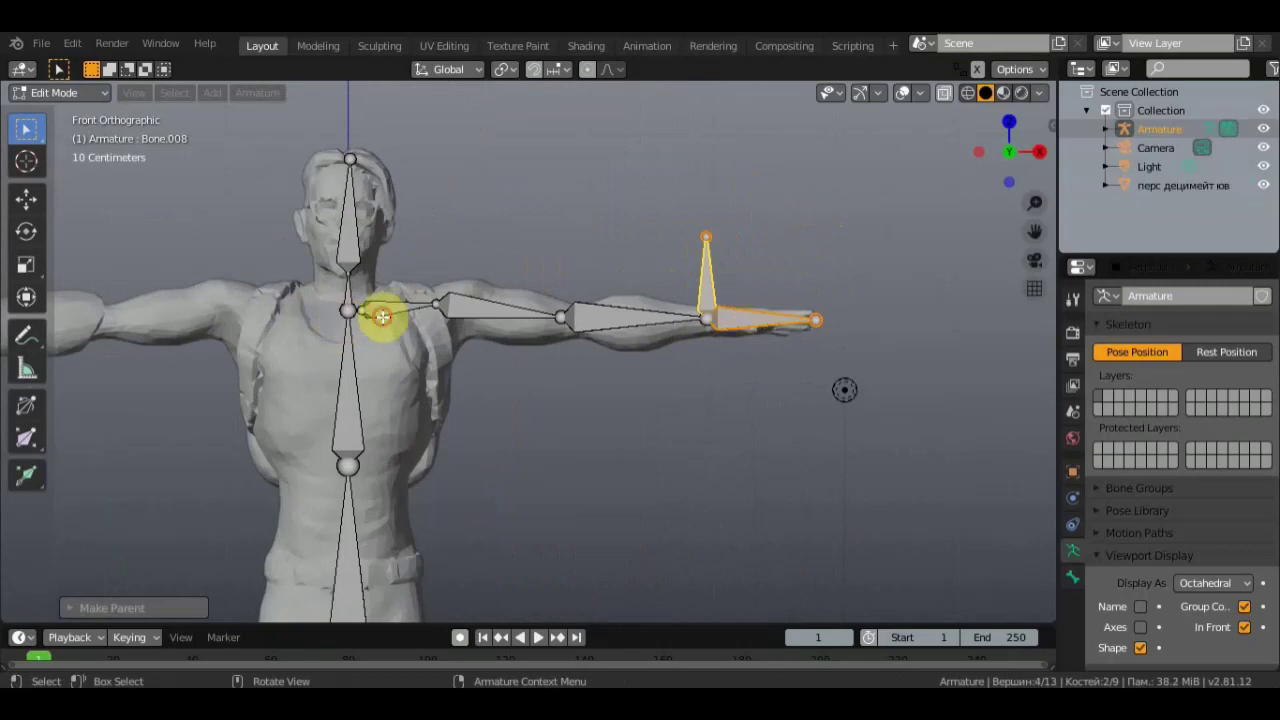
Step: Parent the clavicle Bone.004 to spine Bone.001, keeping offset
{"action": "left_click", "coordinate": [376, 319]}
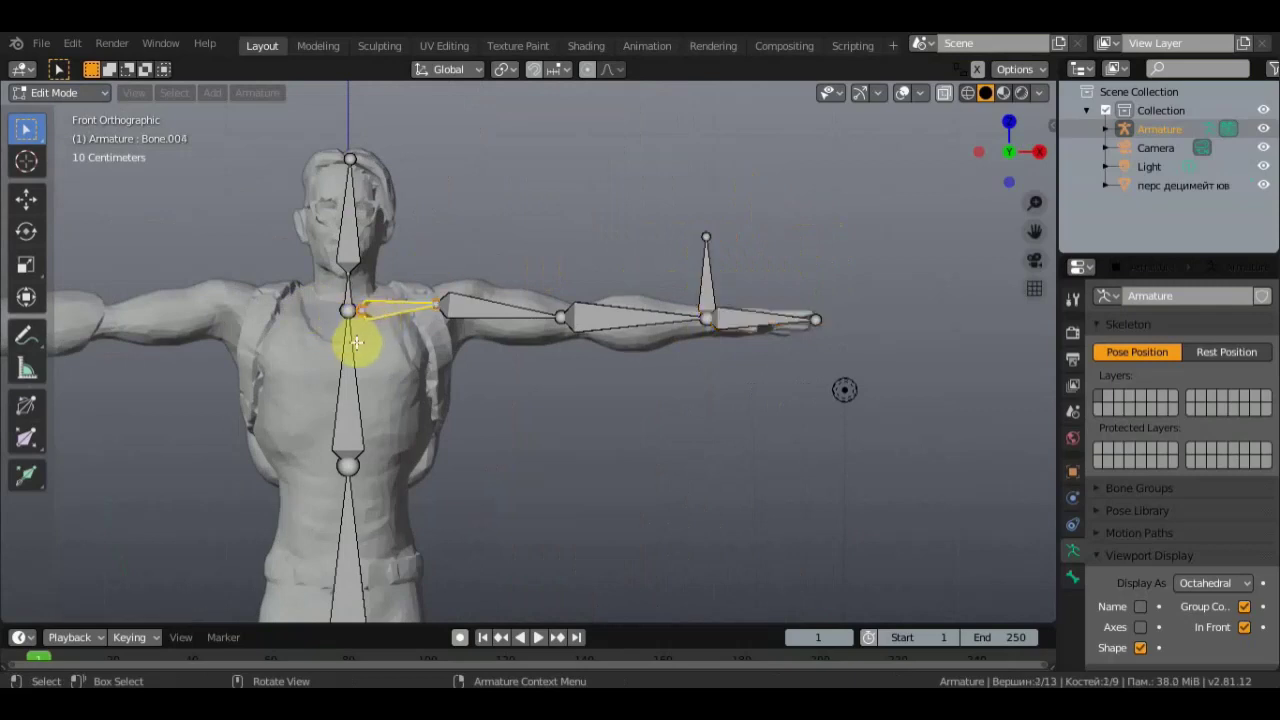
{"action": "left_click", "coordinate": [354, 342], "text": "ctrl"}
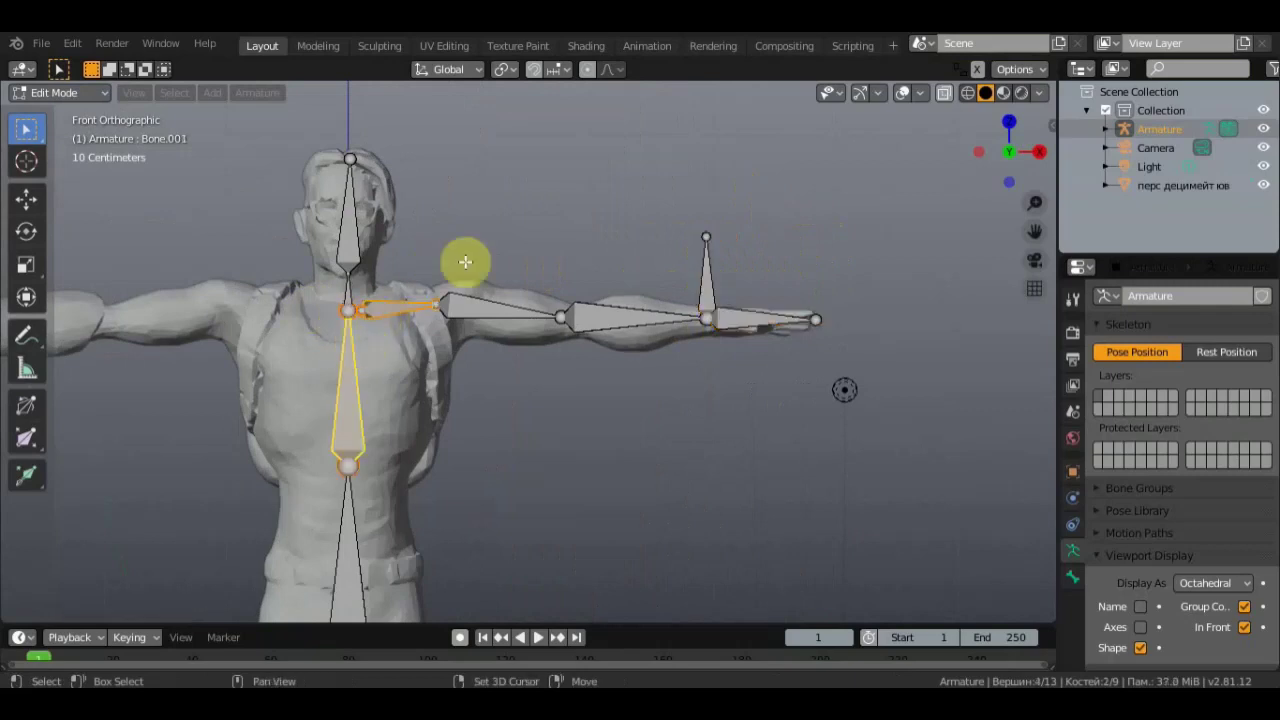
{"action": "key", "text": "ctrl+p"}
{"action": "left_click", "coordinate": [533, 158]}
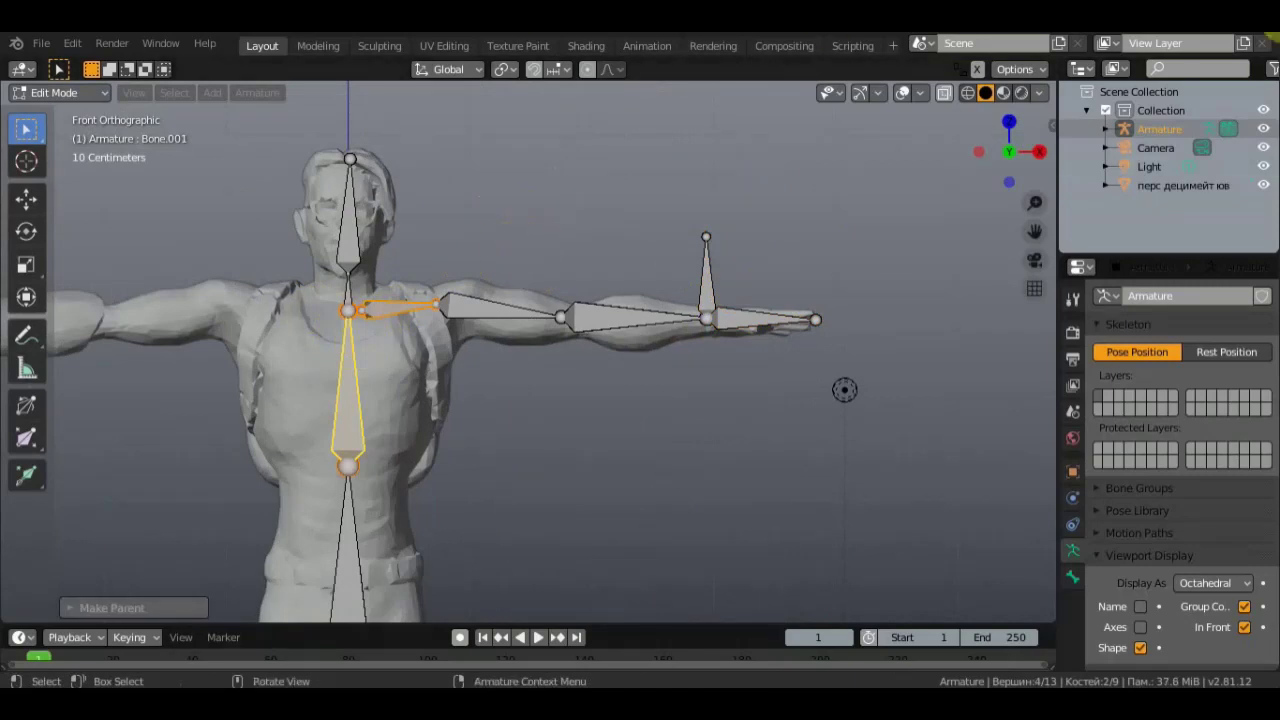
Step: Zoom out to show the whole skeleton and select the lower spine bone's hip joint
{"action": "scroll", "coordinate": [620, 406], "scroll_direction": "down", "scroll_amount": 2}
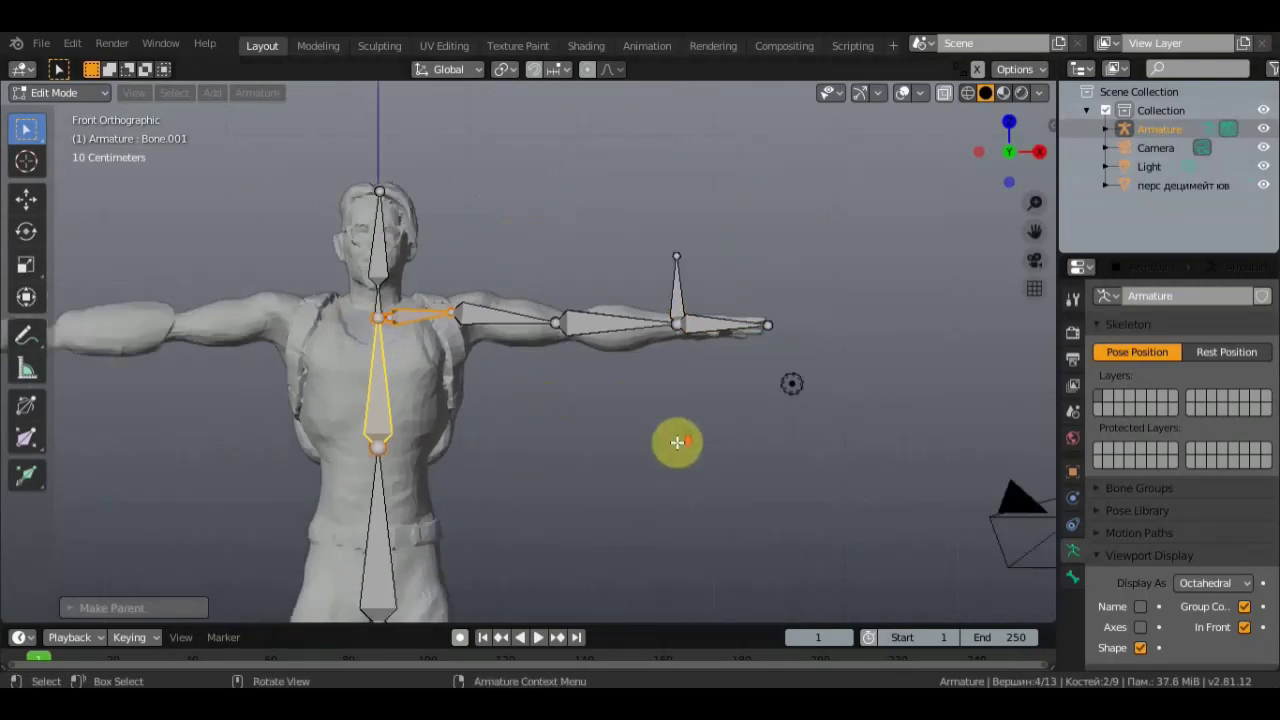
{"action": "scroll", "coordinate": [674, 443], "scroll_direction": "down", "scroll_amount": 2}
{"action": "mouse_move", "coordinate": [661, 441]}
{"action": "middle_mouse_down", "text": "shift"}
{"action": "mouse_move", "coordinate": [651, 417]}
{"action": "mouse_move", "coordinate": [731, 289]}
{"action": "mouse_move", "coordinate": [709, 286]}
{"action": "middle_mouse_up", "text": "shift"}
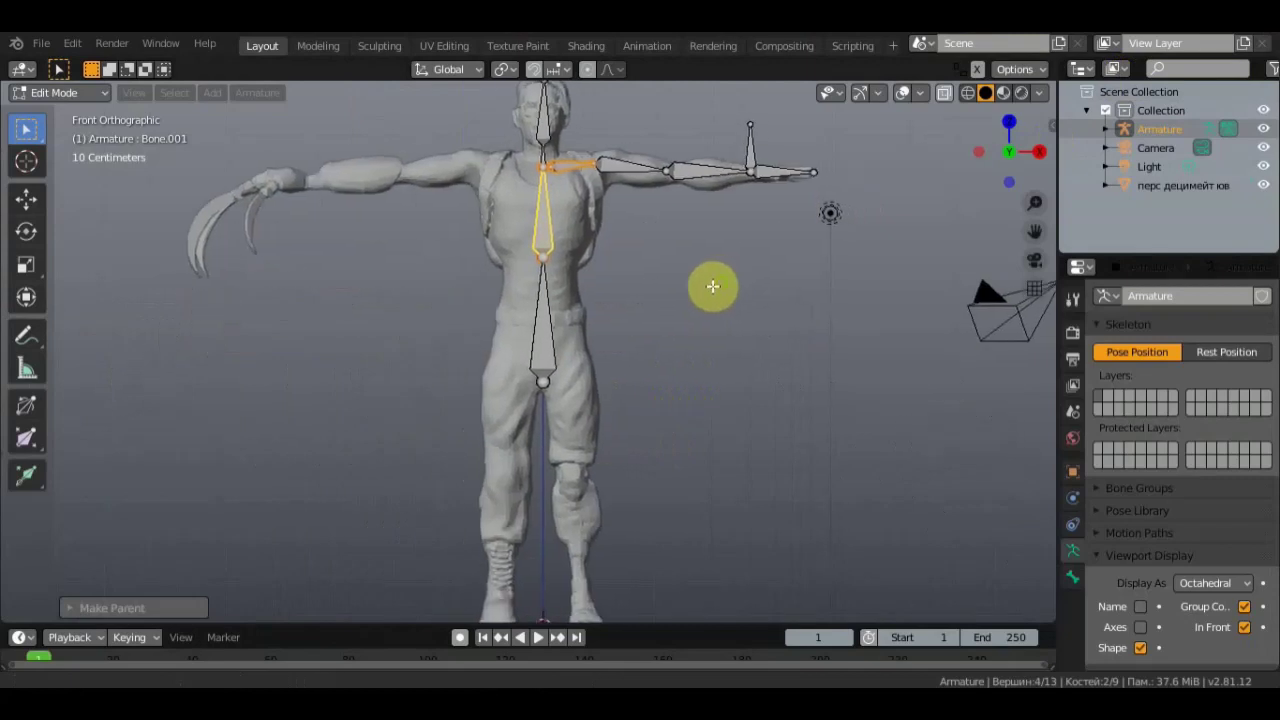
{"action": "scroll", "coordinate": [694, 304], "scroll_direction": "down", "scroll_amount": 1}
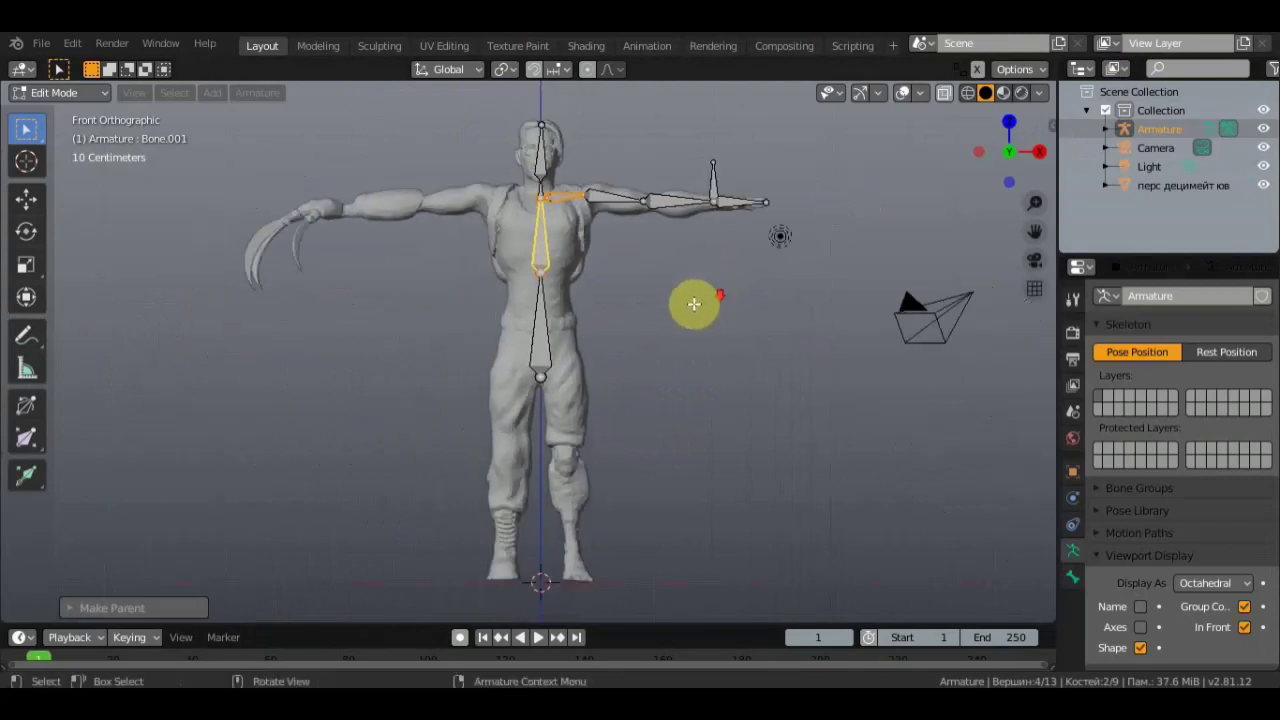
{"action": "left_click", "coordinate": [541, 376]}
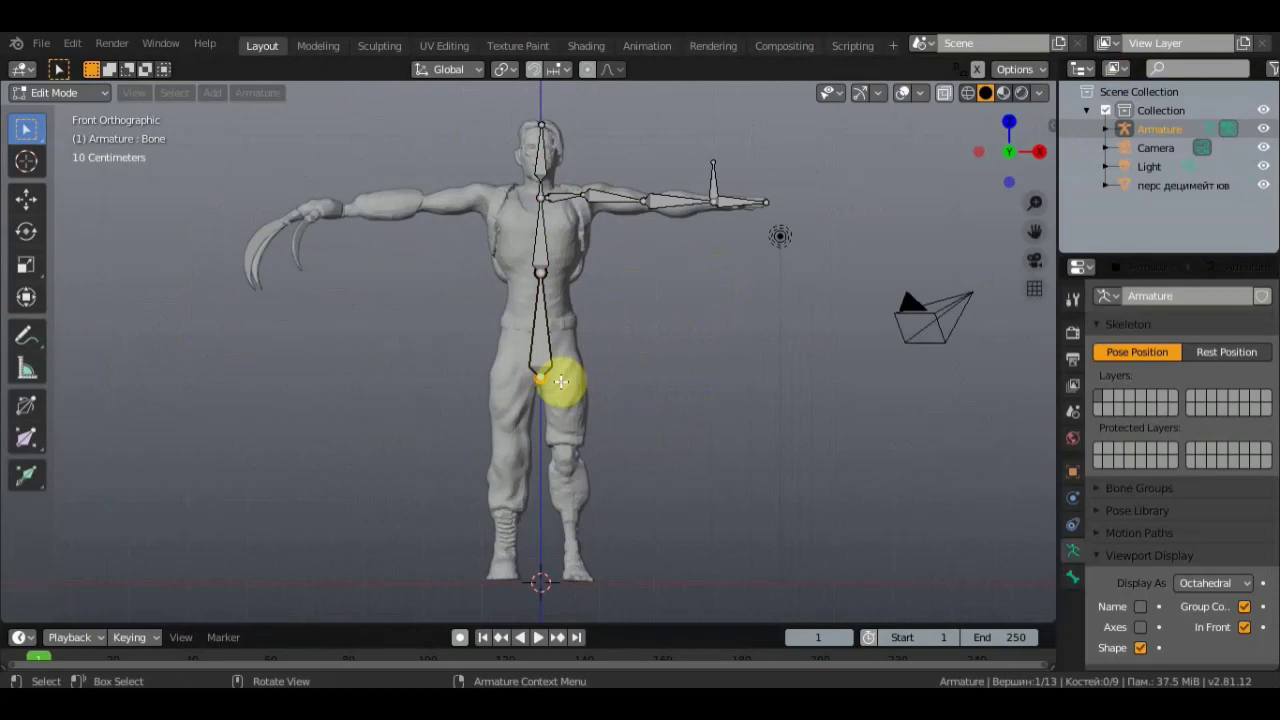
Step: Extrude a thigh bone from the hip, clear its parent, and place it inside the screen-right leg
{"action": "left_click_drag", "start_coordinate": [561, 381], "coordinate": [558, 373]}
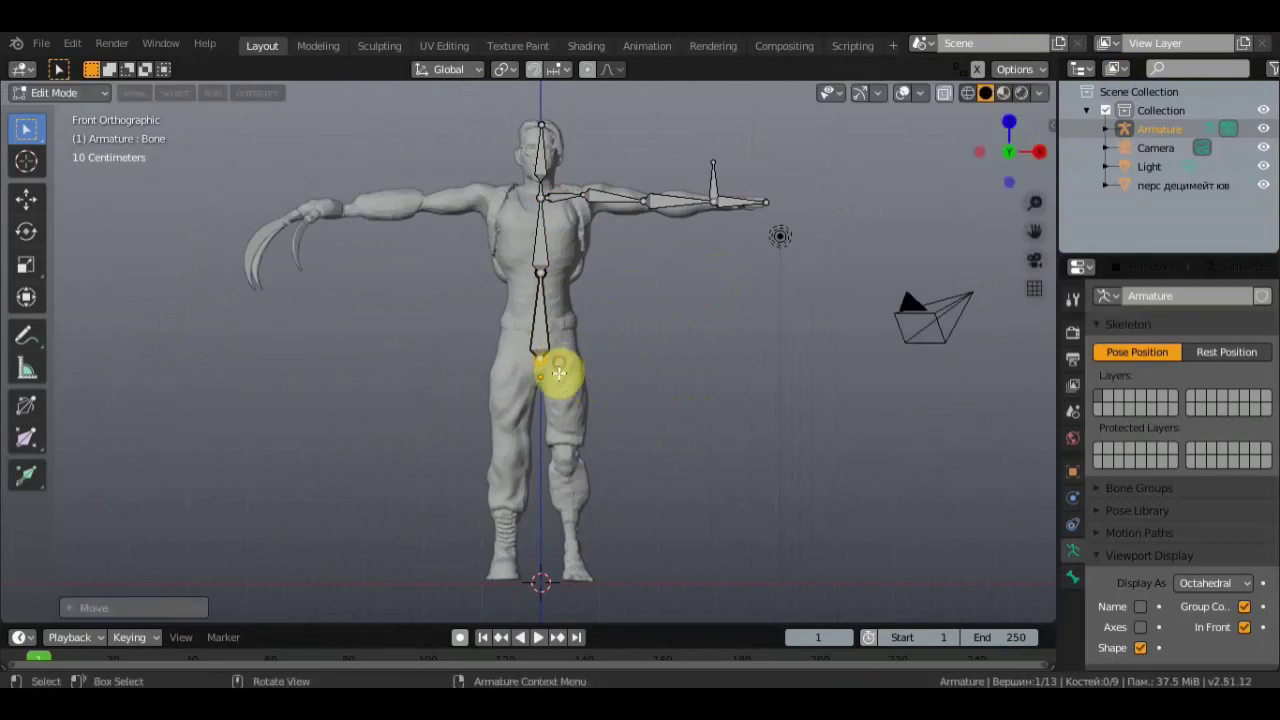
{"action": "key", "text": "e"}
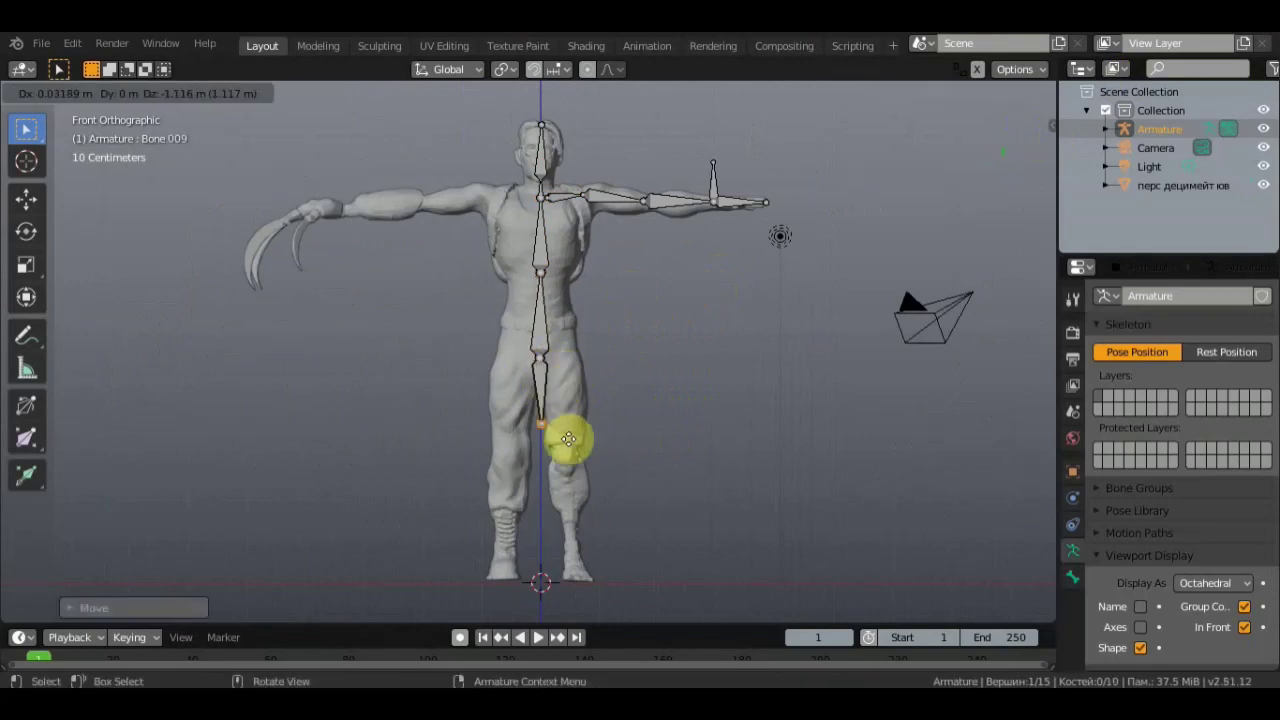
{"action": "left_click", "coordinate": [570, 456]}
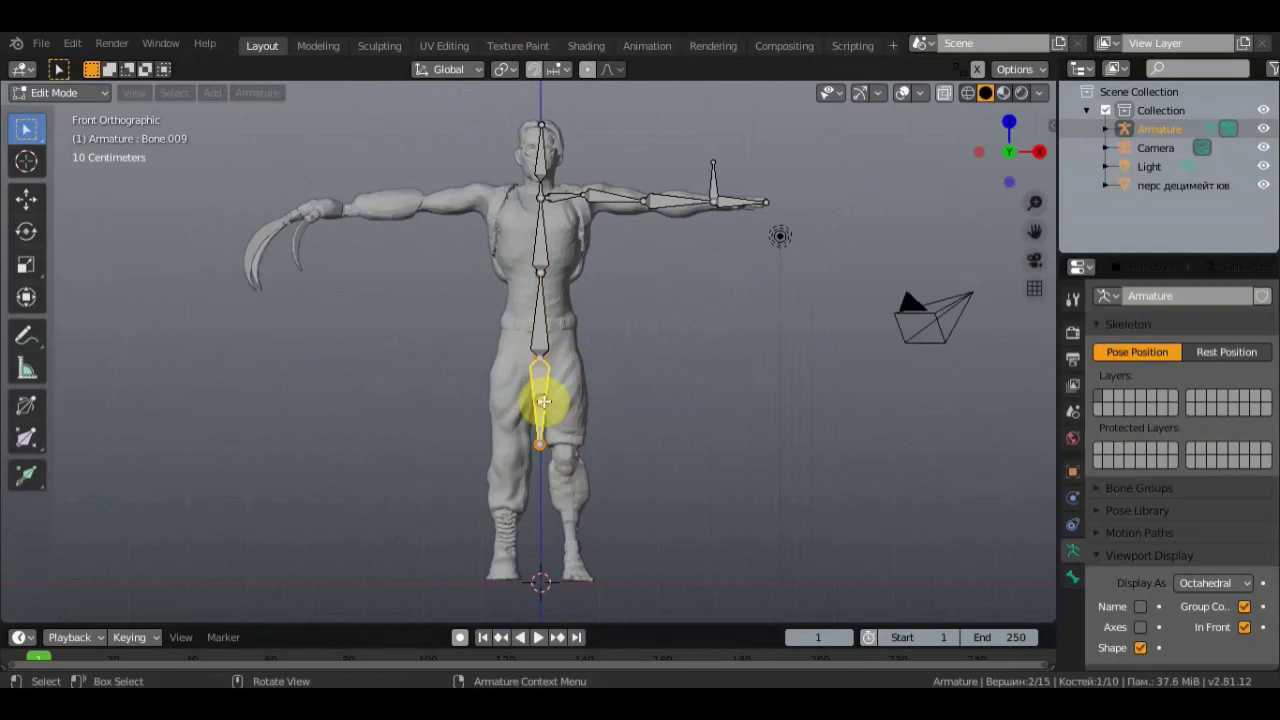
{"action": "key", "text": "alt+p"}
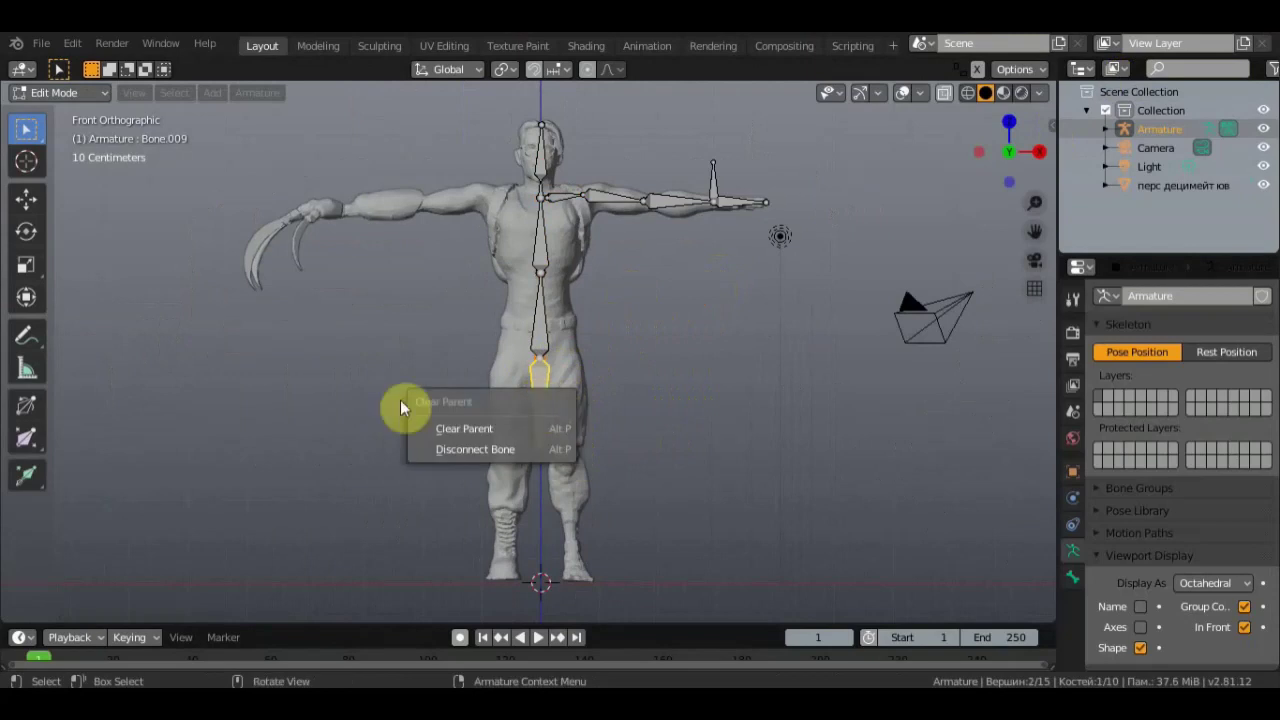
{"action": "left_click", "coordinate": [501, 428]}
{"action": "key", "text": "g"}
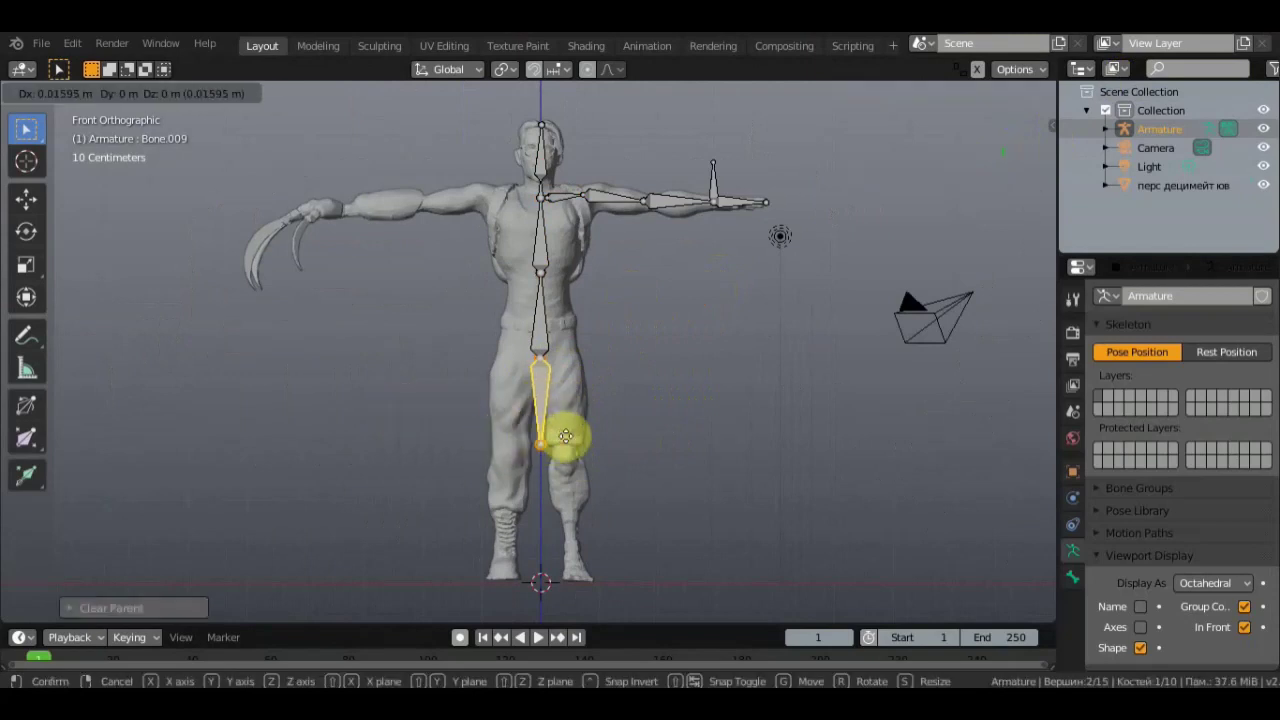
{"action": "left_click", "coordinate": [580, 455]}
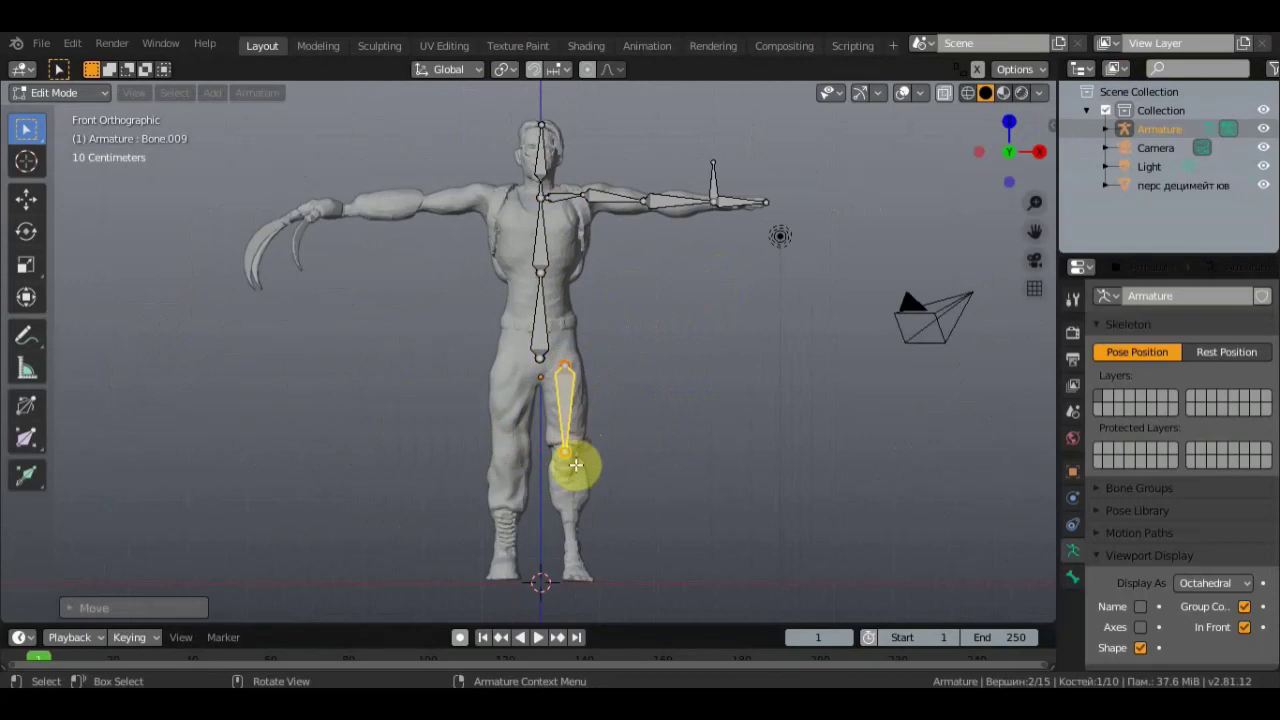
{"action": "key", "text": "KP_3"}
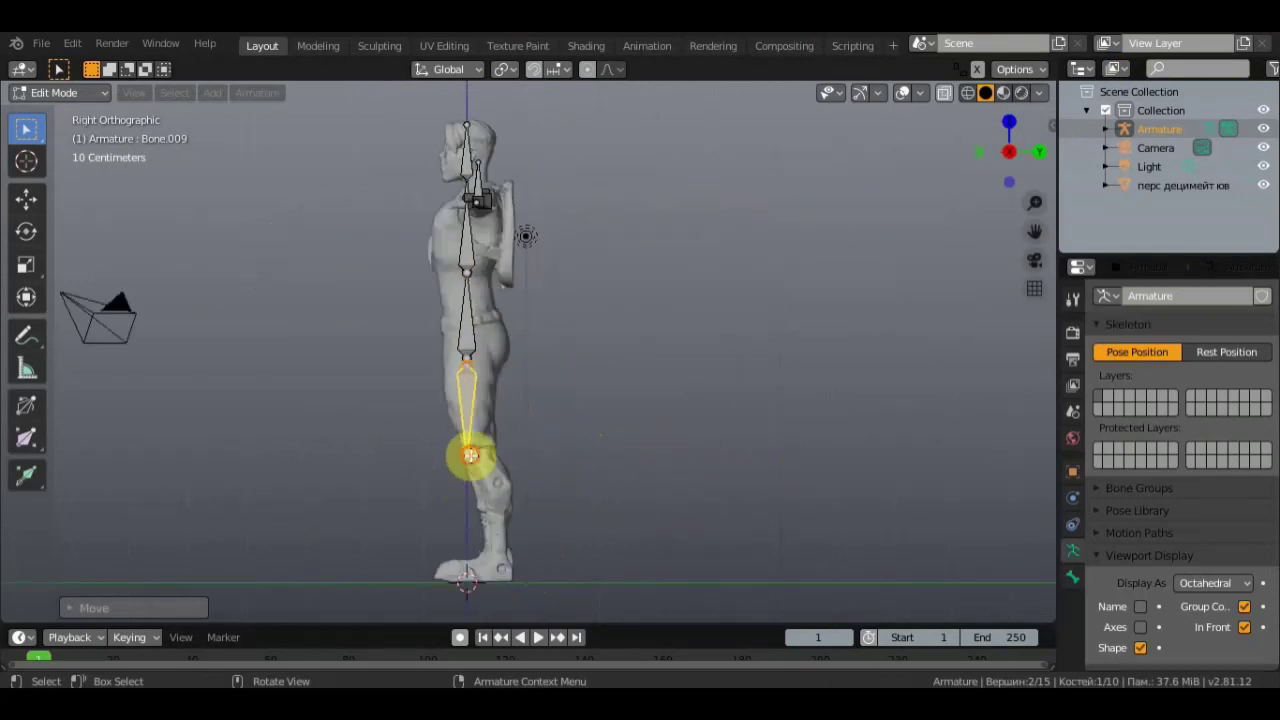
Step: From the knee, extrude a shin bone to the ankle, a foot bone, and a heel bone
{"action": "left_click", "coordinate": [489, 481]}
{"action": "key", "text": "e"}
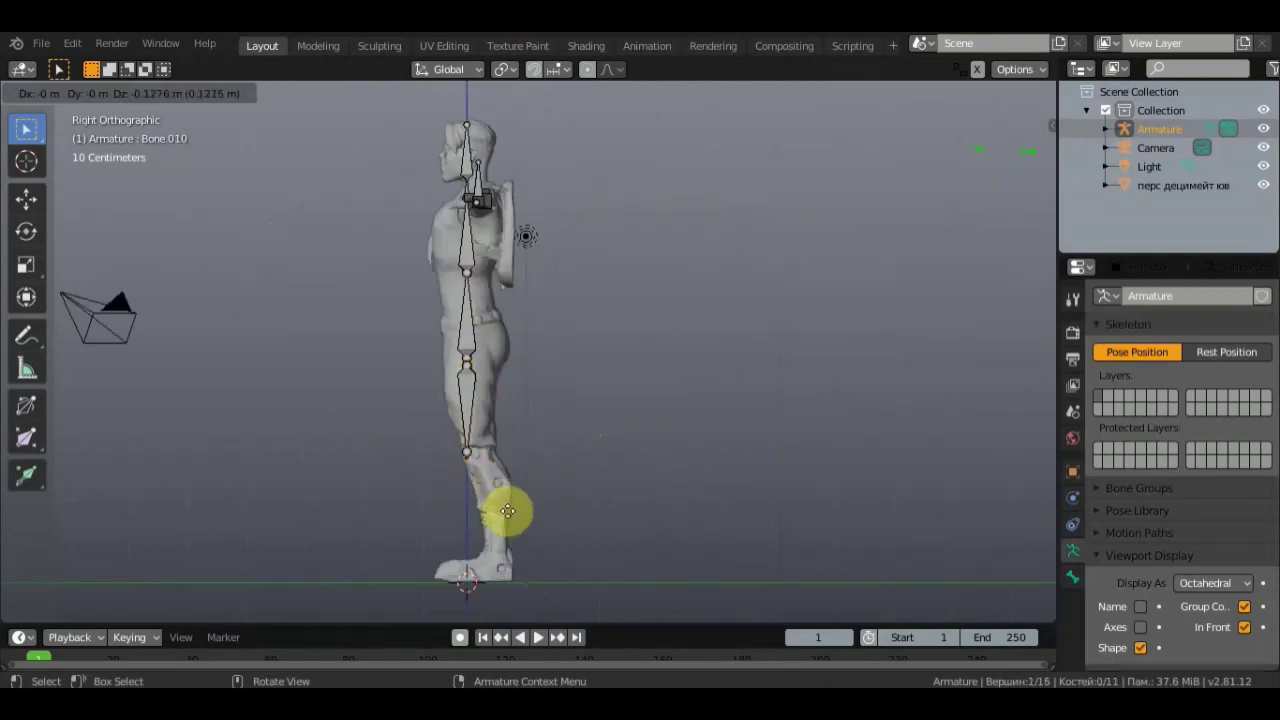
{"action": "left_click", "coordinate": [532, 603]}
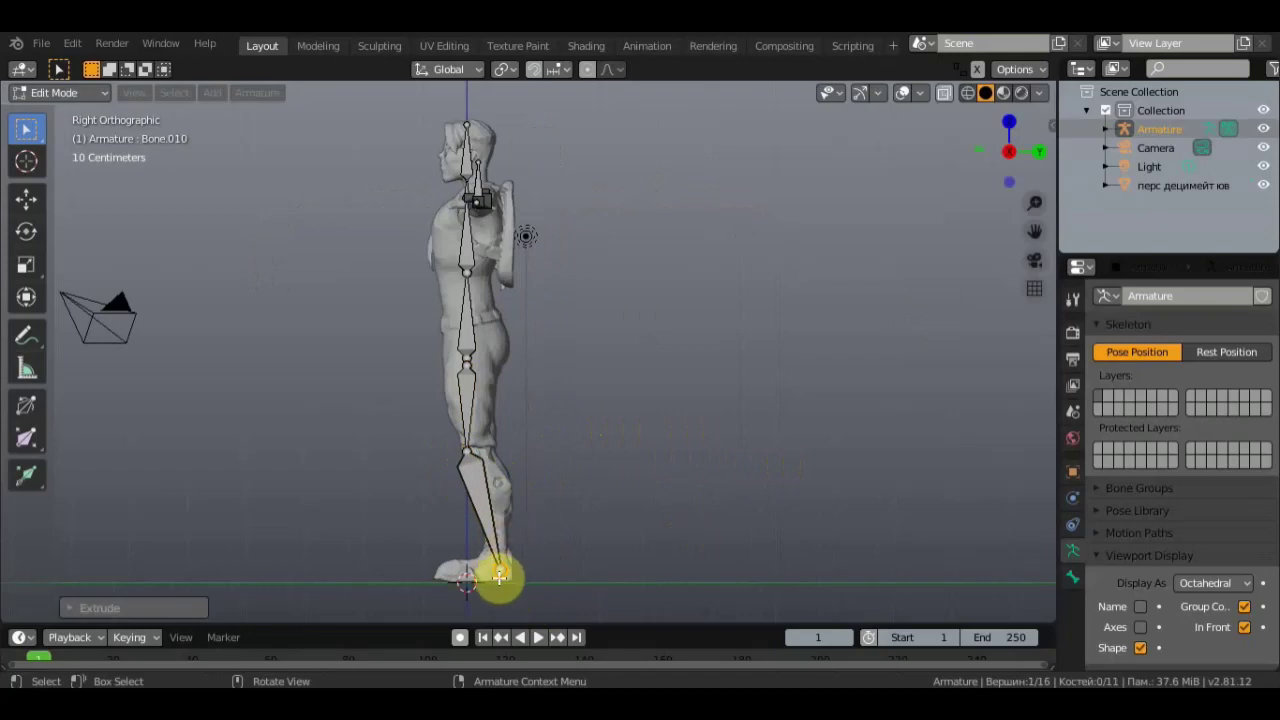
{"action": "key", "text": "e"}
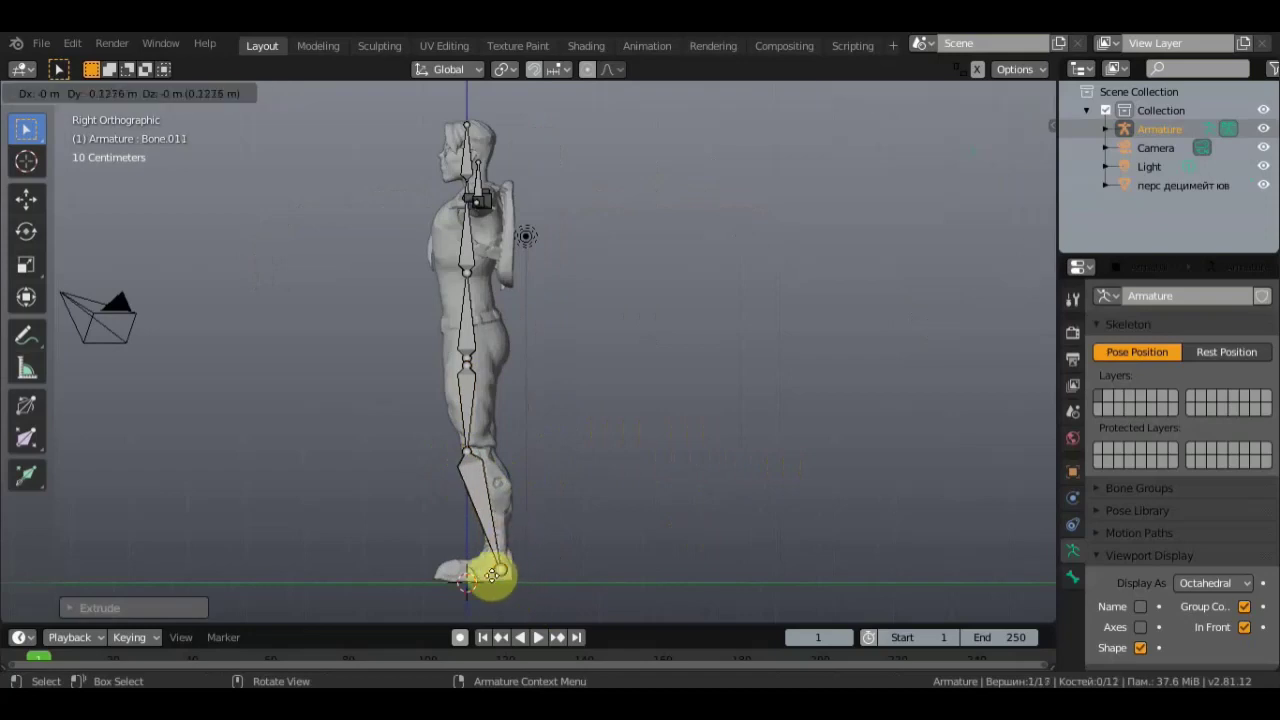
{"action": "left_click", "coordinate": [465, 576]}
{"action": "key", "text": "e"}
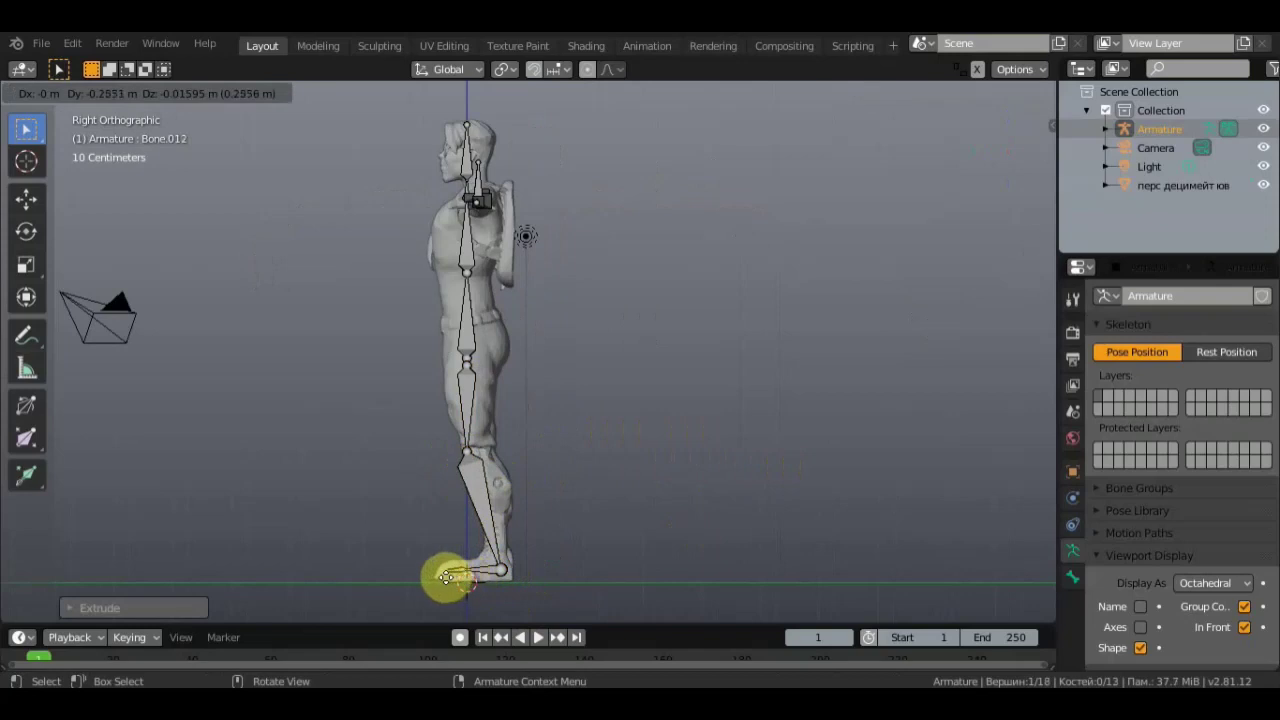
{"action": "left_click", "coordinate": [434, 577]}
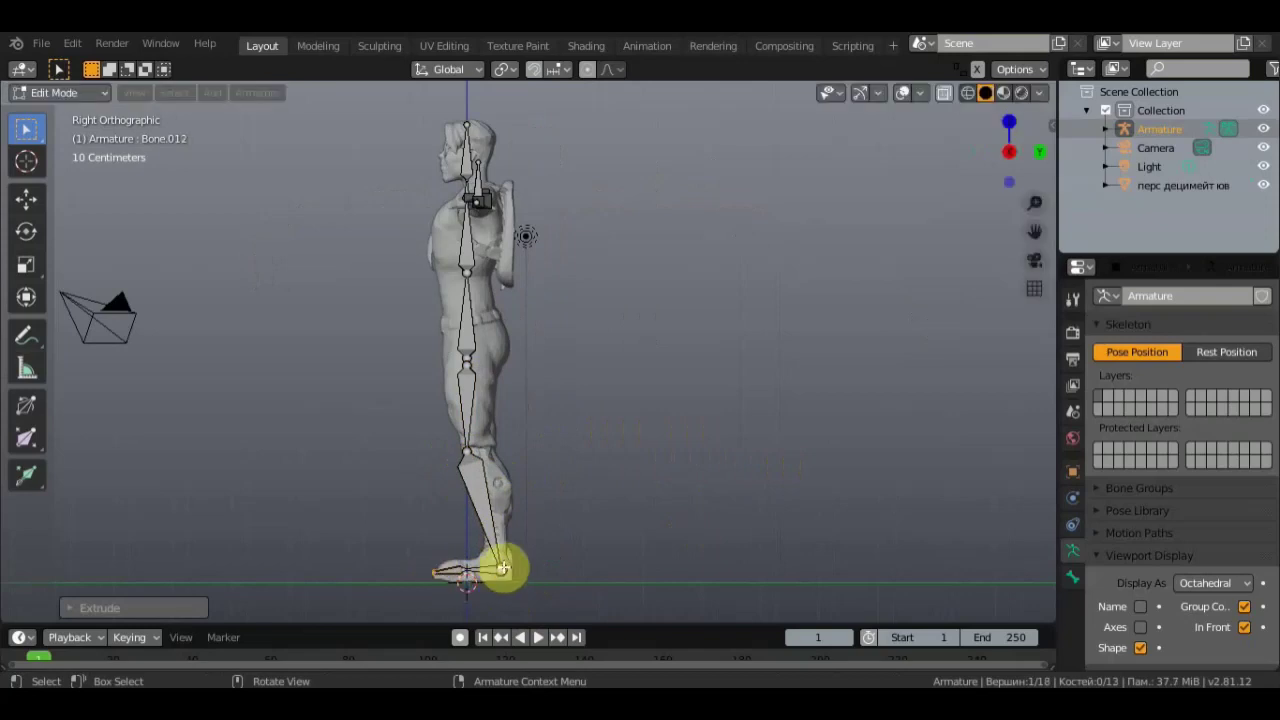
Step: Extrude a forward bone from the ankle along the floor past the toes
{"action": "left_click", "coordinate": [502, 568]}
{"action": "key", "text": "e"}
{"action": "left_click", "coordinate": [533, 574]}
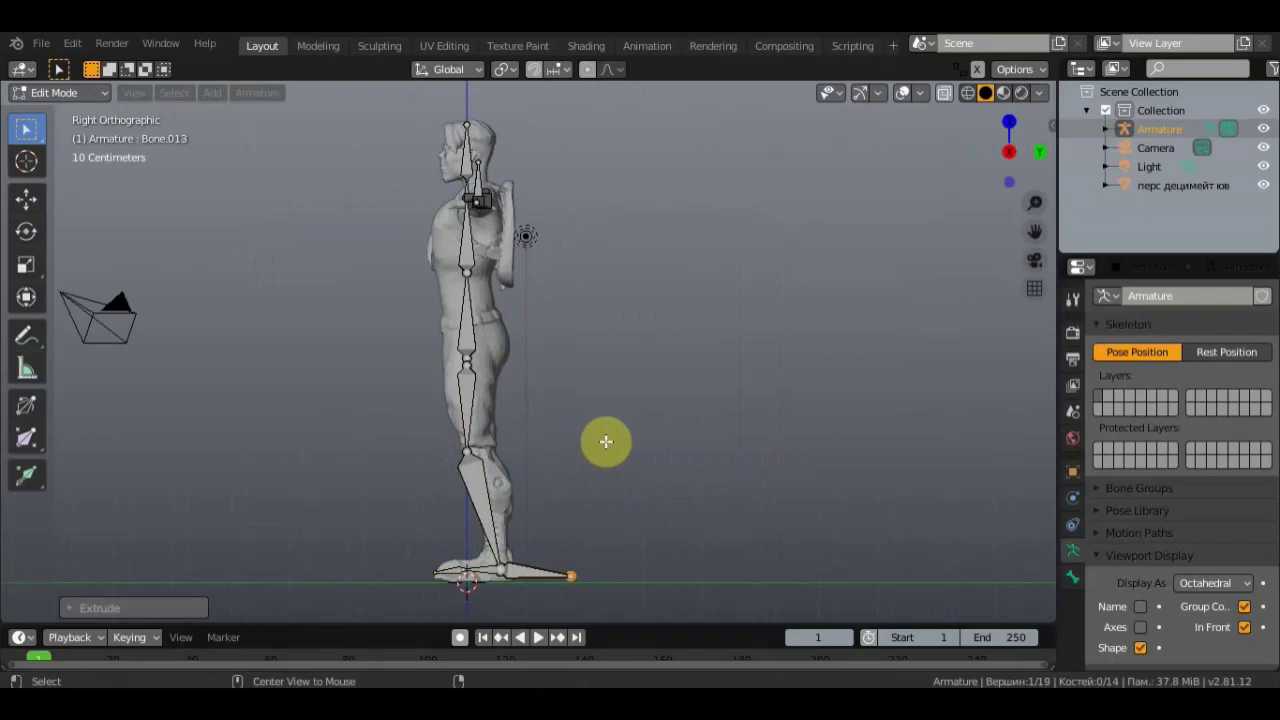
{"action": "key", "text": "alt+p"}
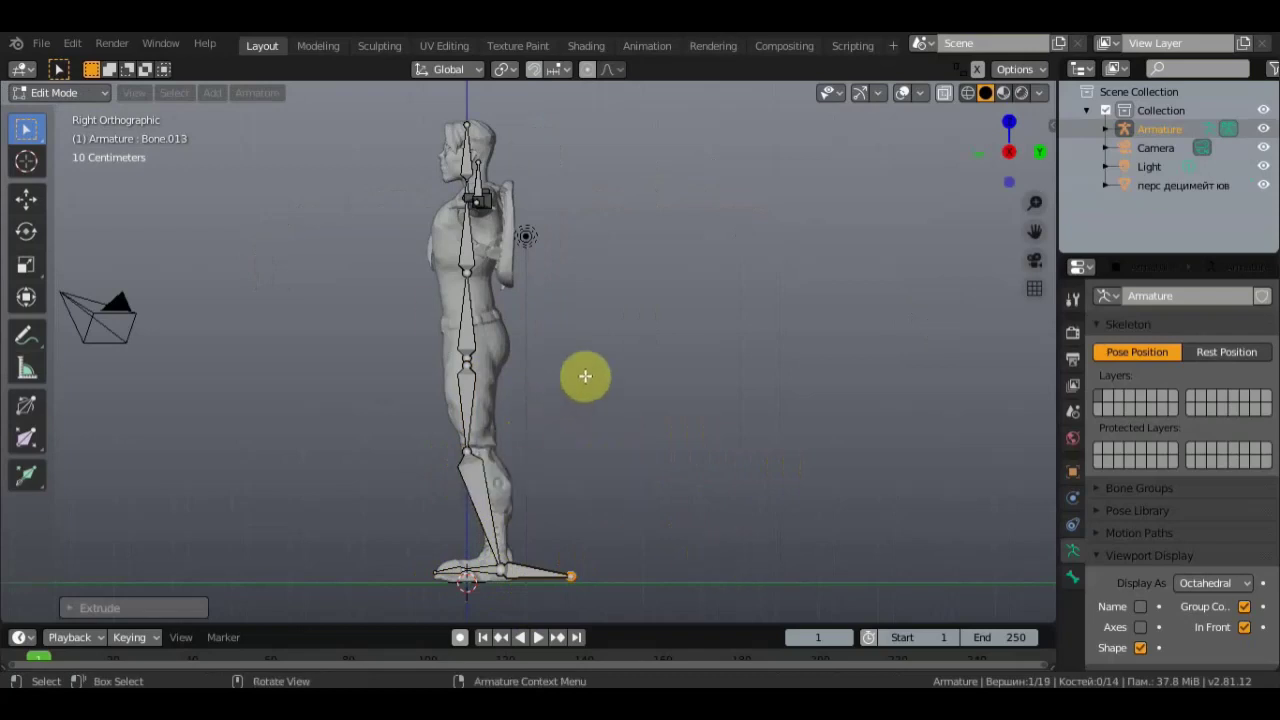
{"action": "left_click", "coordinate": [529, 572]}
{"action": "key", "text": "alt+p"}
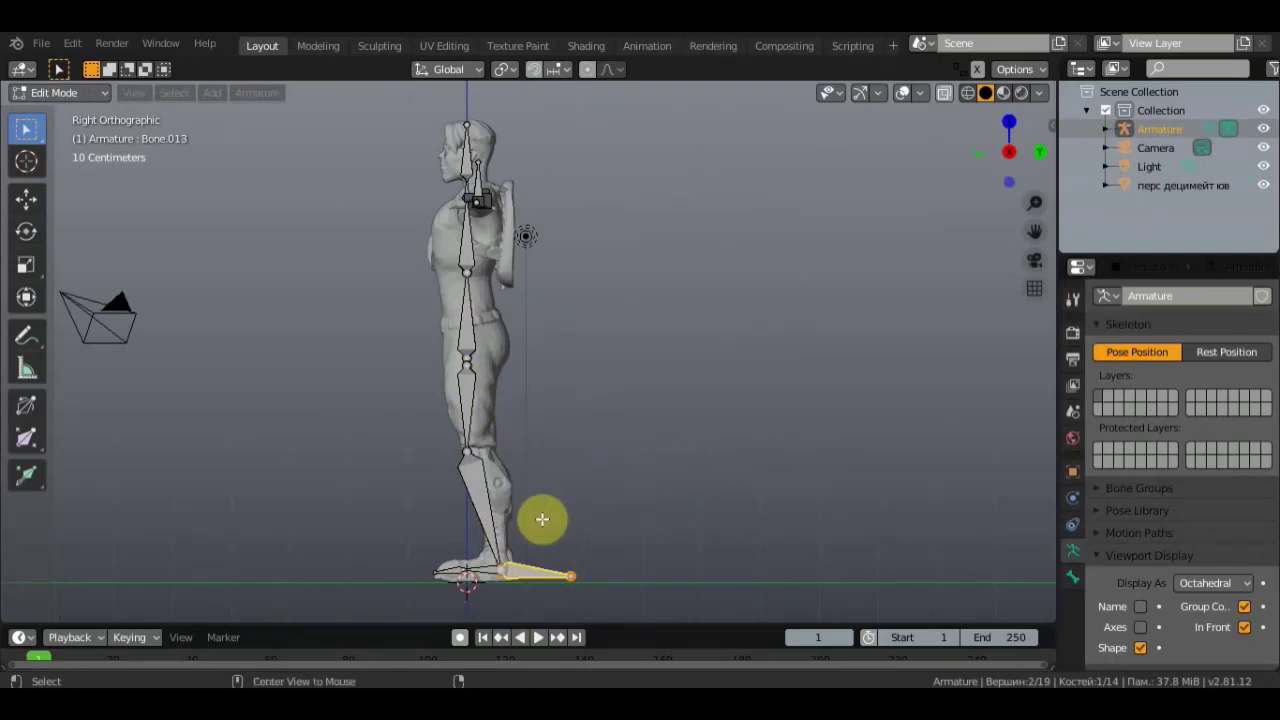
Step: Clear the forward foot bone's parent and reparent it to the other foot bone, keeping offset
{"action": "key", "text": "alt+p"}
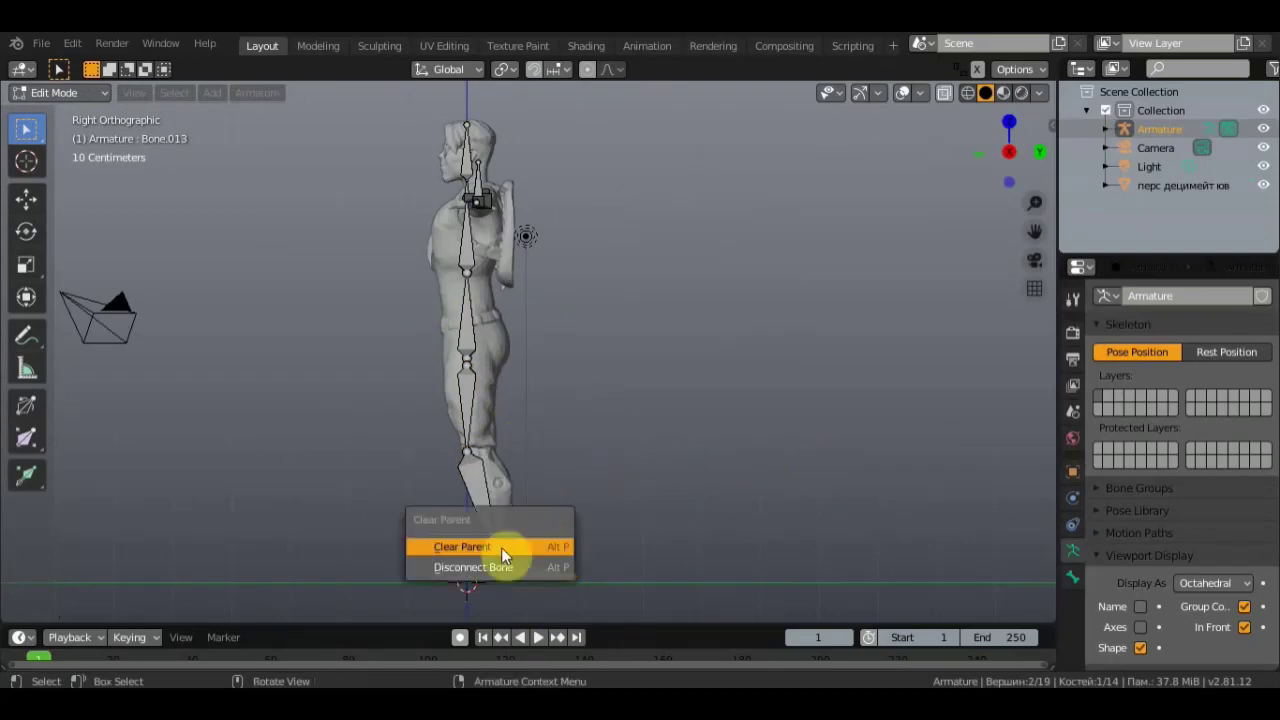
{"action": "left_click", "coordinate": [502, 545]}
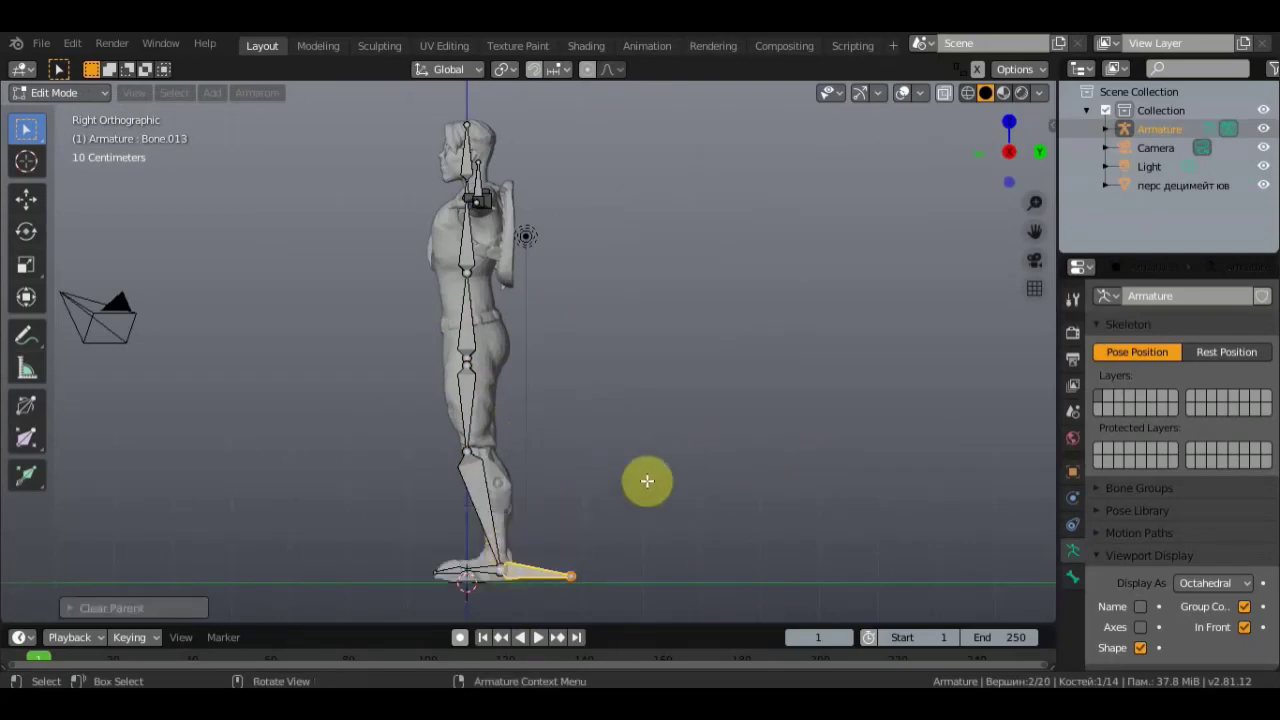
{"action": "left_click", "coordinate": [482, 568], "text": "shift"}
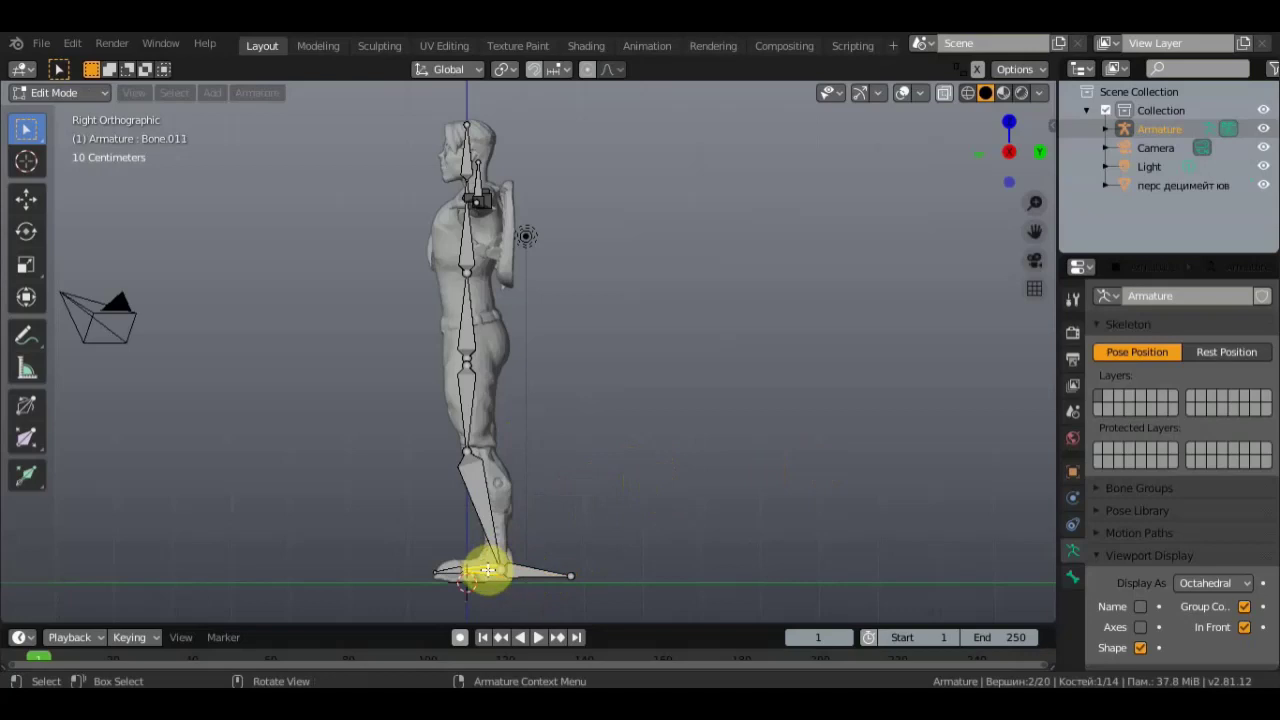
{"action": "key", "text": "ctrl+p"}
{"action": "left_click", "coordinate": [606, 524]}
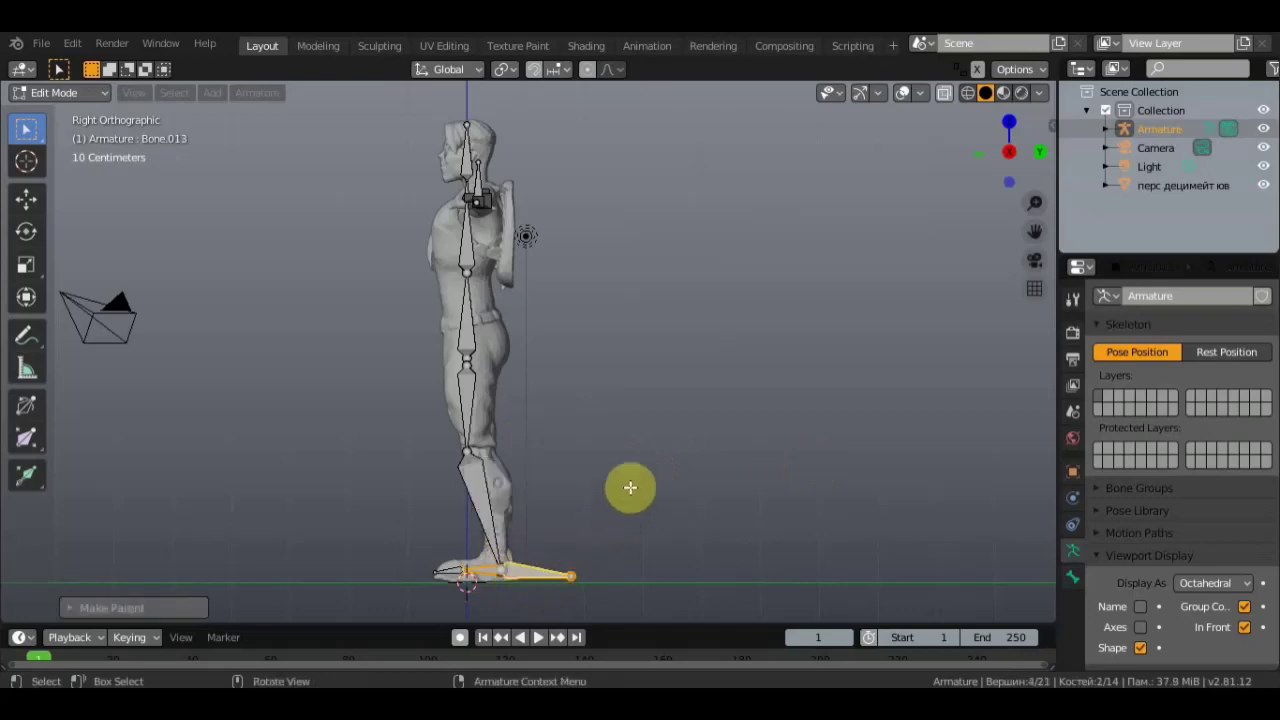
Step: Parent the thigh bone to the lower spine bone, keeping offset
{"action": "middle_click_drag", "start_coordinate": [628, 486], "coordinate": [829, 491]}
{"action": "left_click", "coordinate": [563, 398]}
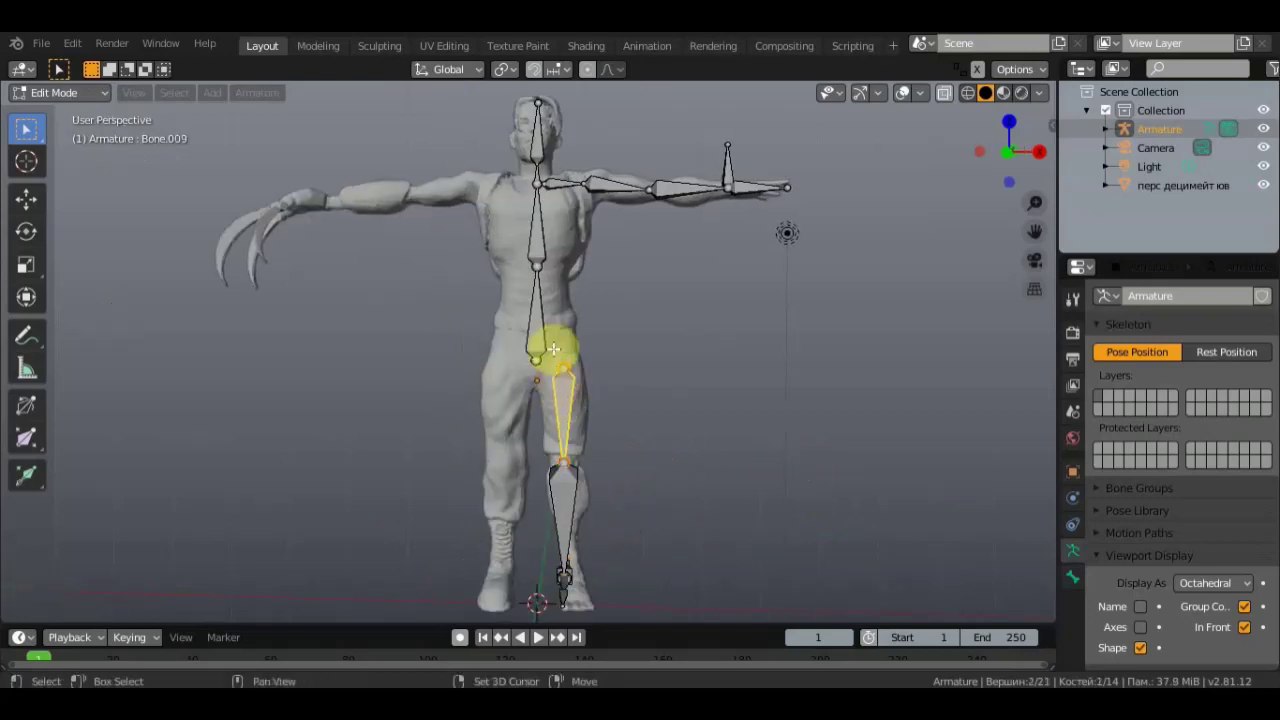
{"action": "left_click", "coordinate": [533, 335], "text": "shift"}
{"action": "key", "text": "ctrl+p"}
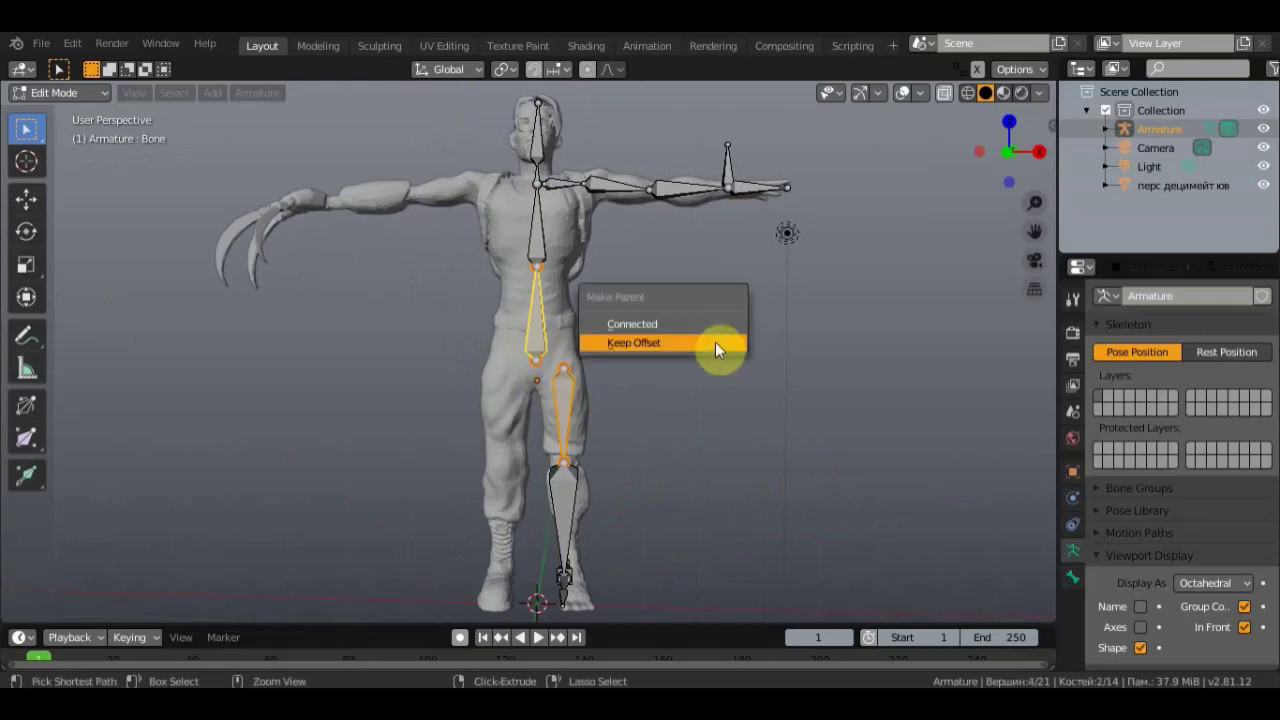
{"action": "left_click", "coordinate": [715, 342]}
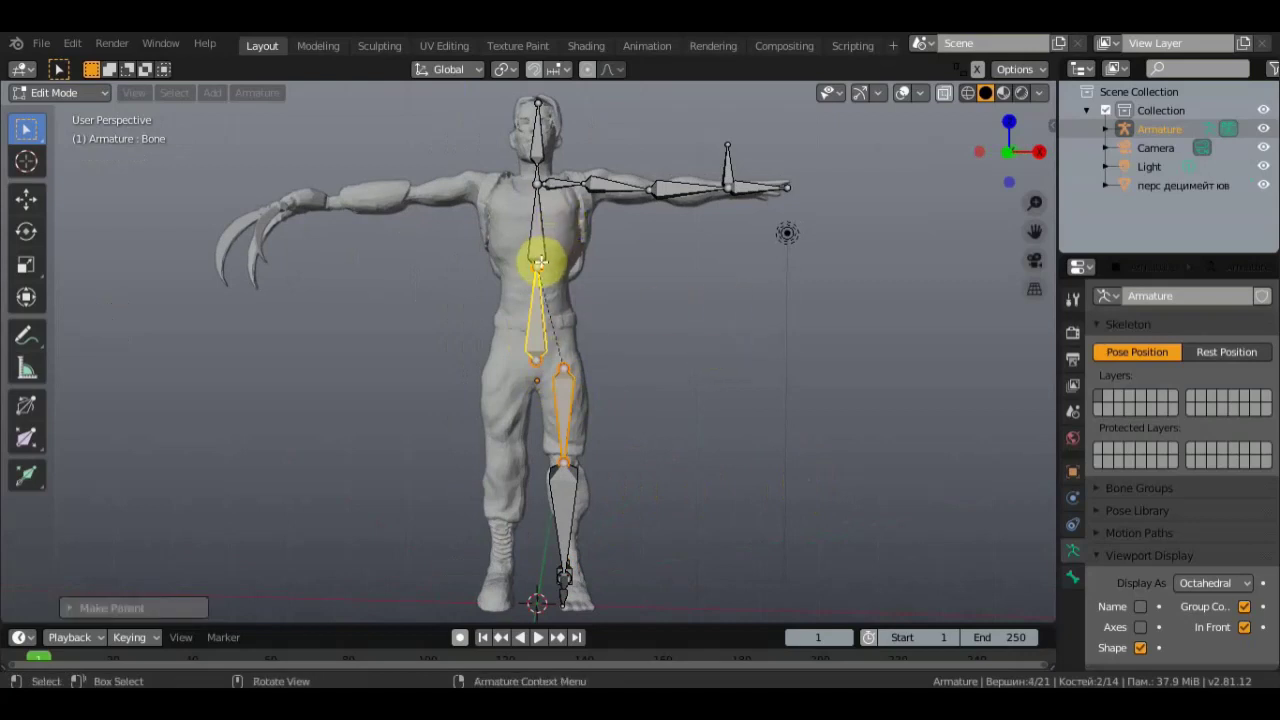
{"action": "left_click", "coordinate": [539, 262]}
{"action": "left_click", "coordinate": [545, 268]}
Step: Extrude a small bone in front of the chest, clear its parent, and reposition it
{"action": "middle_click_drag", "start_coordinate": [554, 271], "coordinate": [363, 291]}
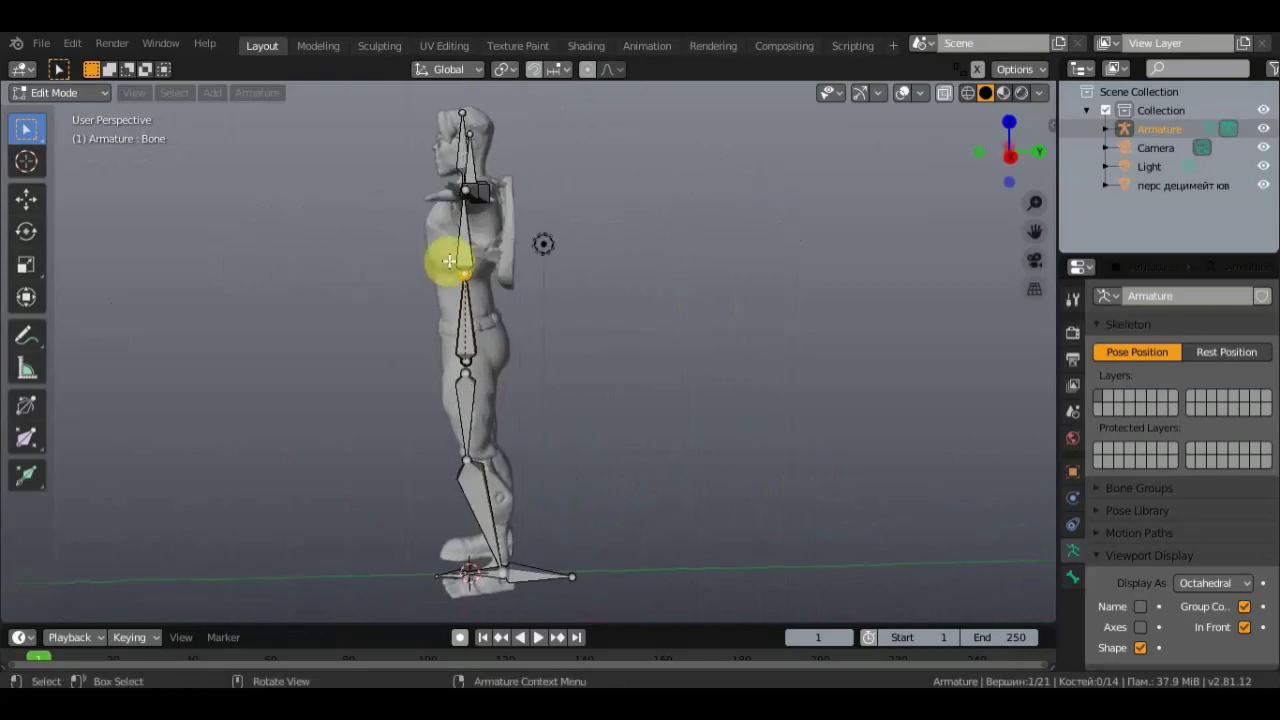
{"action": "key", "text": "e"}
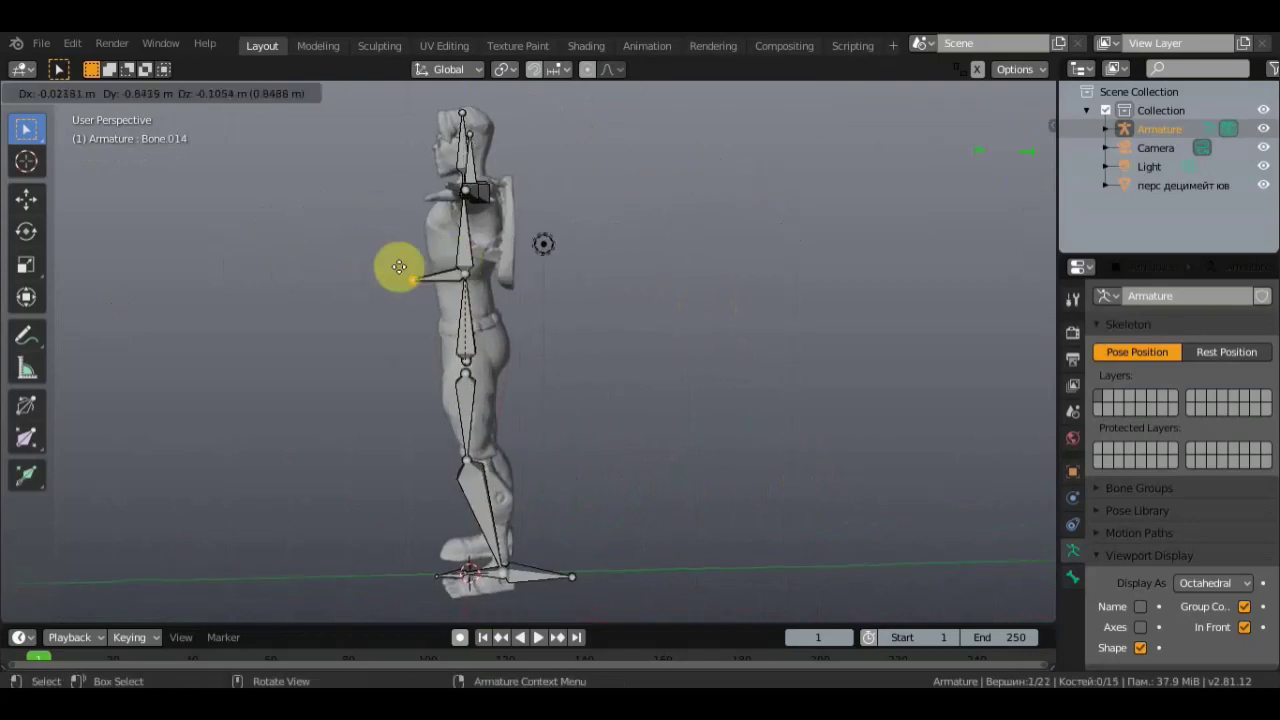
{"action": "left_click", "coordinate": [410, 262]}
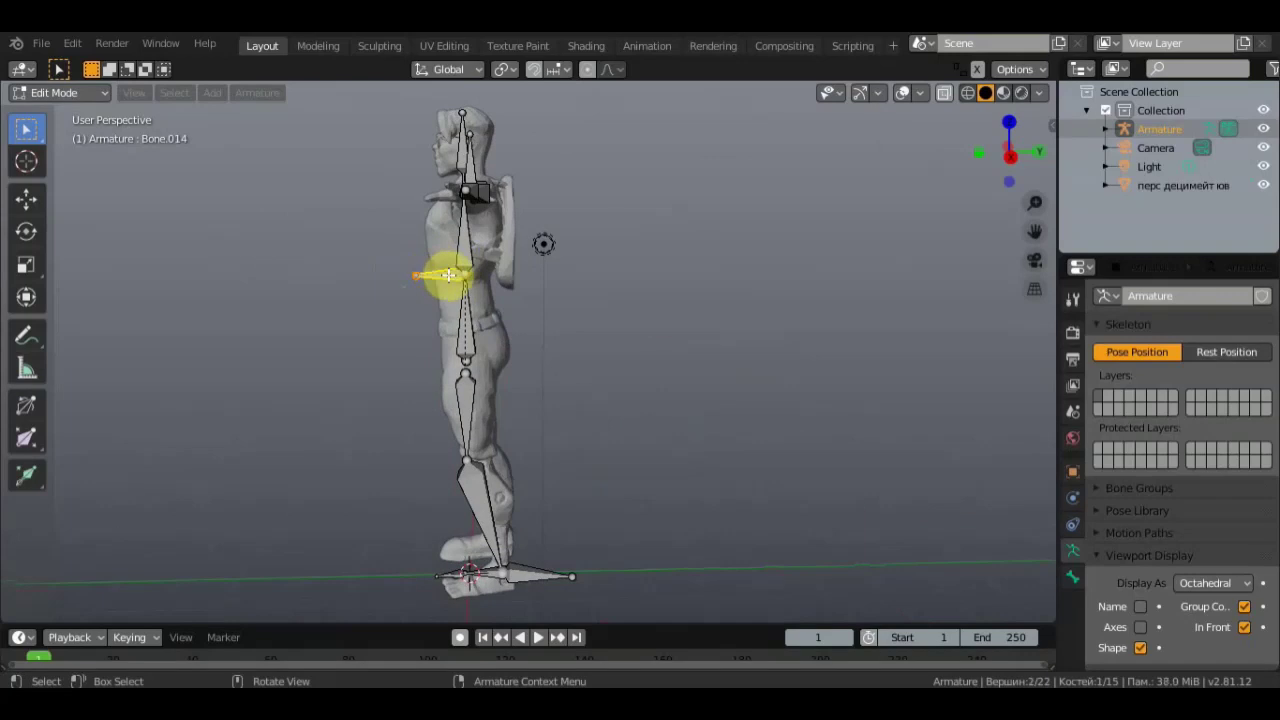
{"action": "key", "text": "alt+p"}
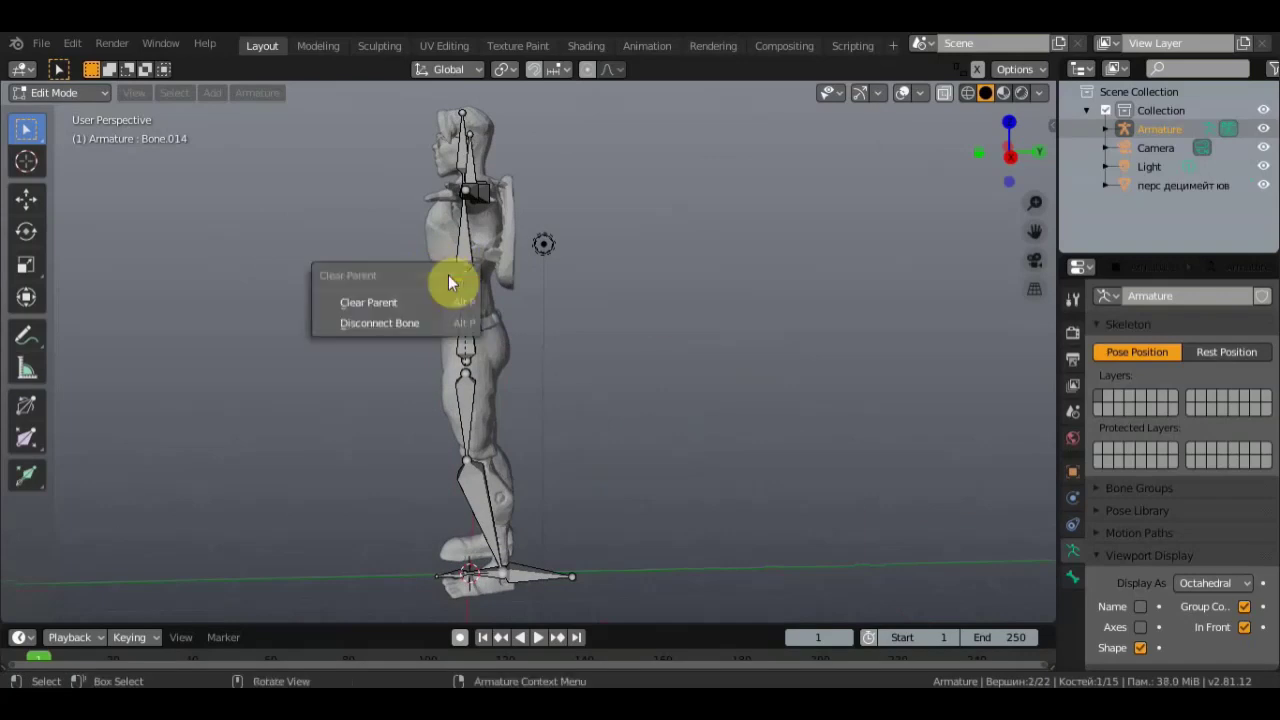
{"action": "left_click", "coordinate": [416, 302]}
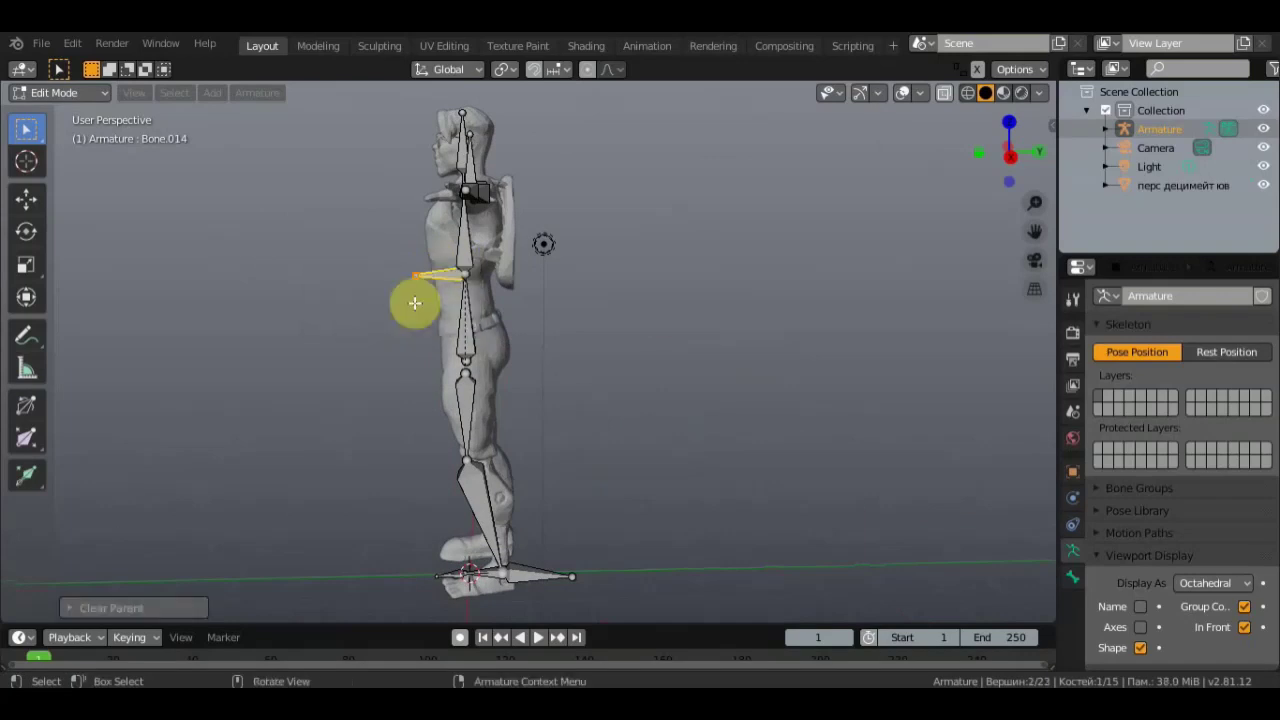
{"action": "key", "text": "g"}
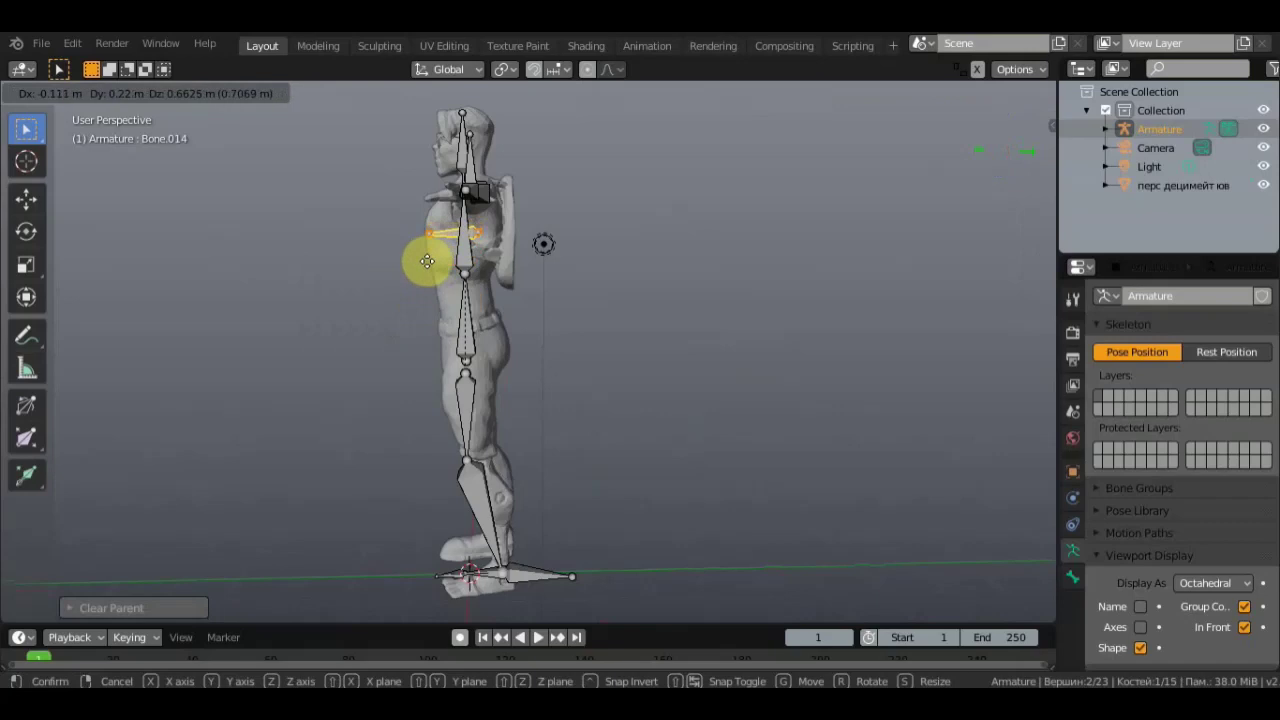
{"action": "left_click", "coordinate": [428, 262]}
Step: In front view, extrude hip bone Bone.015, clear its parent, then parent it to the lower spine with Keep Offset
{"action": "left_click", "coordinate": [465, 372]}
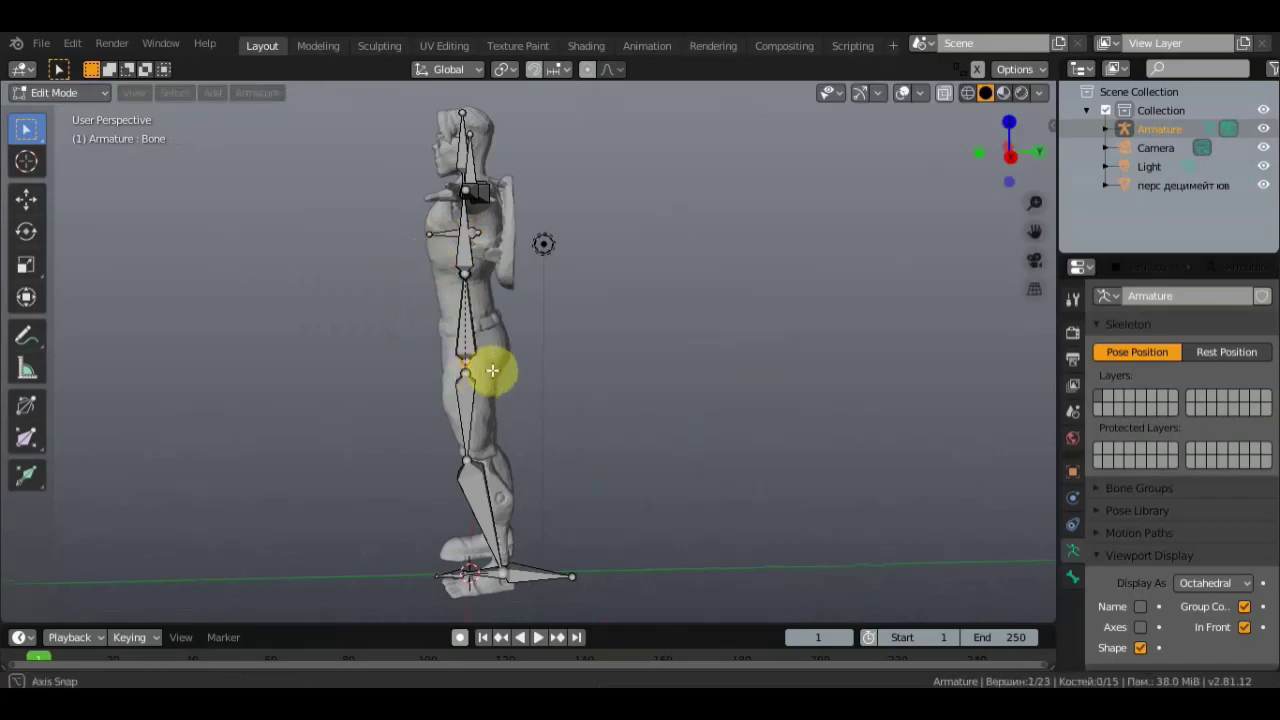
{"action": "mouse_move", "coordinate": [491, 371]}
{"action": "middle_mouse_down"}
{"action": "mouse_move", "coordinate": [675, 361]}
{"action": "mouse_move", "coordinate": [685, 345]}
{"action": "middle_mouse_up"}
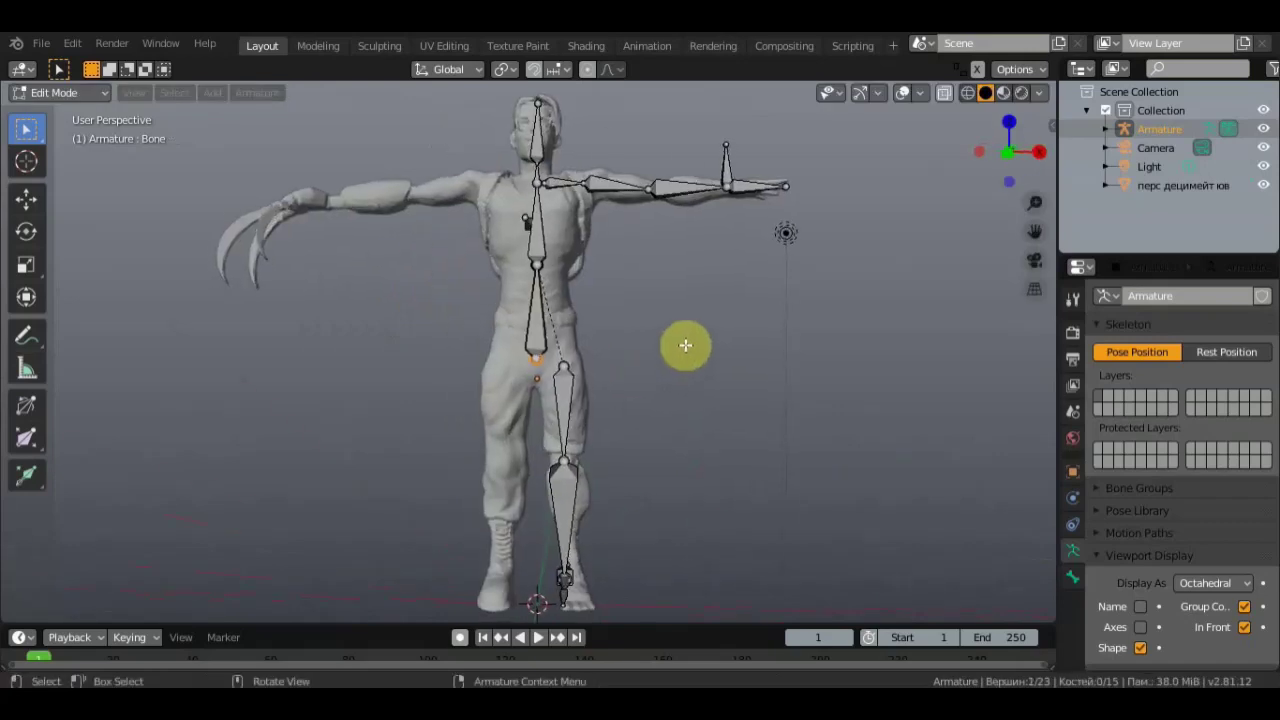
{"action": "key", "text": "KP_1"}
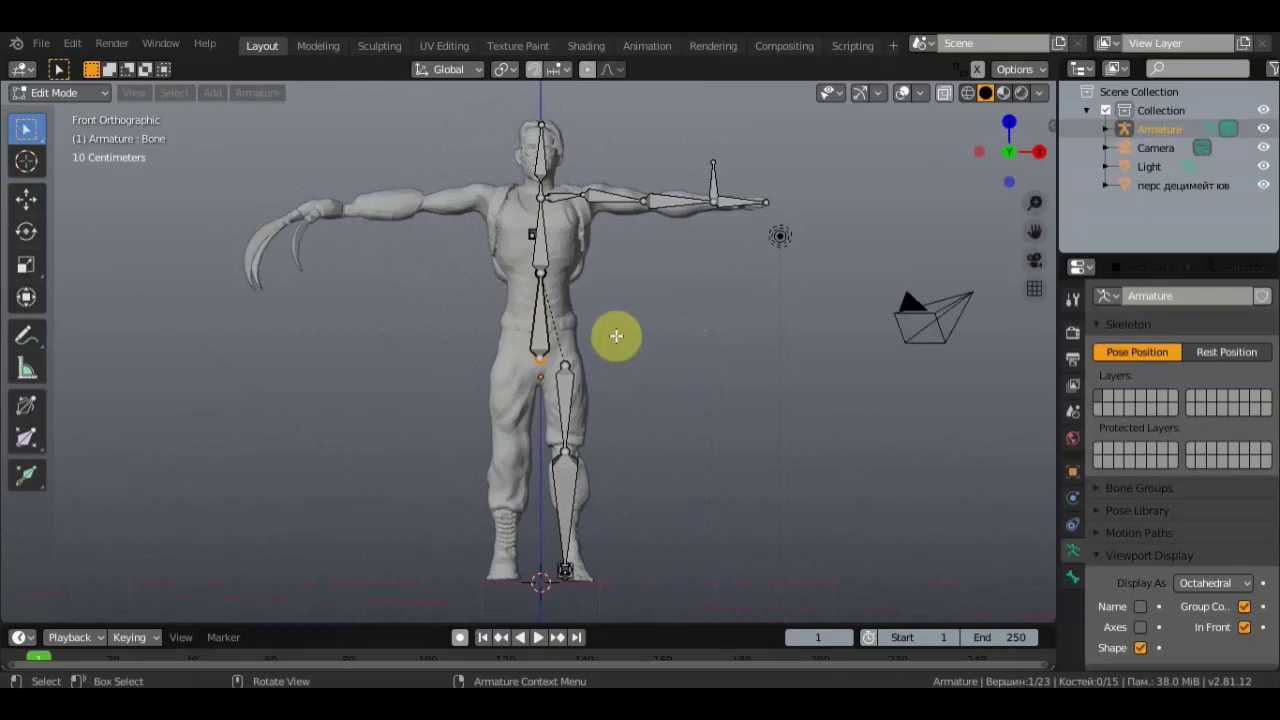
{"action": "key", "text": "e"}
{"action": "left_click", "coordinate": [625, 306]}
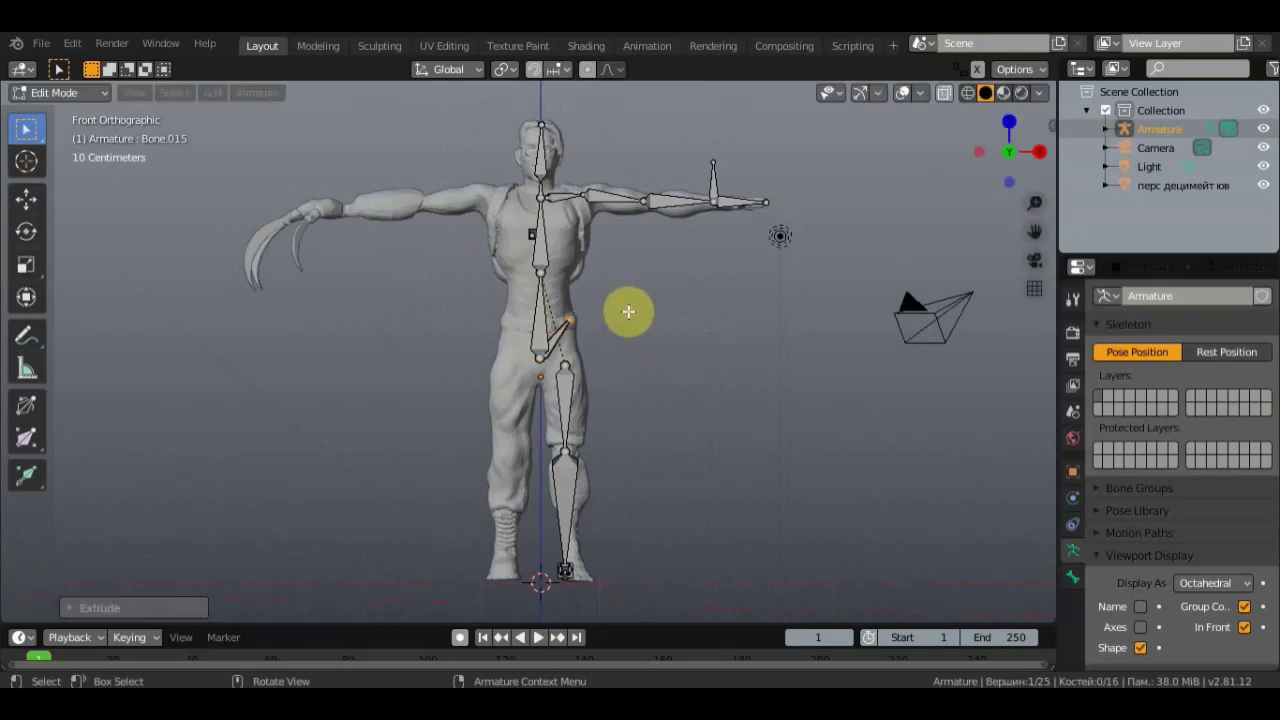
{"action": "left_click", "coordinate": [556, 338]}
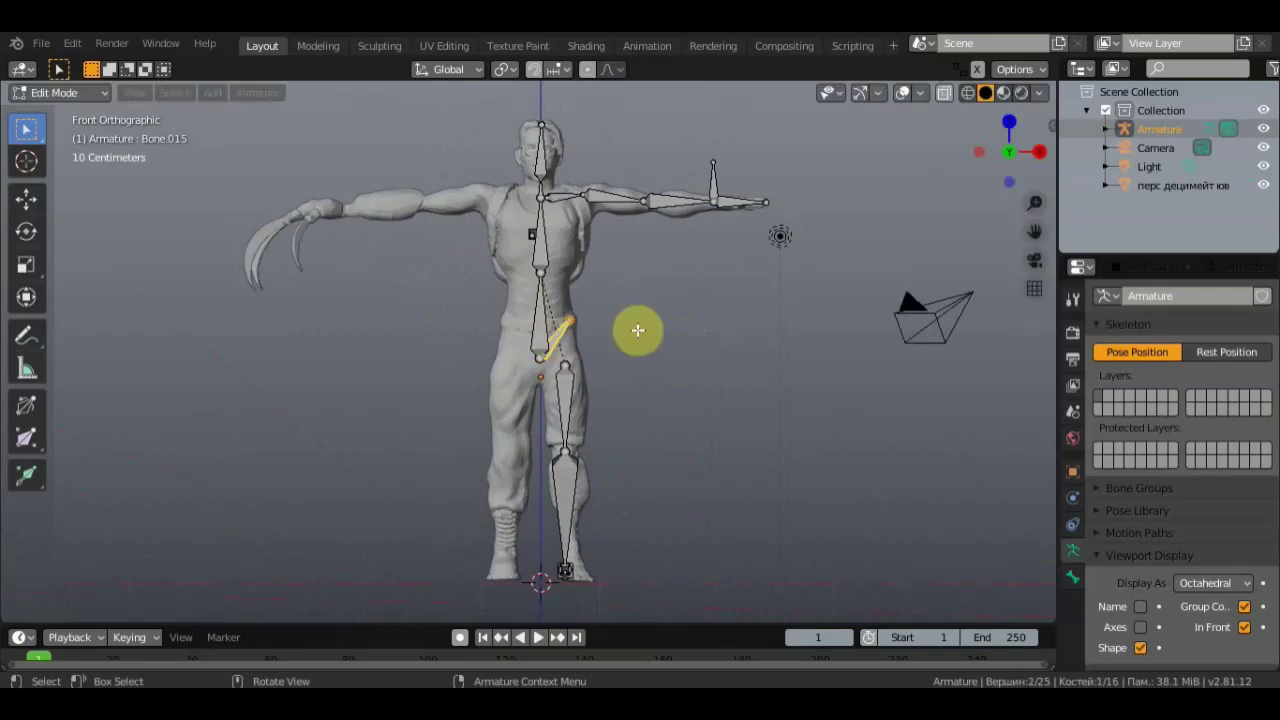
{"action": "key", "text": "alt+p"}
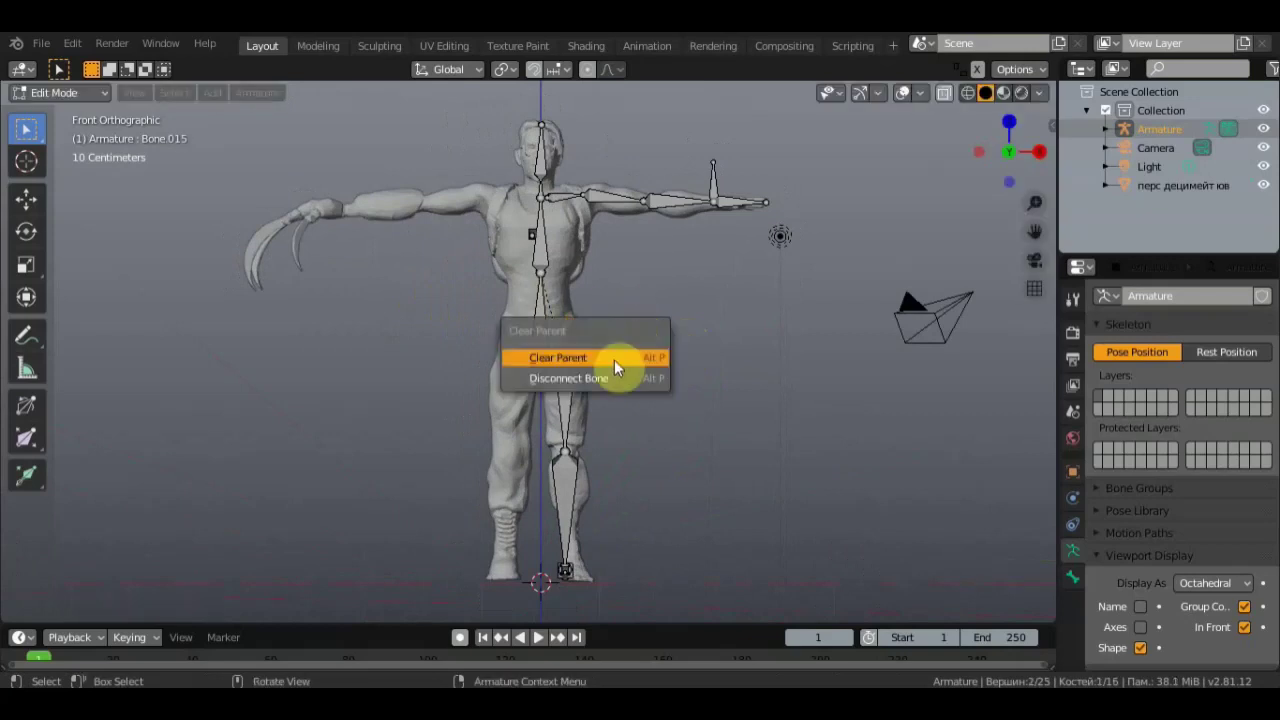
{"action": "left_click", "coordinate": [600, 358]}
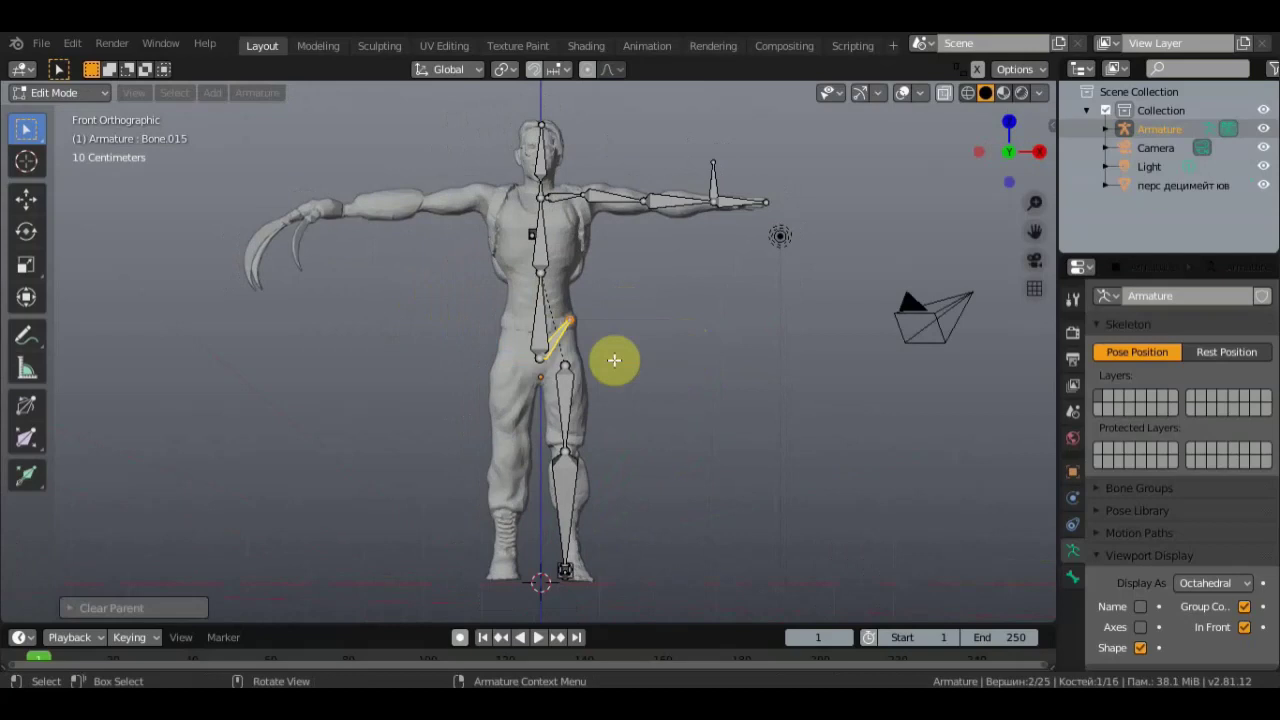
{"action": "left_click", "coordinate": [540, 336], "text": "shift"}
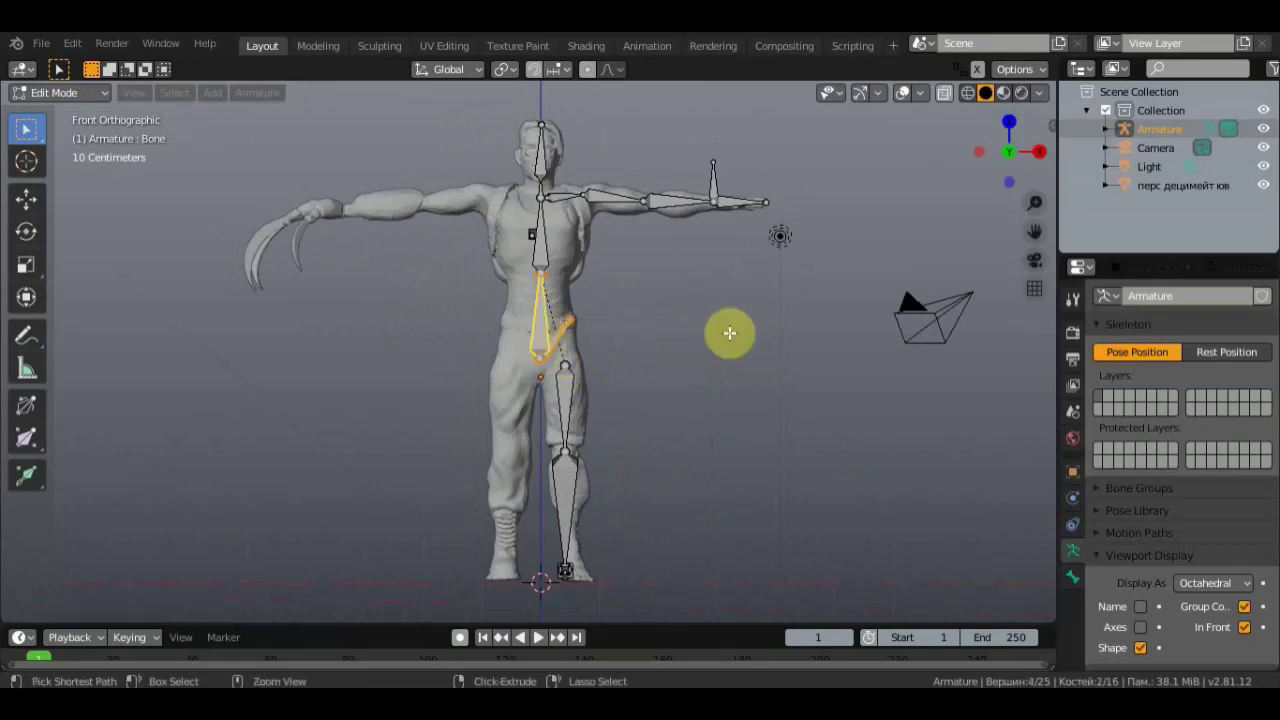
{"action": "key", "text": "ctrl+p"}
{"action": "left_click", "coordinate": [729, 333]}
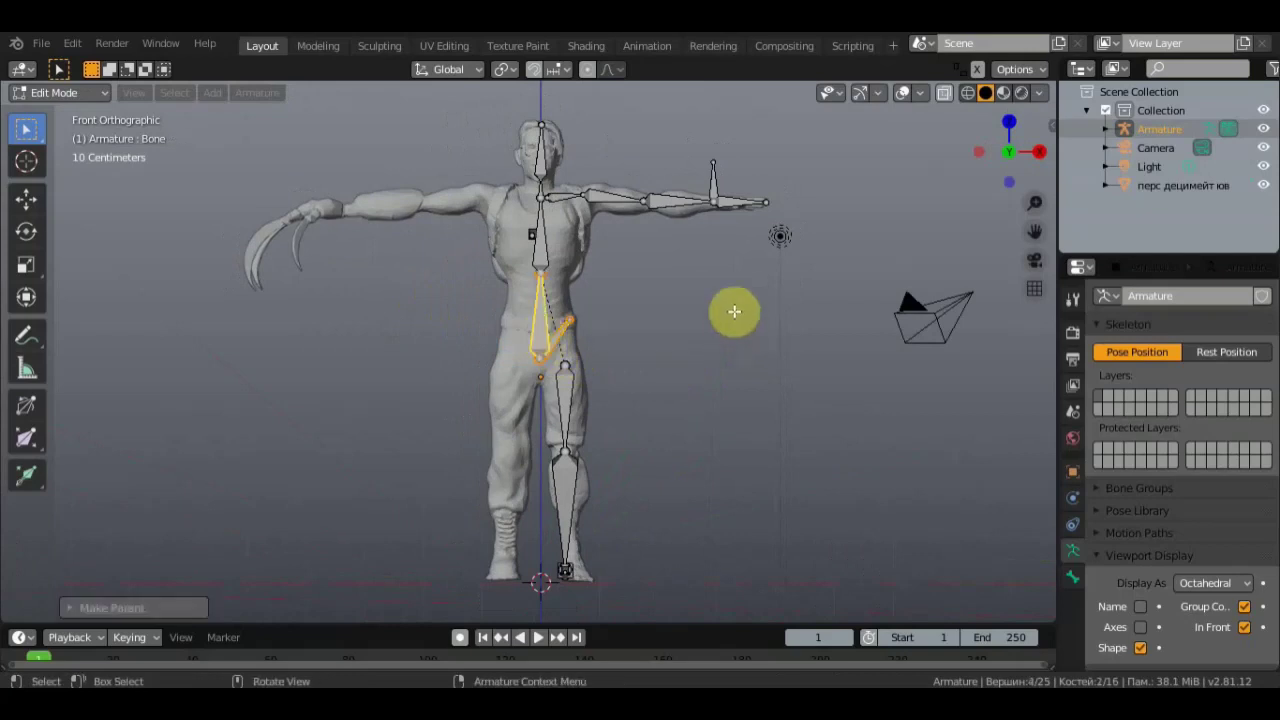
Step: Move chest bone Bone.014 beside the upper spine and parent it to Bone.001 with Keep Offset
{"action": "left_click", "coordinate": [534, 232]}
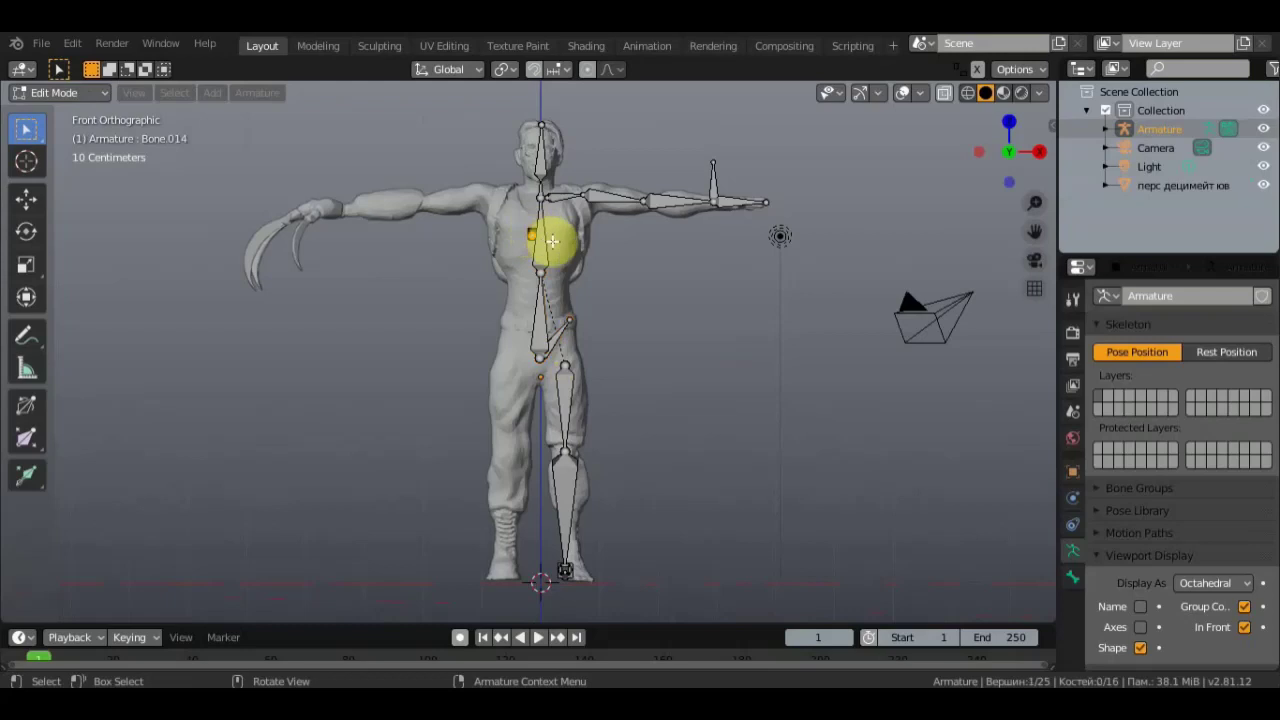
{"action": "mouse_move", "coordinate": [543, 237]}
{"action": "middle_mouse_down"}
{"action": "mouse_move", "coordinate": [600, 266]}
{"action": "mouse_move", "coordinate": [558, 230]}
{"action": "middle_mouse_up"}
{"action": "left_click", "coordinate": [553, 233]}
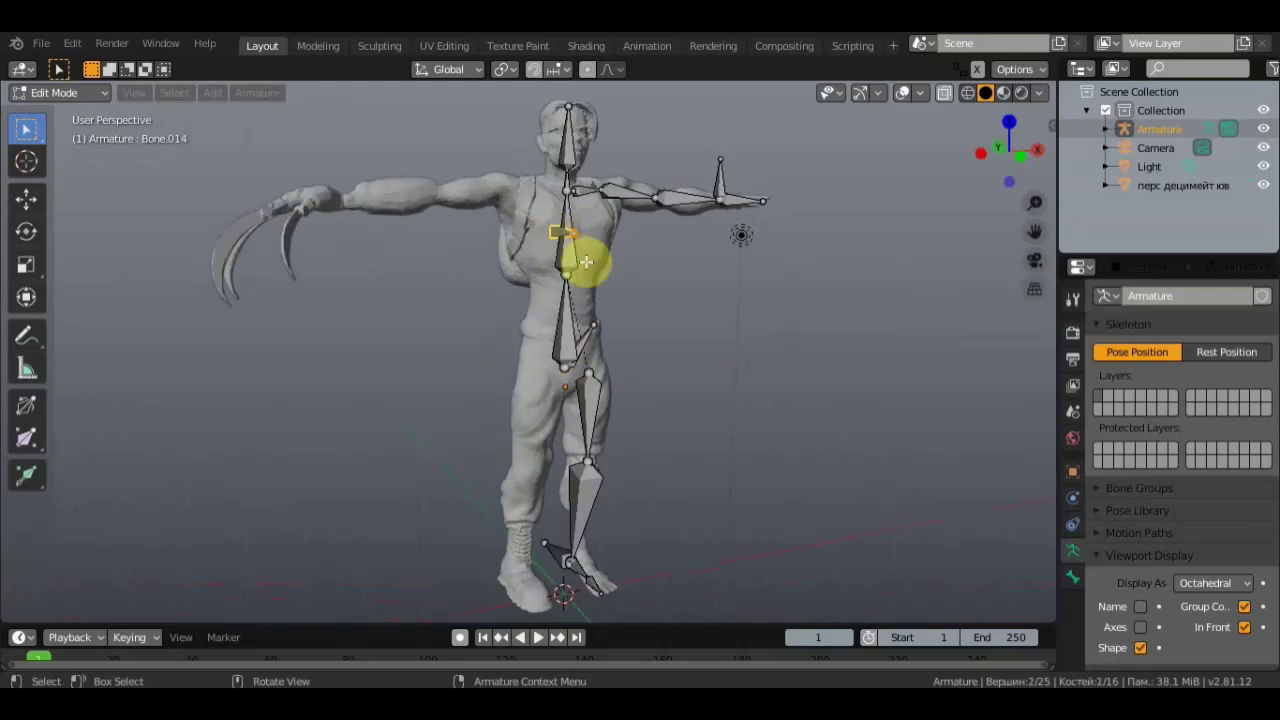
{"action": "key", "text": "KP_1"}
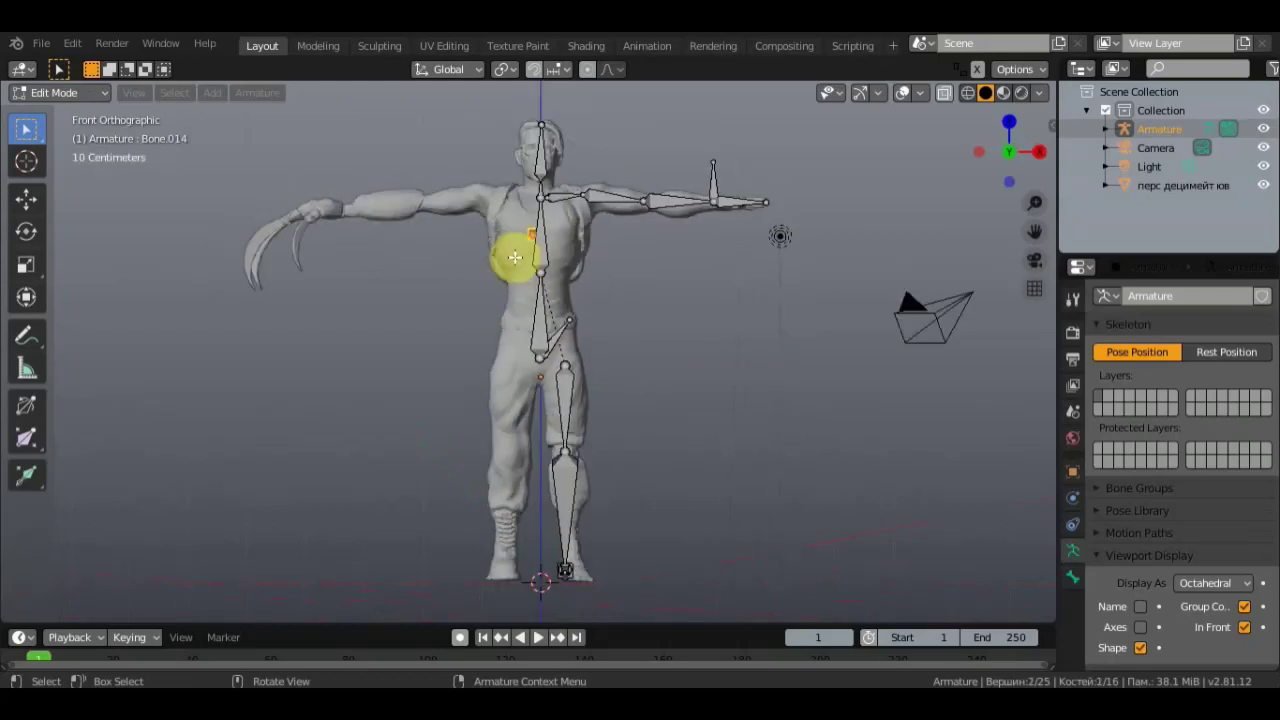
{"action": "key", "text": "g"}
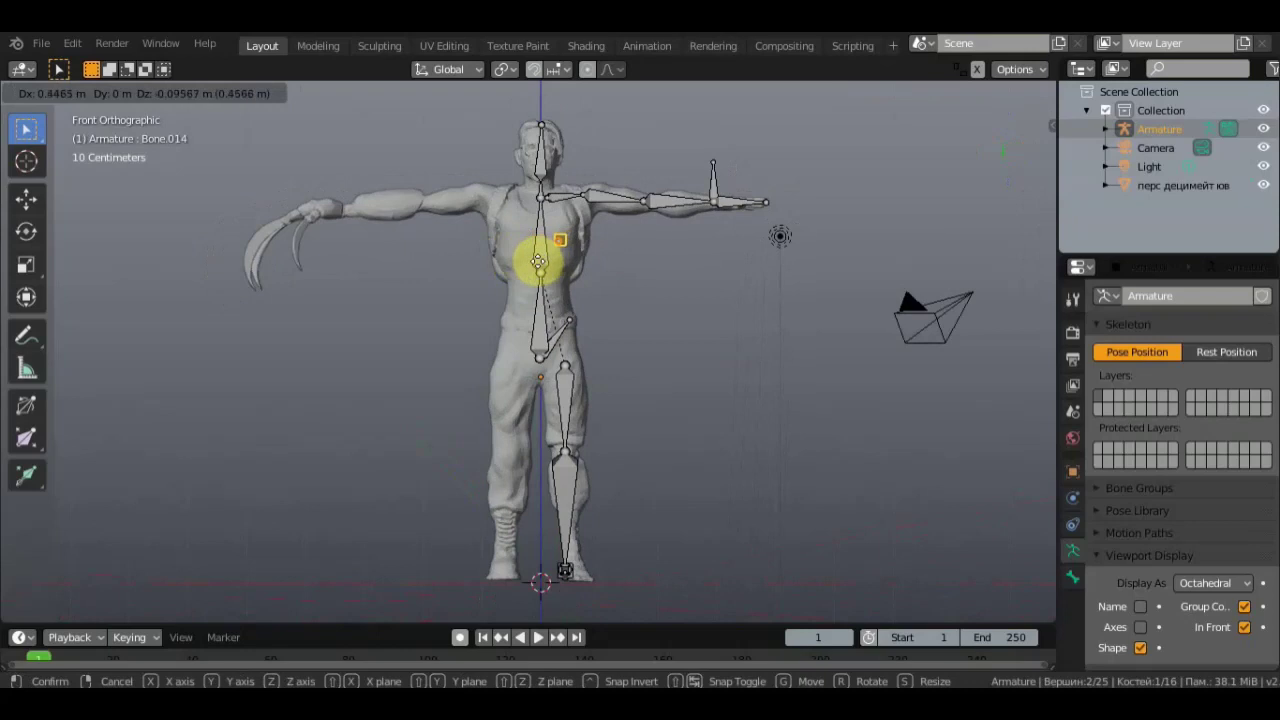
{"action": "left_click", "coordinate": [542, 258]}
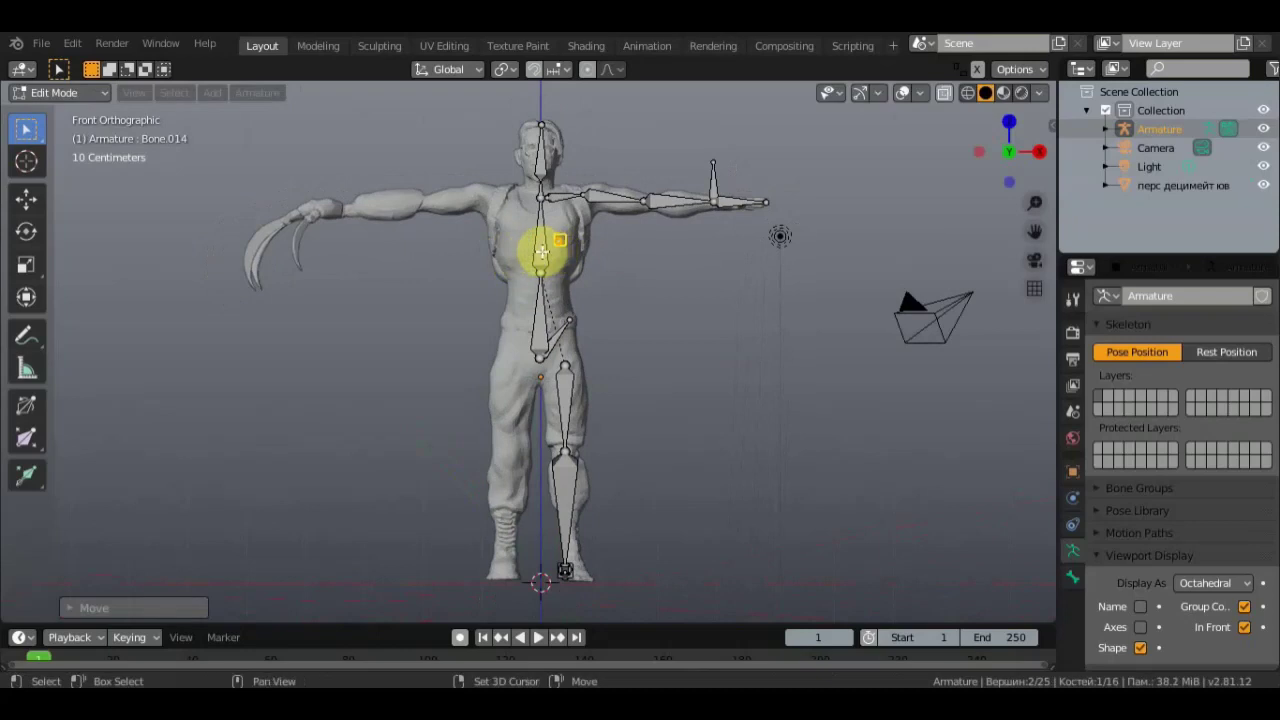
{"action": "left_click", "coordinate": [541, 253]}
{"action": "key", "text": "ctrl+p"}
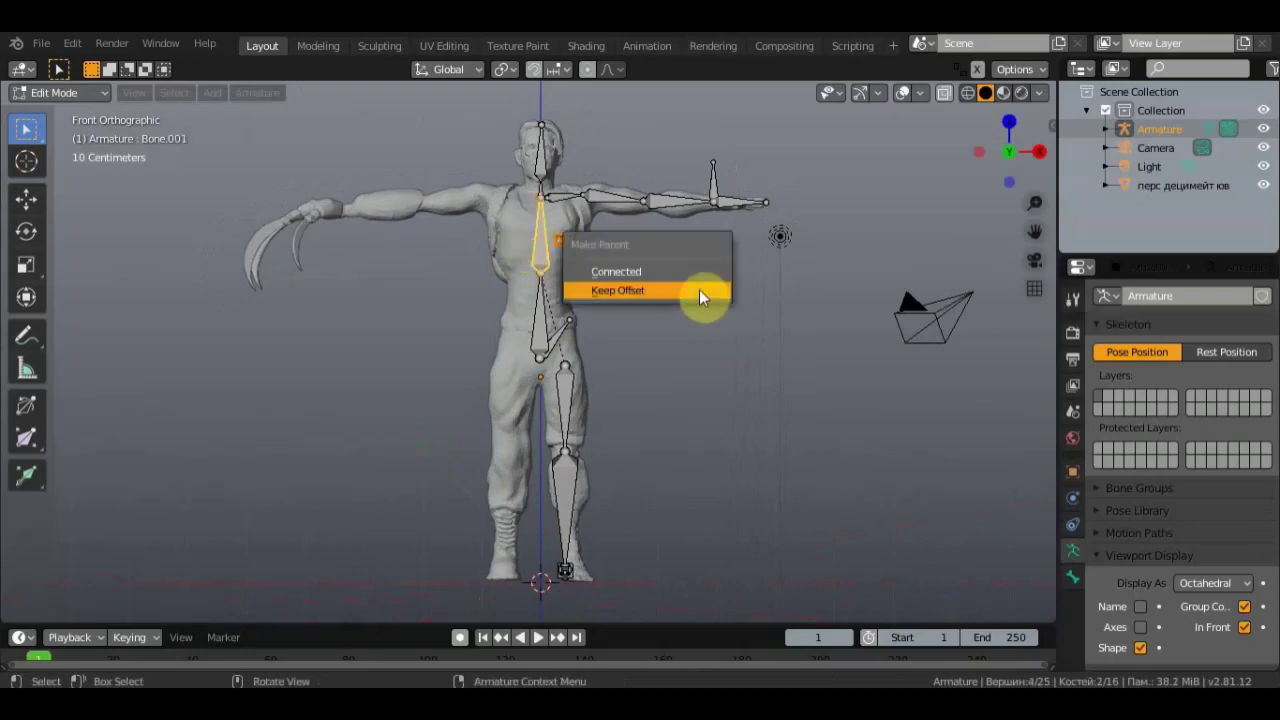
{"action": "left_click", "coordinate": [699, 290]}
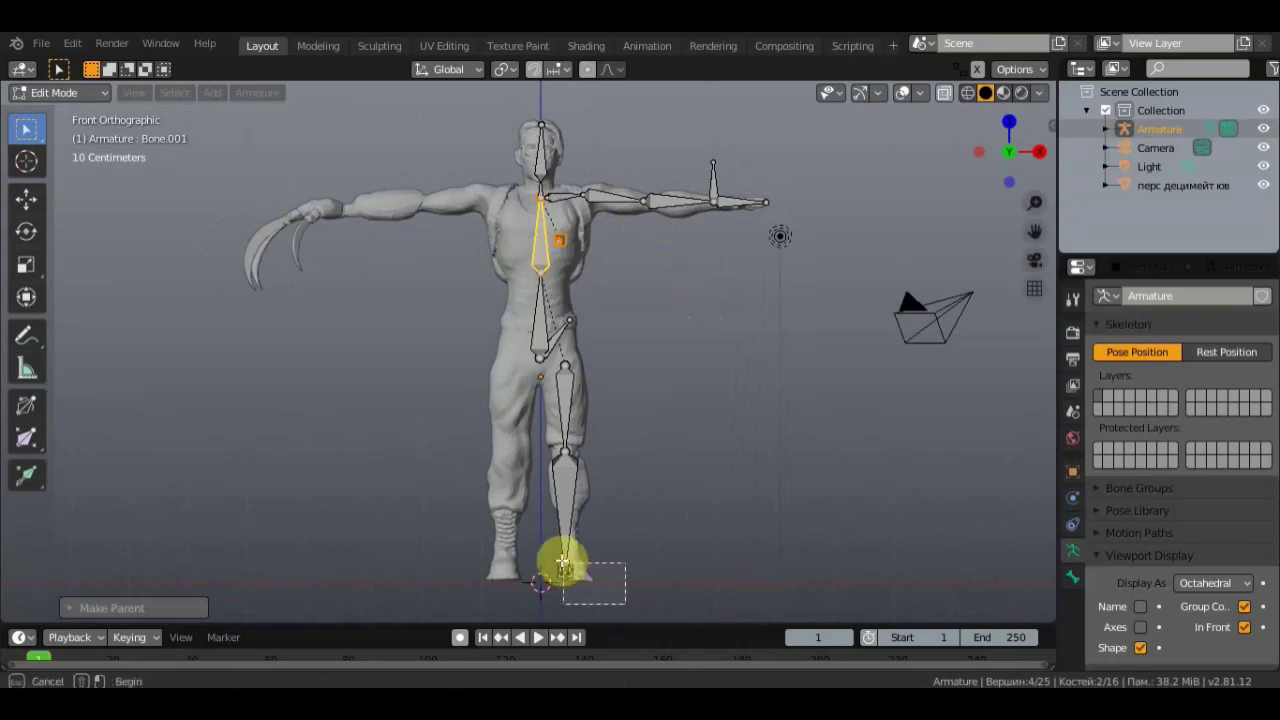
Step: Move the leg's foot and knee joints to line up with the mesh foot and knee
{"action": "left_click", "coordinate": [565, 566]}
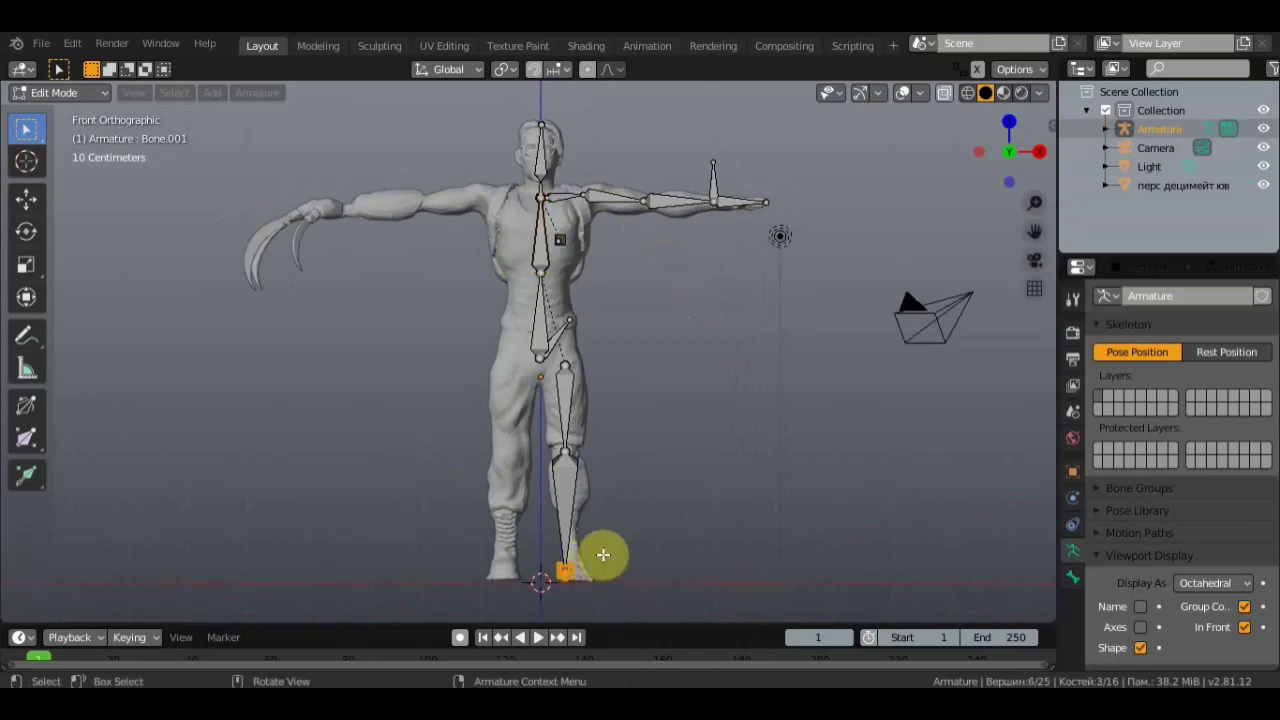
{"action": "key", "text": "g"}
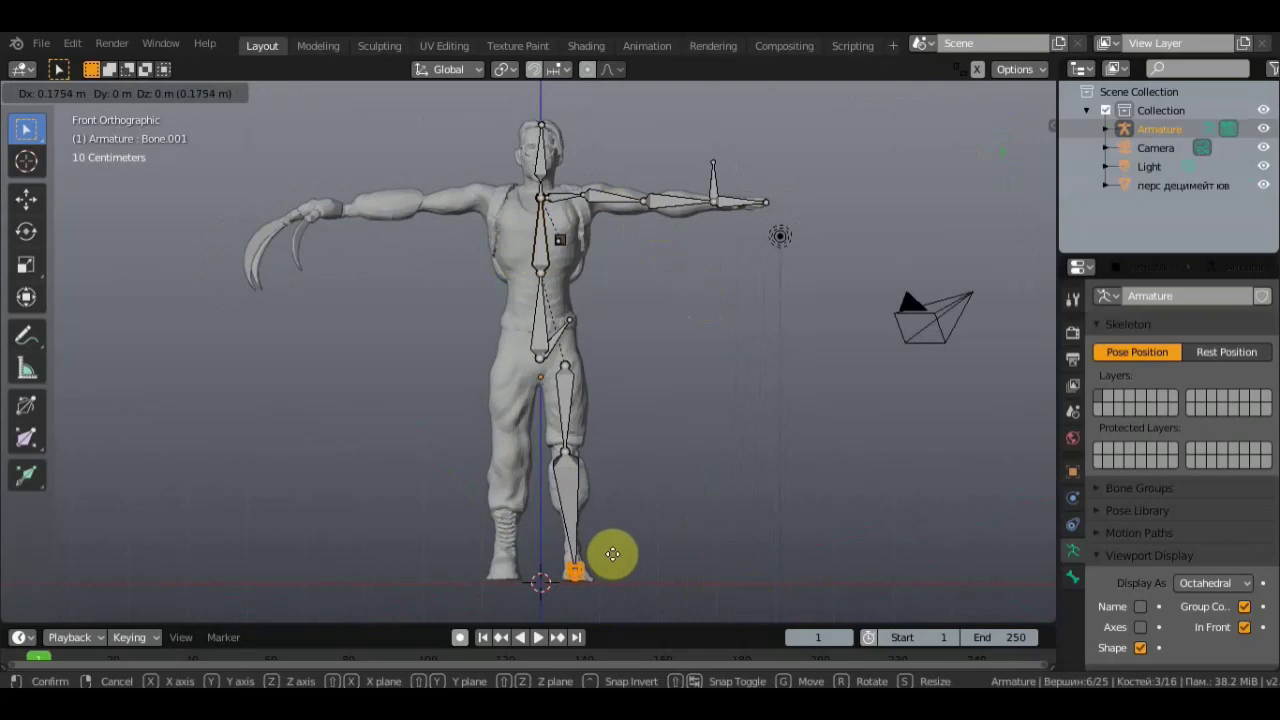
{"action": "left_click", "coordinate": [612, 554]}
{"action": "left_click", "coordinate": [580, 453]}
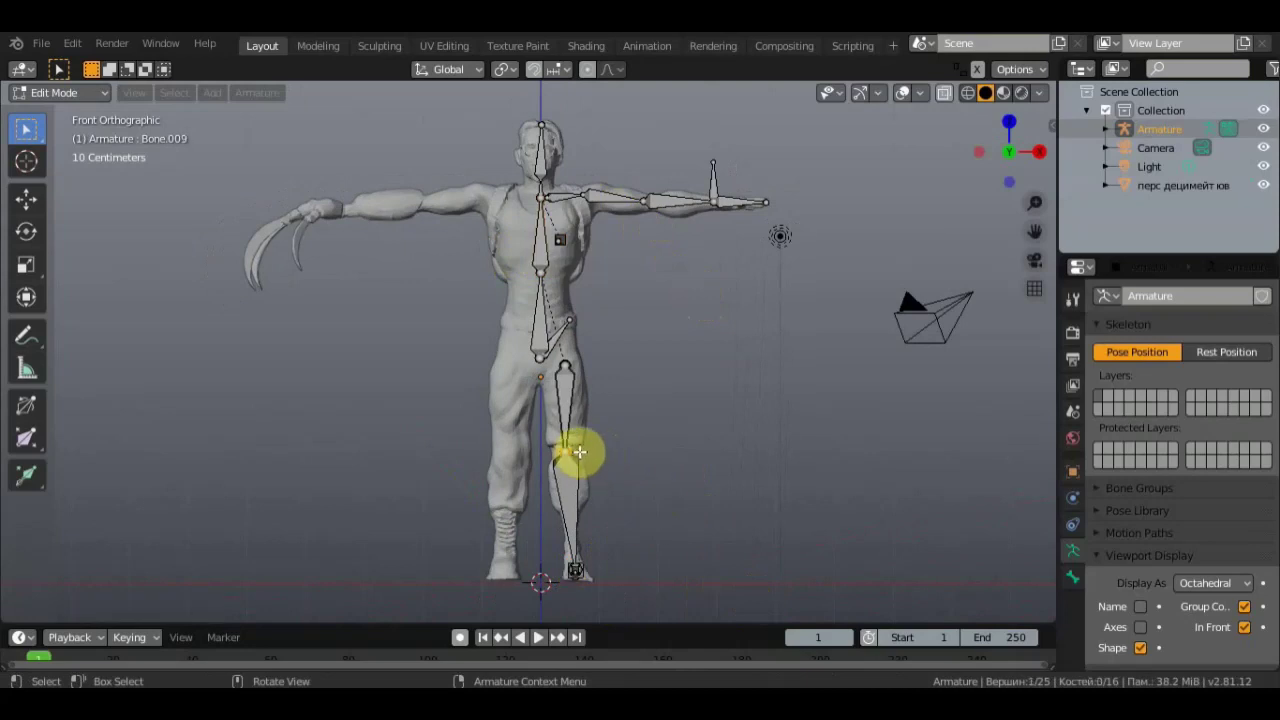
{"action": "key", "text": "g"}
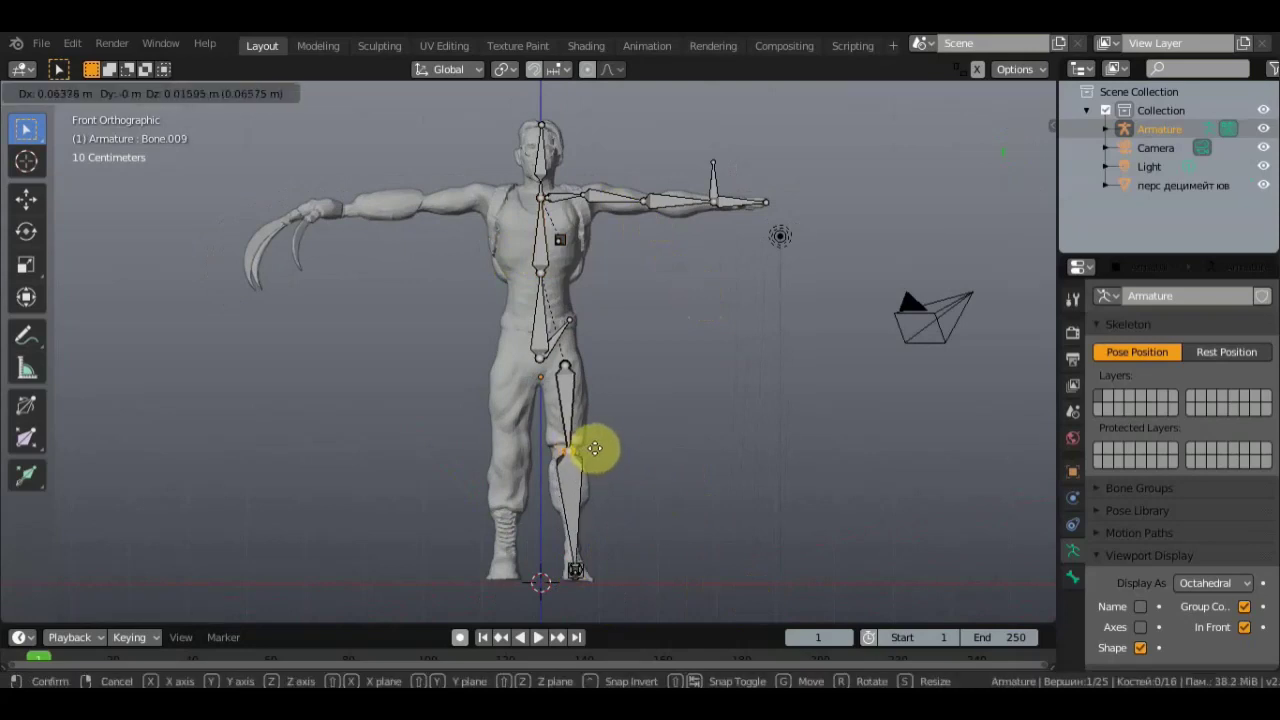
{"action": "left_click", "coordinate": [618, 444]}
{"action": "left_click", "coordinate": [712, 585]}
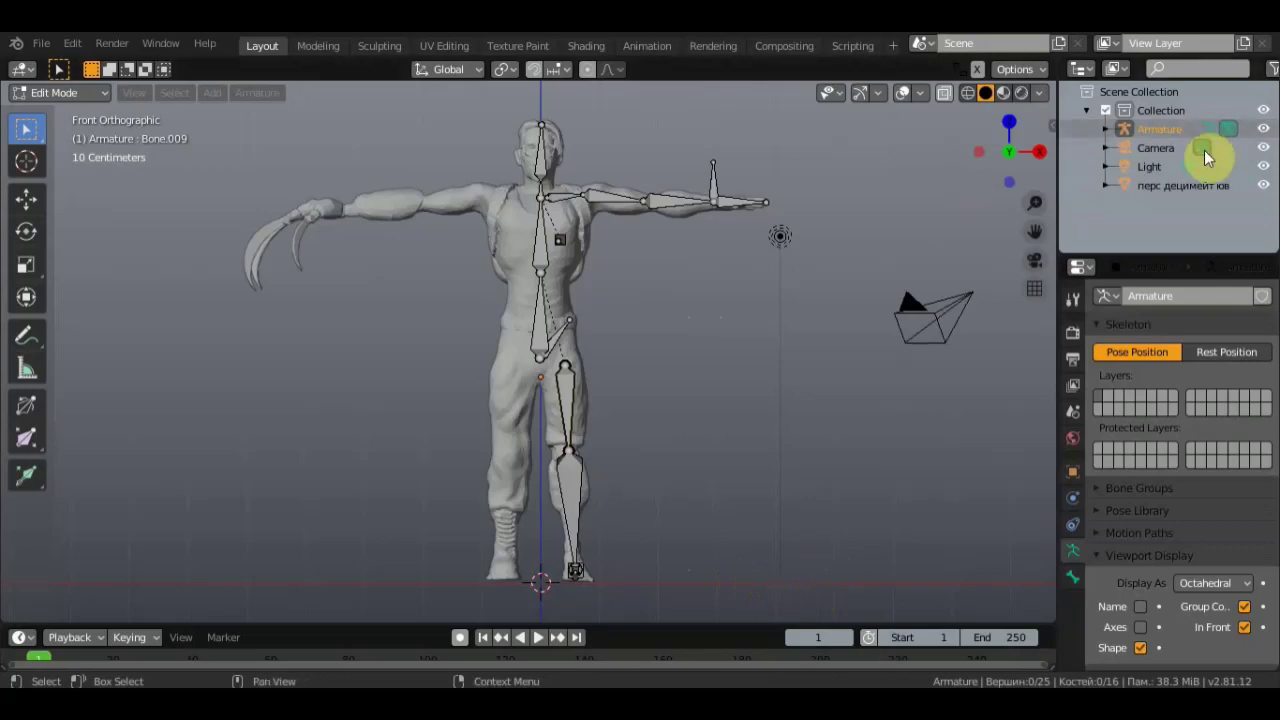
Step: Hide the camera and duplicate one side's arm, leg and small hip bones in place
{"action": "left_click", "coordinate": [1263, 148]}
{"action": "mouse_move", "coordinate": [816, 592]}
{"action": "left_mouse_down"}
{"action": "mouse_move", "coordinate": [566, 180]}
{"action": "mouse_move", "coordinate": [556, 137]}
{"action": "left_mouse_up"}
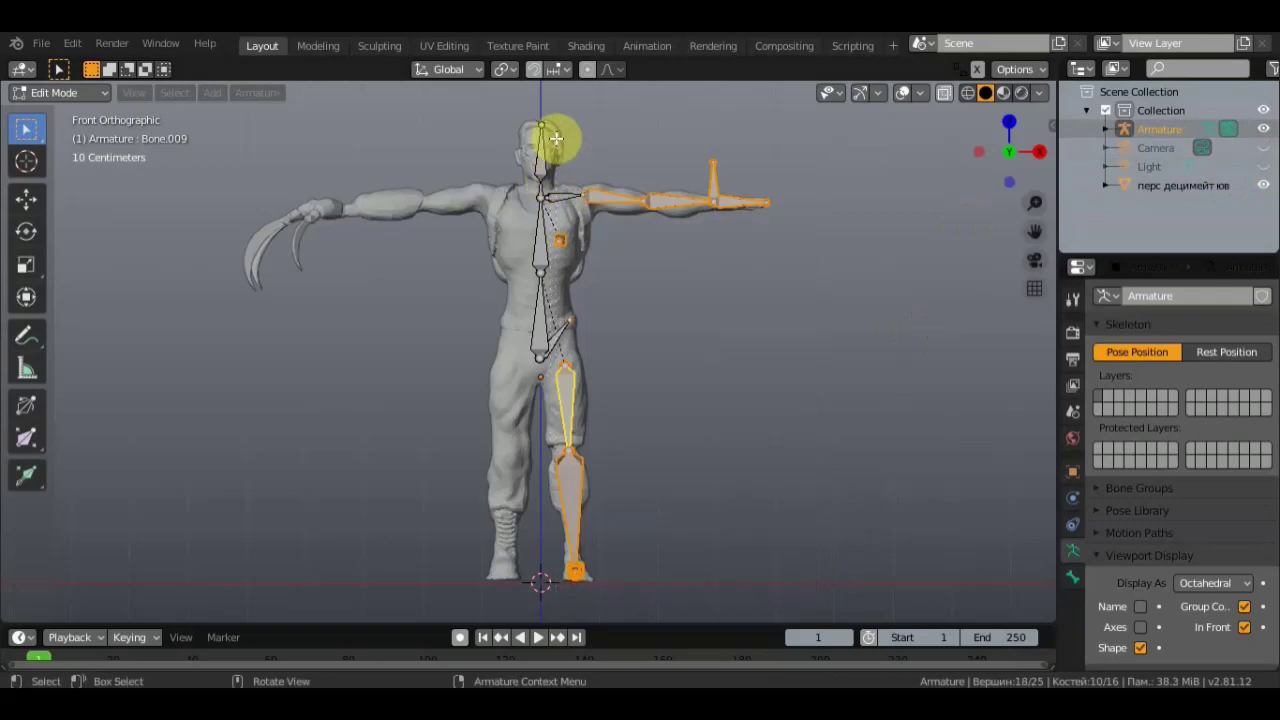
{"action": "left_click", "coordinate": [556, 335], "text": "shift"}
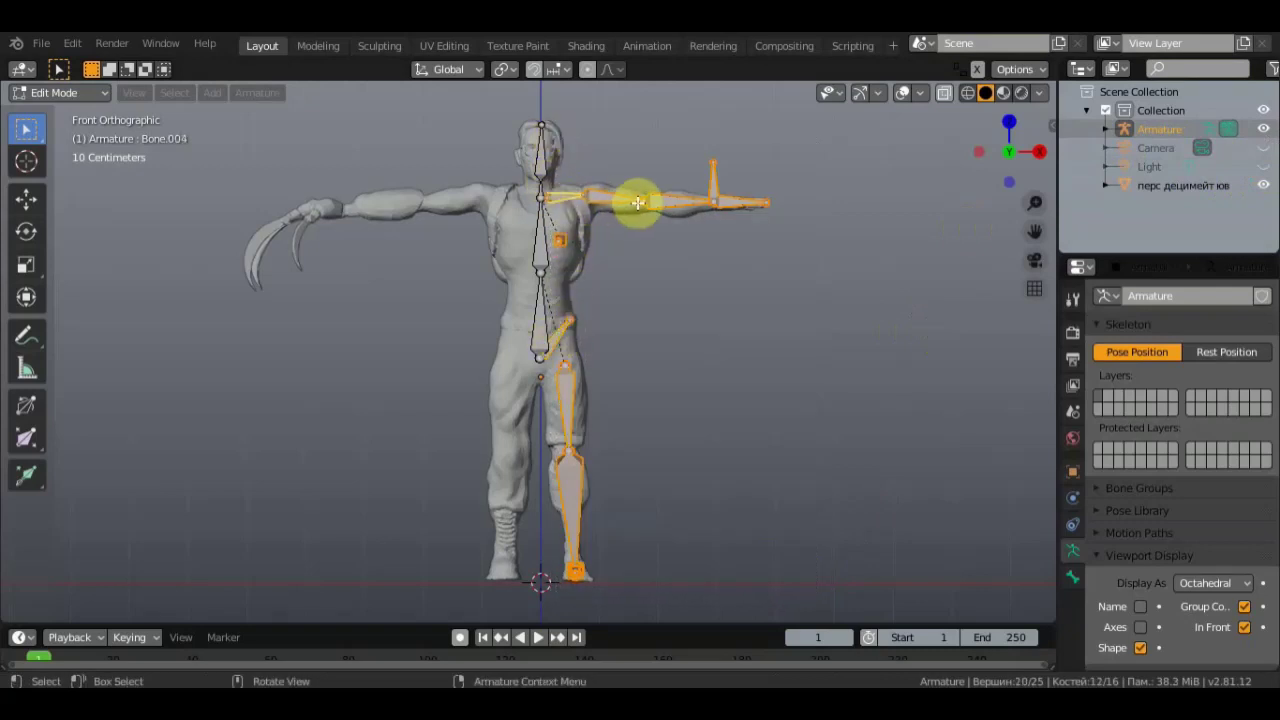
{"action": "key", "text": "shift+d"}
{"action": "right_click", "coordinate": [619, 290]}
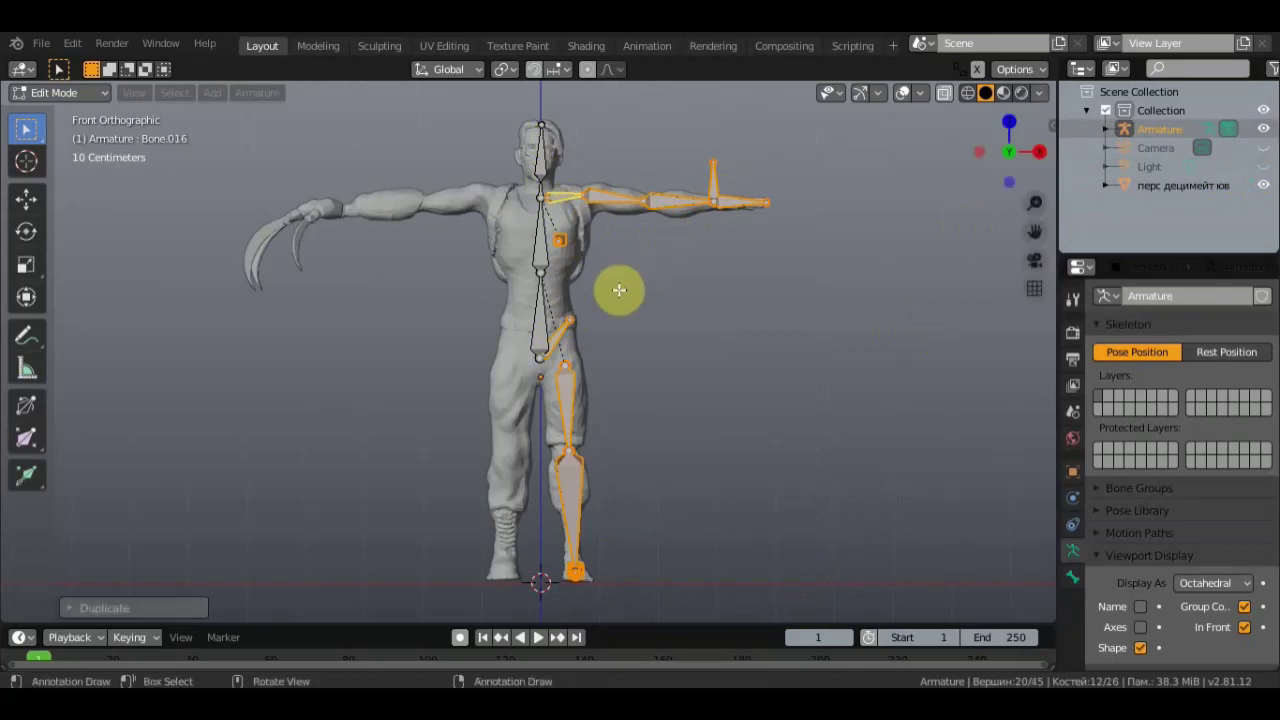
Step: Mirror the duplicated limb bones across global X and move them onto the body's other side
{"action": "right_click", "coordinate": [624, 200]}
{"action": "mouse_move", "coordinate": [509, 295]}
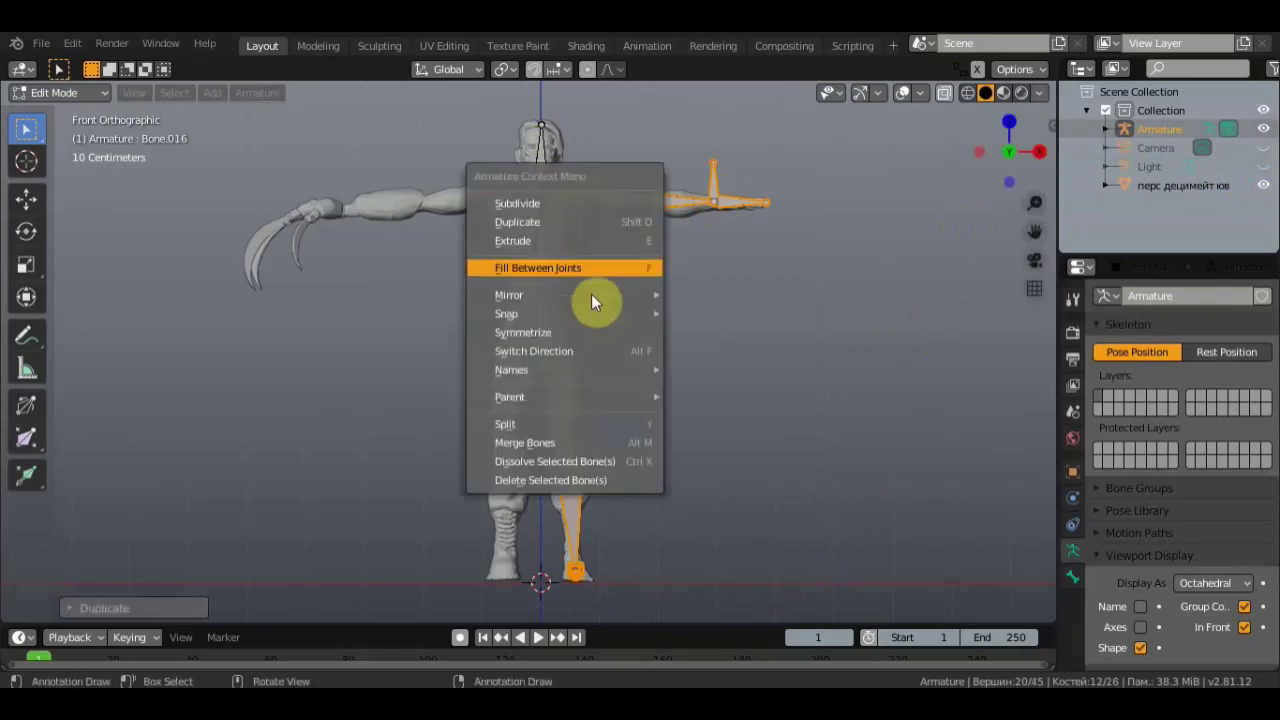
{"action": "left_click", "coordinate": [735, 320]}
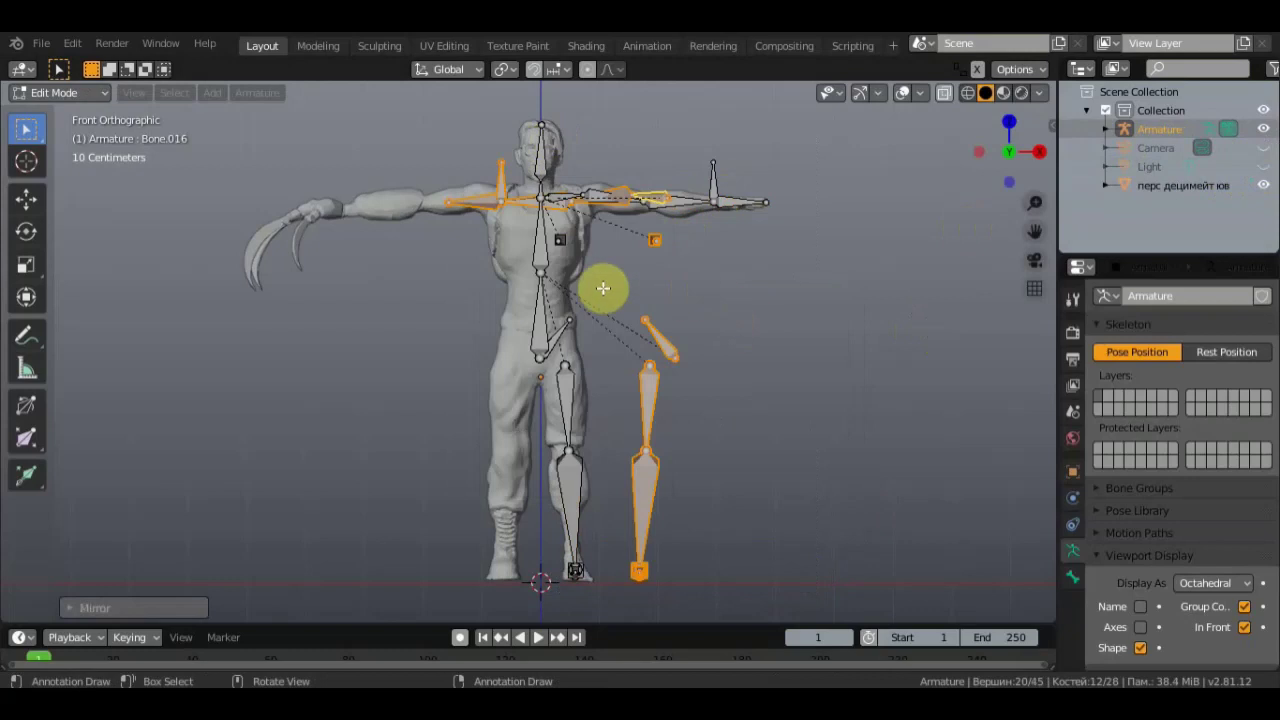
{"action": "left_click", "coordinate": [26, 198]}
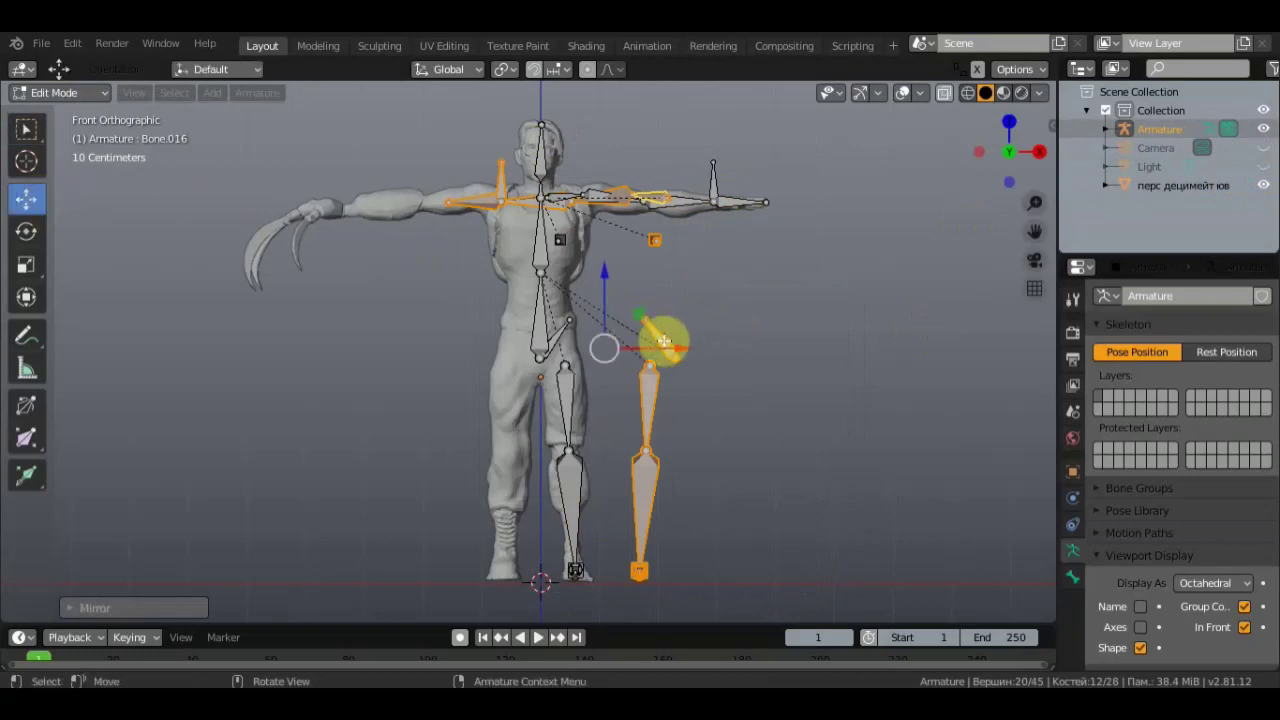
{"action": "left_click_drag", "start_coordinate": [665, 342], "coordinate": [536, 356]}
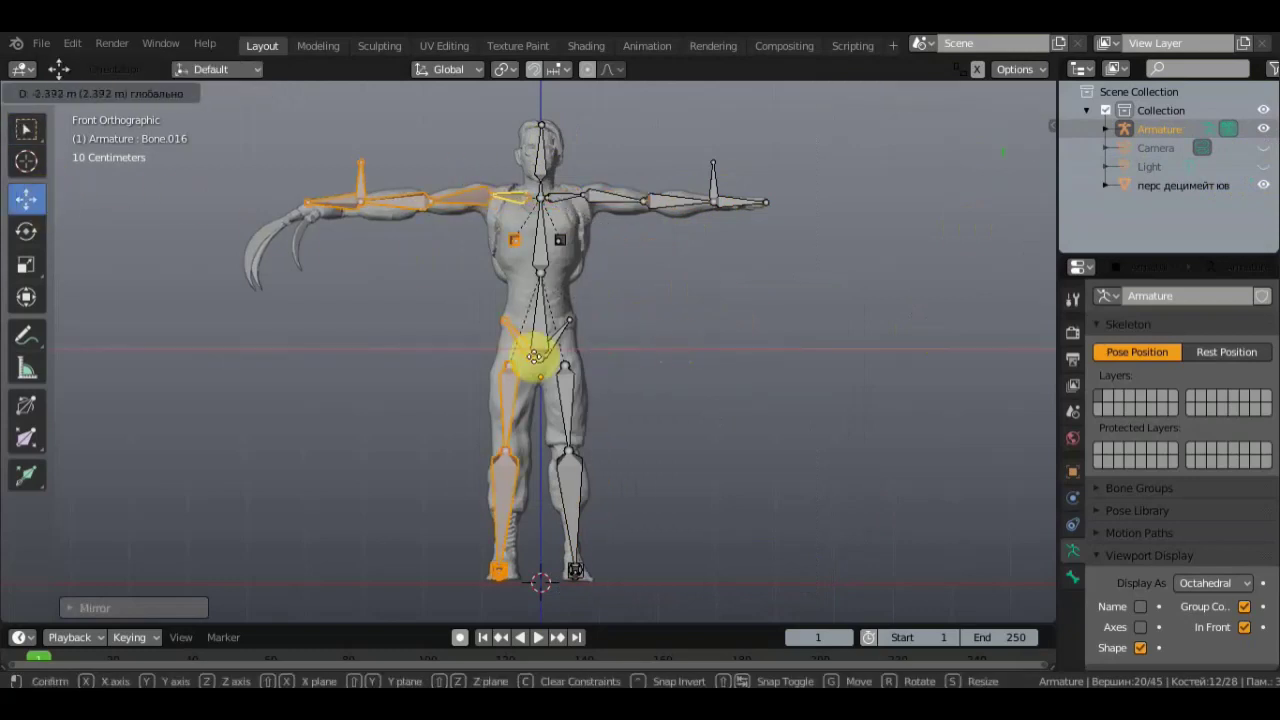
{"action": "left_click_drag", "start_coordinate": [536, 356], "coordinate": [538, 357]}
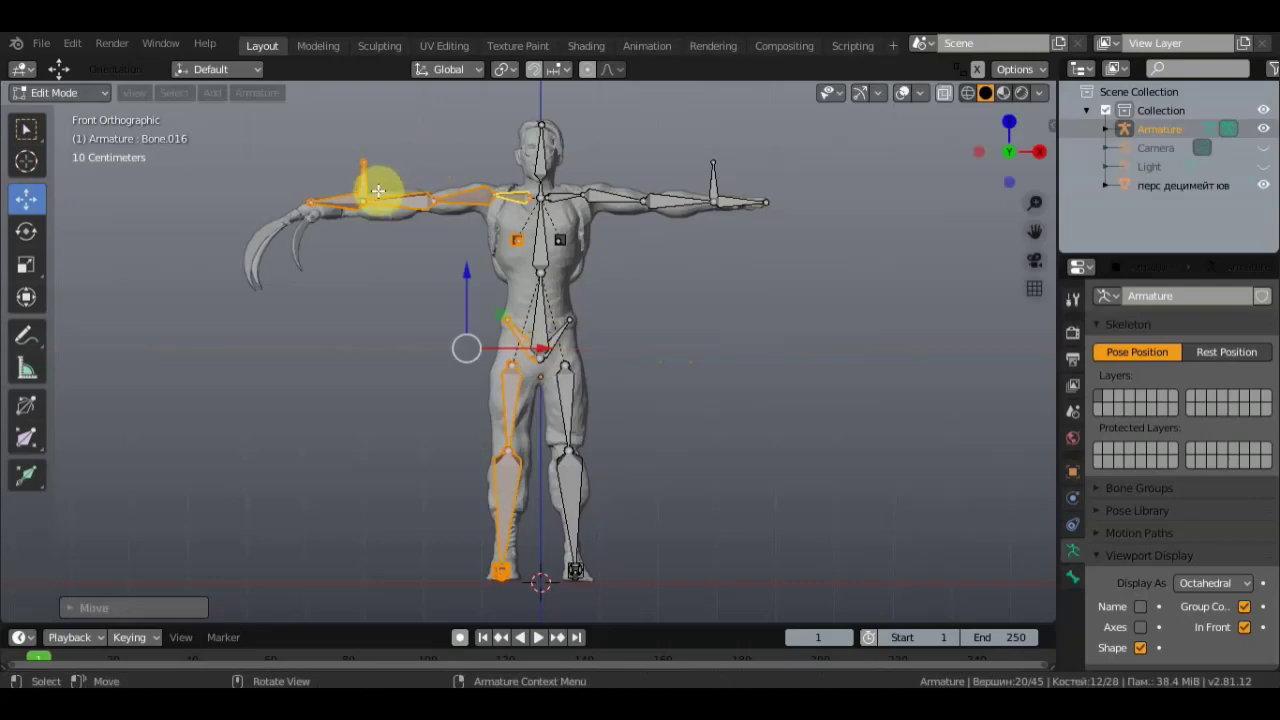
Step: Box-select the clawed arm's small control bone and move it to a new position
{"action": "key", "text": "alt+a"}
{"action": "scroll", "coordinate": [410, 170], "scroll_direction": "up", "scroll_amount": 2}
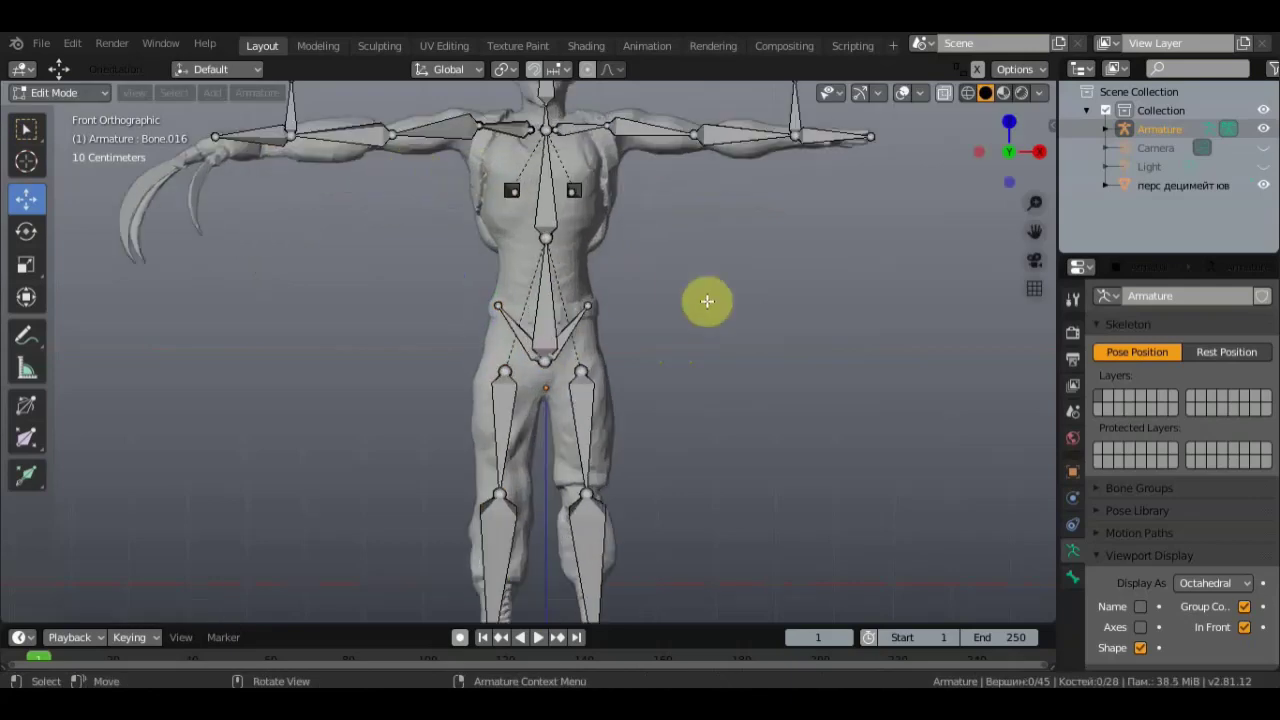
{"action": "middle_click_drag", "start_coordinate": [715, 301], "coordinate": [820, 369], "text": "shift"}
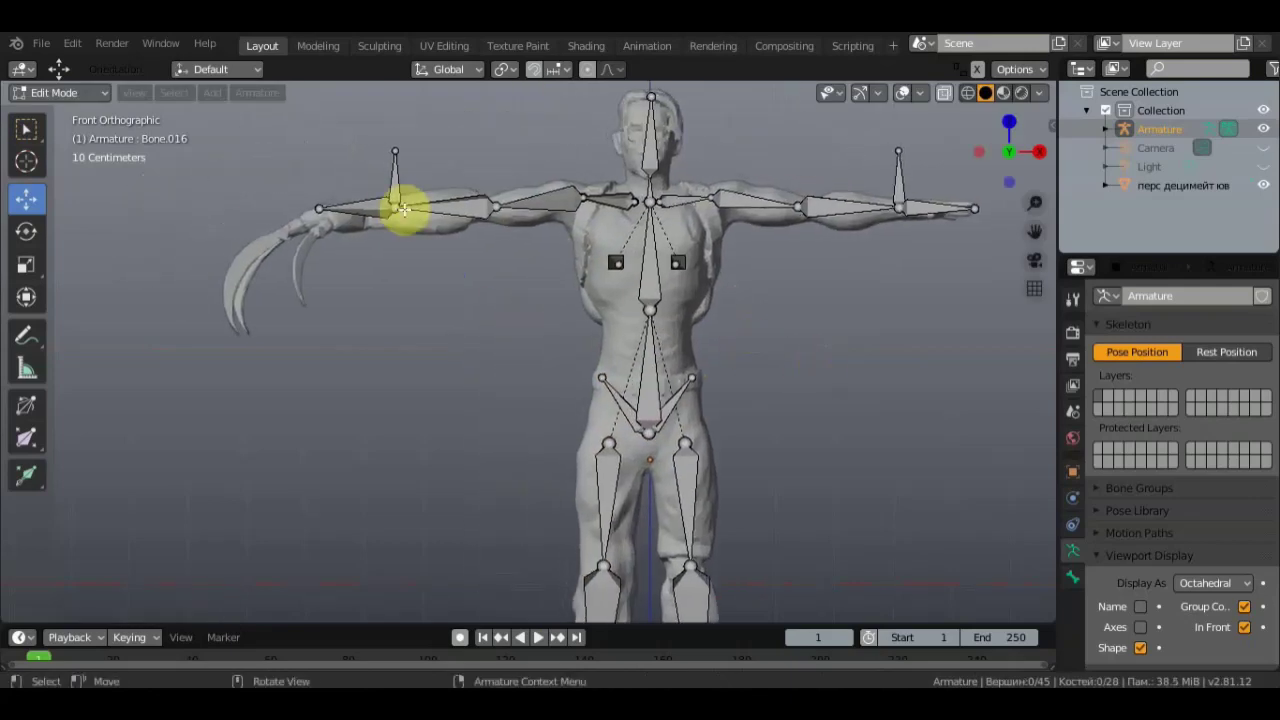
{"action": "left_click", "coordinate": [318, 208]}
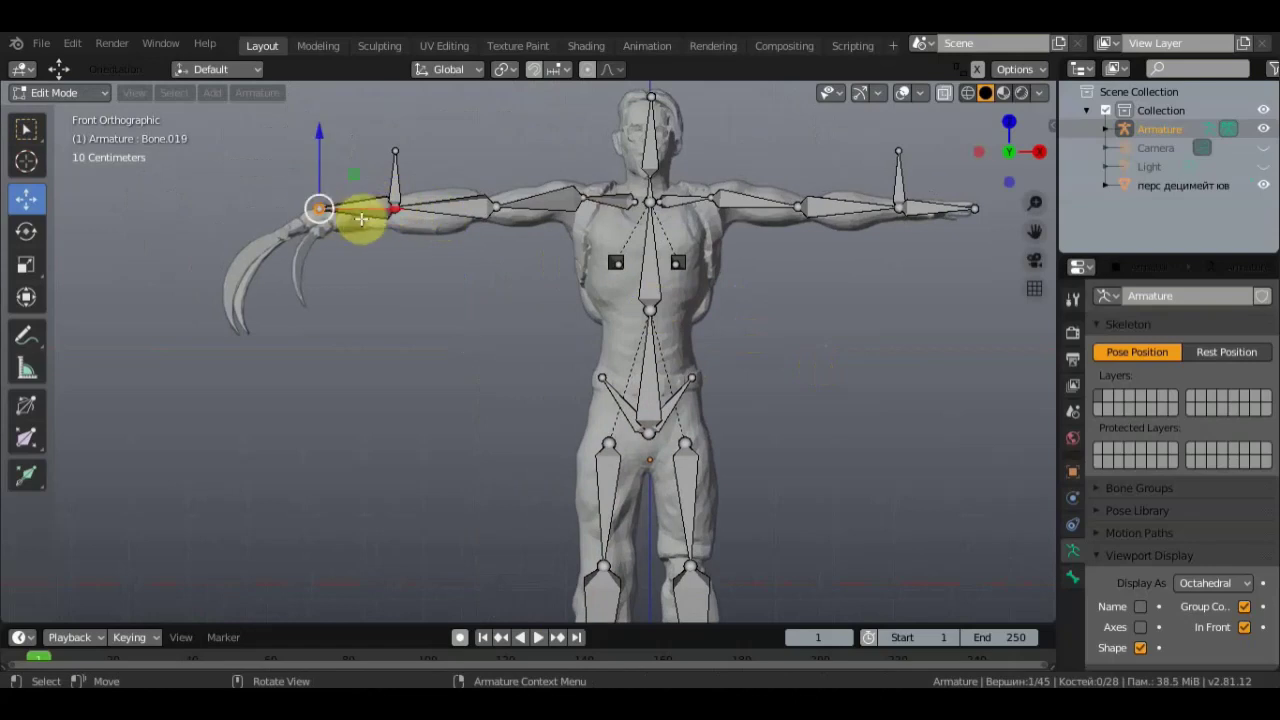
{"action": "left_click", "coordinate": [420, 278]}
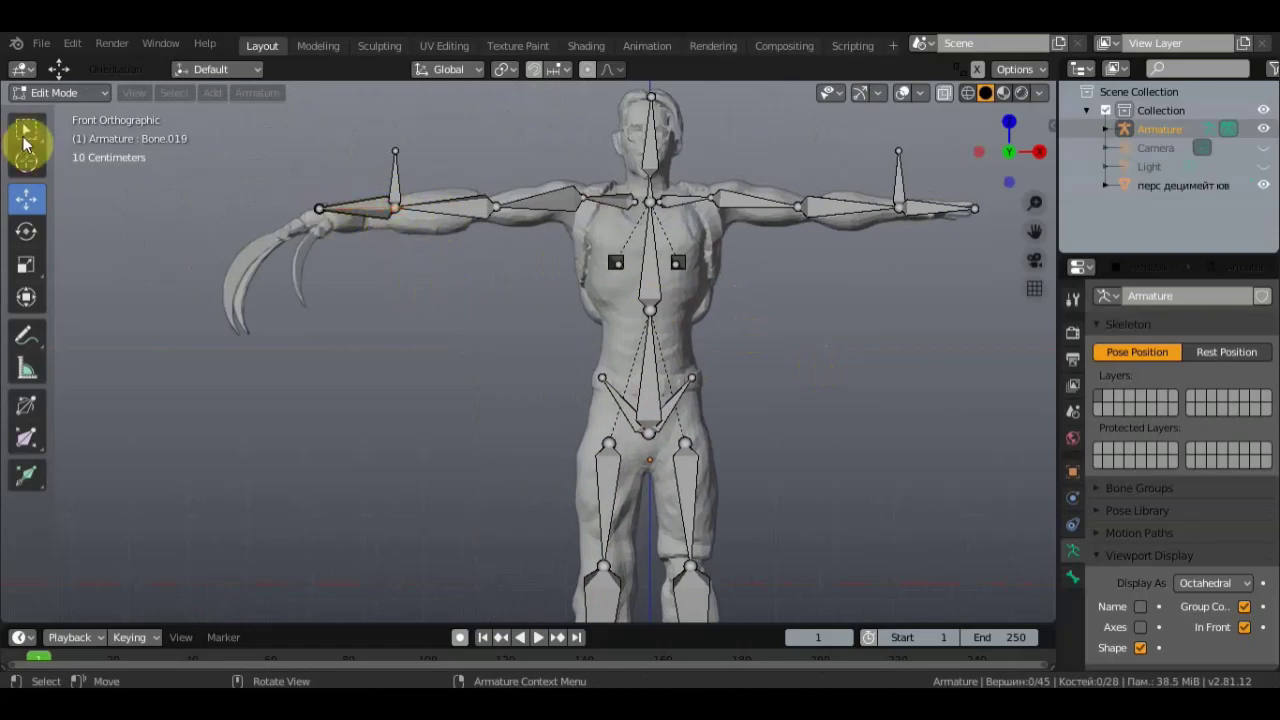
{"action": "left_click", "coordinate": [26, 130]}
{"action": "left_click_drag", "start_coordinate": [406, 285], "coordinate": [340, 134]}
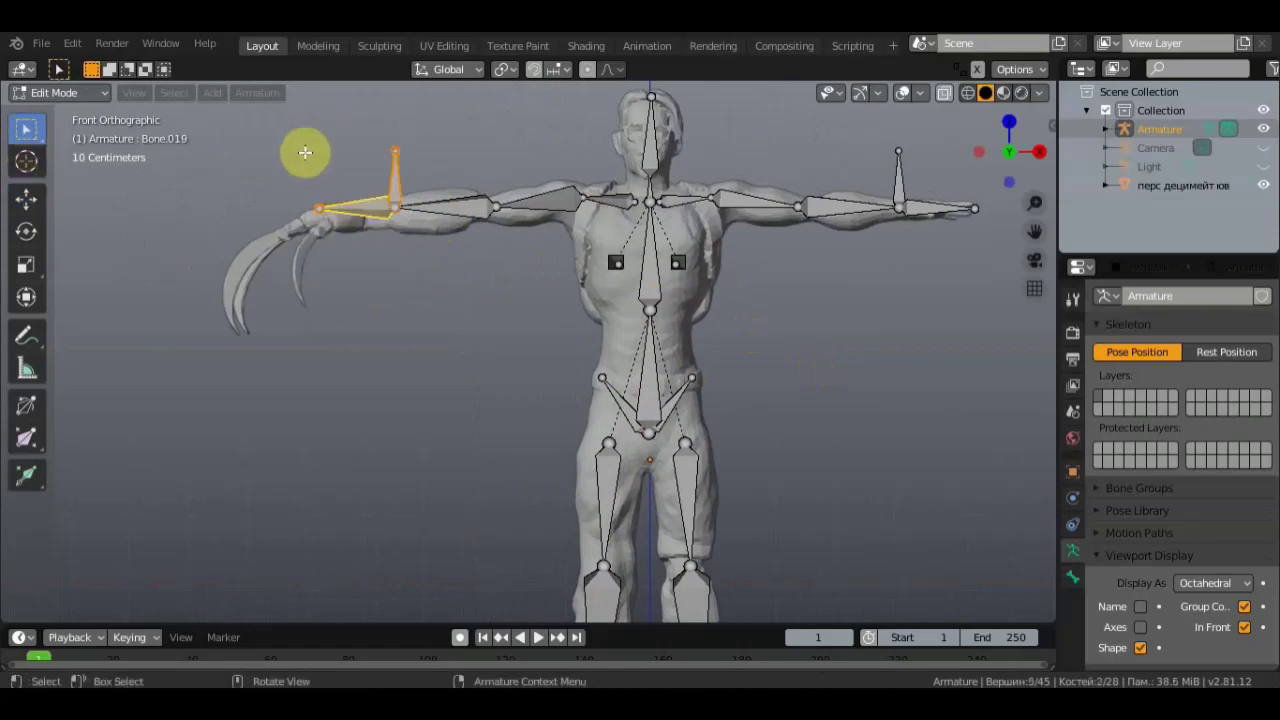
{"action": "key", "text": "g"}
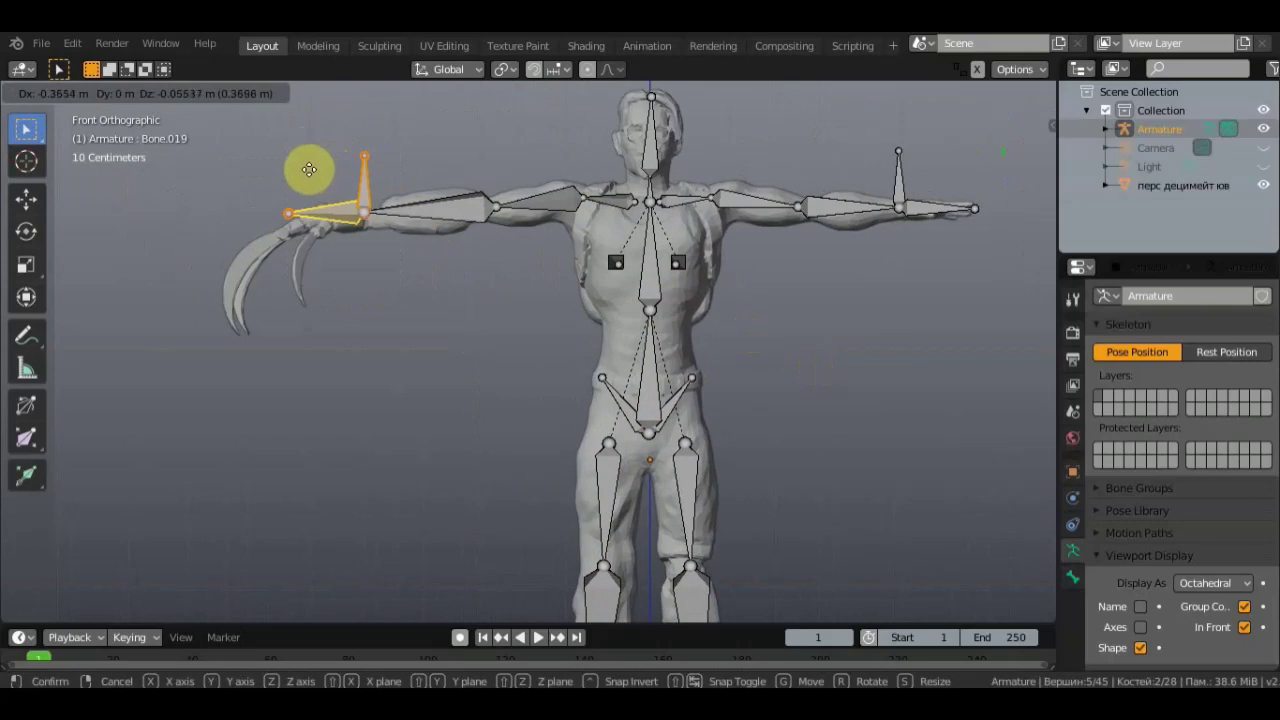
{"action": "left_click", "coordinate": [314, 177]}
Step: Move the arm-tip joint to the claw base and extrude Bone.028 down along the claw
{"action": "left_click", "coordinate": [293, 221]}
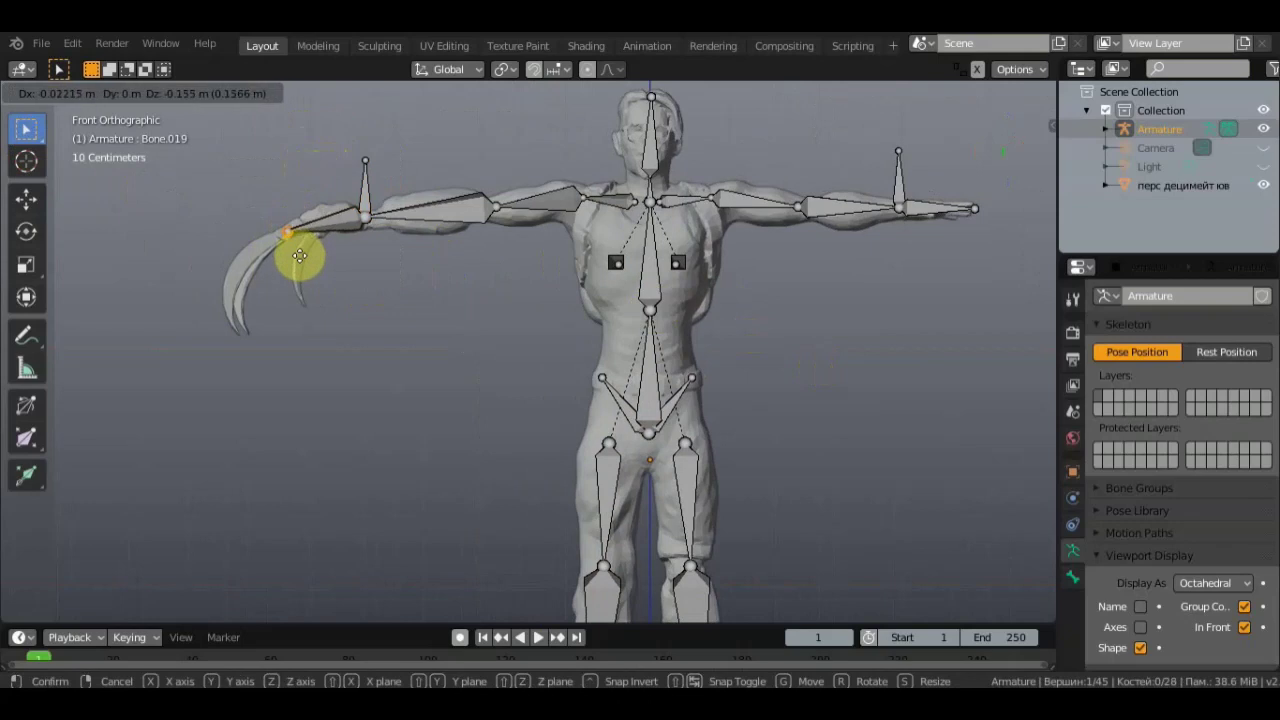
{"action": "left_click_drag", "start_coordinate": [302, 242], "coordinate": [300, 257]}
{"action": "key", "text": "e"}
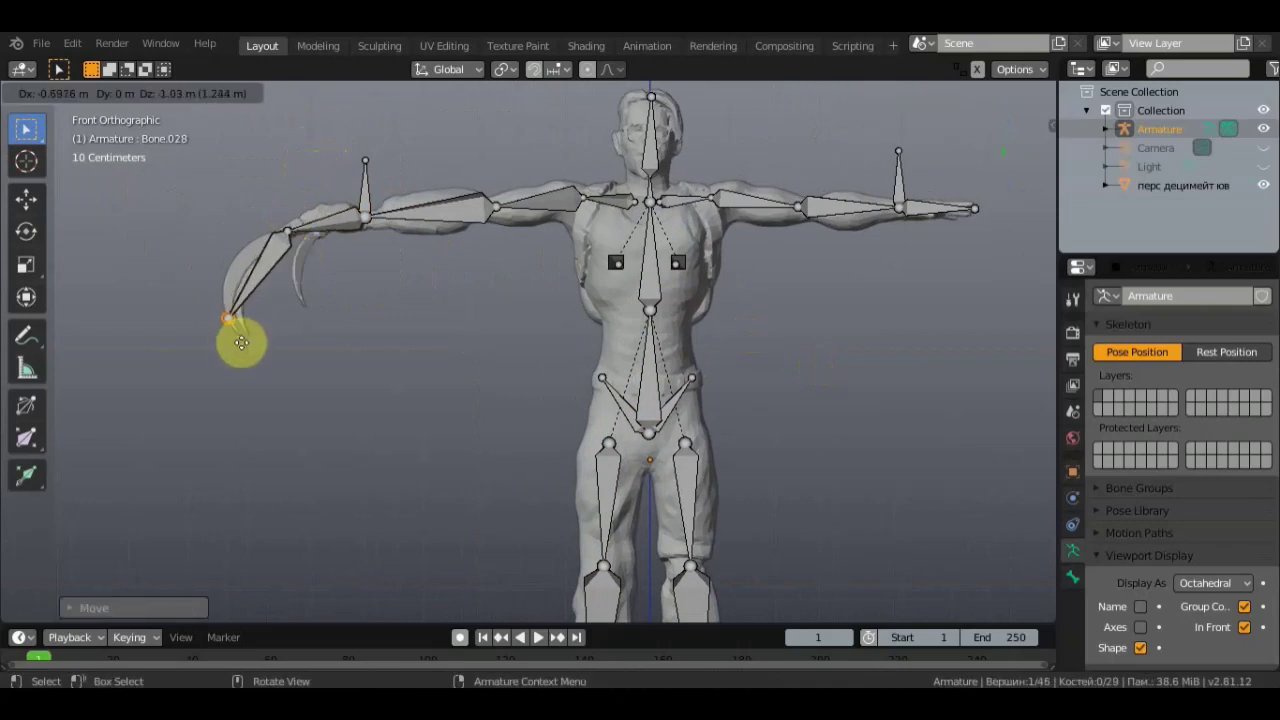
{"action": "left_click", "coordinate": [244, 343]}
{"action": "mouse_move", "coordinate": [244, 343]}
{"action": "middle_mouse_down"}
{"action": "mouse_move", "coordinate": [500, 374]}
{"action": "mouse_move", "coordinate": [555, 409]}
{"action": "middle_mouse_up"}
{"action": "key", "text": "g"}
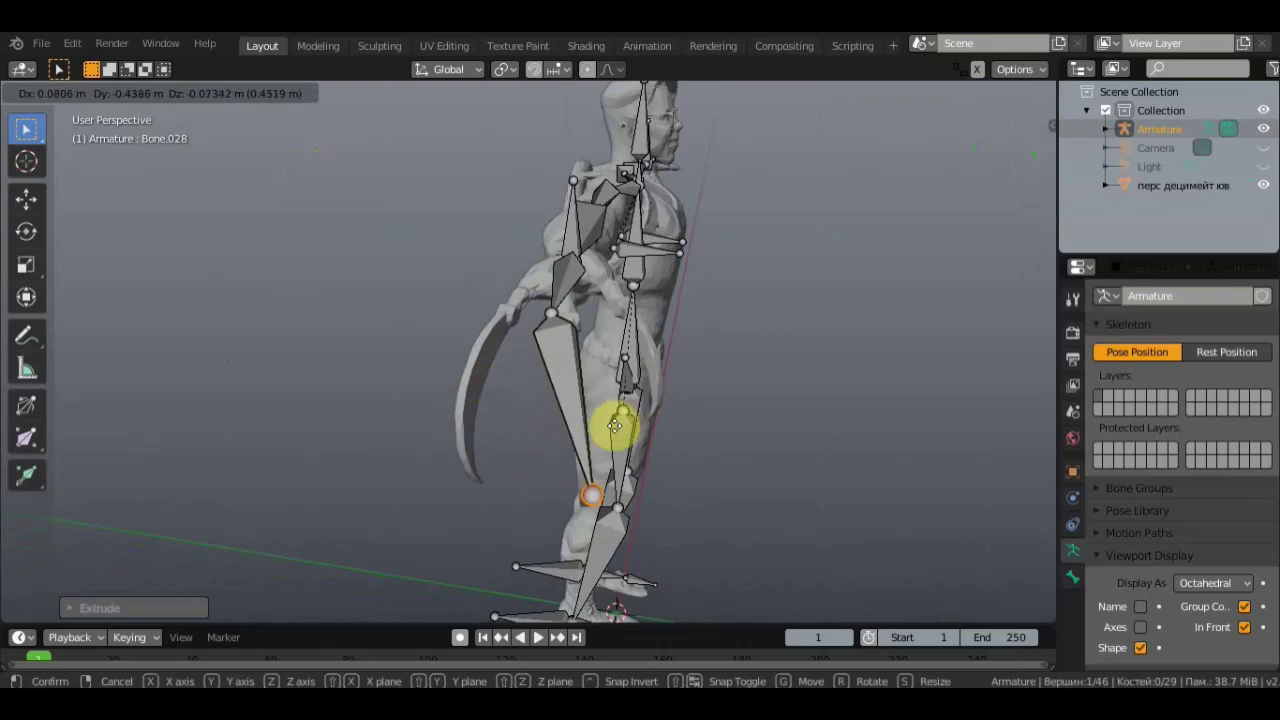
{"action": "left_click", "coordinate": [607, 421]}
{"action": "left_click", "coordinate": [560, 311]}
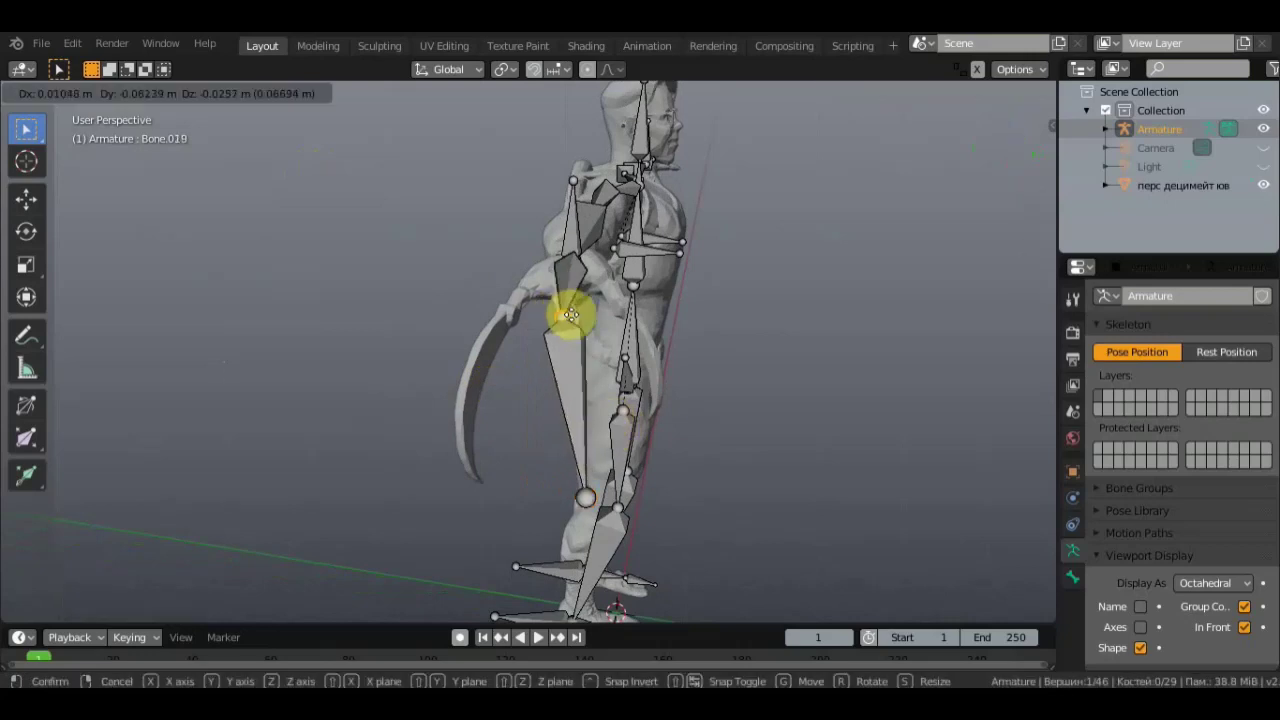
{"action": "mouse_move", "coordinate": [623, 320]}
{"action": "middle_mouse_down"}
{"action": "mouse_move", "coordinate": [463, 309]}
{"action": "mouse_move", "coordinate": [506, 300]}
{"action": "mouse_move", "coordinate": [486, 283]}
{"action": "mouse_move", "coordinate": [546, 289]}
{"action": "middle_mouse_up"}
Step: In Object Mode, parent the character mesh to the armature with automatic weights
{"action": "left_click", "coordinate": [100, 93]}
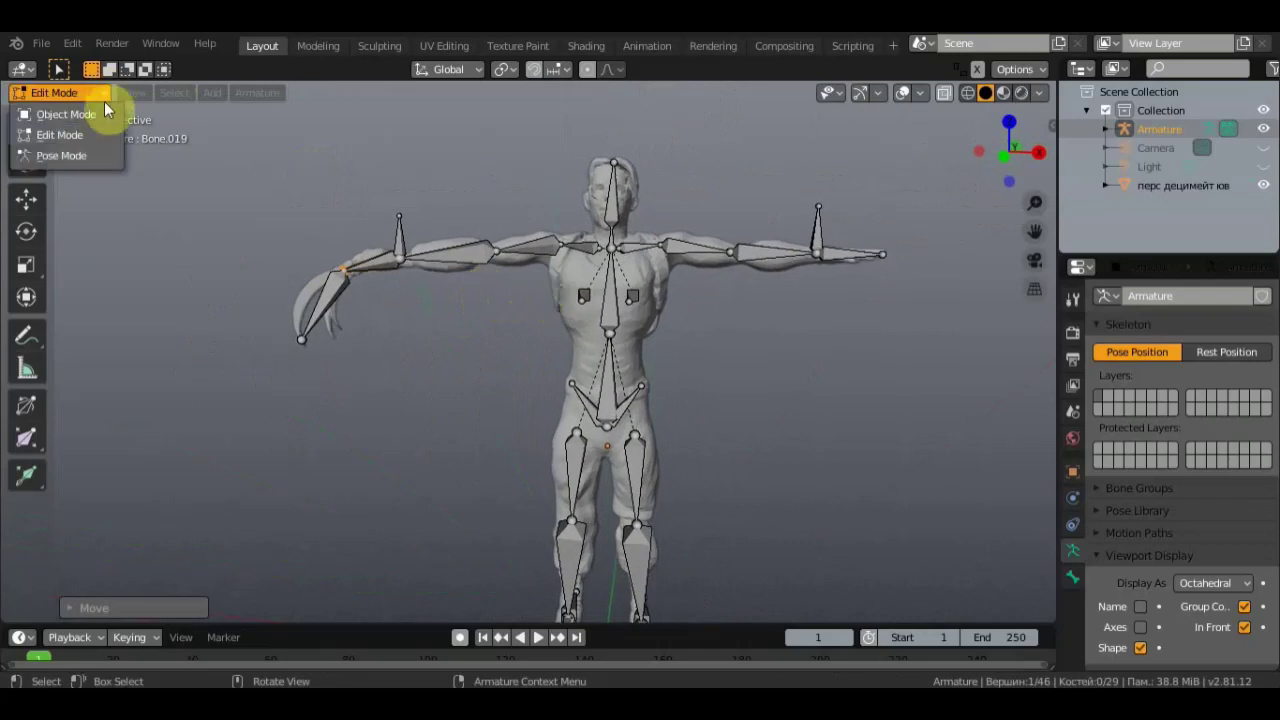
{"action": "left_click", "coordinate": [113, 114]}
{"action": "left_click", "coordinate": [559, 279]}
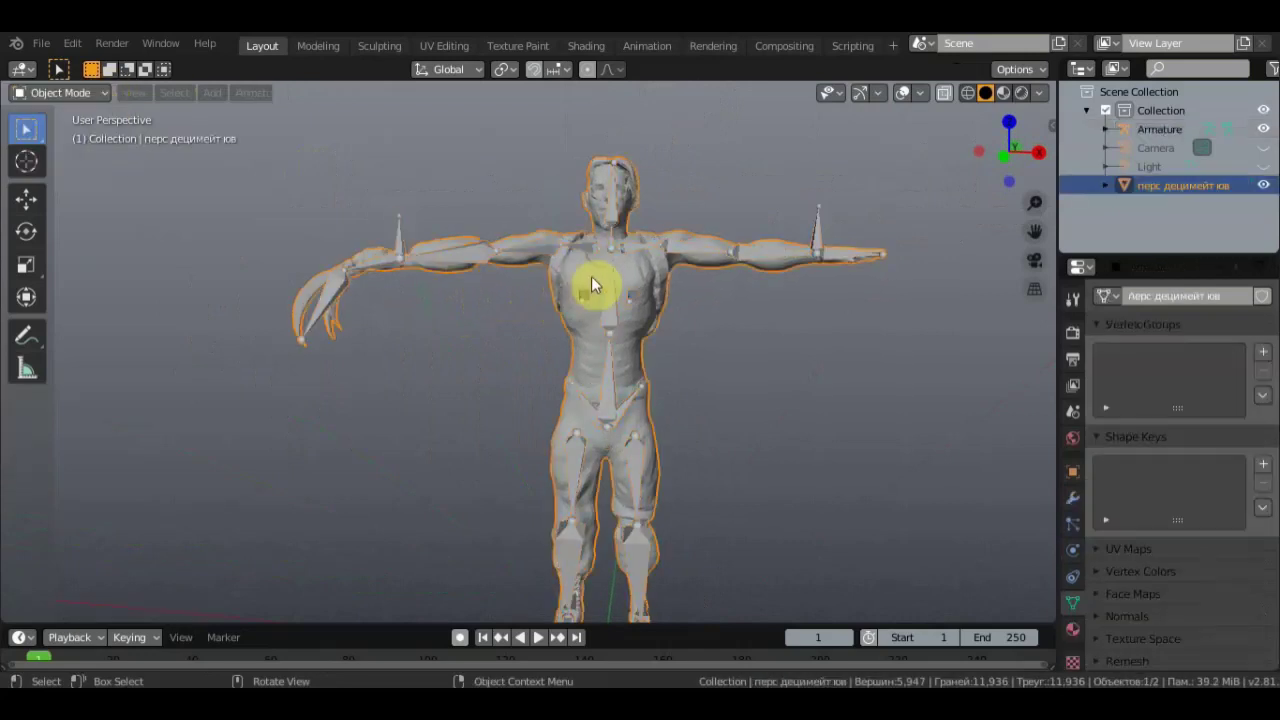
{"action": "left_click", "coordinate": [614, 318], "text": "shift"}
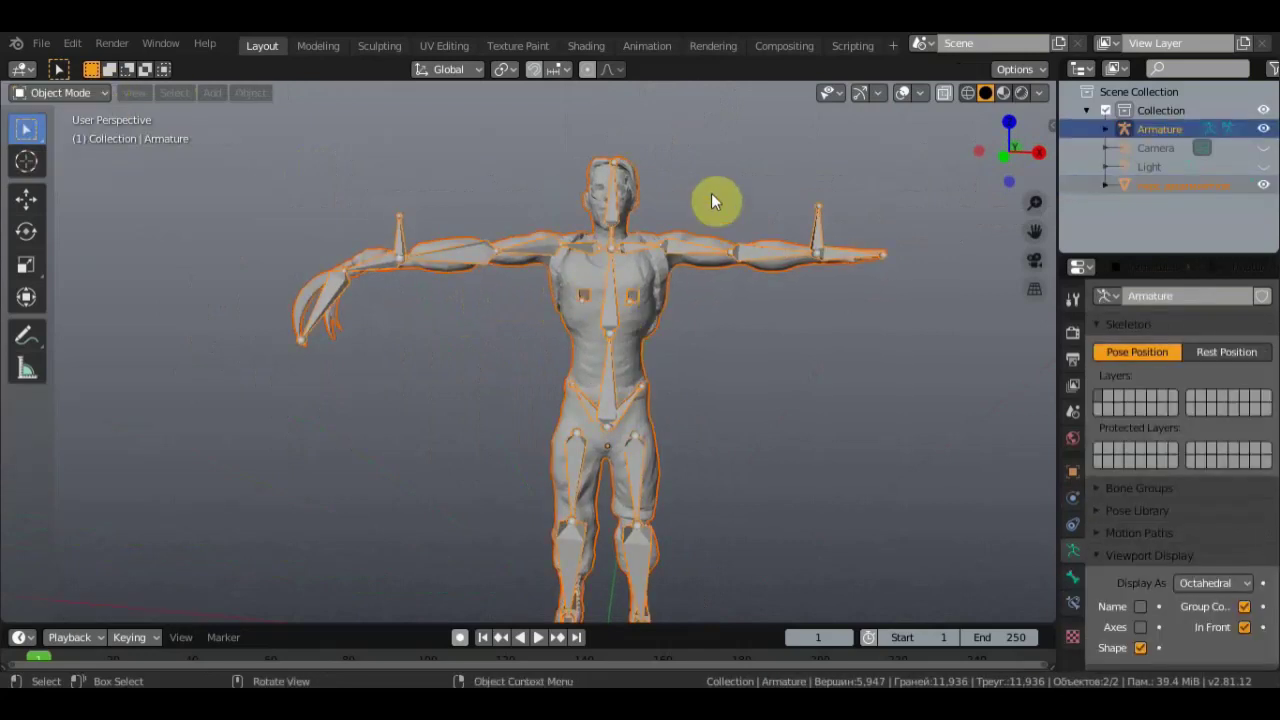
{"action": "key", "text": "ctrl+p"}
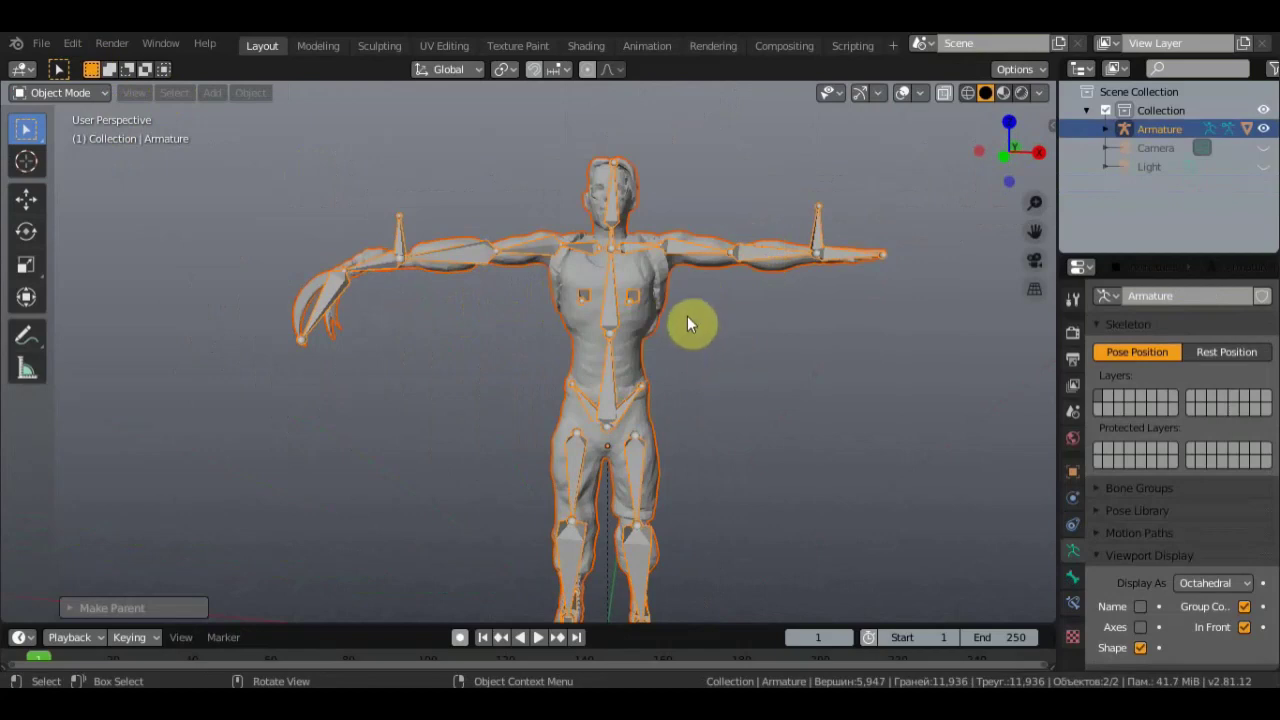
{"action": "scroll", "coordinate": [750, 385], "scroll_direction": "down", "scroll_amount": 3}
{"action": "scroll", "coordinate": [761, 368], "scroll_direction": "up", "scroll_amount": 3}
{"action": "middle_click_drag", "start_coordinate": [761, 368], "coordinate": [749, 364]}
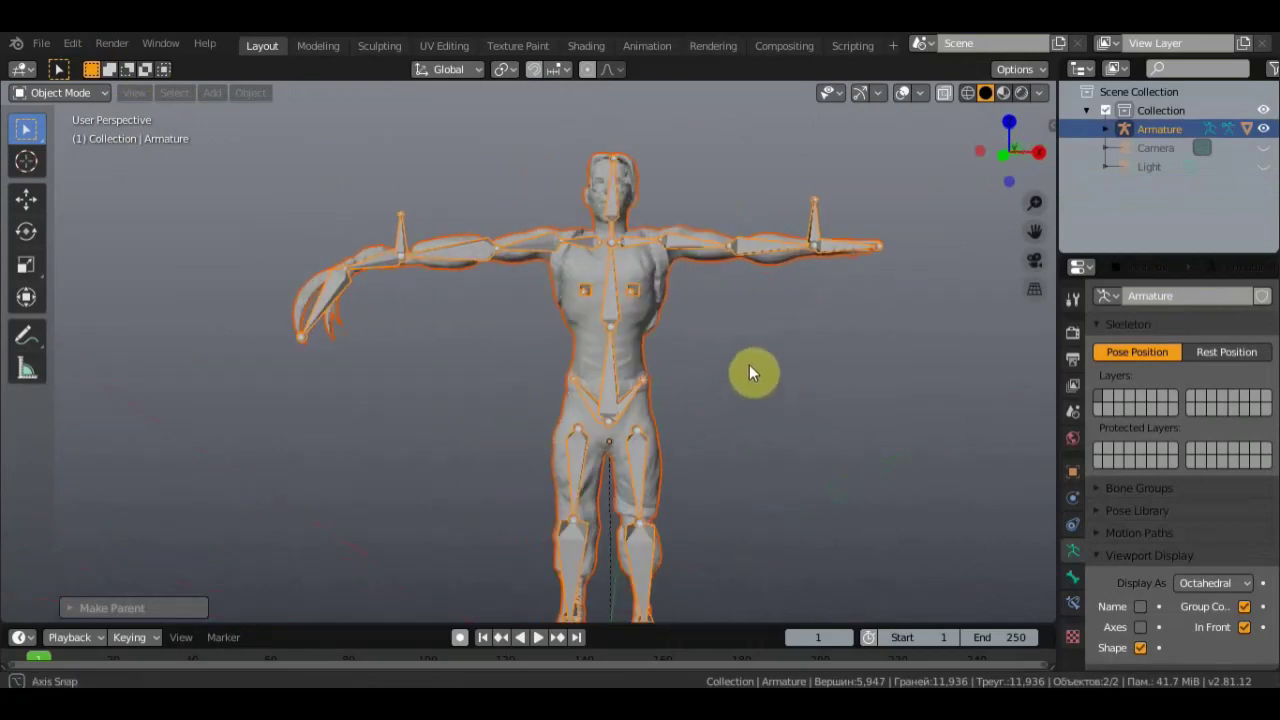
{"action": "middle_click_drag", "start_coordinate": [749, 364], "coordinate": [751, 366]}
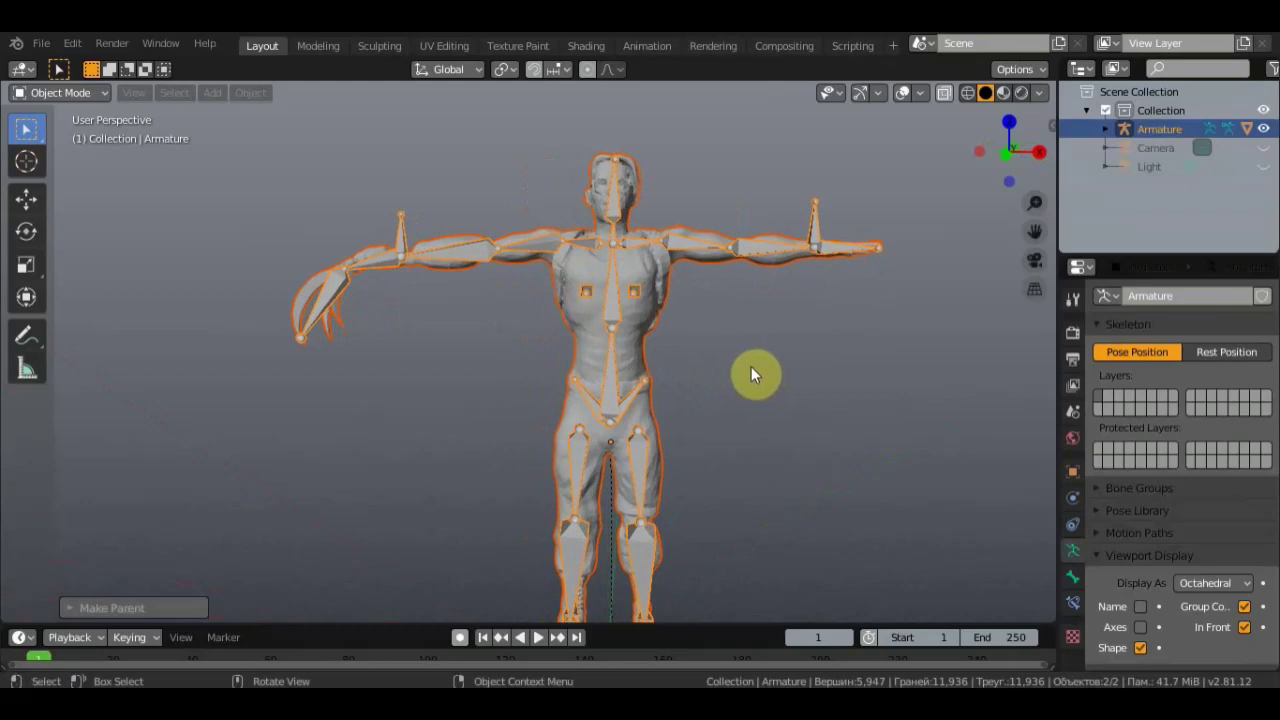
{"action": "left_click", "coordinate": [101, 94]}
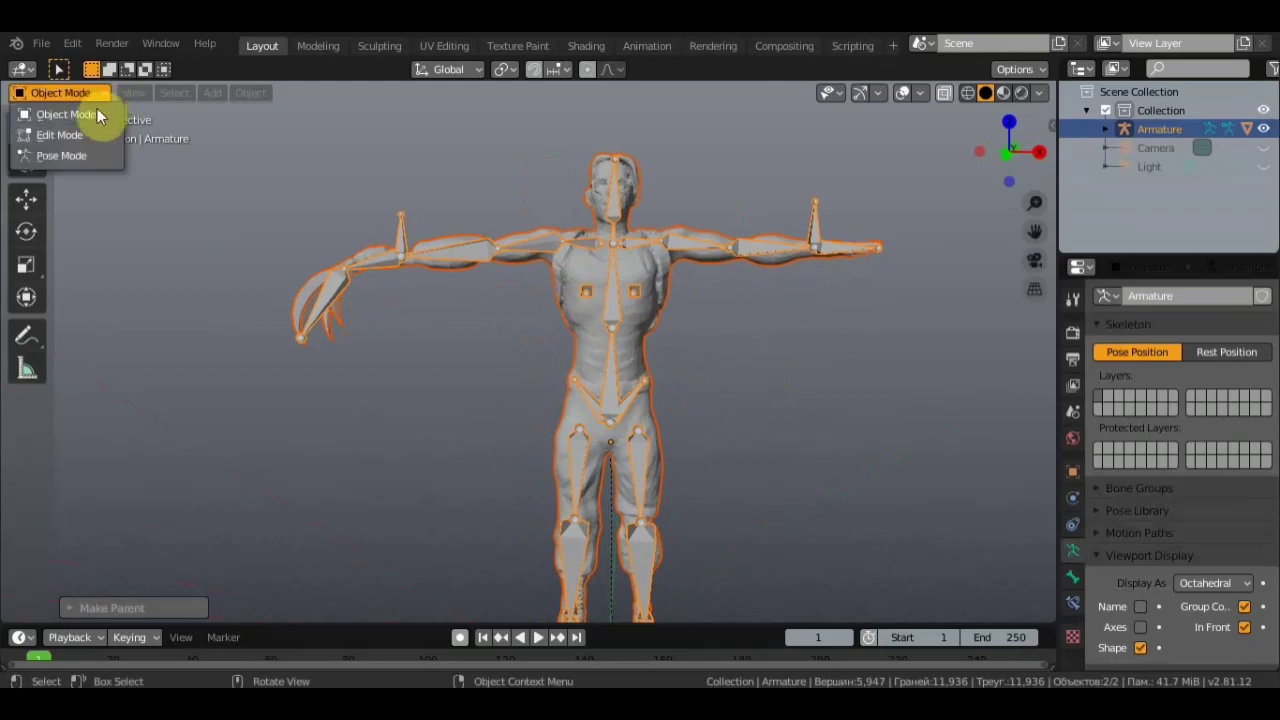
{"action": "left_click", "coordinate": [211, 140]}
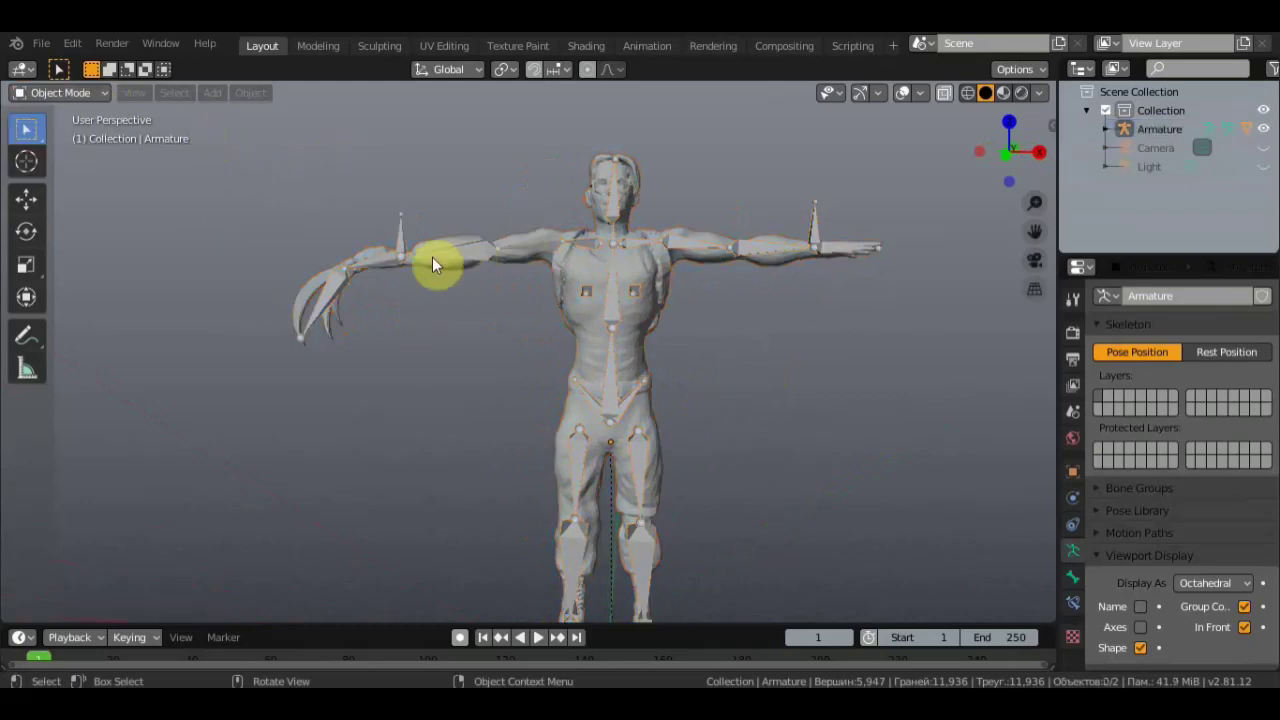
Step: Enter Pose Mode and add an Inverse Kinematics constraint to the first arm targeting its control bone
{"action": "left_click", "coordinate": [456, 247]}
{"action": "left_click", "coordinate": [99, 94]}
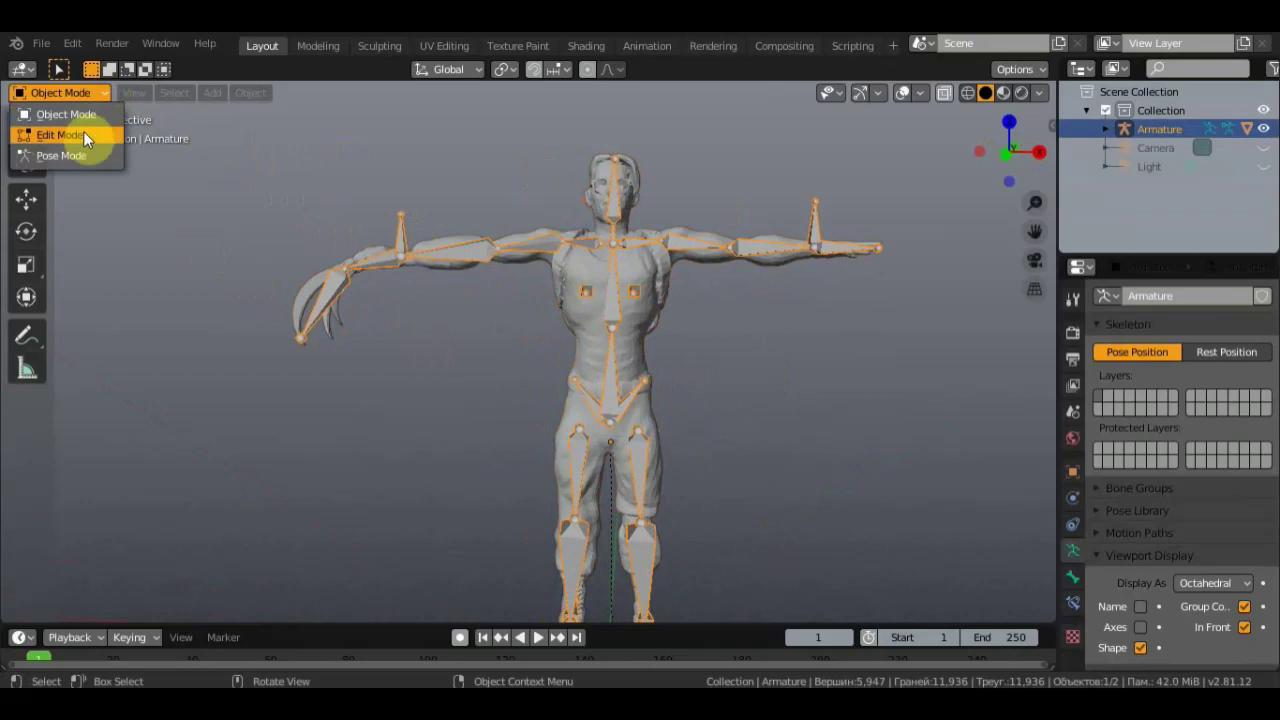
{"action": "left_click", "coordinate": [82, 157]}
{"action": "scroll", "coordinate": [392, 232], "scroll_direction": "up", "scroll_amount": 1}
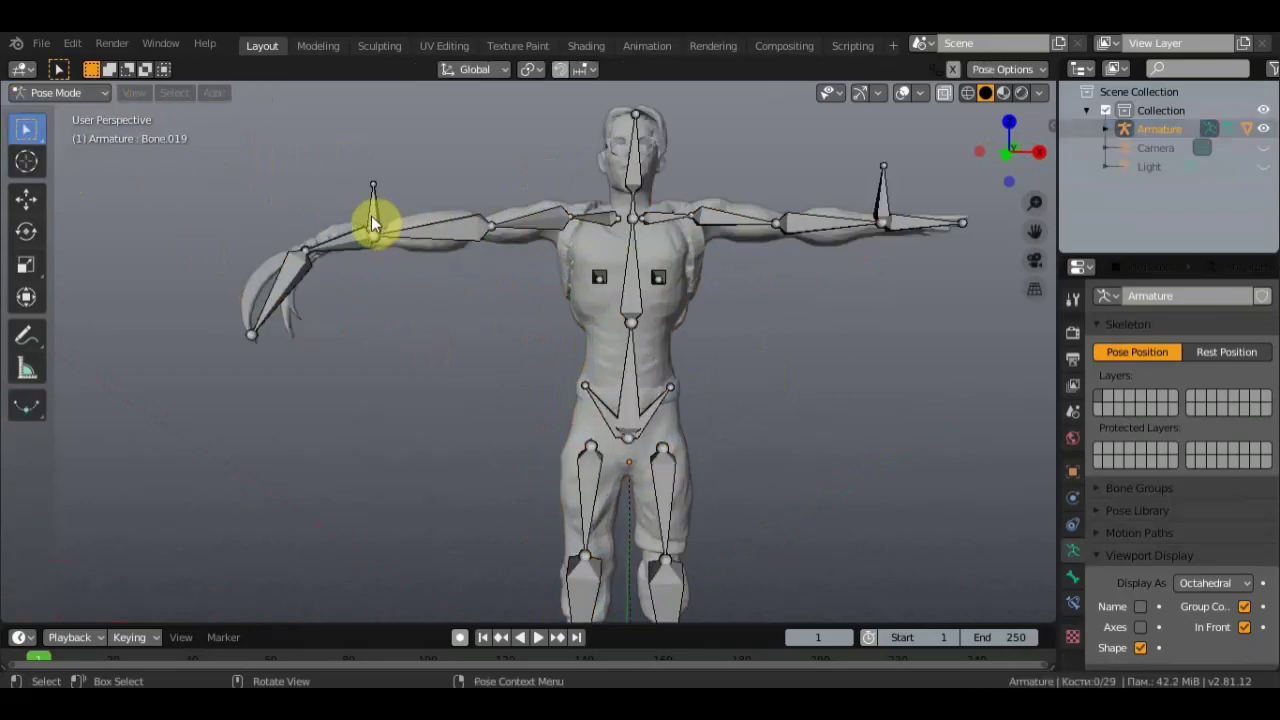
{"action": "left_click", "coordinate": [433, 231], "text": "shift"}
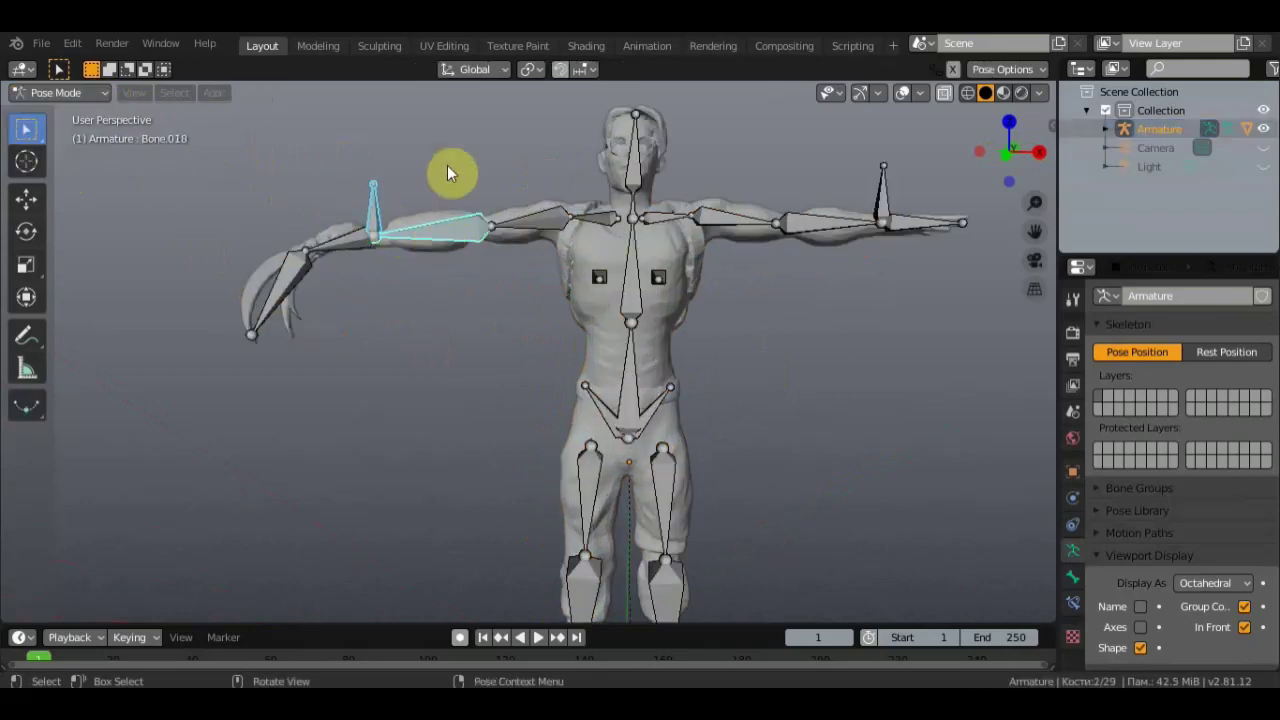
{"action": "key", "text": "ctrl+shift+c"}
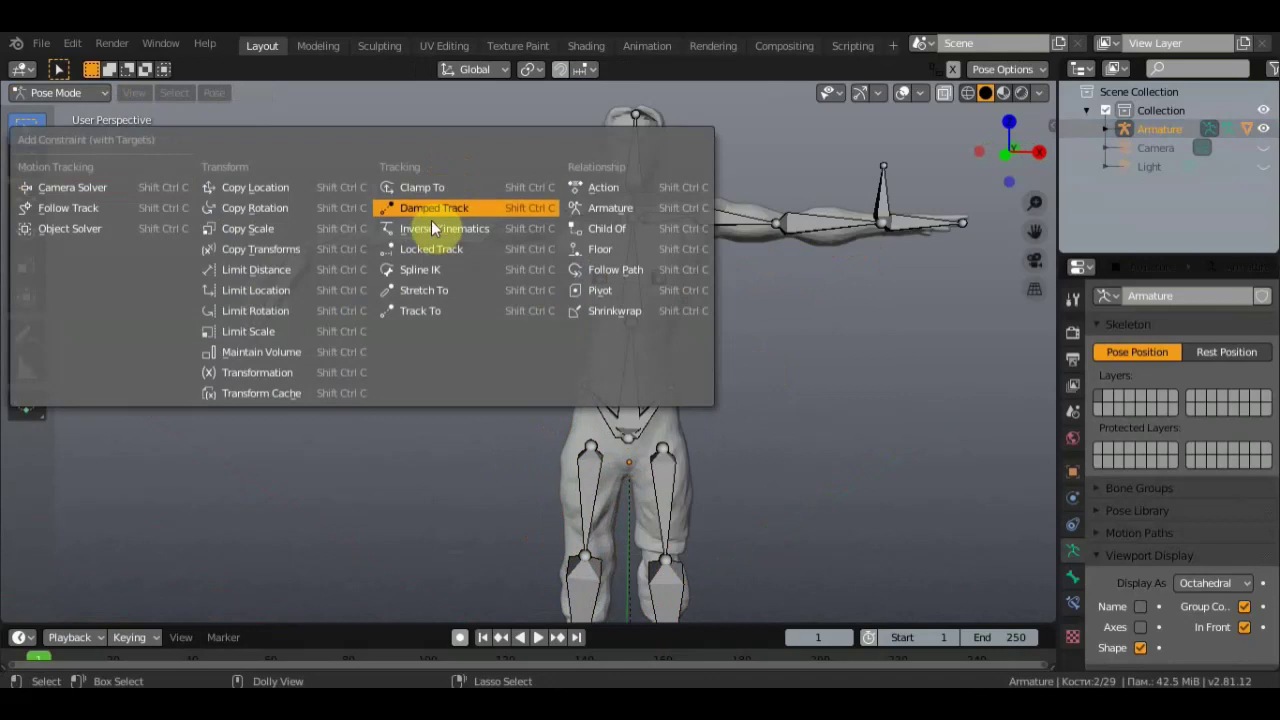
{"action": "left_click", "coordinate": [431, 224]}
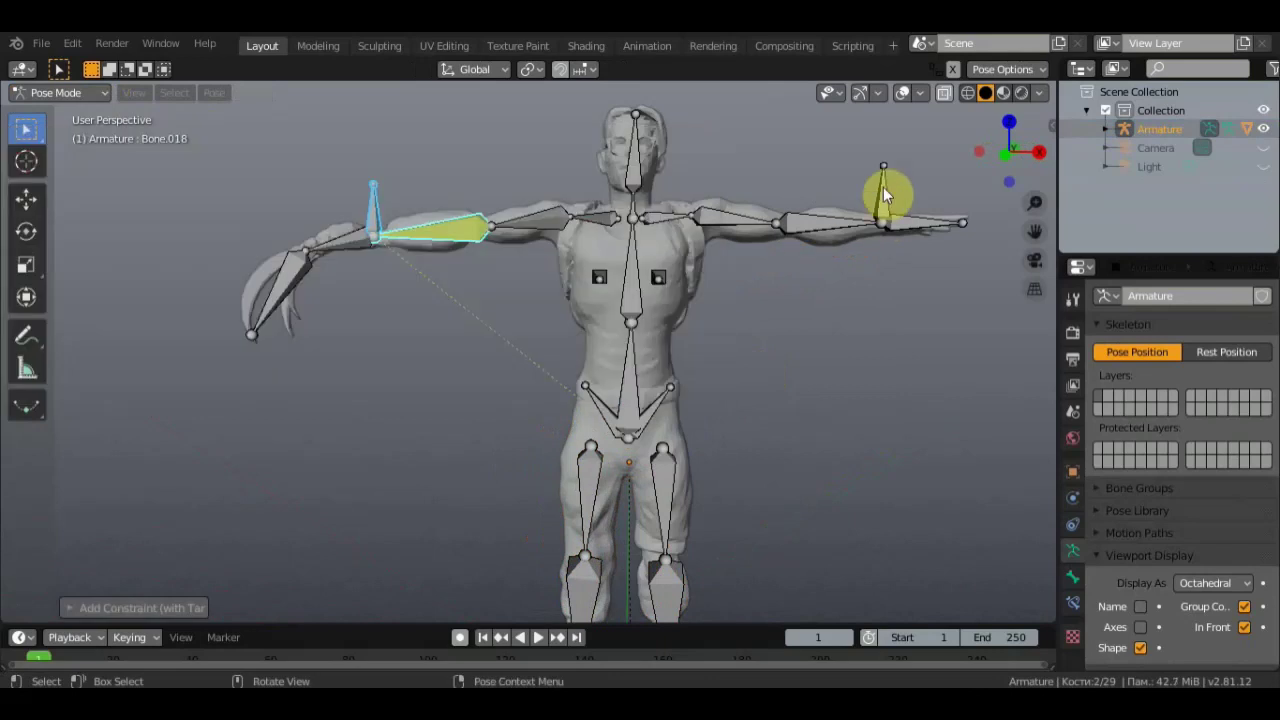
Step: Add an Inverse Kinematics constraint to the other arm targeting its control bone
{"action": "left_click", "coordinate": [883, 187]}
{"action": "left_click", "coordinate": [814, 222], "text": "shift"}
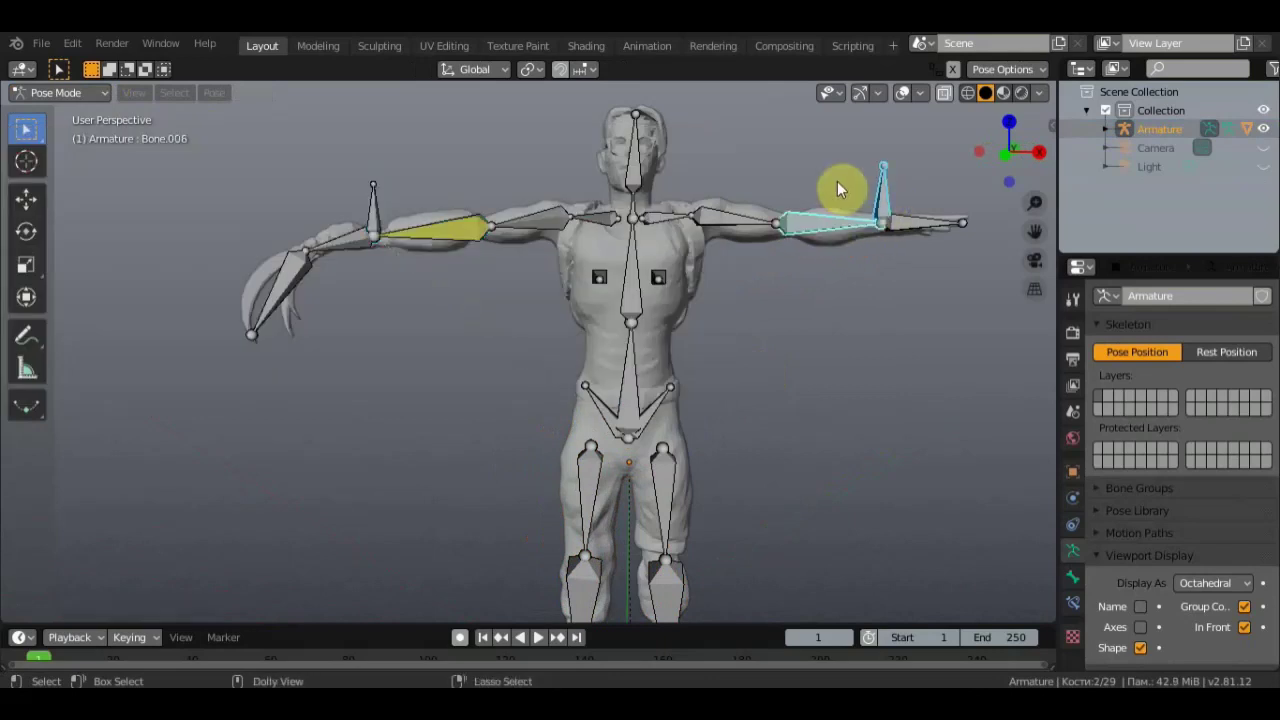
{"action": "key", "text": "ctrl+shift+c"}
{"action": "left_click", "coordinate": [802, 186]}
{"action": "key", "text": "ctrl+shift+c"}
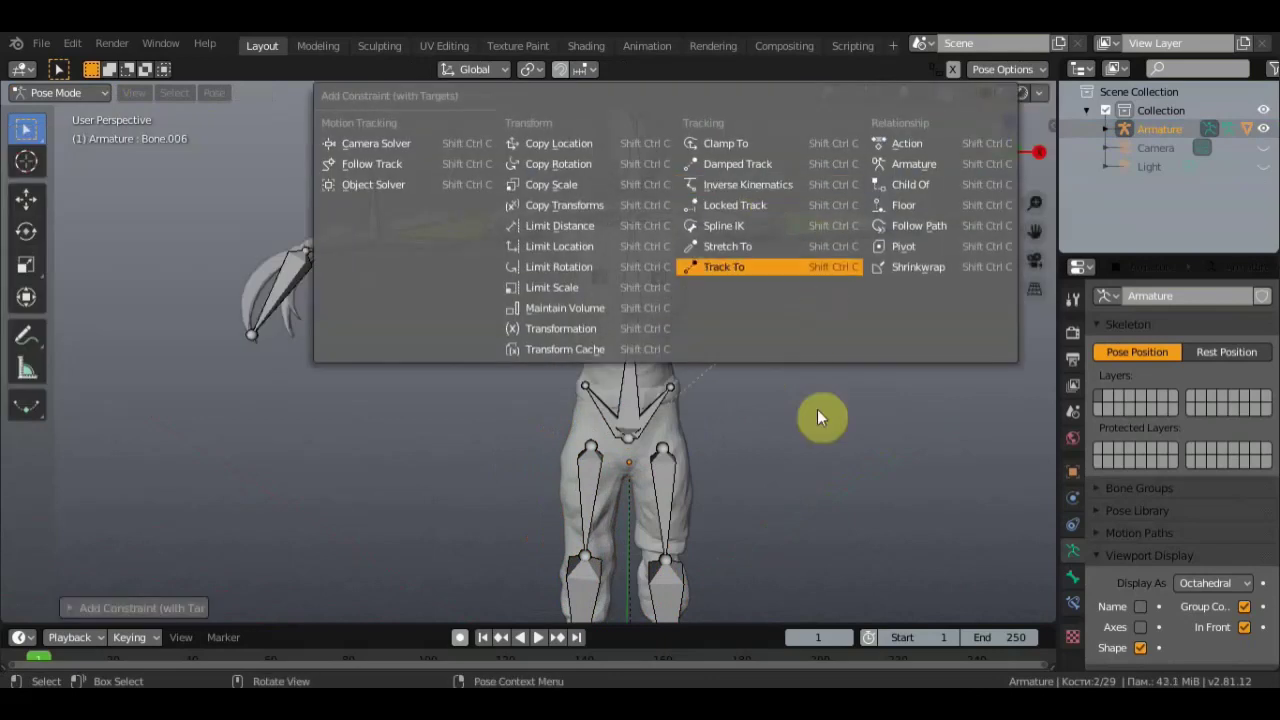
{"action": "scroll", "coordinate": [795, 465], "scroll_direction": "down", "scroll_amount": 2}
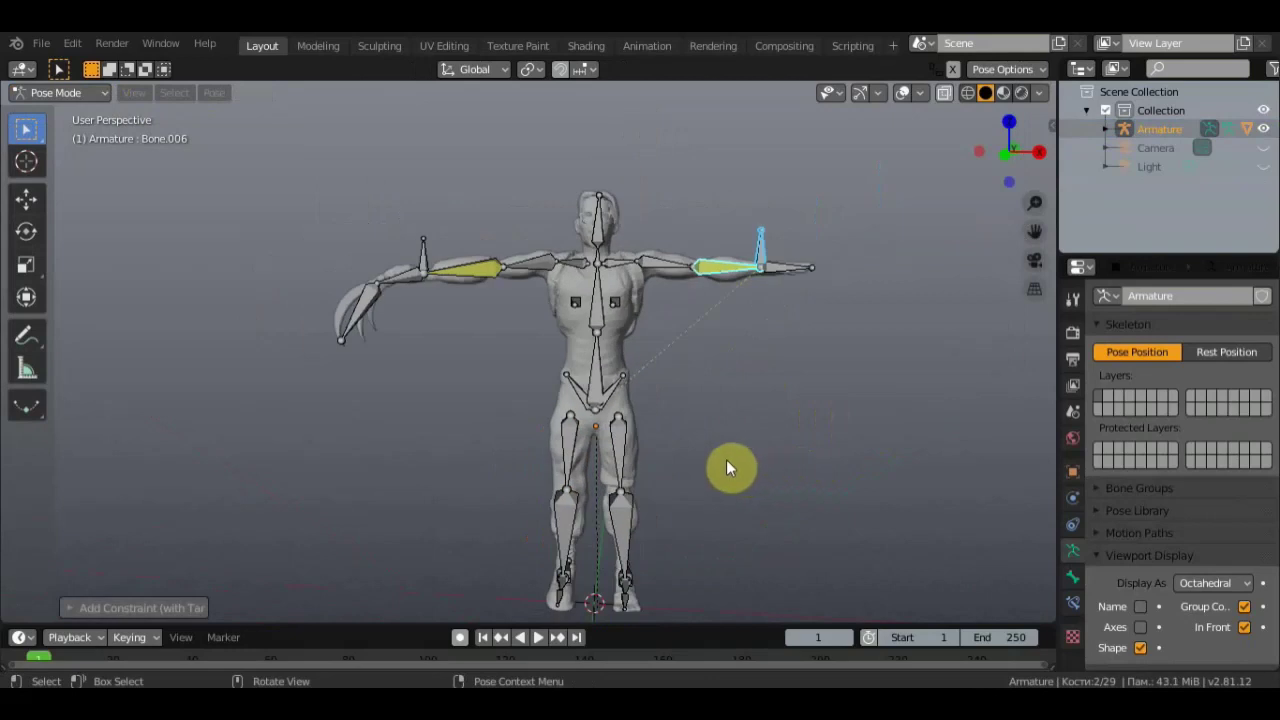
Step: Add an Inverse Kinematics constraint to the first shin, targeting its foot bone
{"action": "mouse_move", "coordinate": [721, 361]}
{"action": "middle_mouse_down", "text": "shift"}
{"action": "mouse_move", "coordinate": [714, 335]}
{"action": "mouse_move", "coordinate": [600, 363]}
{"action": "mouse_move", "coordinate": [495, 357]}
{"action": "mouse_move", "coordinate": [537, 494]}
{"action": "middle_mouse_up", "text": "shift"}
{"action": "scroll", "coordinate": [714, 340], "scroll_direction": "up", "scroll_amount": 4}
{"action": "left_click", "coordinate": [528, 516]}
{"action": "left_click", "coordinate": [510, 452], "text": "shift"}
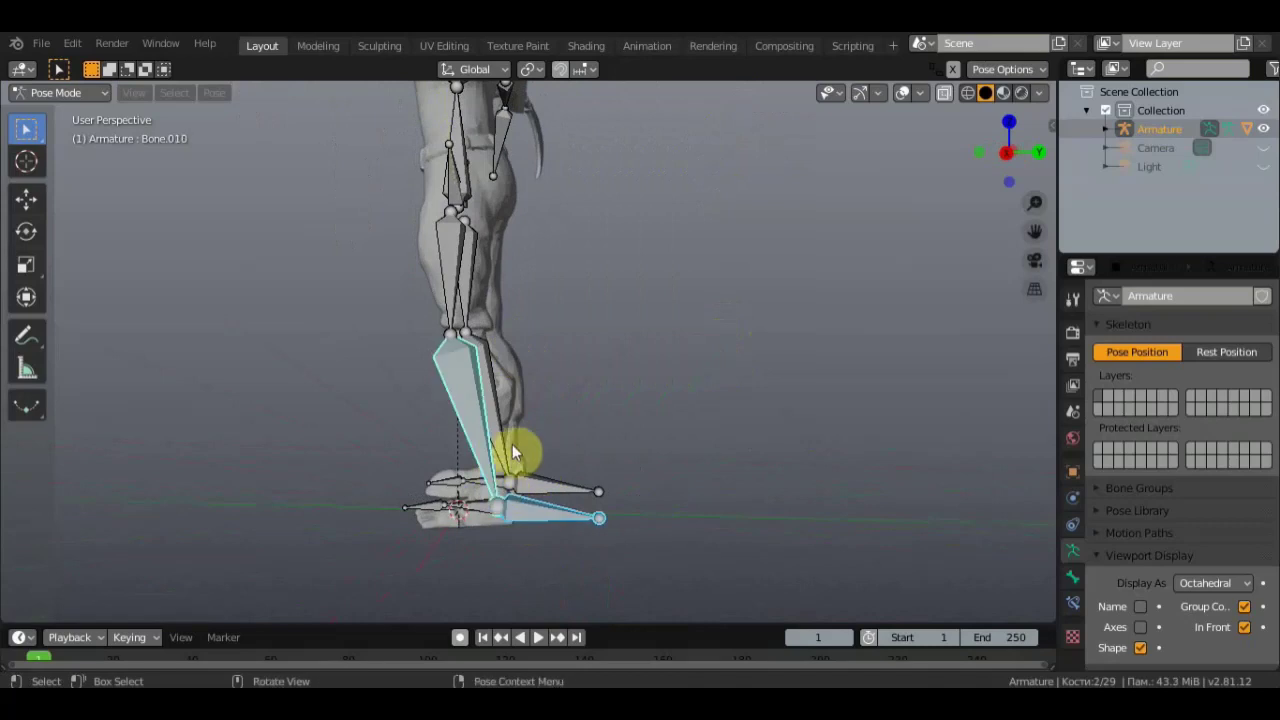
{"action": "key", "text": "ctrl+shift+c"}
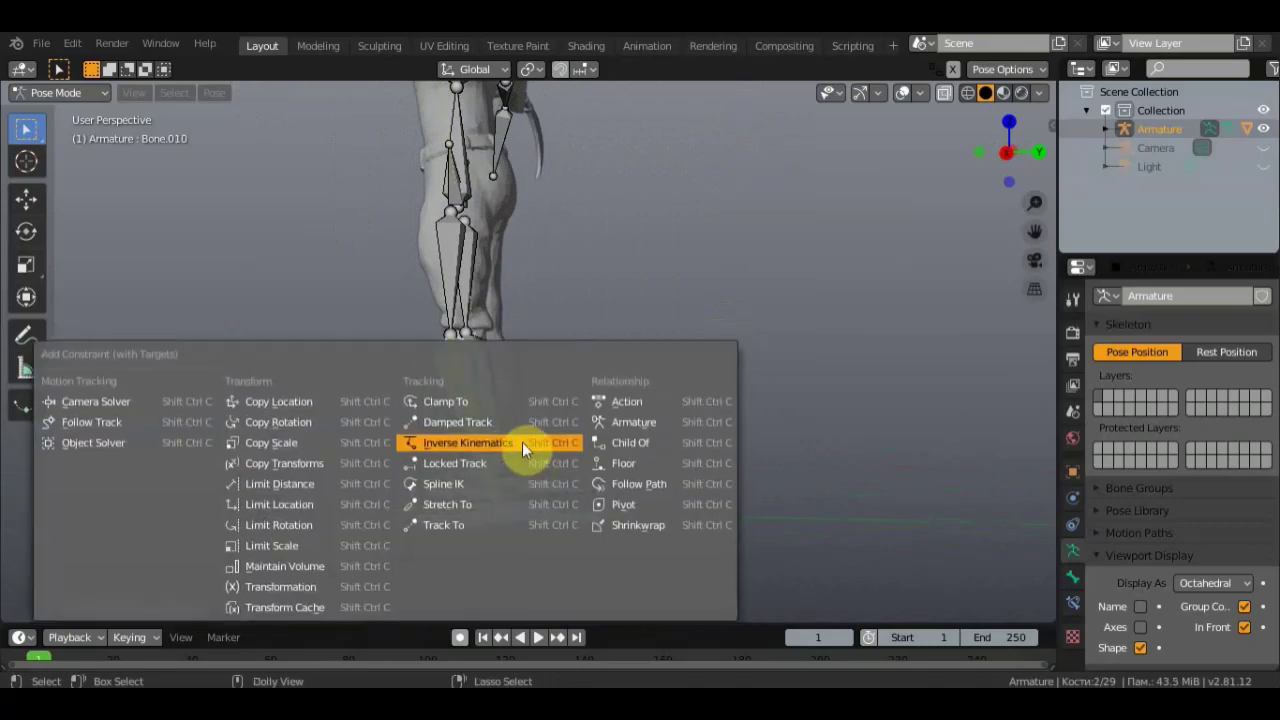
{"action": "key", "text": "i"}
Step: Add an Inverse Kinematics constraint to the second shin, targeting its foot bone
{"action": "left_click", "coordinate": [537, 480]}
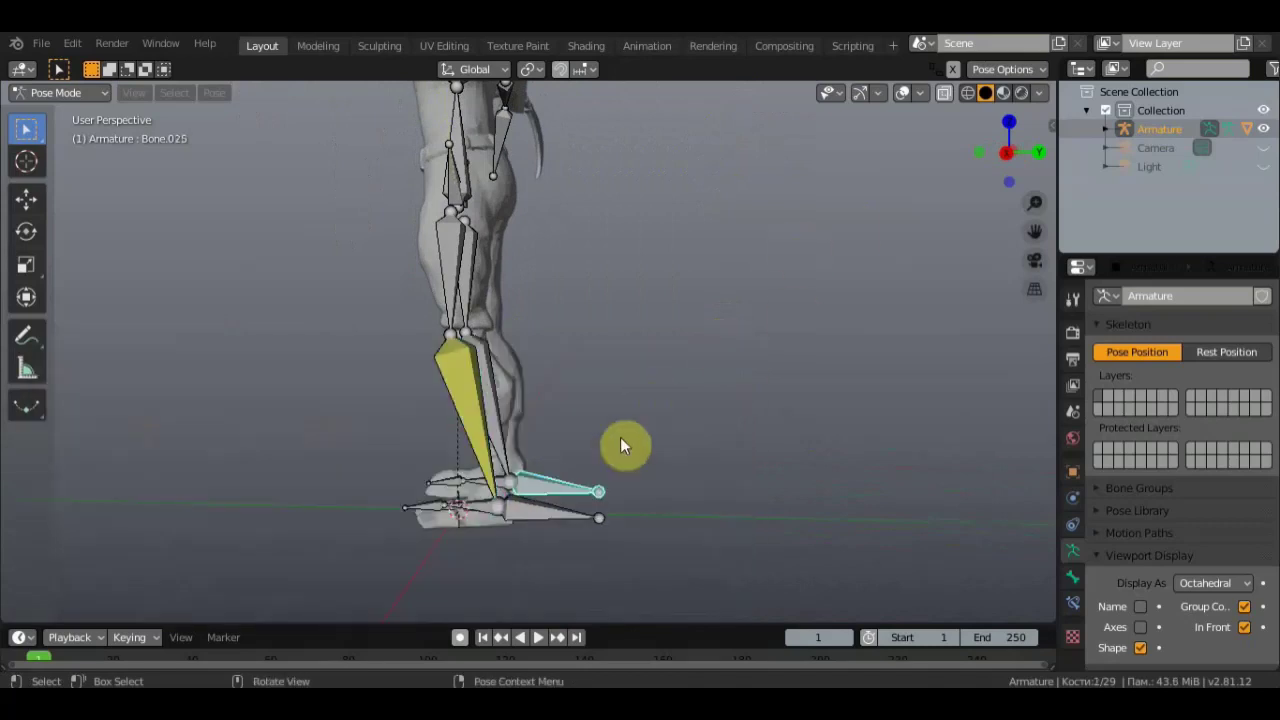
{"action": "middle_click_drag", "start_coordinate": [620, 437], "coordinate": [465, 411]}
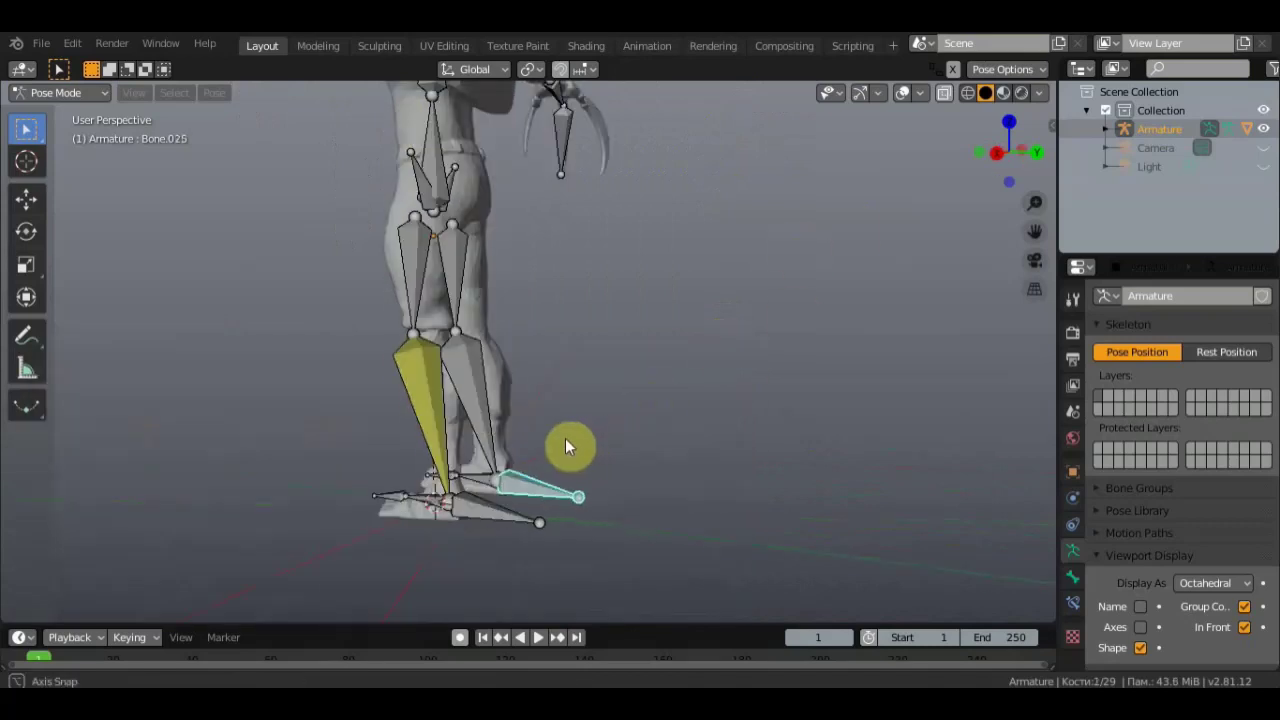
{"action": "key", "text": "ctrl+shift+c"}
{"action": "left_click", "coordinate": [521, 401]}
{"action": "scroll", "coordinate": [600, 415], "scroll_direction": "down", "scroll_amount": 3}
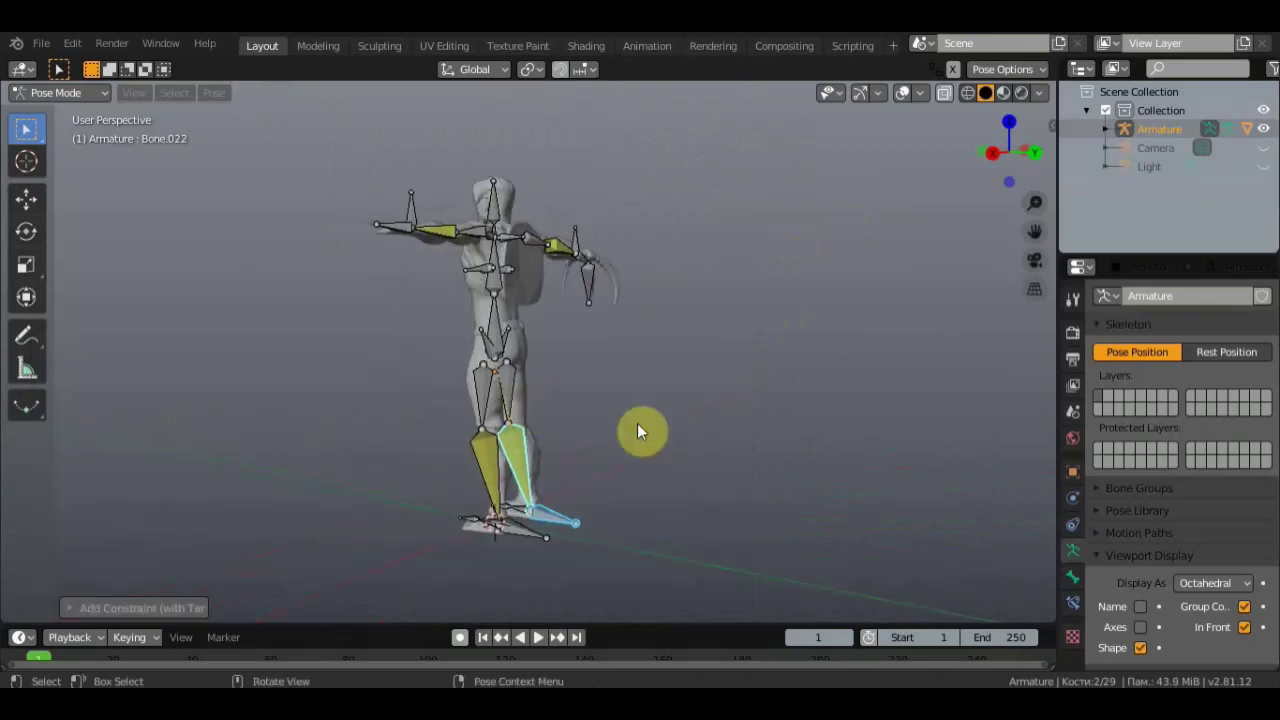
{"action": "scroll", "coordinate": [535, 402], "scroll_direction": "up", "scroll_amount": 2}
{"action": "left_click", "coordinate": [459, 520]}
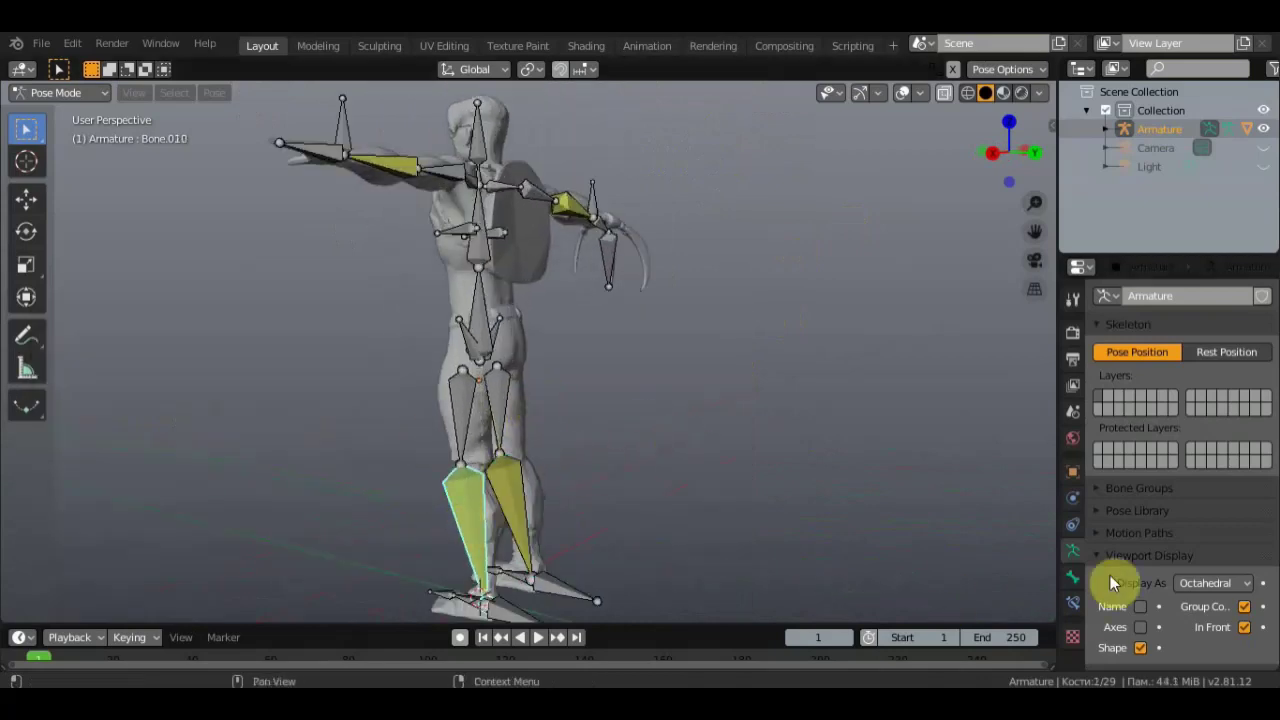
Step: Set the IK chain length to 2 on the shin and both forearm constraints
{"action": "left_click", "coordinate": [1072, 602]}
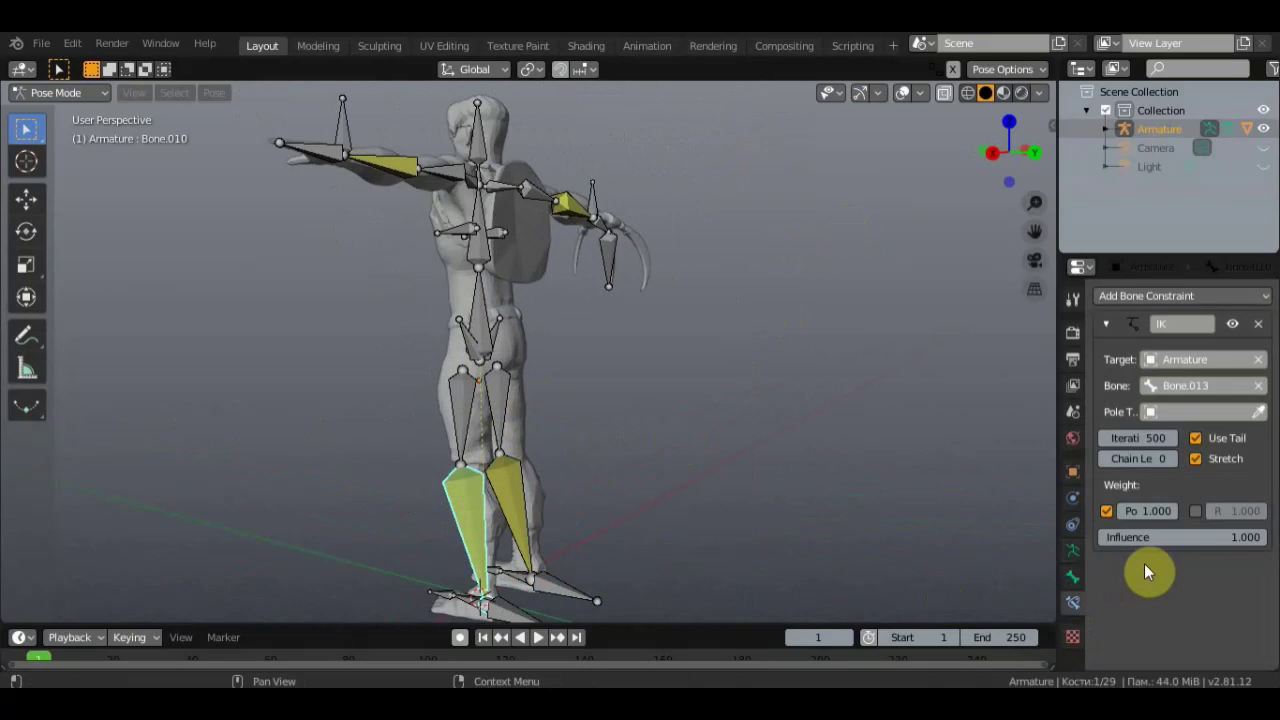
{"action": "left_click", "coordinate": [1170, 459]}
{"action": "left_click", "coordinate": [1170, 459]}
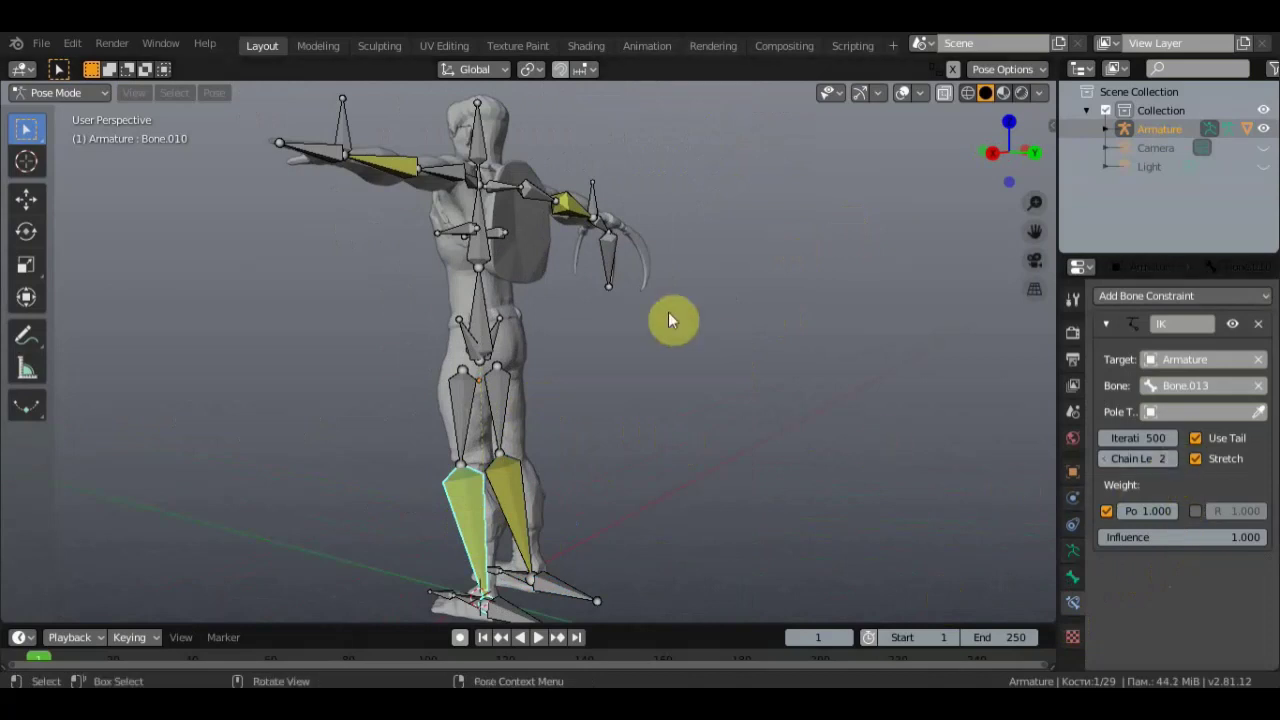
{"action": "left_click", "coordinate": [556, 517]}
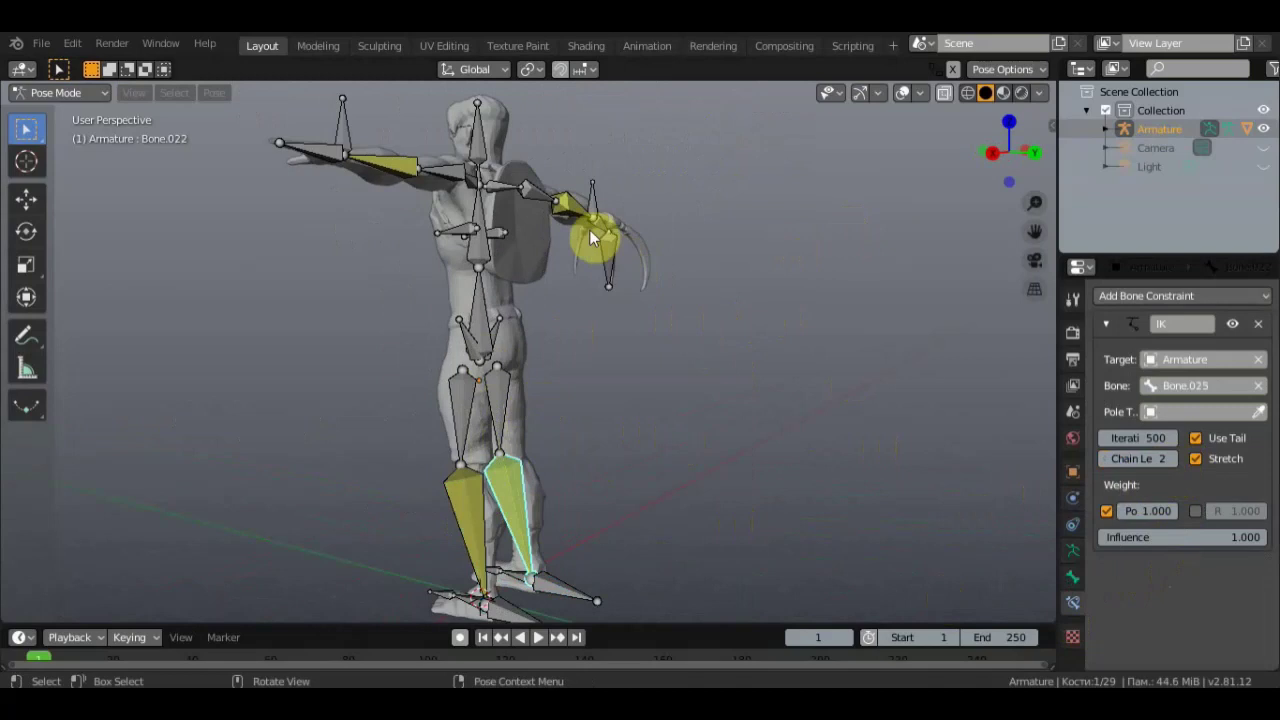
{"action": "left_click", "coordinate": [567, 218]}
{"action": "left_click", "coordinate": [1169, 462]}
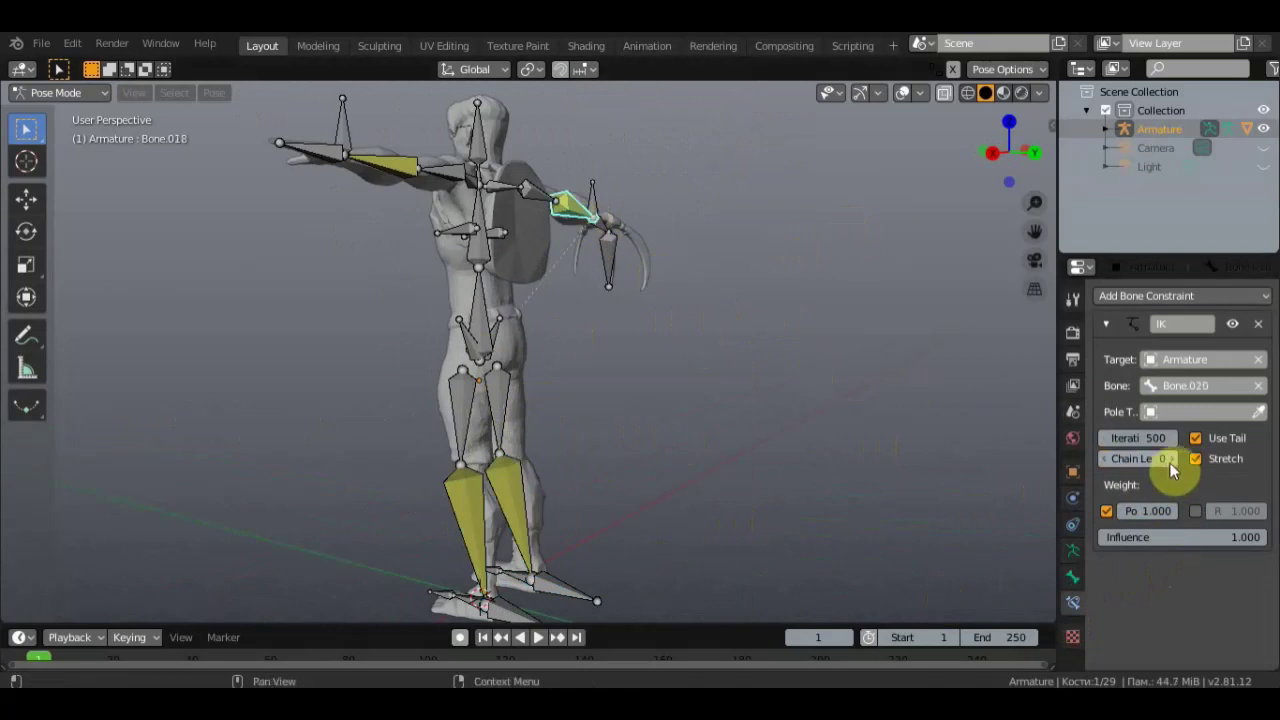
{"action": "left_click", "coordinate": [1170, 460]}
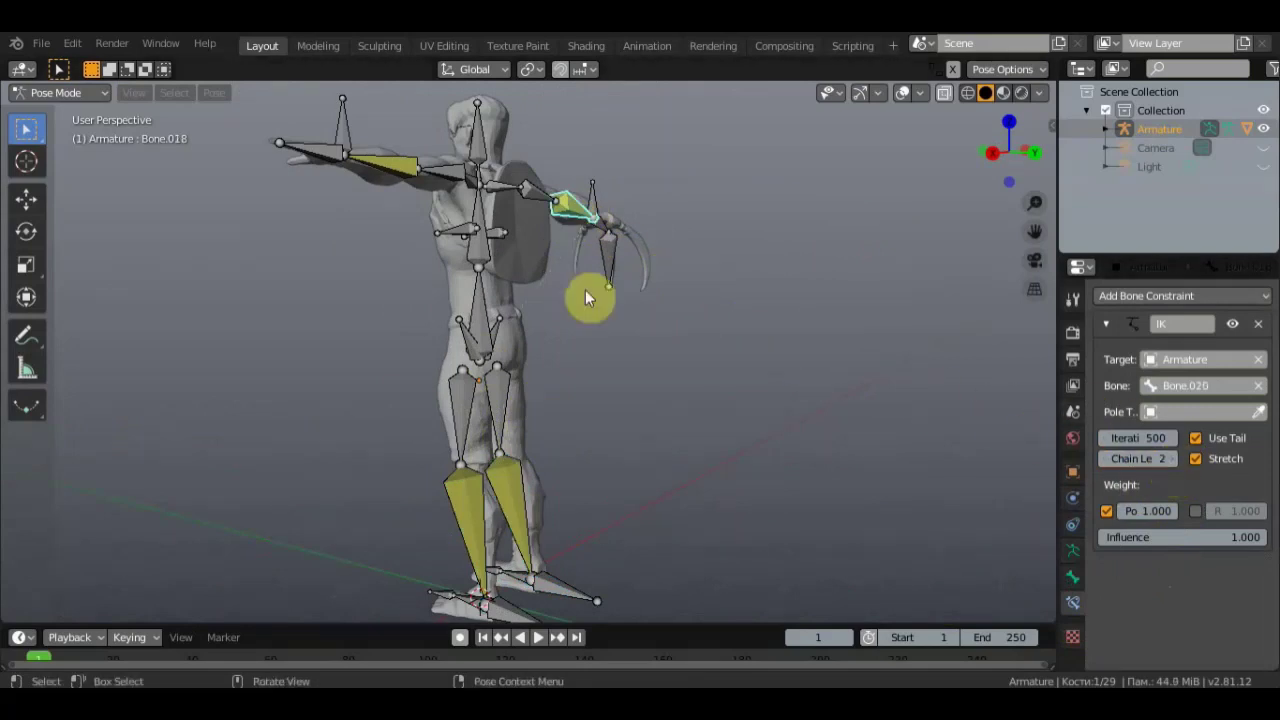
{"action": "left_click", "coordinate": [385, 170]}
{"action": "left_click", "coordinate": [1169, 460]}
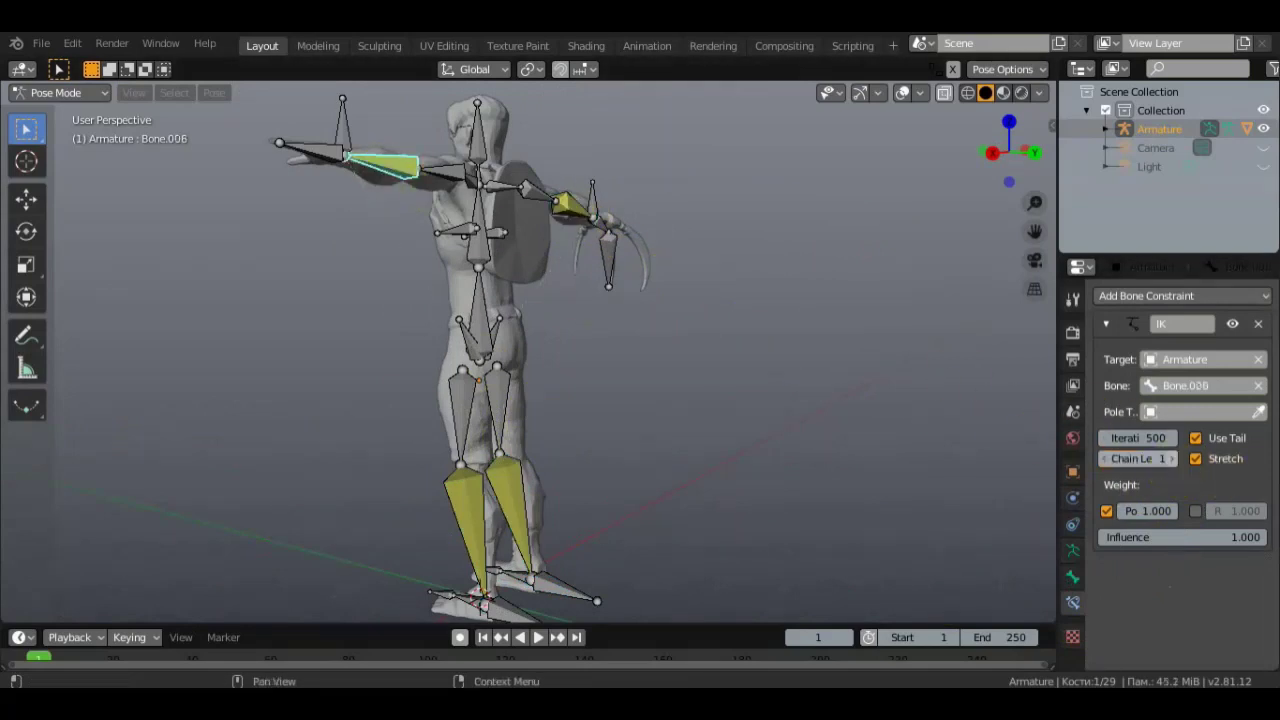
{"action": "left_click", "coordinate": [1169, 458]}
{"action": "mouse_move", "coordinate": [722, 420]}
{"action": "middle_mouse_down"}
{"action": "mouse_move", "coordinate": [980, 444]}
{"action": "mouse_move", "coordinate": [743, 417]}
{"action": "mouse_move", "coordinate": [721, 426]}
{"action": "middle_mouse_up"}
Step: Lower both hand IK bones beside the body and rotate each hand outward
{"action": "scroll", "coordinate": [750, 430], "scroll_direction": "up", "scroll_amount": 2}
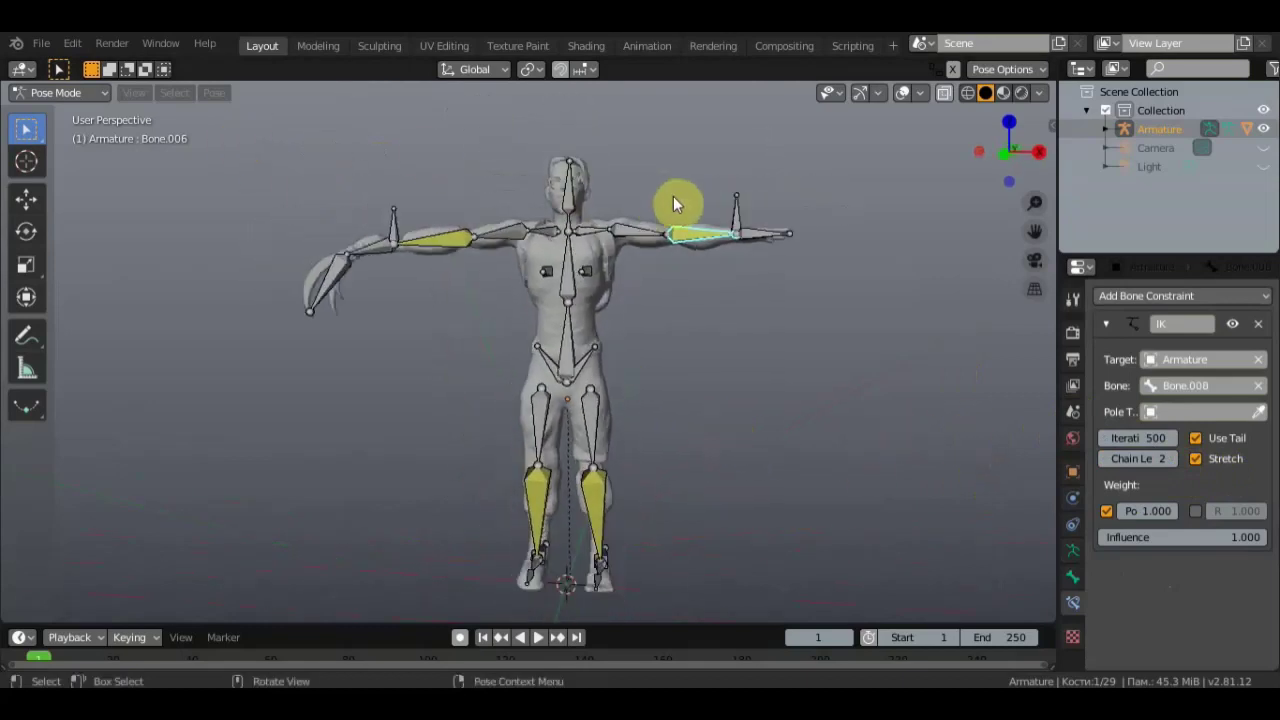
{"action": "left_click", "coordinate": [737, 224]}
{"action": "key", "text": "g"}
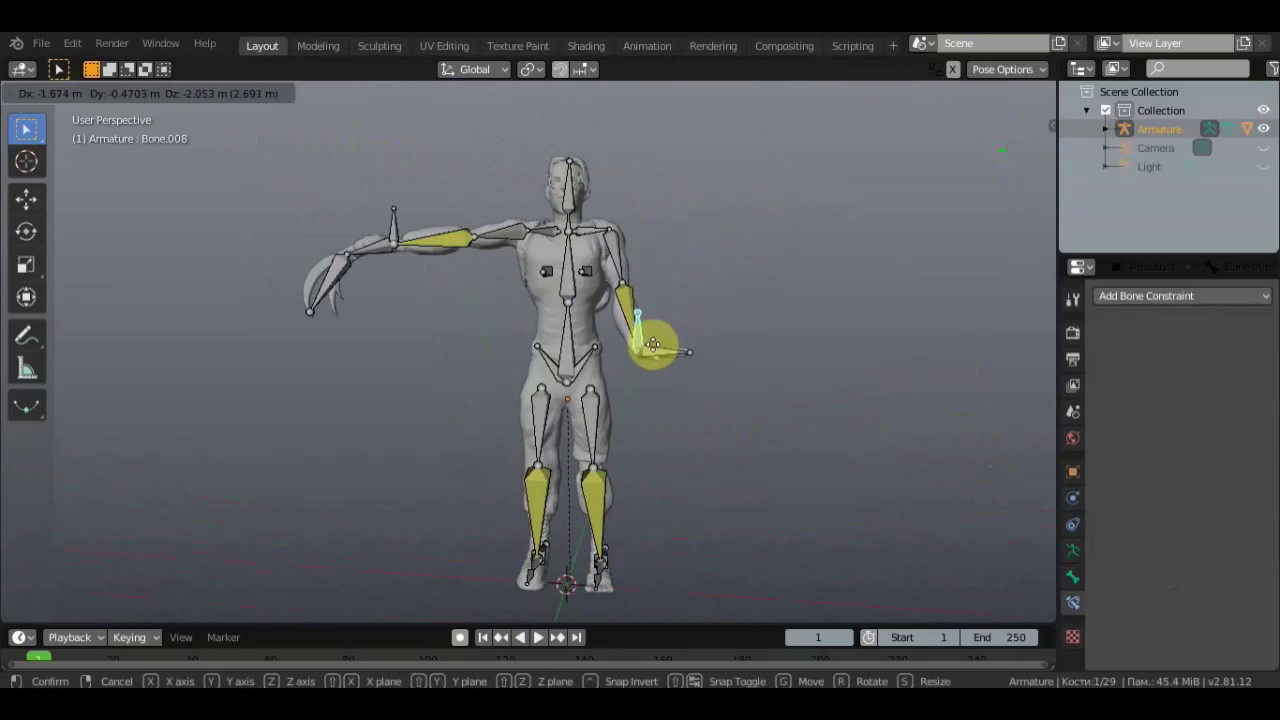
{"action": "left_click", "coordinate": [659, 350]}
{"action": "key", "text": "r"}
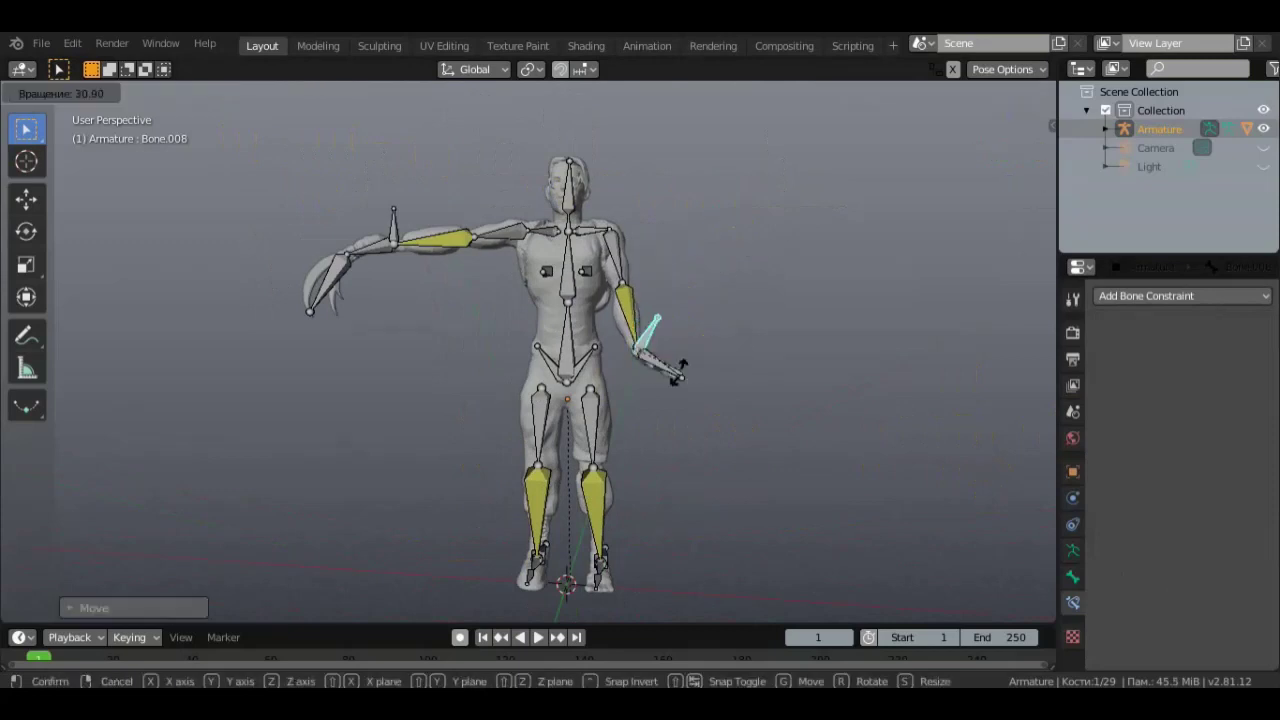
{"action": "left_click", "coordinate": [634, 392]}
{"action": "left_click", "coordinate": [399, 225]}
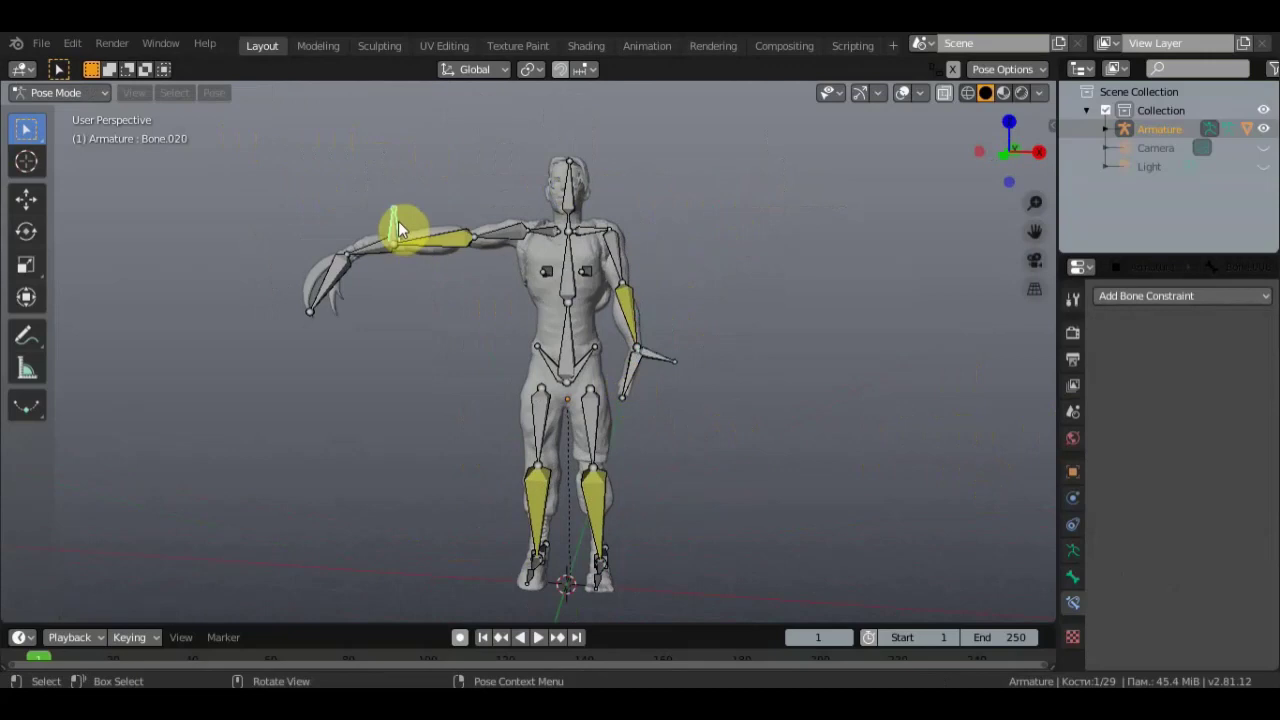
{"action": "key", "text": "g"}
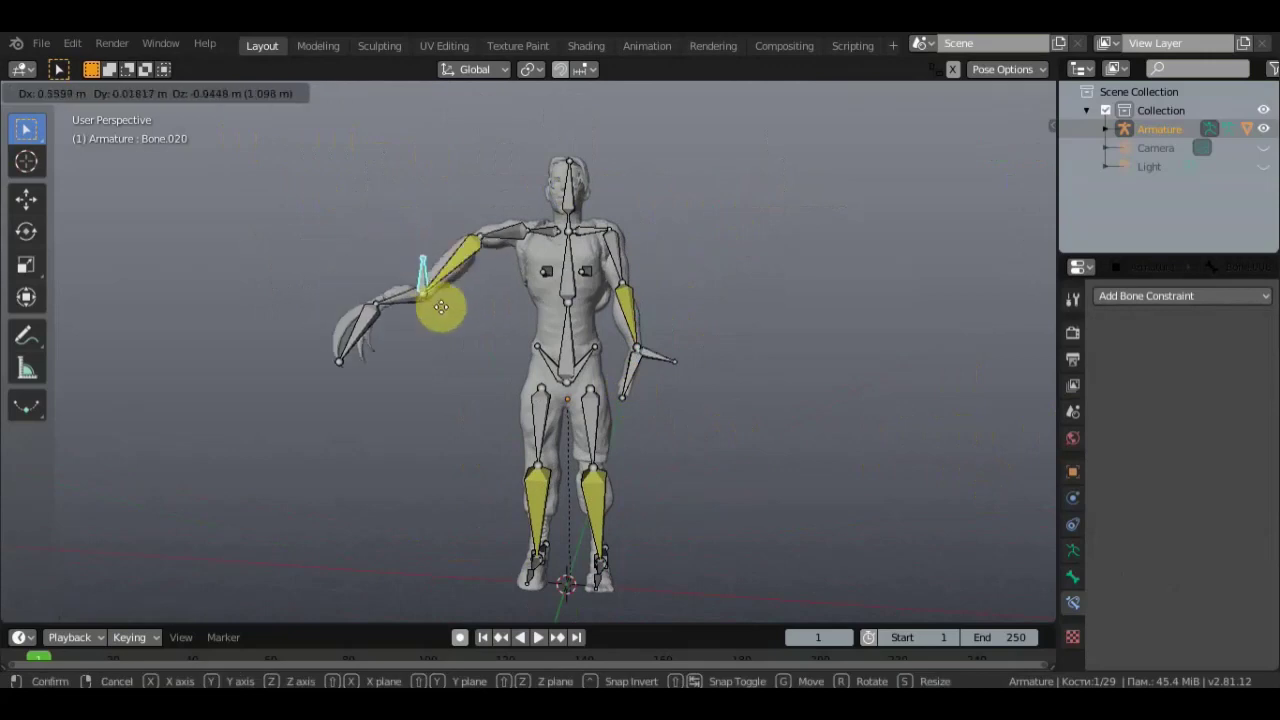
{"action": "left_click", "coordinate": [500, 356]}
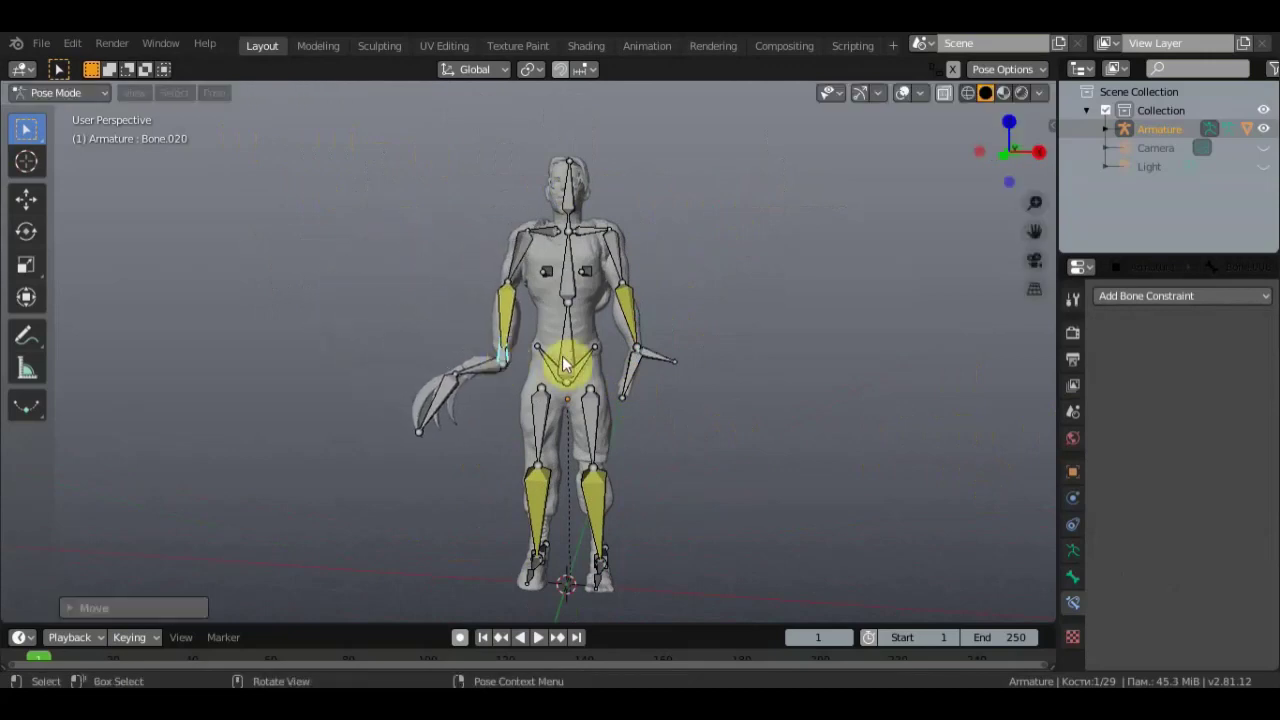
{"action": "key", "text": "r"}
{"action": "left_click", "coordinate": [508, 252]}
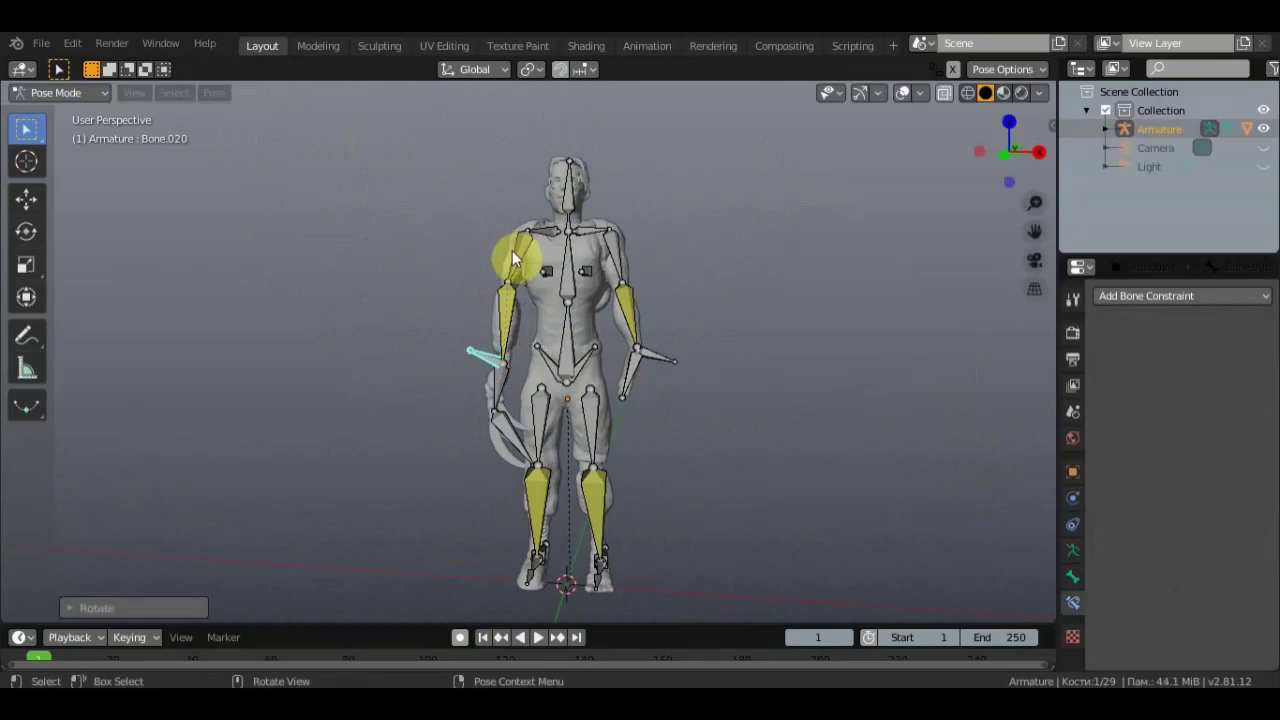
Step: Rotate both shoulder bones slightly downward
{"action": "left_click", "coordinate": [536, 240]}
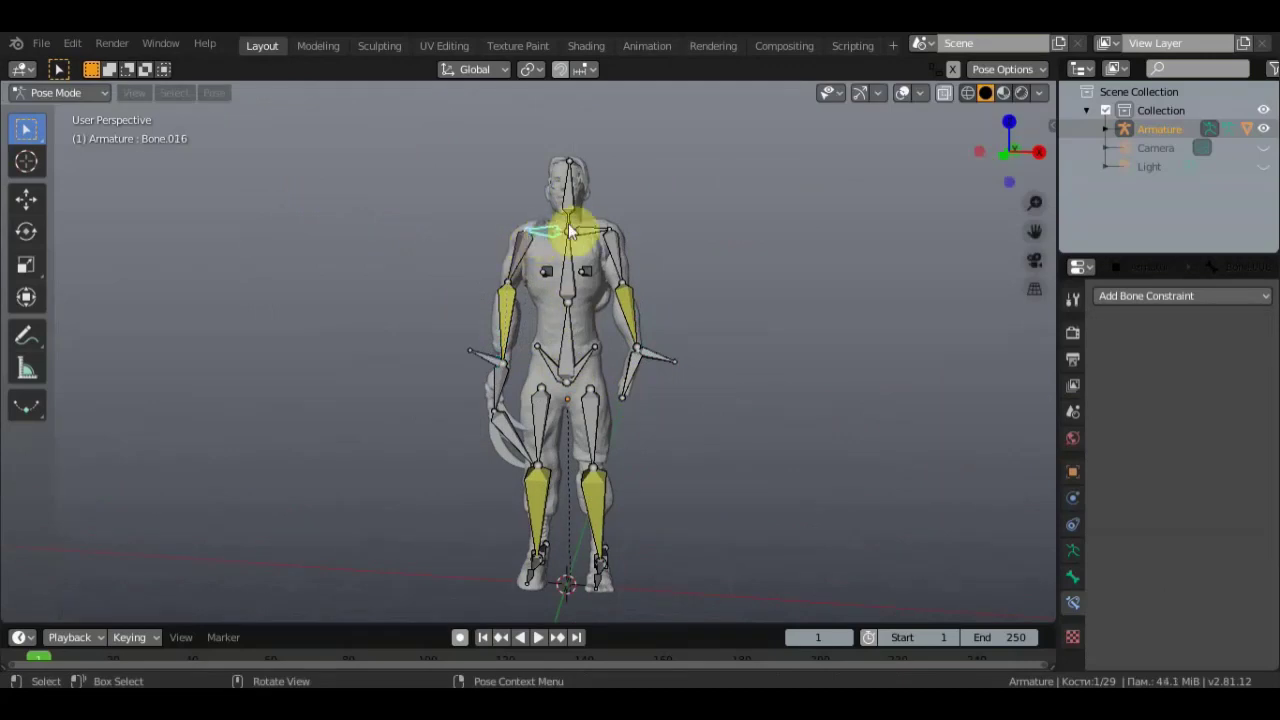
{"action": "key", "text": "r"}
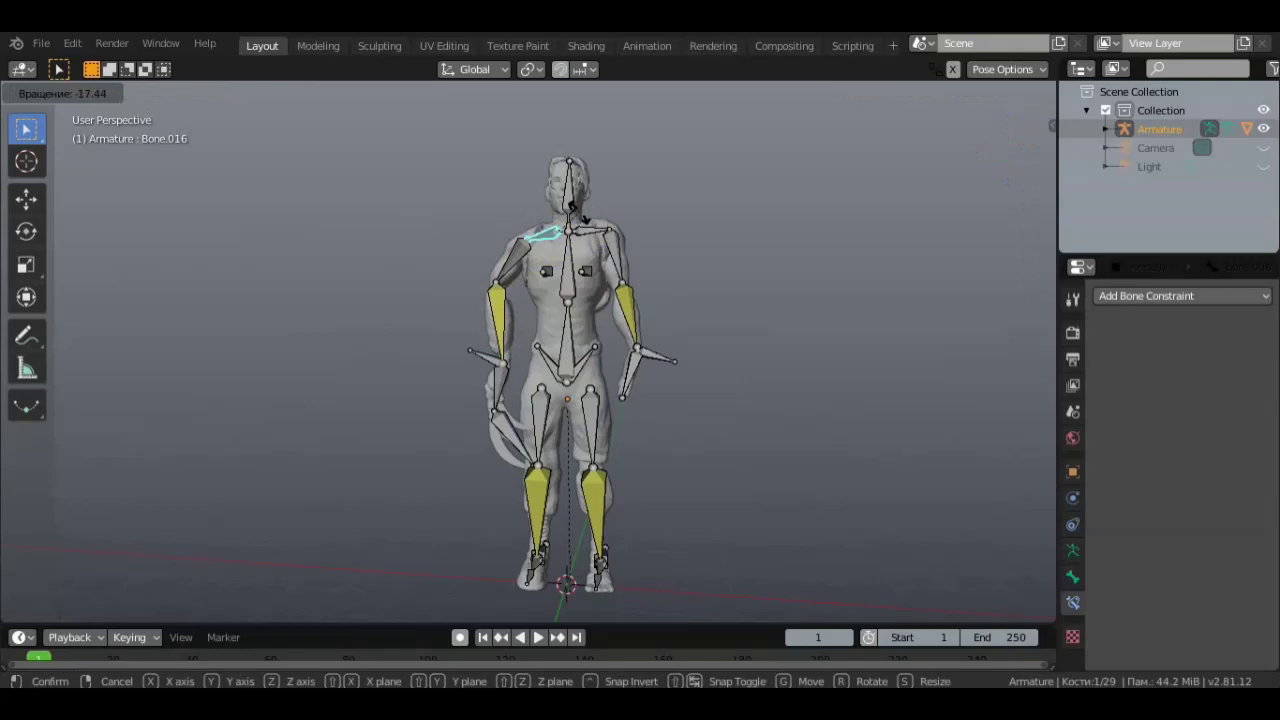
{"action": "left_click", "coordinate": [583, 218]}
{"action": "left_click", "coordinate": [594, 226]}
{"action": "key", "text": "r"}
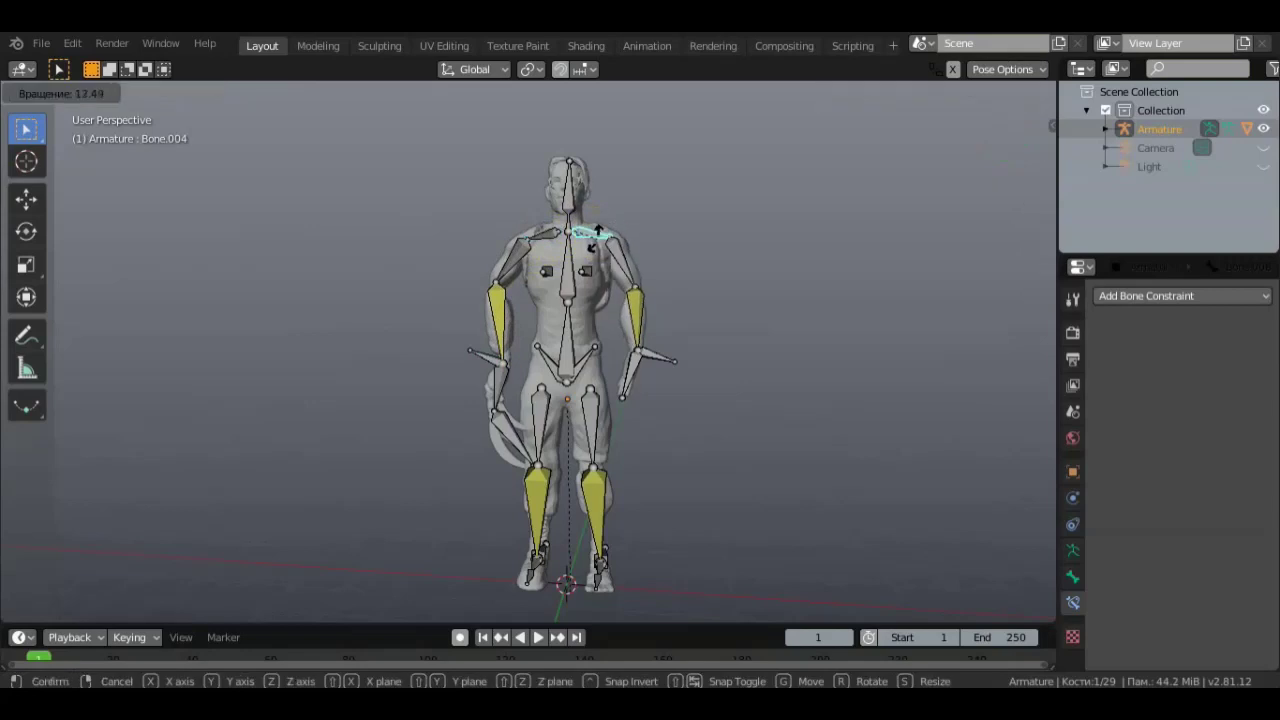
{"action": "left_click", "coordinate": [597, 246]}
Step: Fine-tune the rotation and position of both hand bones
{"action": "left_click_drag", "start_coordinate": [652, 351], "coordinate": [648, 356]}
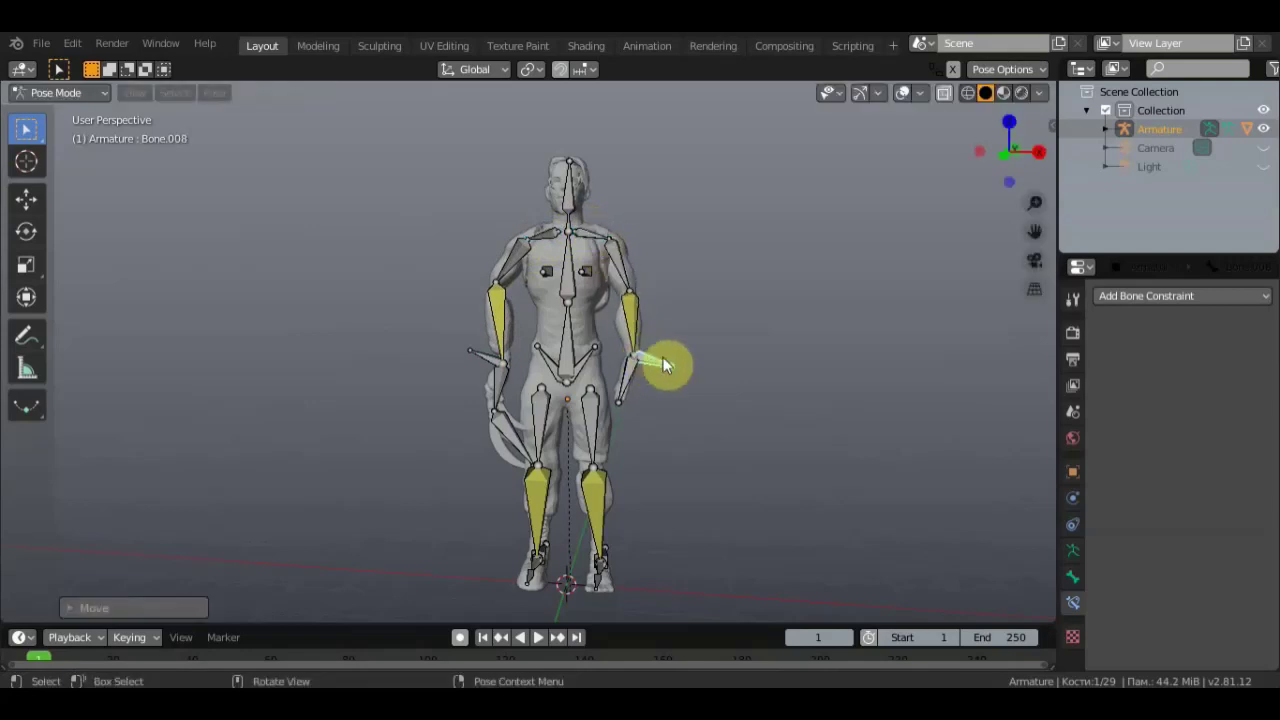
{"action": "key", "text": "g"}
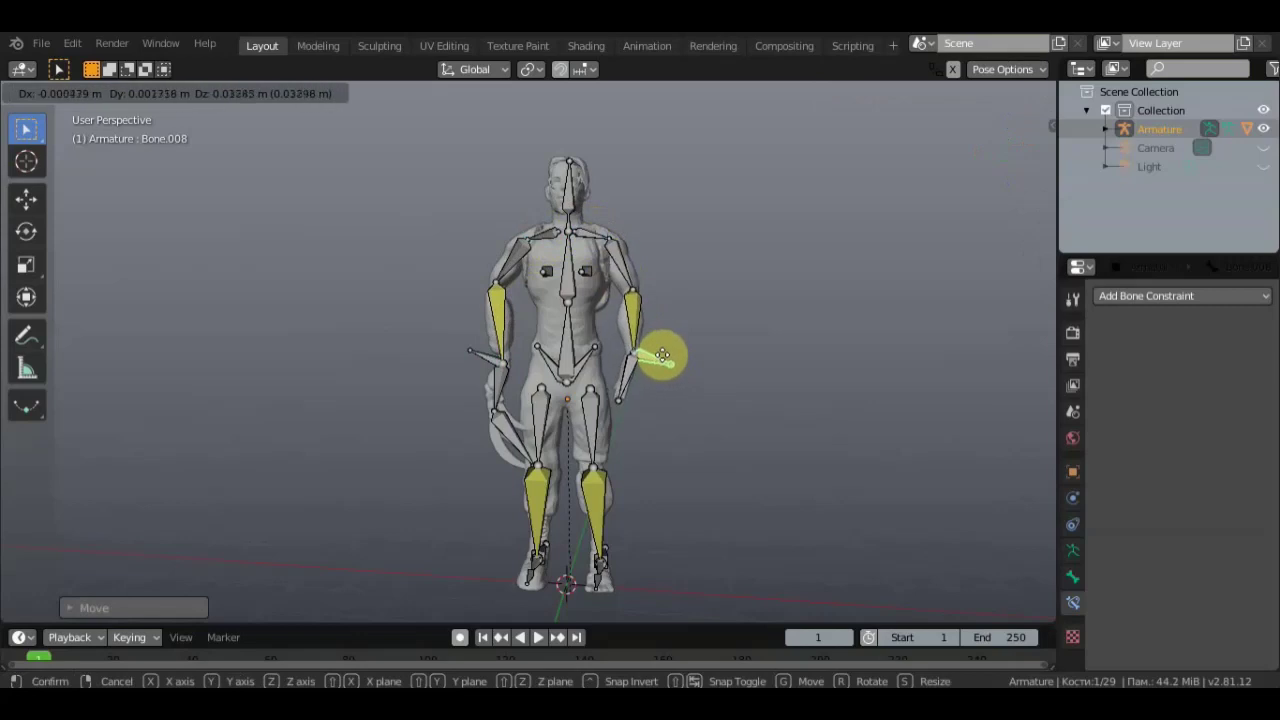
{"action": "key", "text": "r"}
{"action": "left_click", "coordinate": [663, 352]}
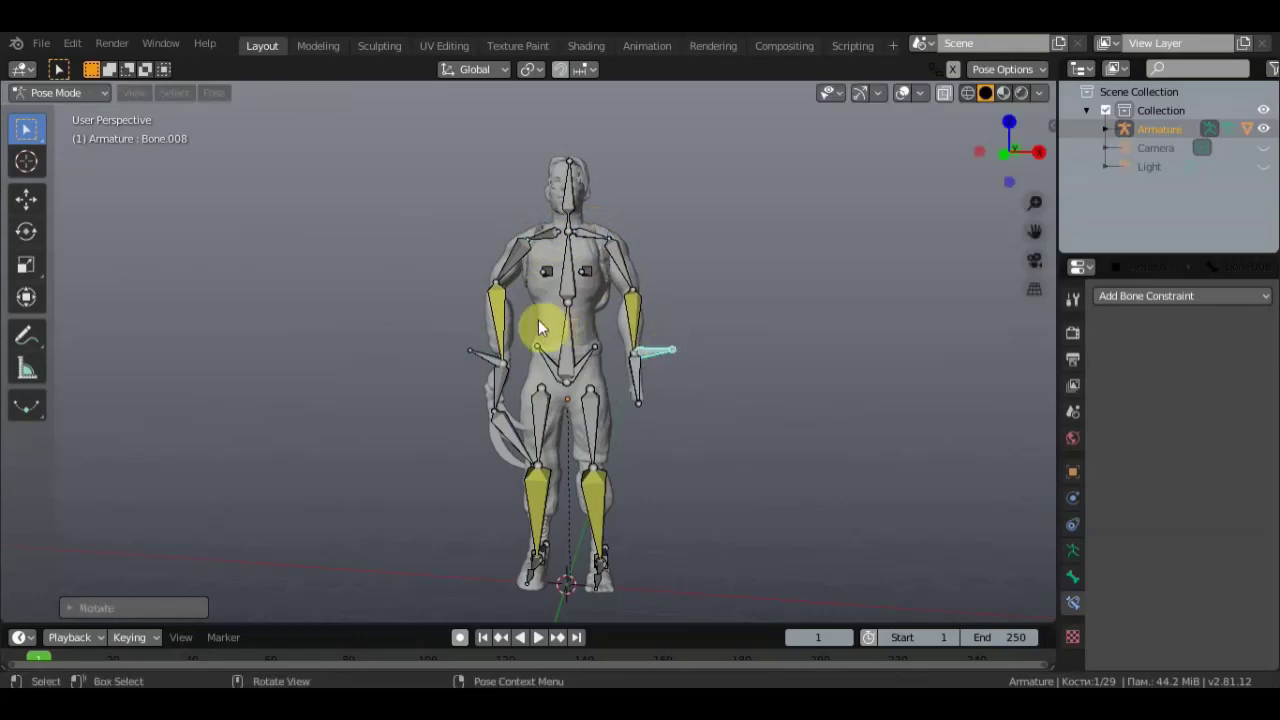
{"action": "left_click", "coordinate": [490, 366]}
{"action": "key", "text": "g"}
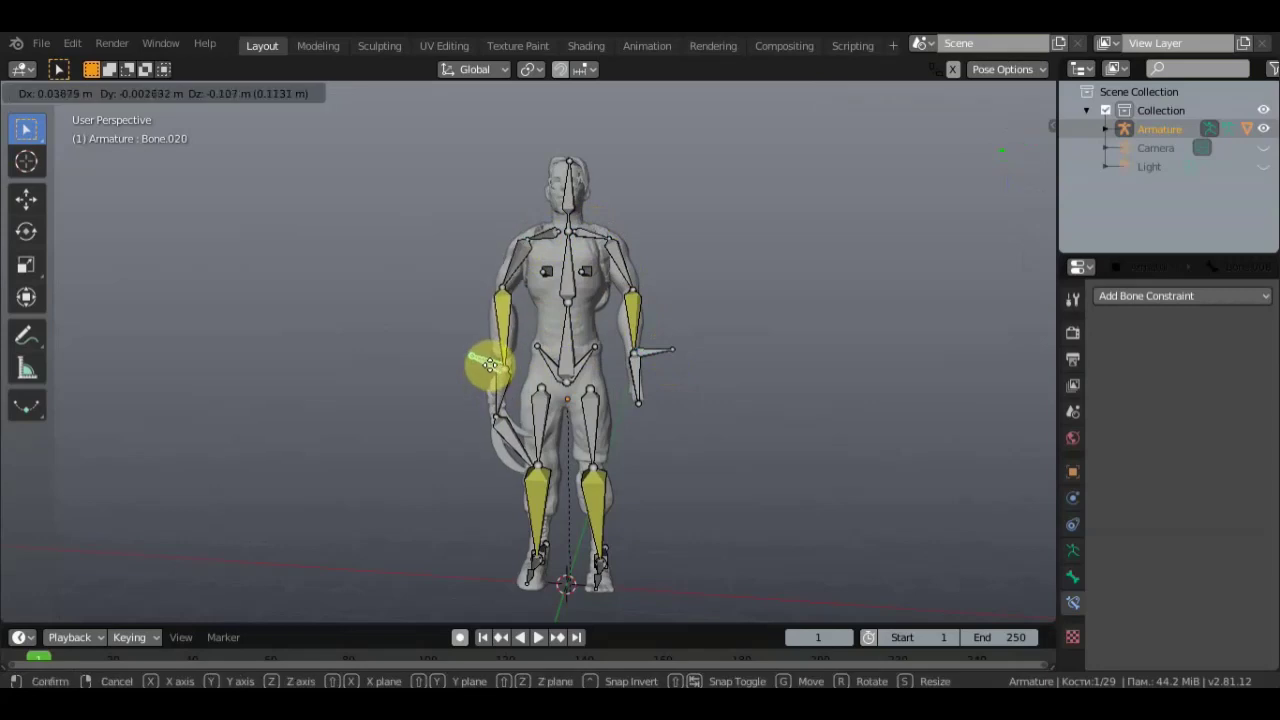
{"action": "left_click", "coordinate": [495, 376]}
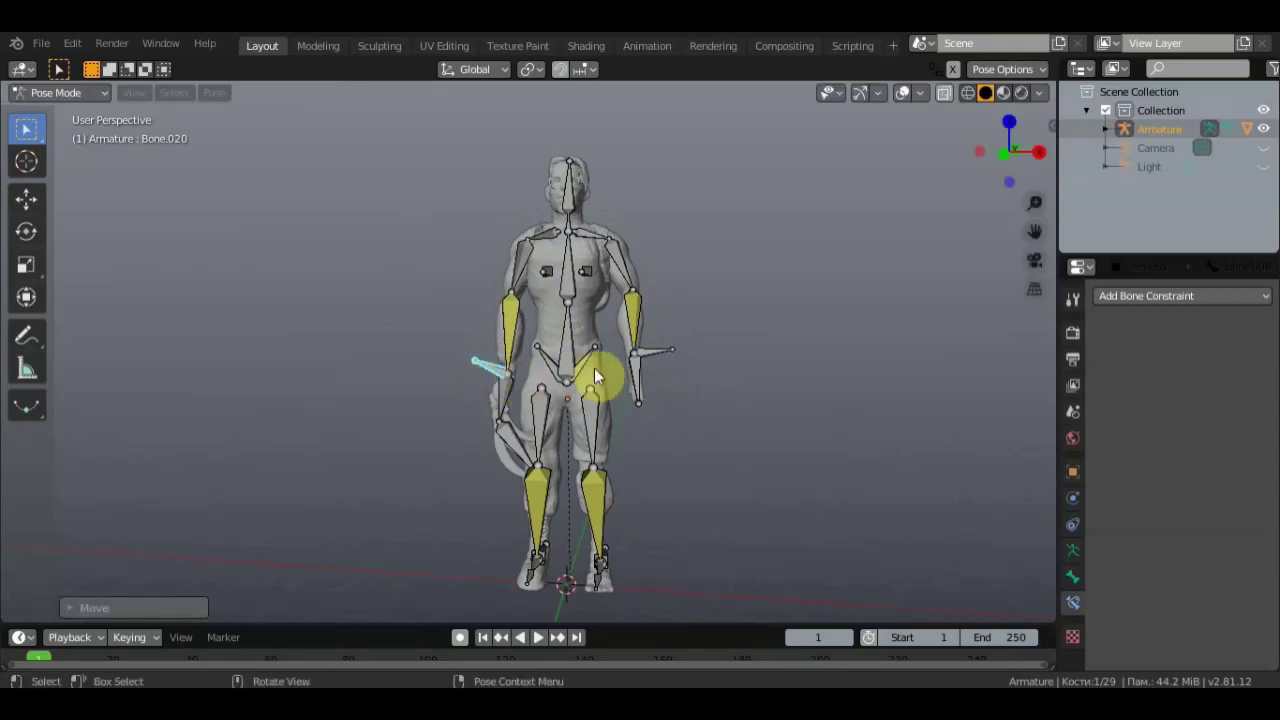
{"action": "mouse_move", "coordinate": [657, 493]}
{"action": "middle_mouse_down"}
{"action": "mouse_move", "coordinate": [572, 460]}
{"action": "mouse_move", "coordinate": [448, 448]}
{"action": "mouse_move", "coordinate": [286, 471]}
{"action": "middle_mouse_up"}
Step: Lower the hip root bone toward kneeling and rotate the shin bone
{"action": "left_click", "coordinate": [487, 350]}
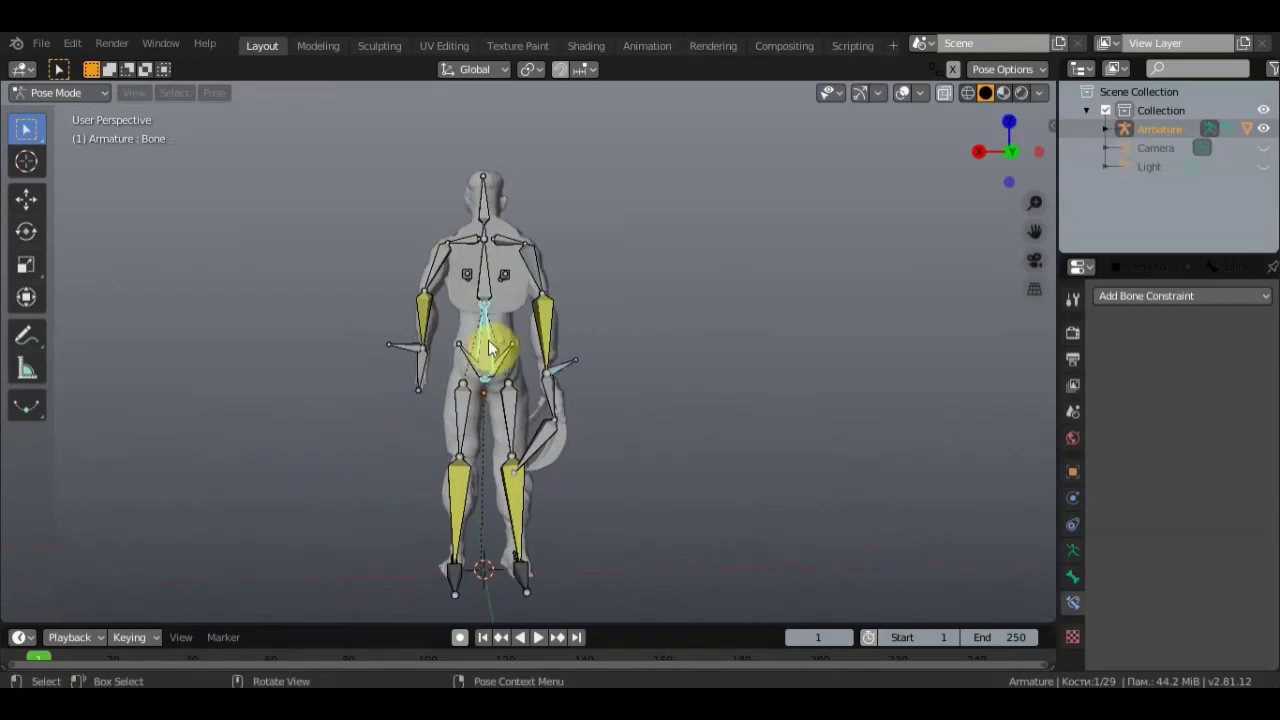
{"action": "key", "text": "g"}
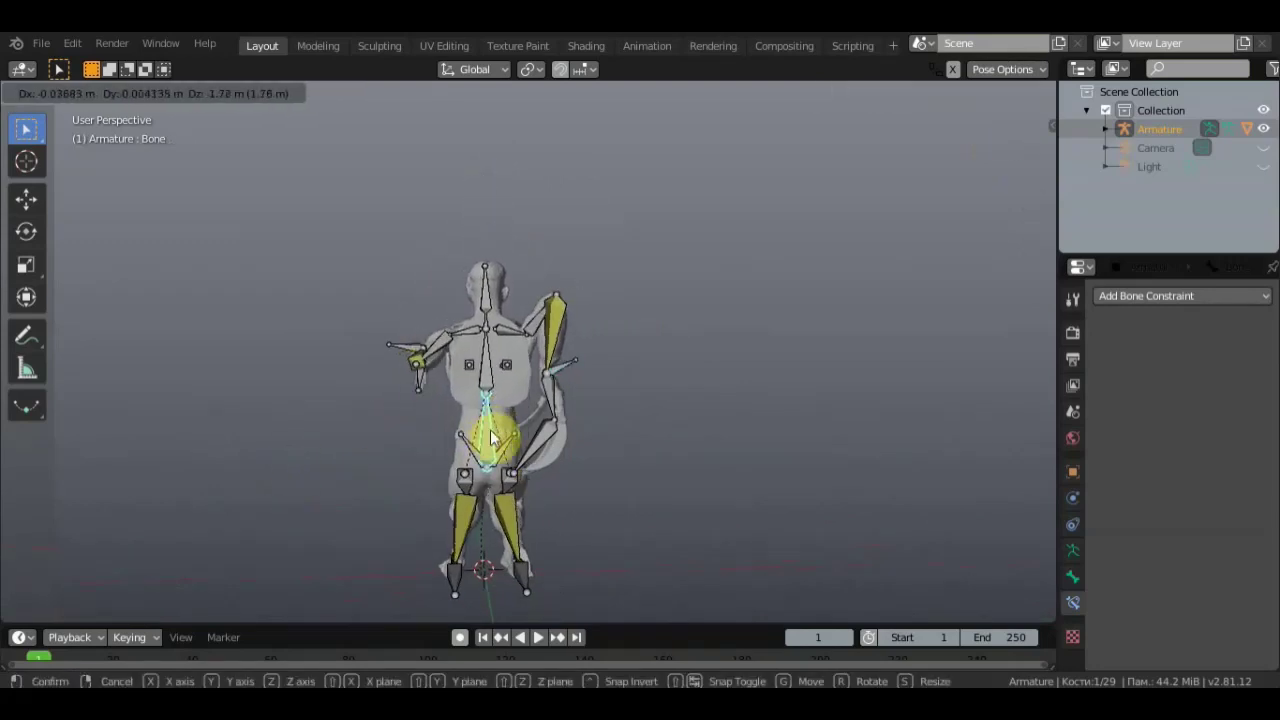
{"action": "left_click", "coordinate": [491, 434]}
{"action": "middle_click_drag", "start_coordinate": [517, 465], "coordinate": [925, 450]}
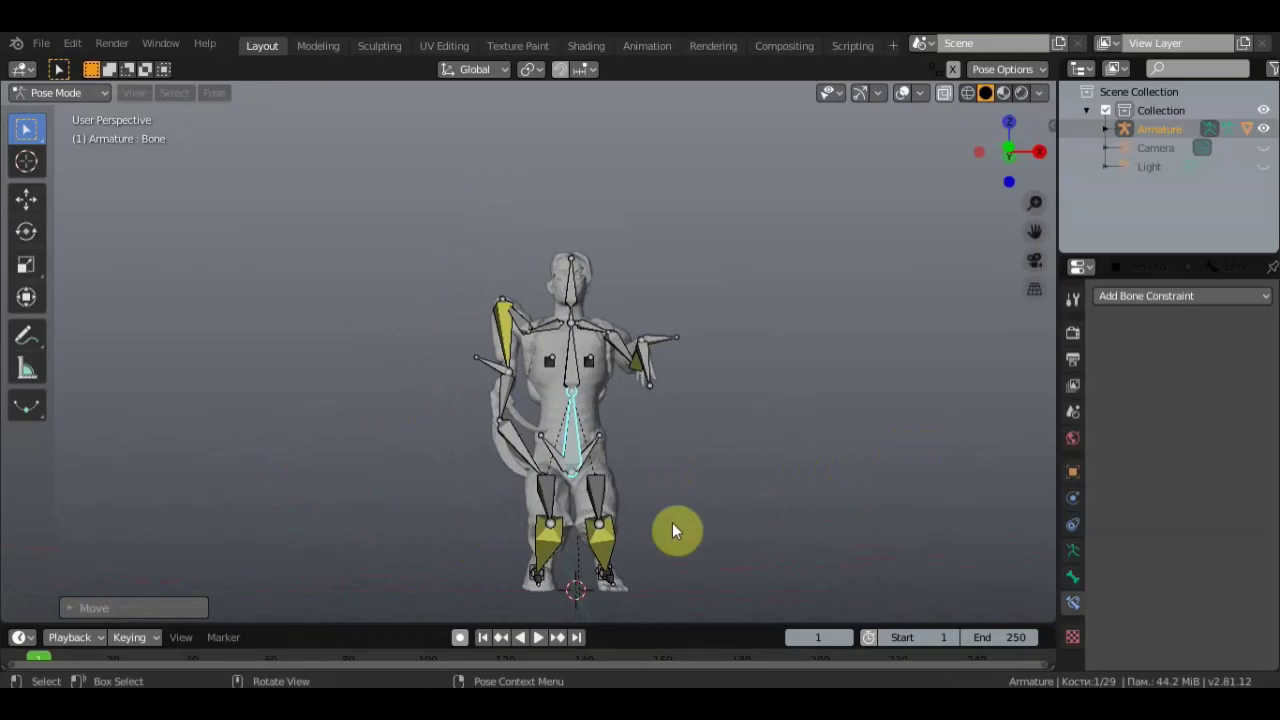
{"action": "left_click", "coordinate": [545, 540]}
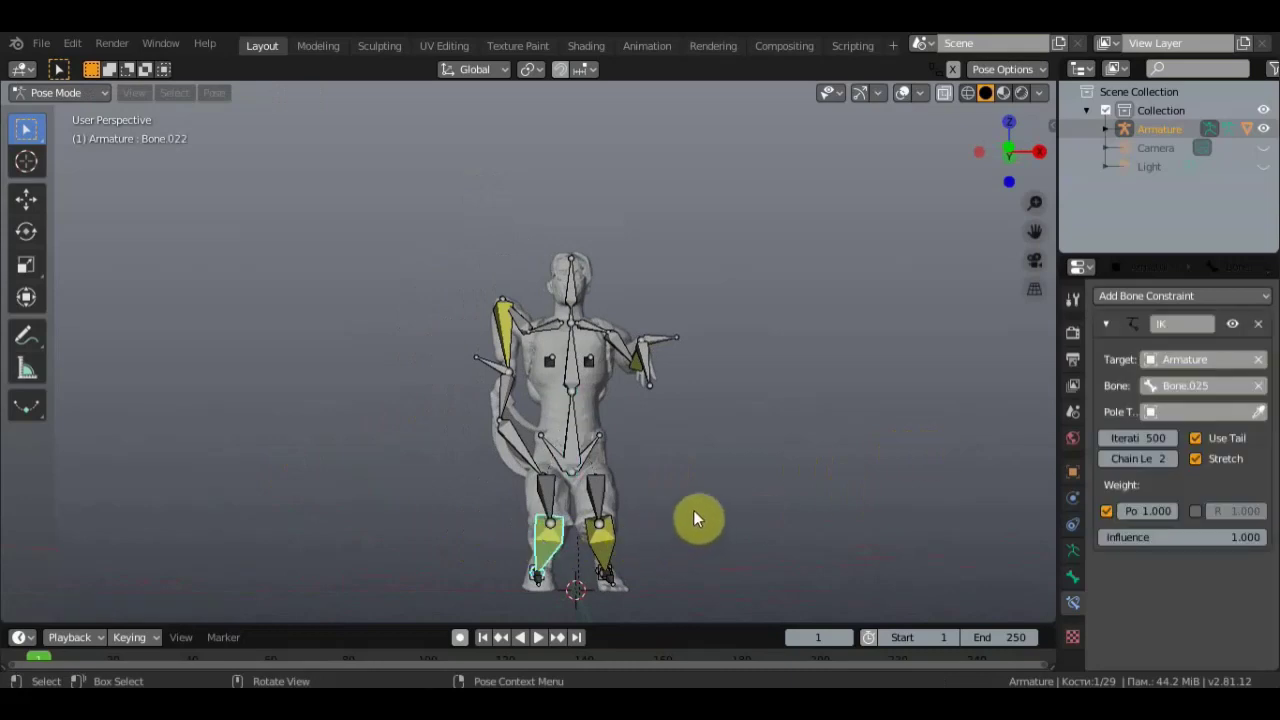
{"action": "key", "text": "r"}
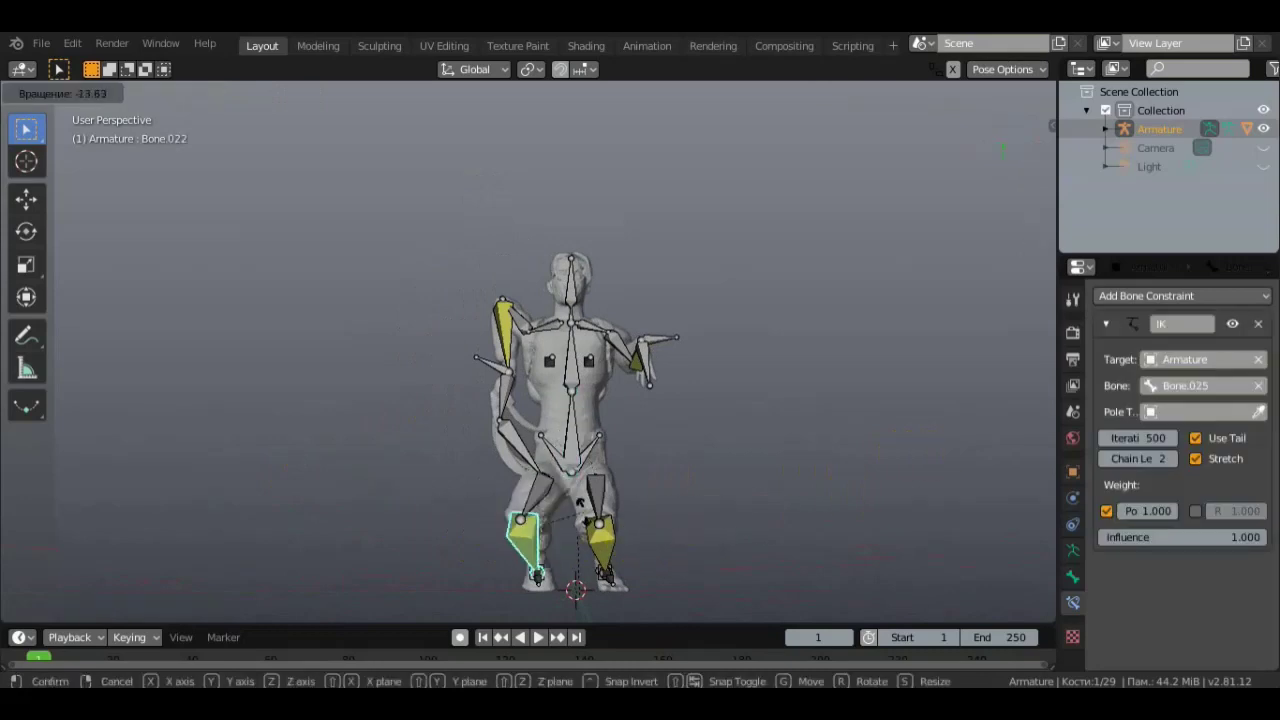
{"action": "left_click", "coordinate": [686, 506]}
Step: Move and rotate foot bone Bone.013 to fold the leg, and rotate Bone.012
{"action": "middle_click_drag", "start_coordinate": [687, 512], "coordinate": [494, 493]}
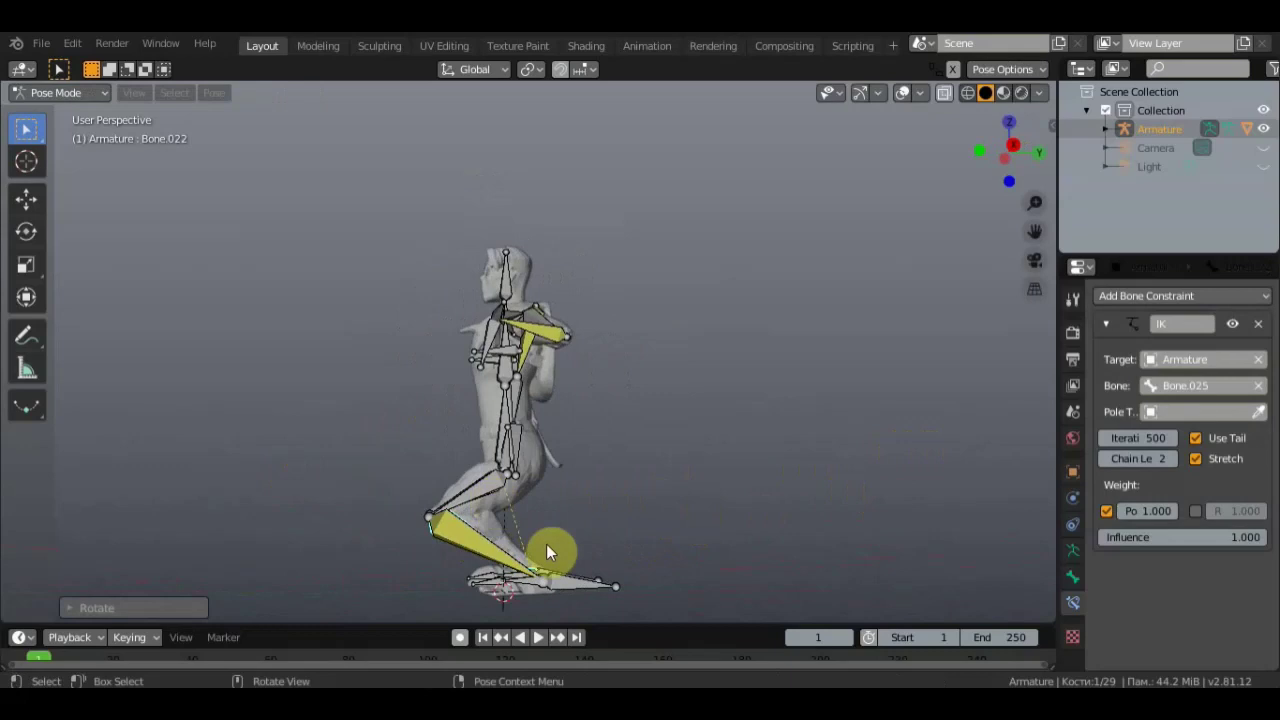
{"action": "left_click", "coordinate": [594, 579]}
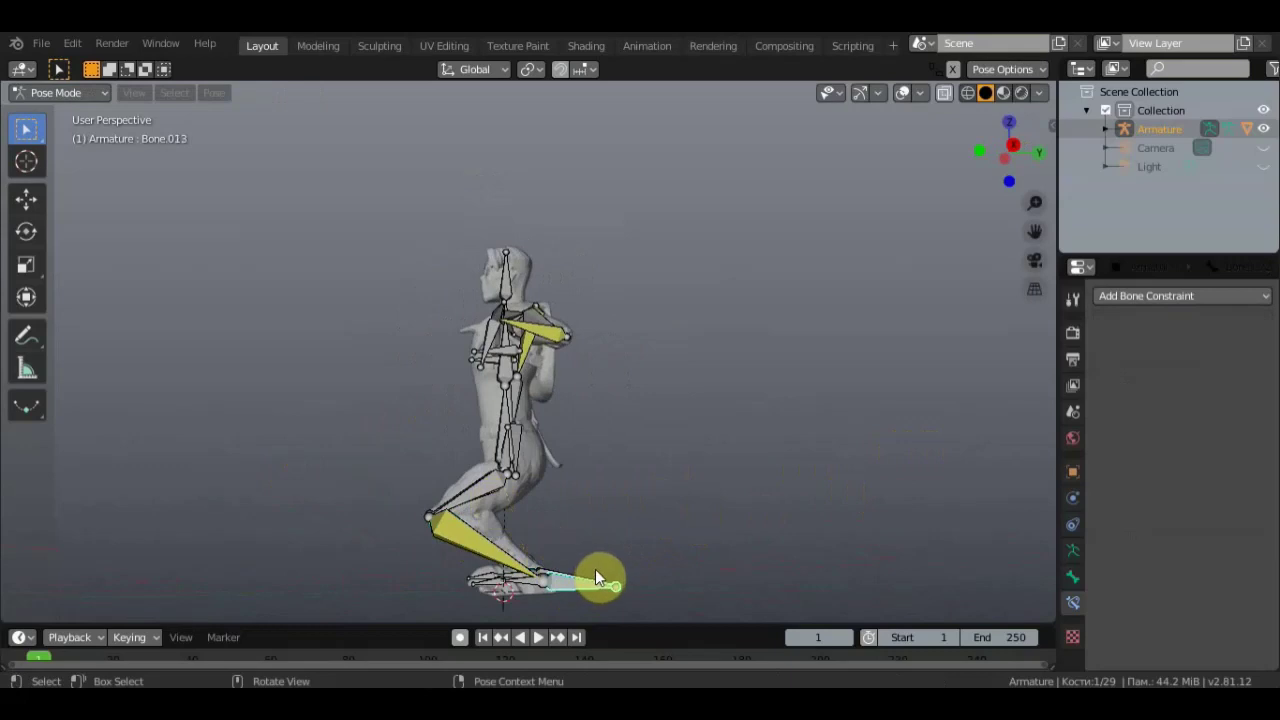
{"action": "key", "text": "g"}
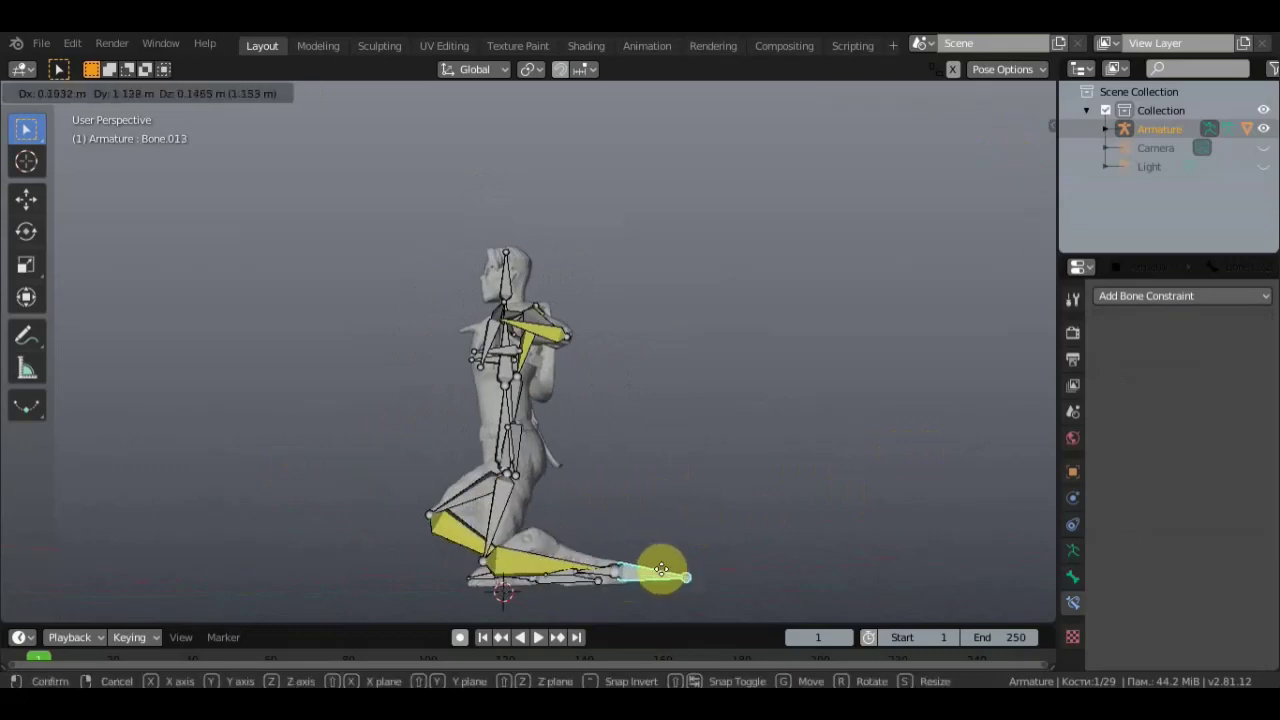
{"action": "left_click", "coordinate": [662, 575]}
{"action": "key", "text": "r"}
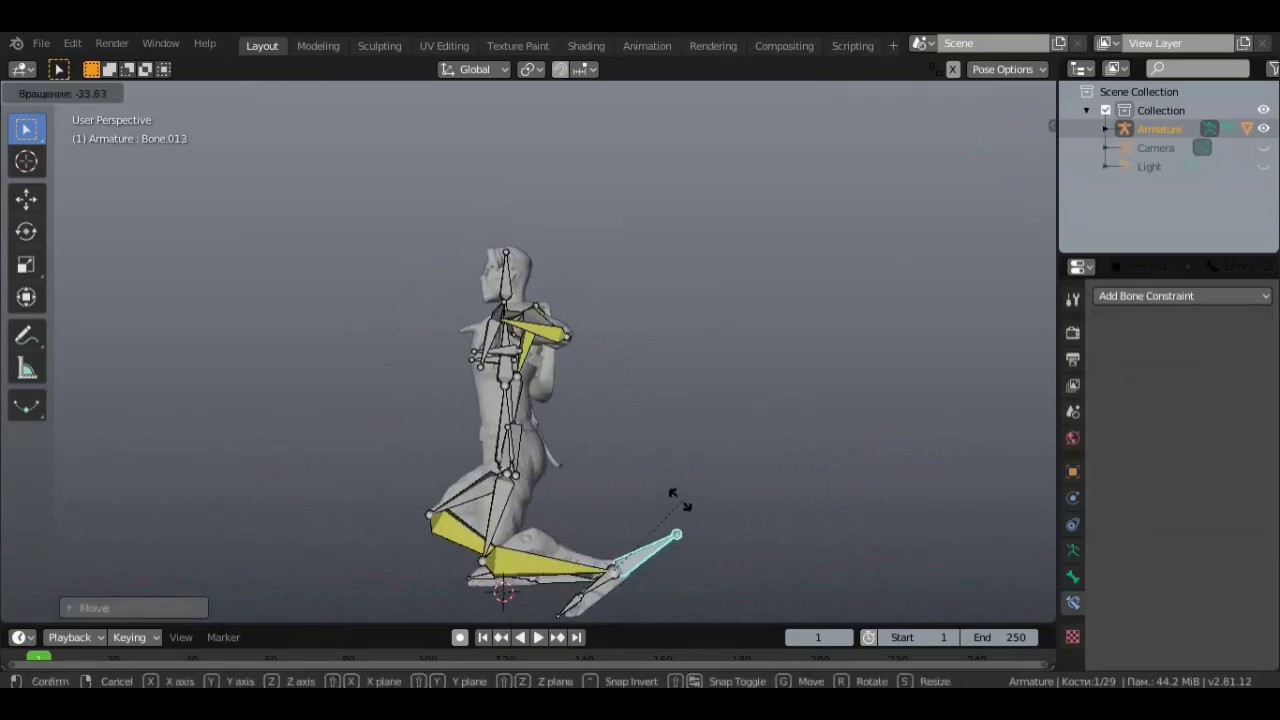
{"action": "left_click", "coordinate": [648, 575]}
{"action": "left_click", "coordinate": [580, 606]}
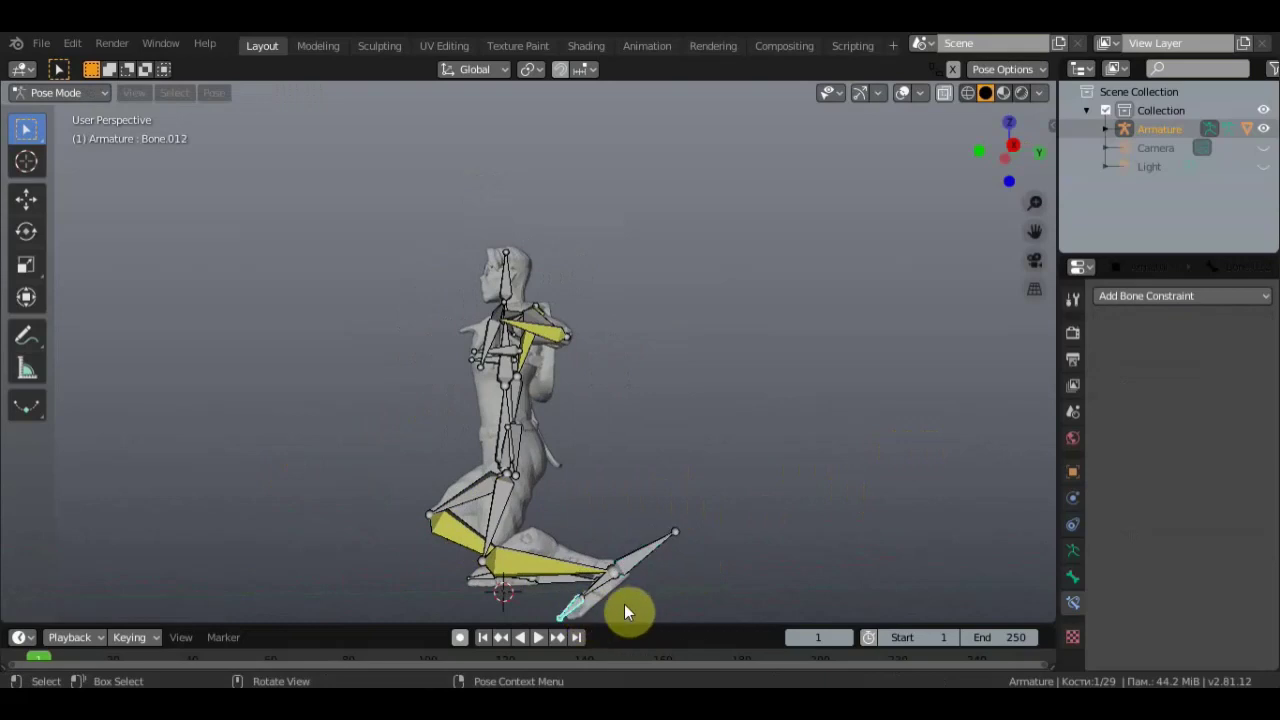
{"action": "key", "text": "r"}
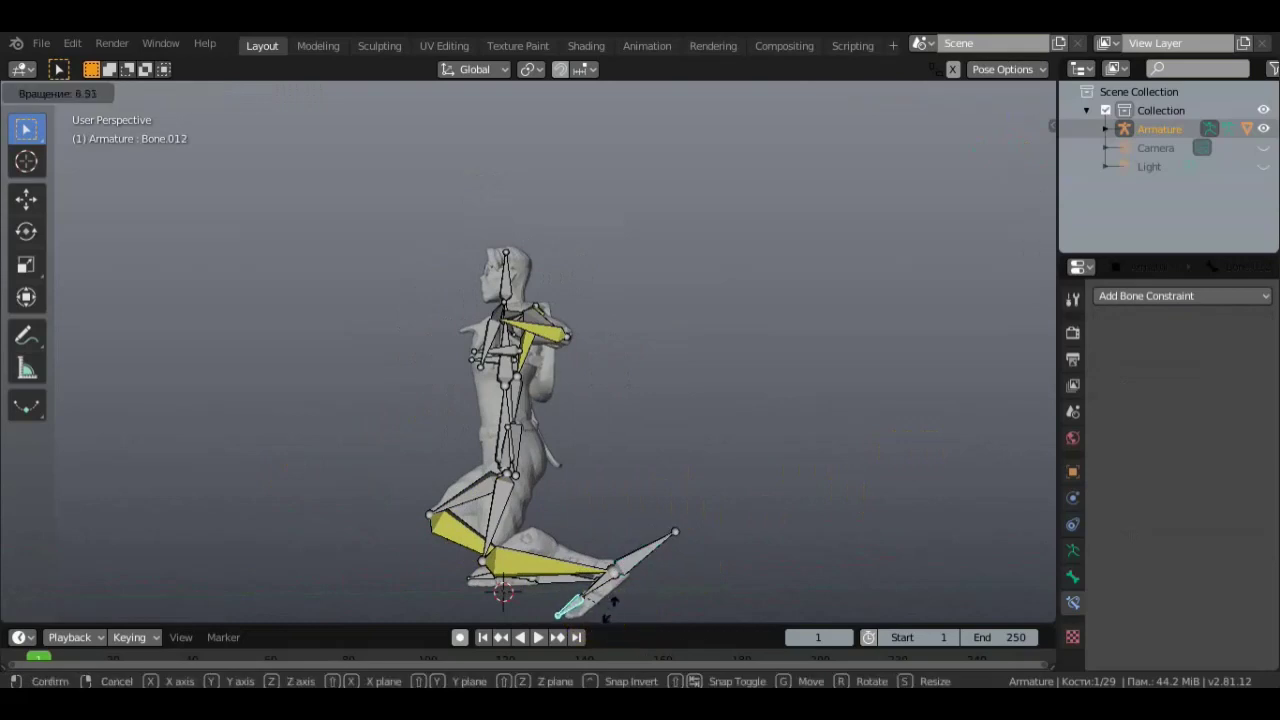
{"action": "left_click", "coordinate": [591, 89]}
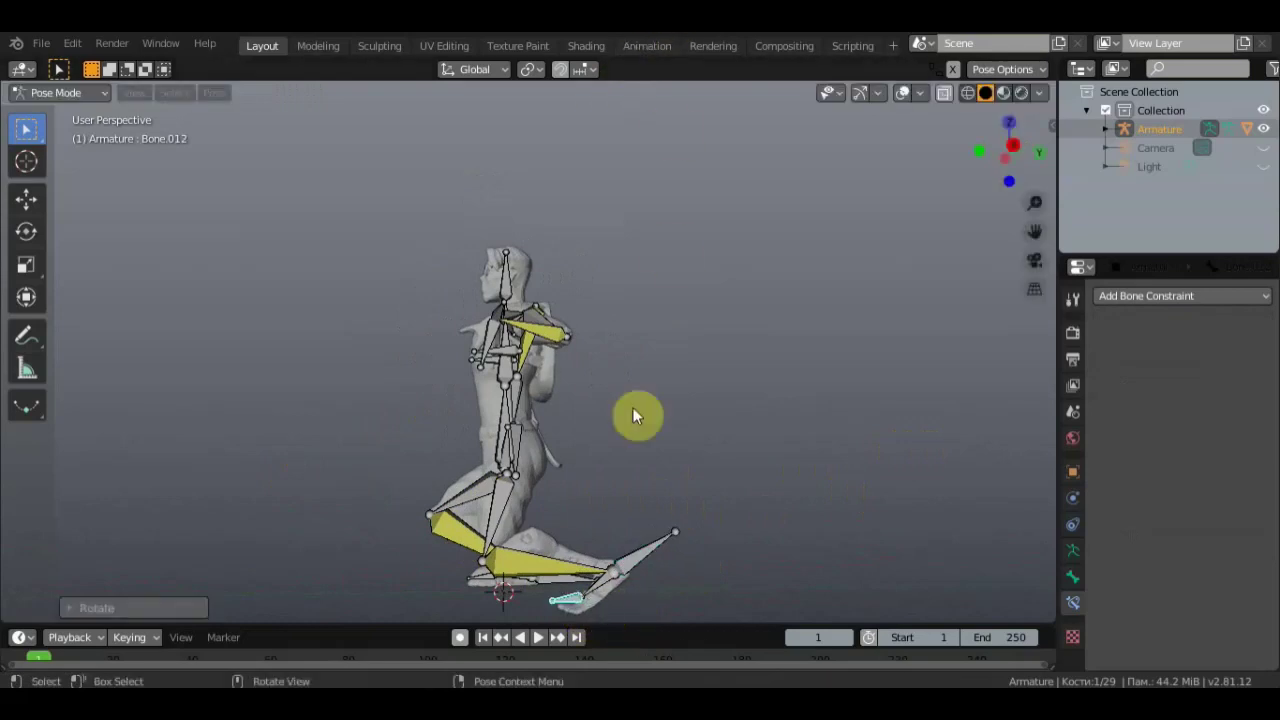
Step: Rotate Bone.013 again and raise it so the foot angles upright
{"action": "left_click", "coordinate": [648, 552]}
{"action": "key", "text": "r"}
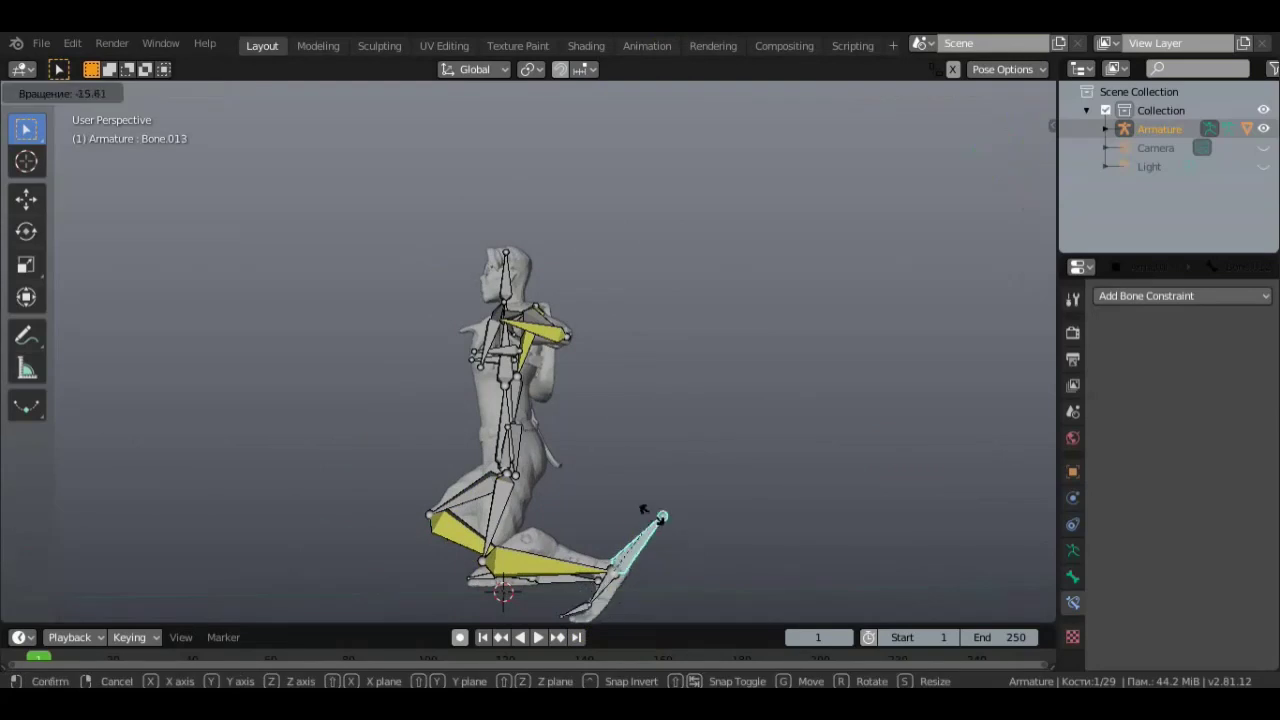
{"action": "left_click", "coordinate": [643, 508]}
{"action": "key", "text": "g"}
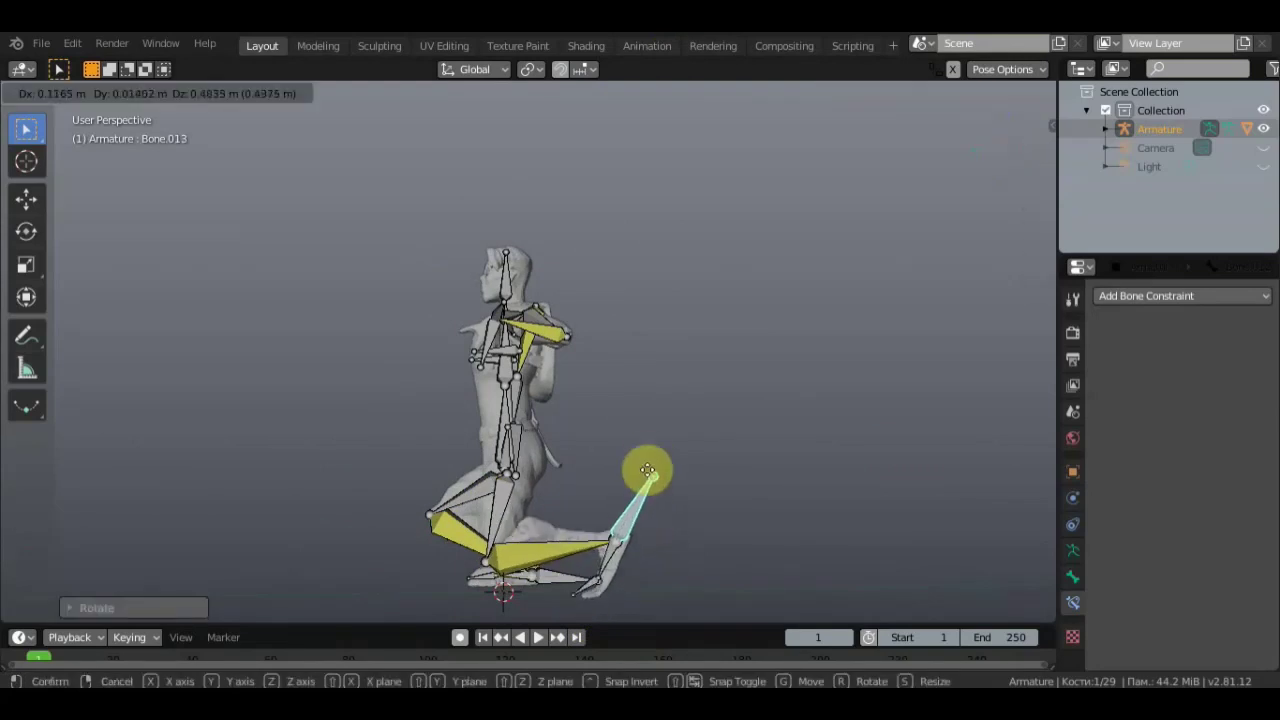
{"action": "left_click", "coordinate": [650, 478]}
Step: Rotate and lower the root spine bone to tilt the torso down
{"action": "middle_click_drag", "start_coordinate": [591, 500], "coordinate": [792, 500]}
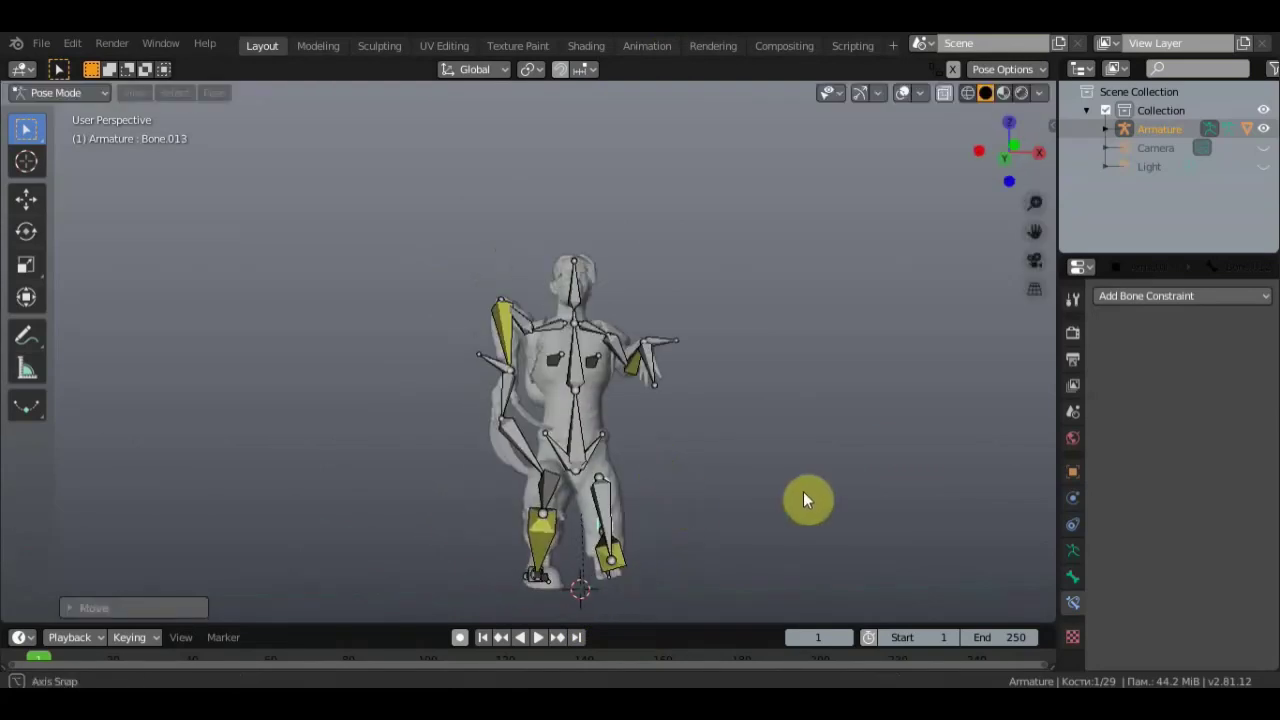
{"action": "left_click", "coordinate": [578, 440]}
{"action": "key", "text": "r"}
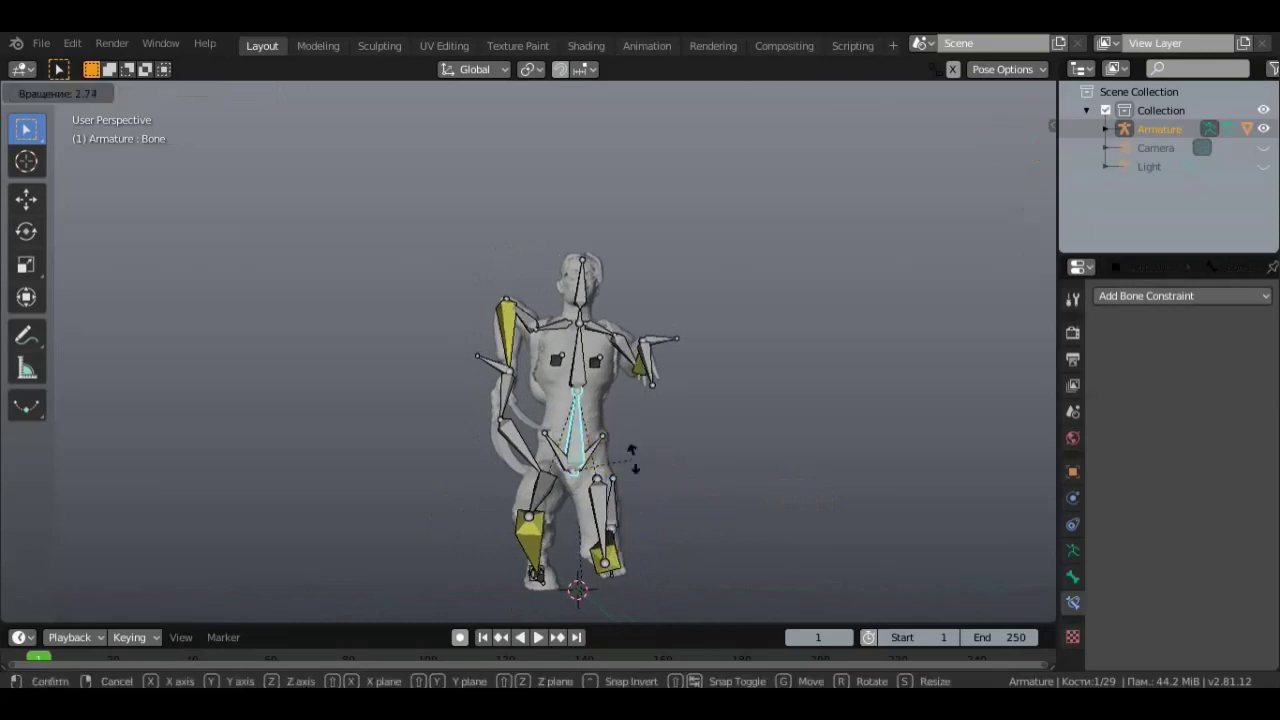
{"action": "left_click", "coordinate": [635, 463]}
{"action": "key", "text": "g"}
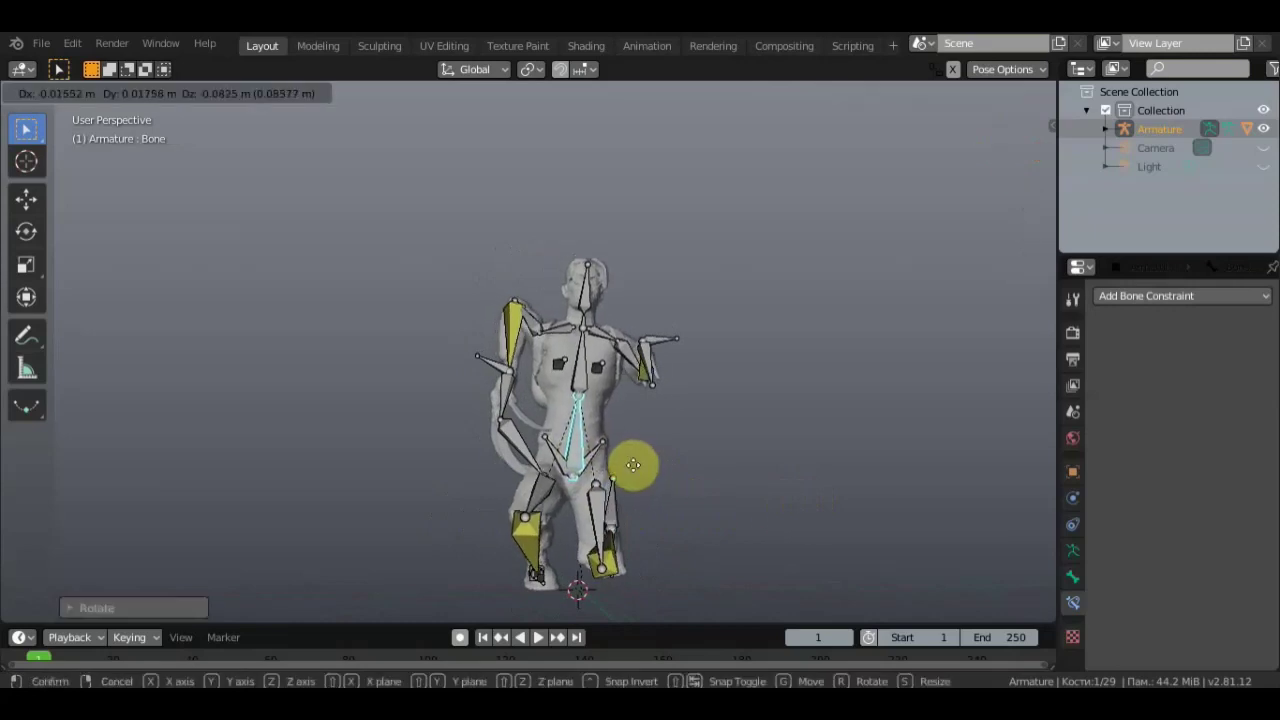
{"action": "left_click", "coordinate": [633, 481]}
Step: Move the arm control bone Bone.020 down and closer to the body
{"action": "left_click", "coordinate": [494, 362]}
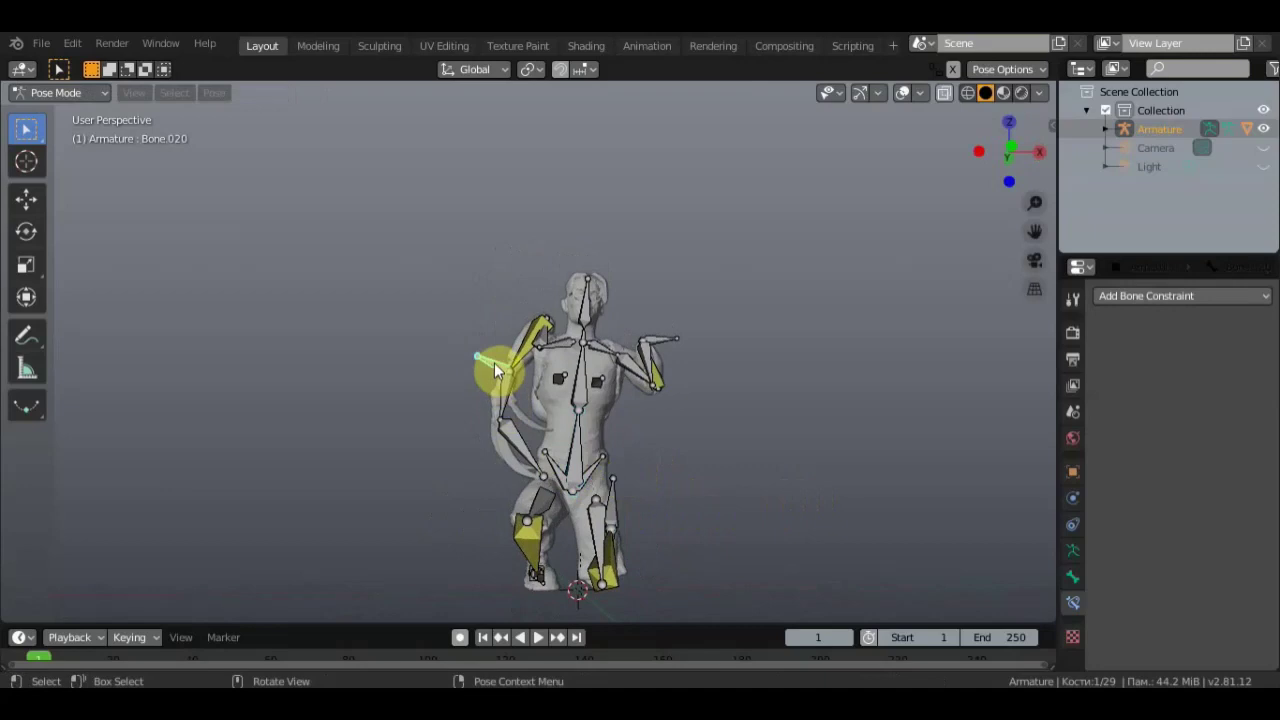
{"action": "key", "text": "g"}
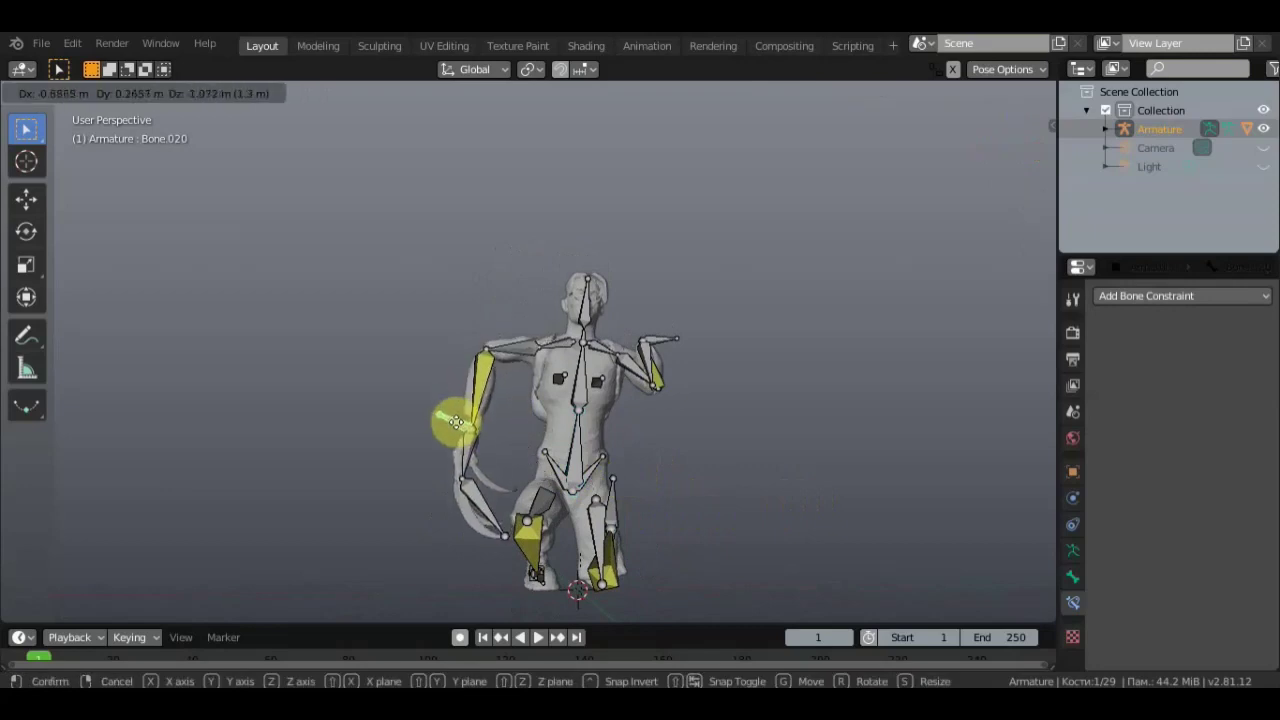
{"action": "left_click", "coordinate": [476, 465]}
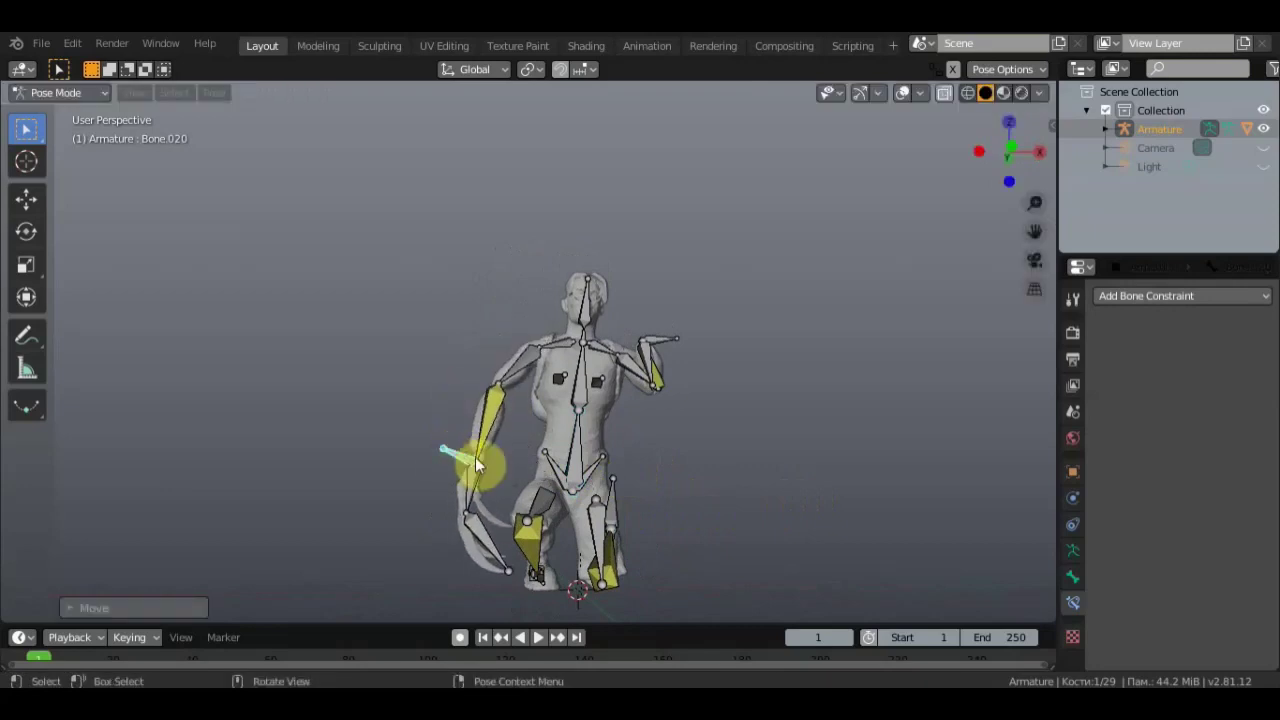
{"action": "key", "text": "g"}
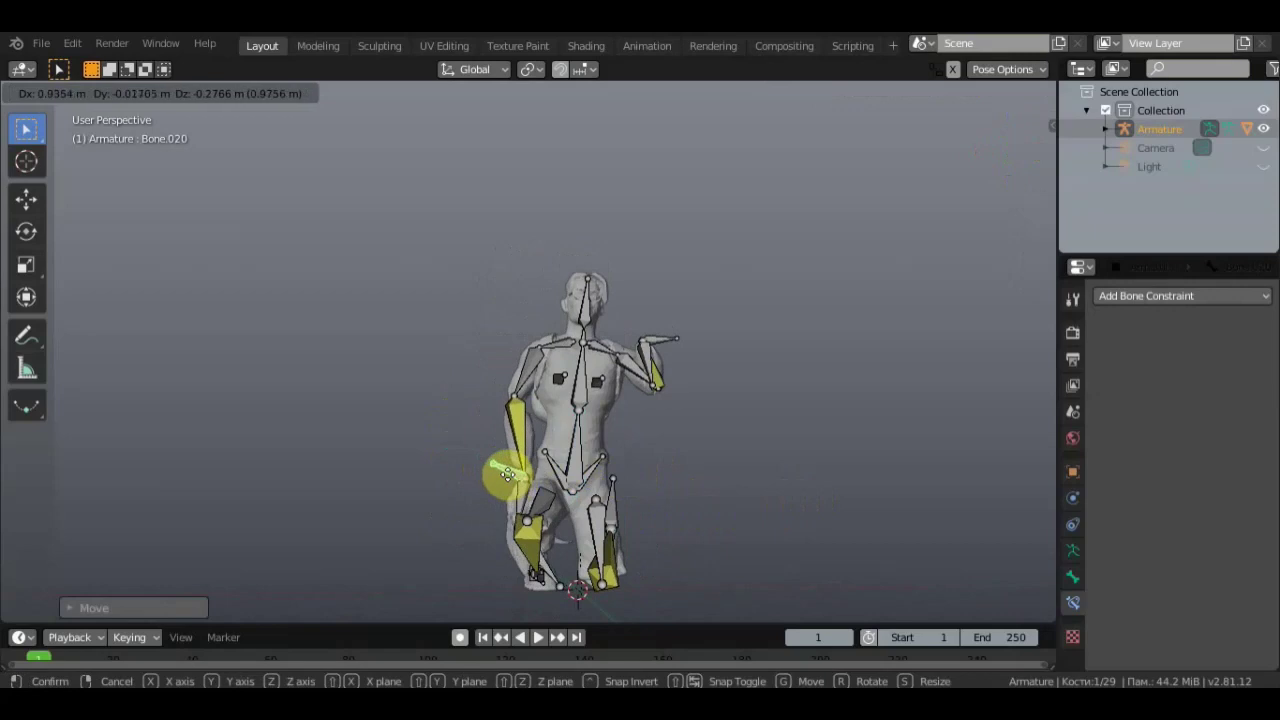
{"action": "left_click", "coordinate": [553, 474]}
{"action": "right_click", "coordinate": [553, 474]}
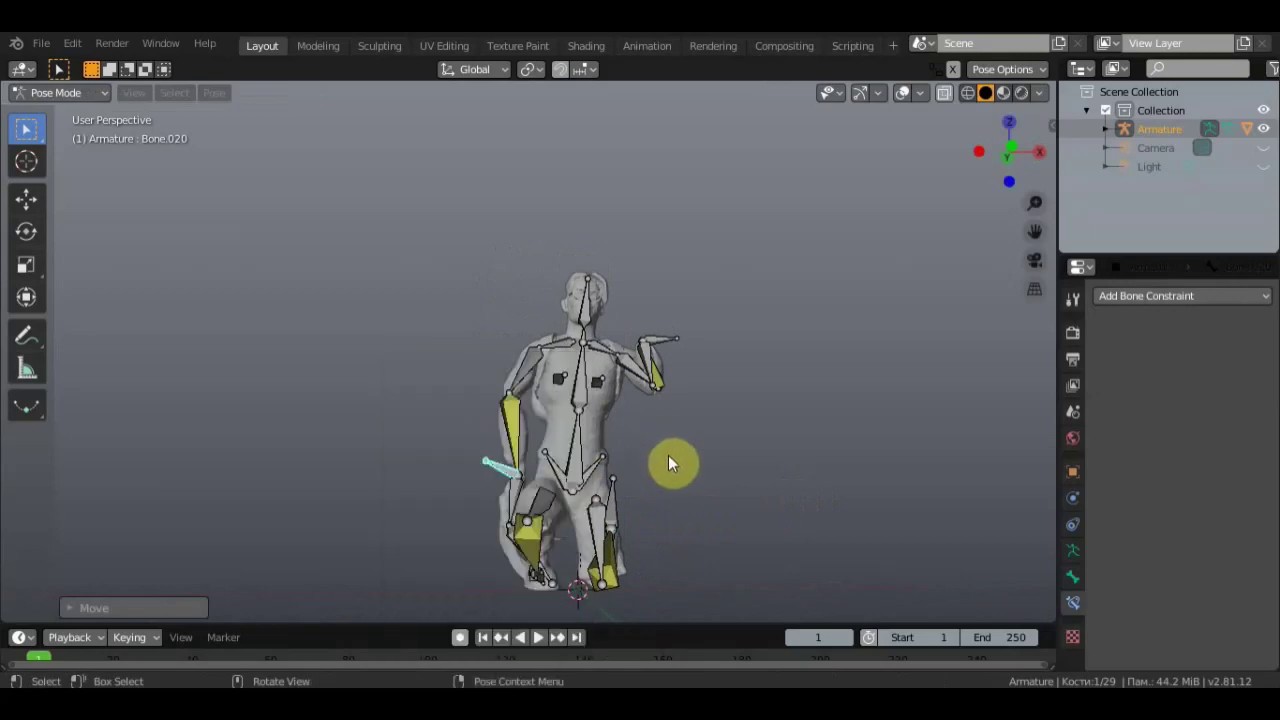
Step: Reposition and rotate the selected leg and limb bones to refine the kneeling pose
{"action": "mouse_move", "coordinate": [671, 465]}
{"action": "middle_mouse_down"}
{"action": "mouse_move", "coordinate": [814, 466]}
{"action": "mouse_move", "coordinate": [571, 471]}
{"action": "mouse_move", "coordinate": [623, 470]}
{"action": "middle_mouse_up"}
{"action": "key", "text": "g"}
{"action": "left_click", "coordinate": [800, 466]}
{"action": "key", "text": "r"}
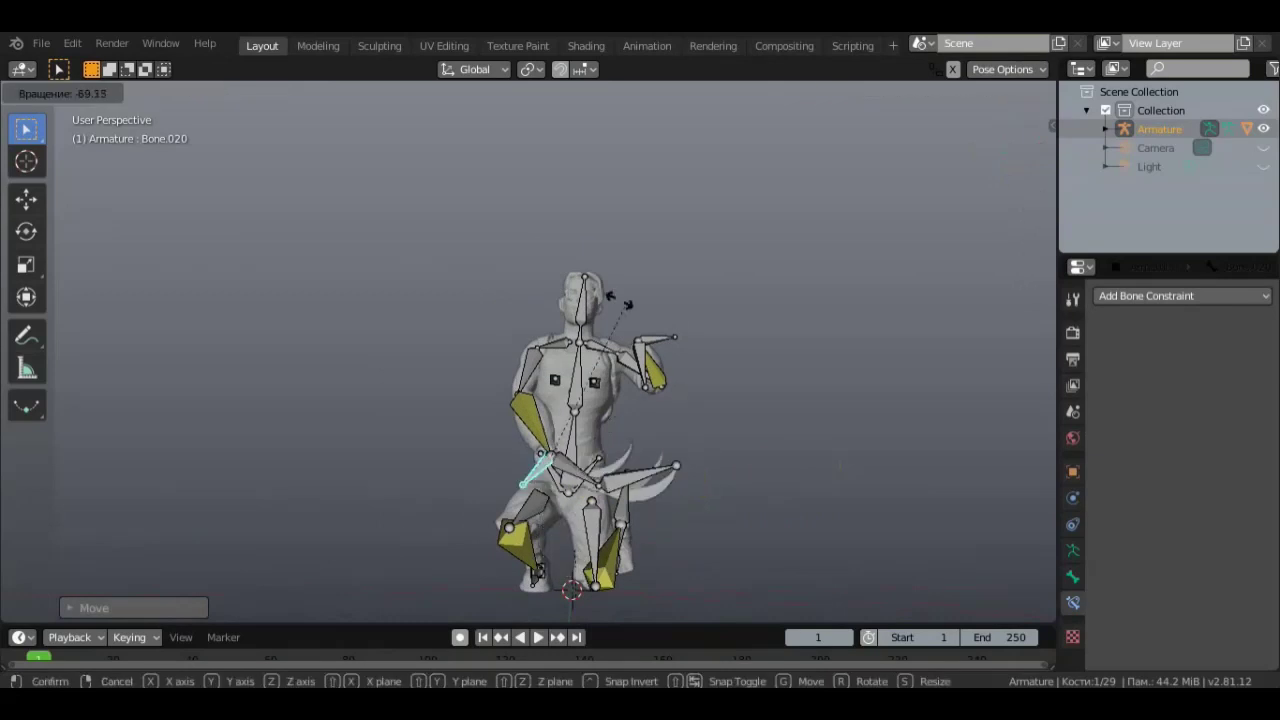
{"action": "left_click", "coordinate": [623, 383]}
{"action": "middle_click_drag", "start_coordinate": [623, 383], "coordinate": [679, 408]}
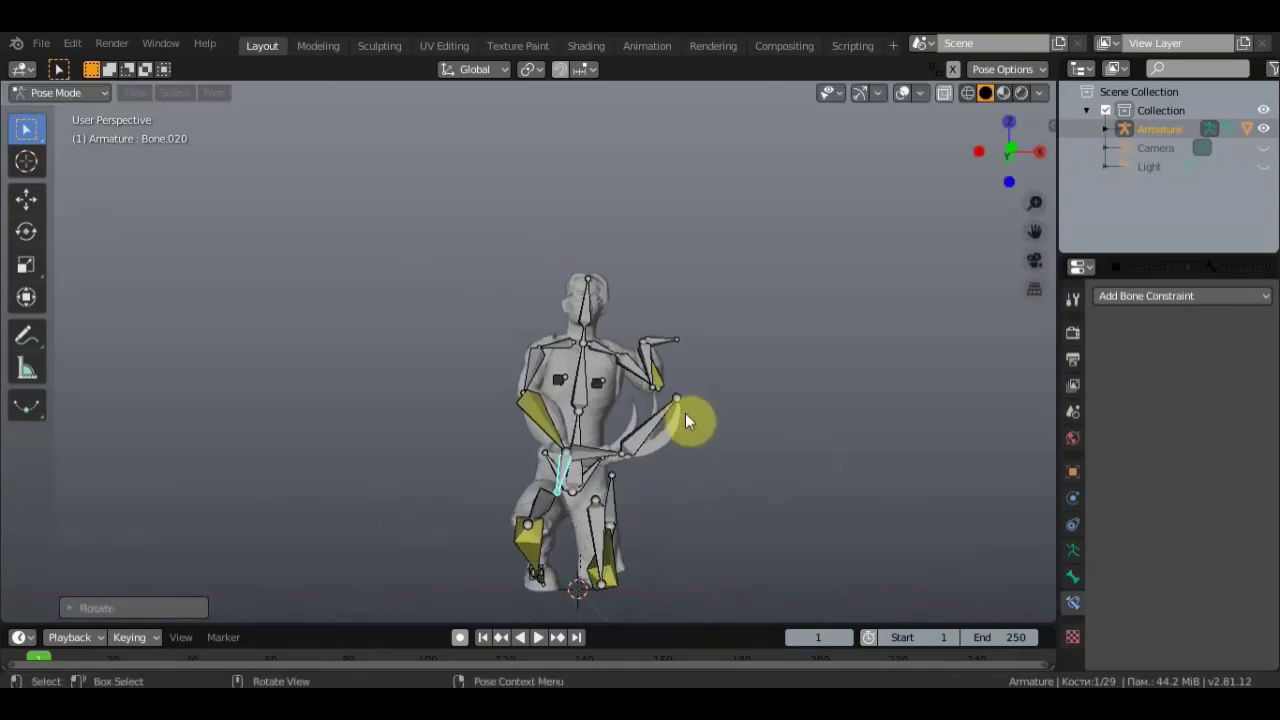
{"action": "key", "text": "g"}
{"action": "left_click", "coordinate": [628, 447]}
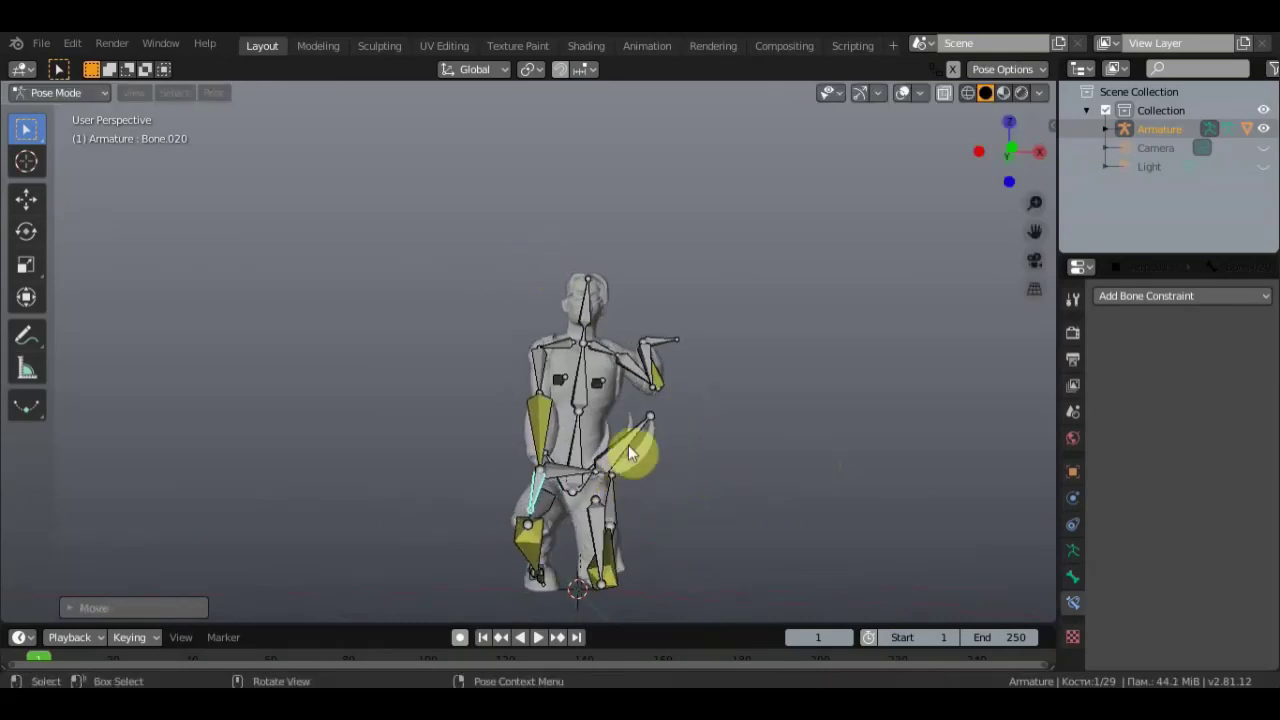
Step: Turn the head bone Bone.003, leaving the chest bone Bone.001 unrotated
{"action": "left_click", "coordinate": [578, 382]}
{"action": "key", "text": "r"}
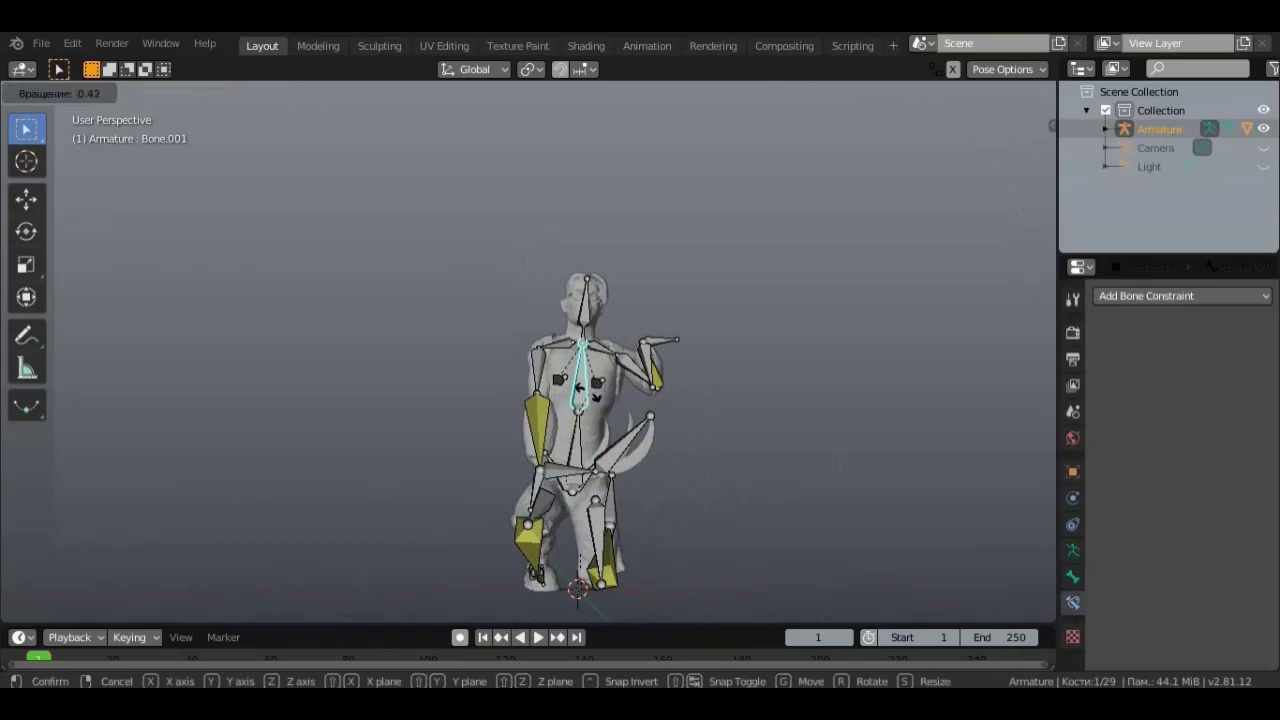
{"action": "right_click", "coordinate": [588, 398]}
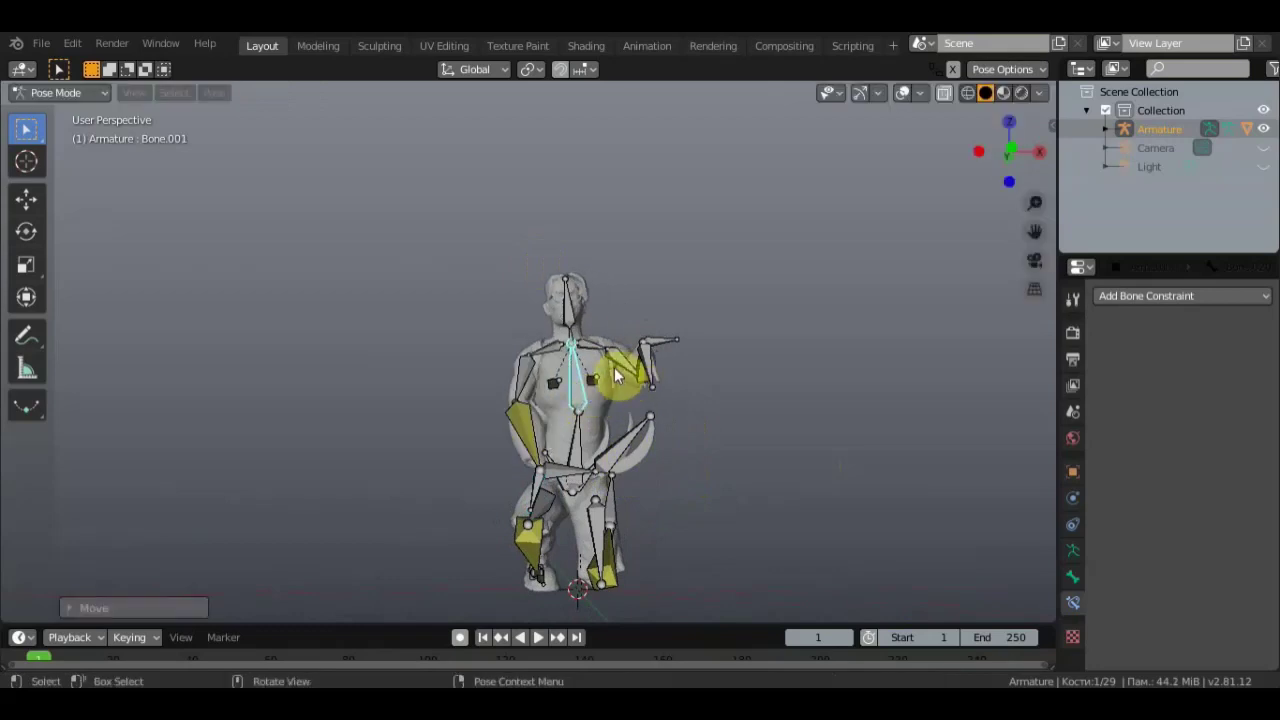
{"action": "left_click", "coordinate": [572, 318]}
{"action": "key", "text": "r"}
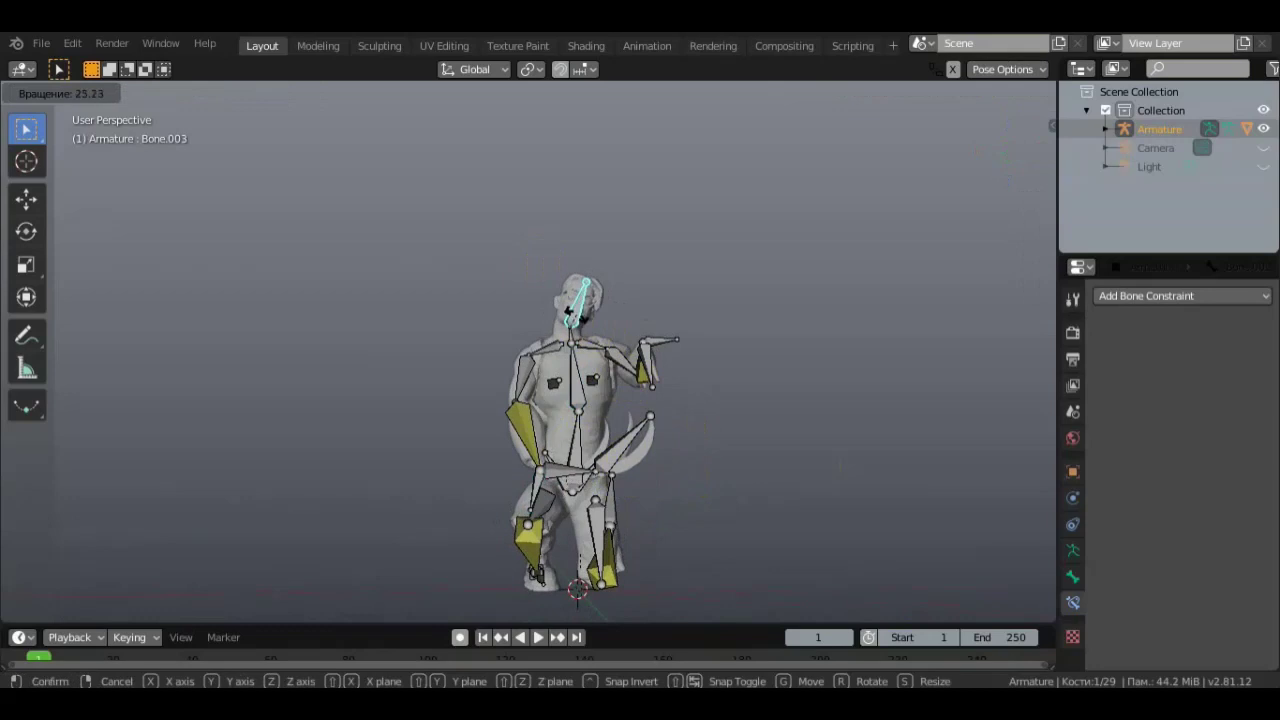
{"action": "left_click", "coordinate": [573, 318]}
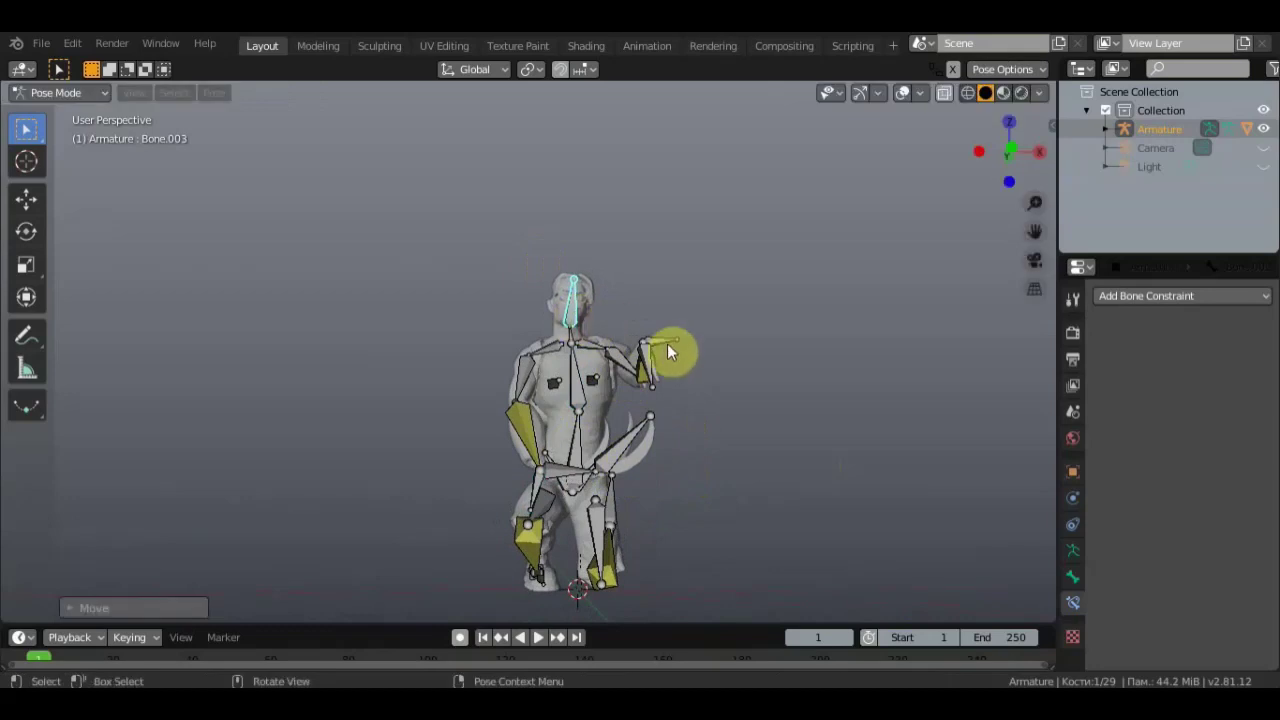
Step: Lower the hand bone Bone.008 beside the body
{"action": "left_click", "coordinate": [664, 346]}
{"action": "key", "text": "g"}
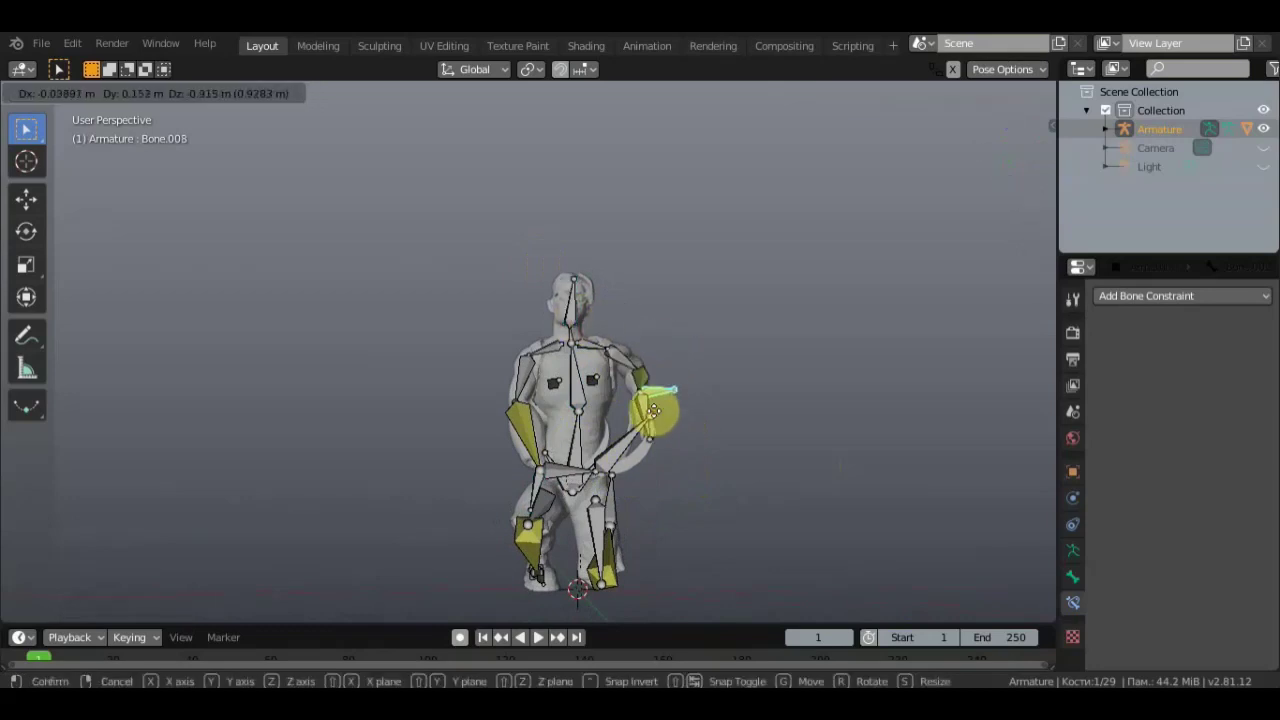
{"action": "left_click", "coordinate": [670, 427]}
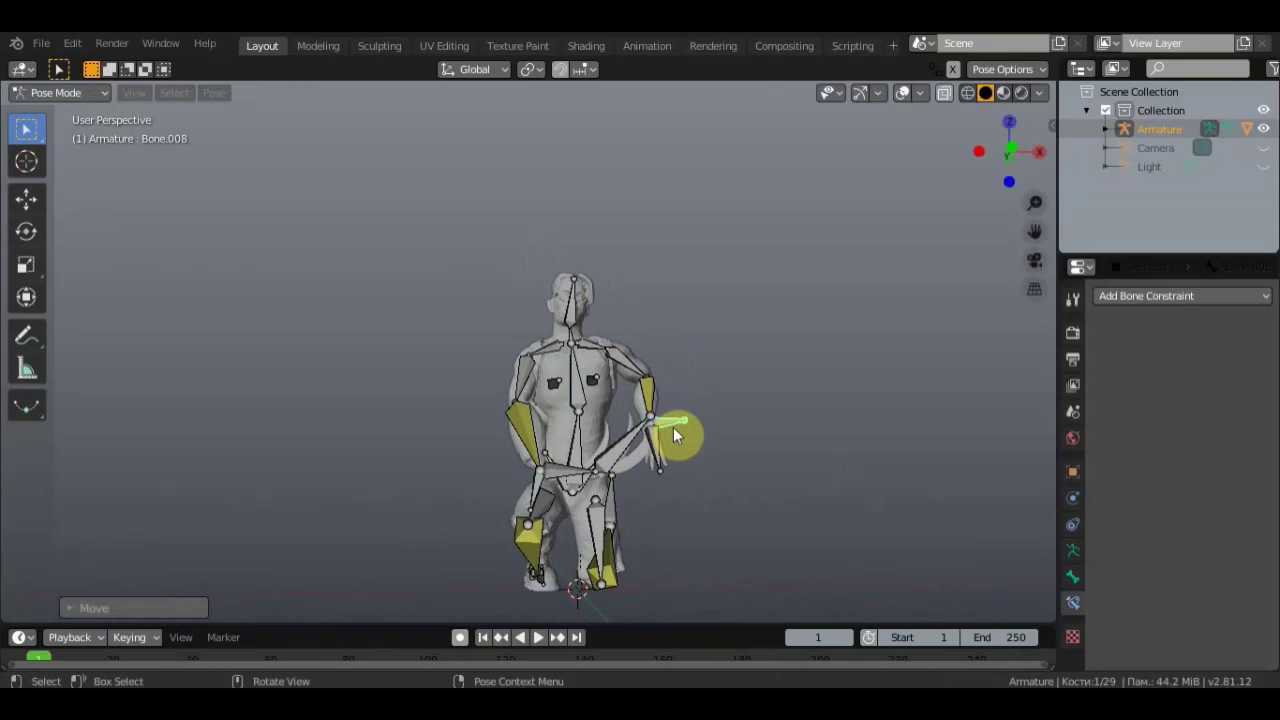
{"action": "middle_click_drag", "start_coordinate": [673, 427], "coordinate": [489, 446]}
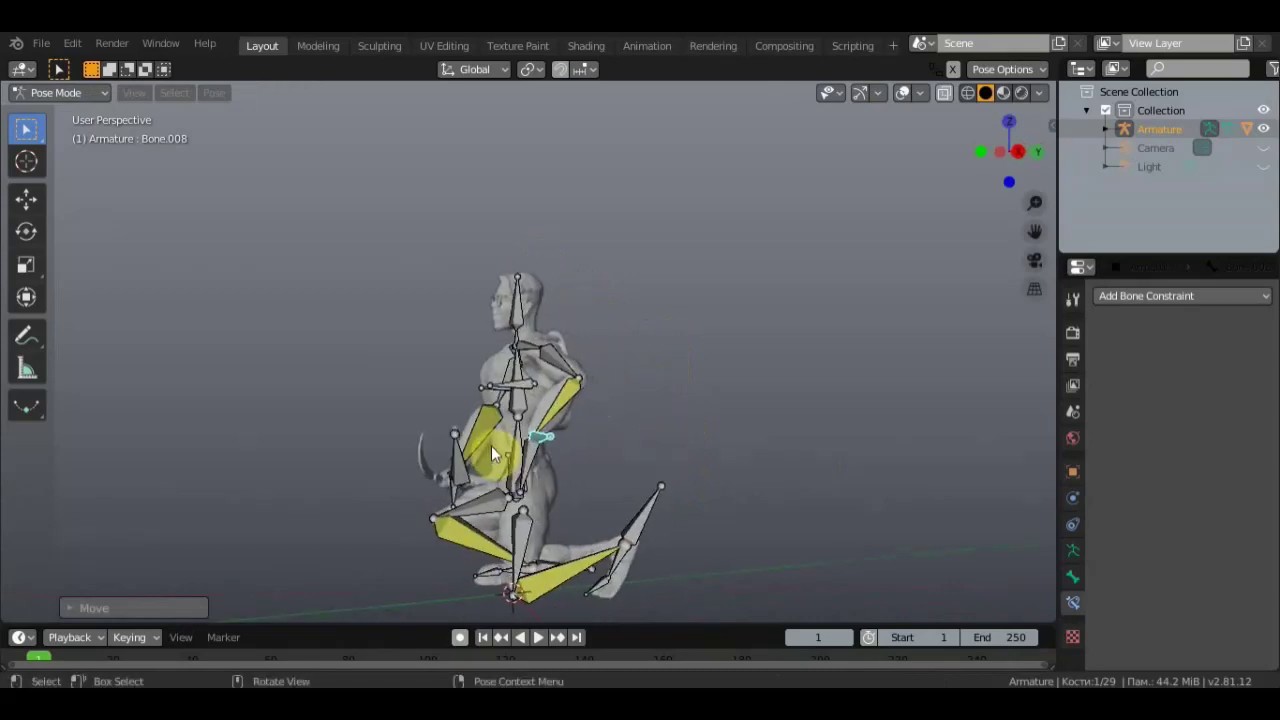
Step: Rotate and reposition the arm bone Bone.008
{"action": "key", "text": "r"}
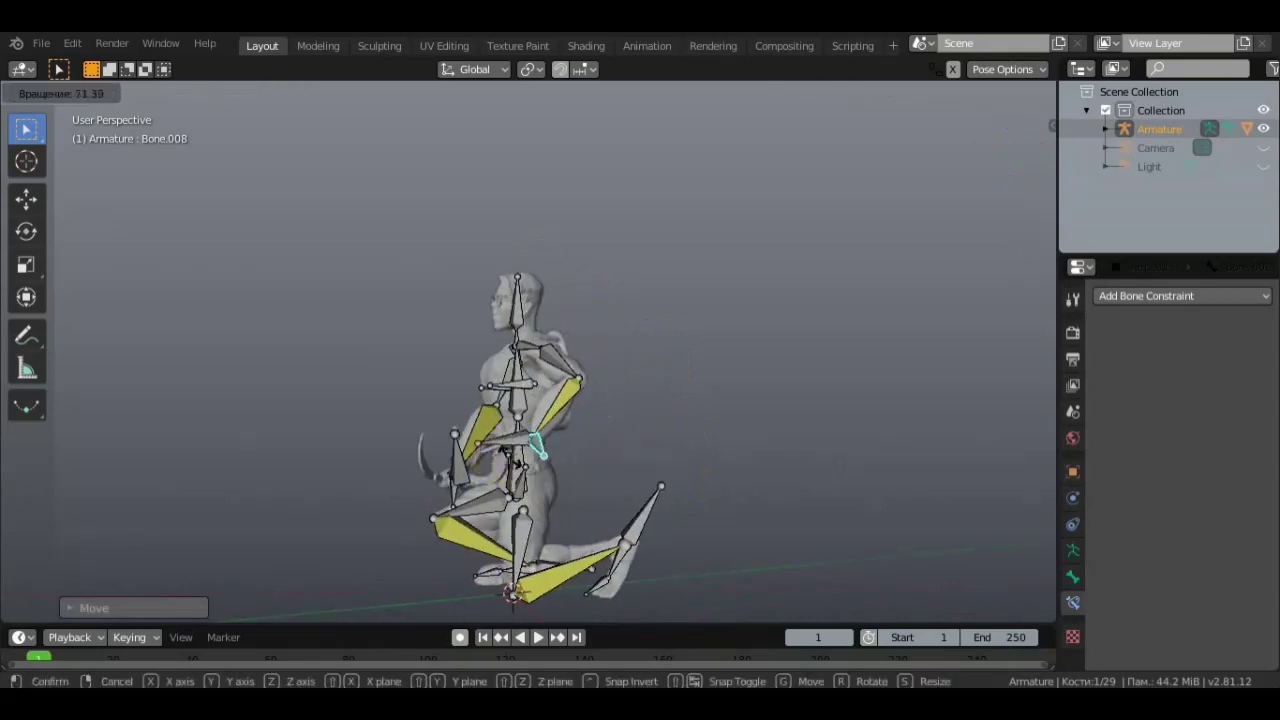
{"action": "left_click", "coordinate": [524, 468]}
{"action": "key", "text": "g"}
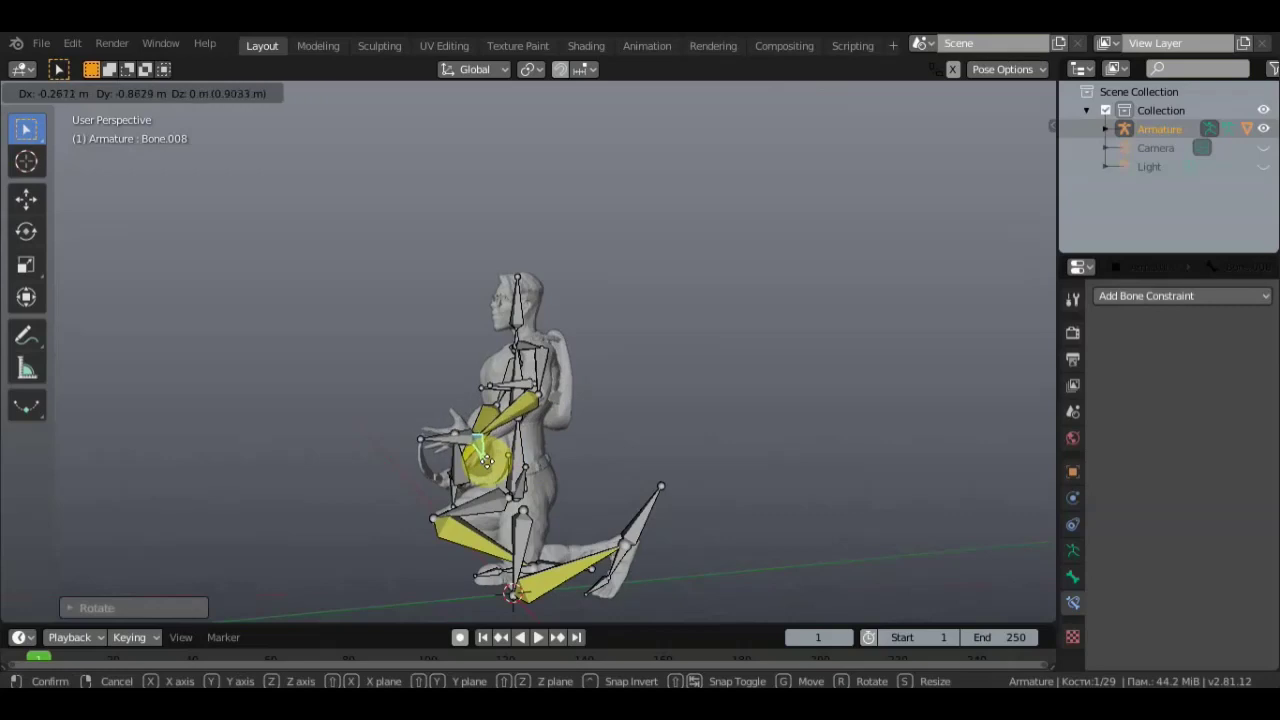
{"action": "left_click", "coordinate": [486, 452]}
Step: Further rotate and move Bone.008, checking it from front and lower angles
{"action": "middle_click_drag", "start_coordinate": [486, 452], "coordinate": [707, 448]}
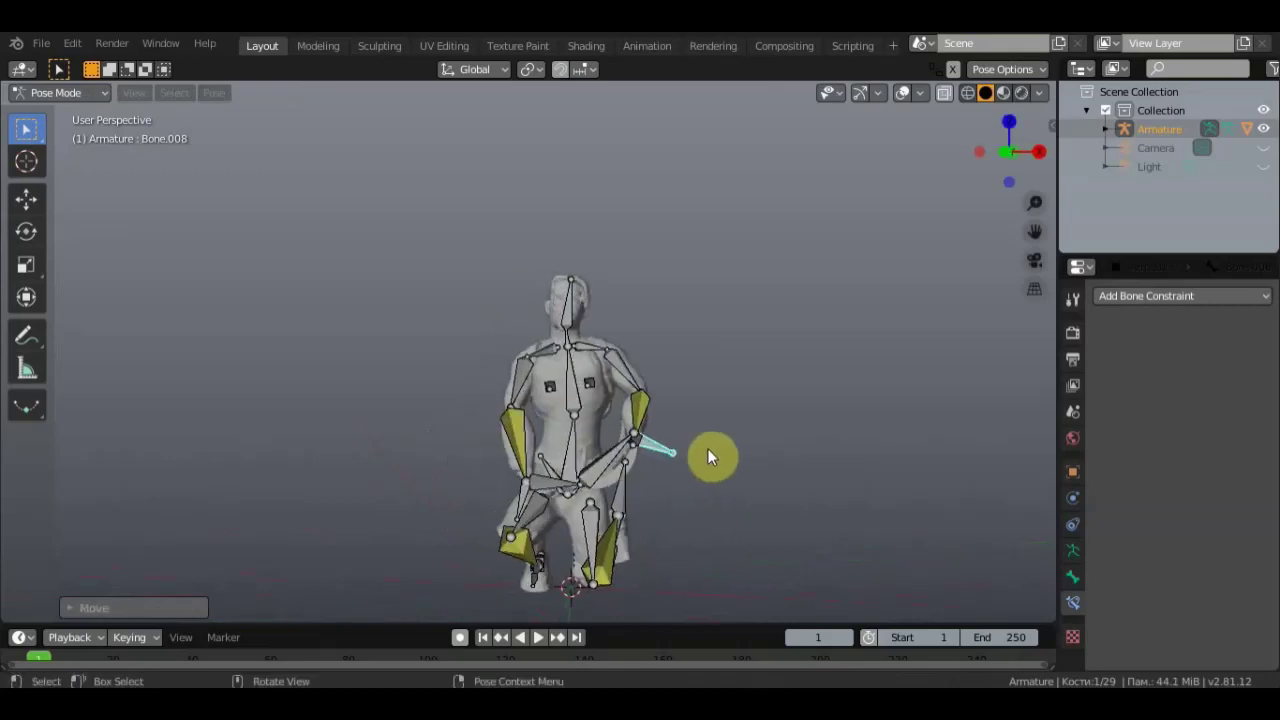
{"action": "key", "text": "r"}
{"action": "left_click", "coordinate": [606, 400]}
{"action": "middle_click_drag", "start_coordinate": [708, 437], "coordinate": [737, 555]}
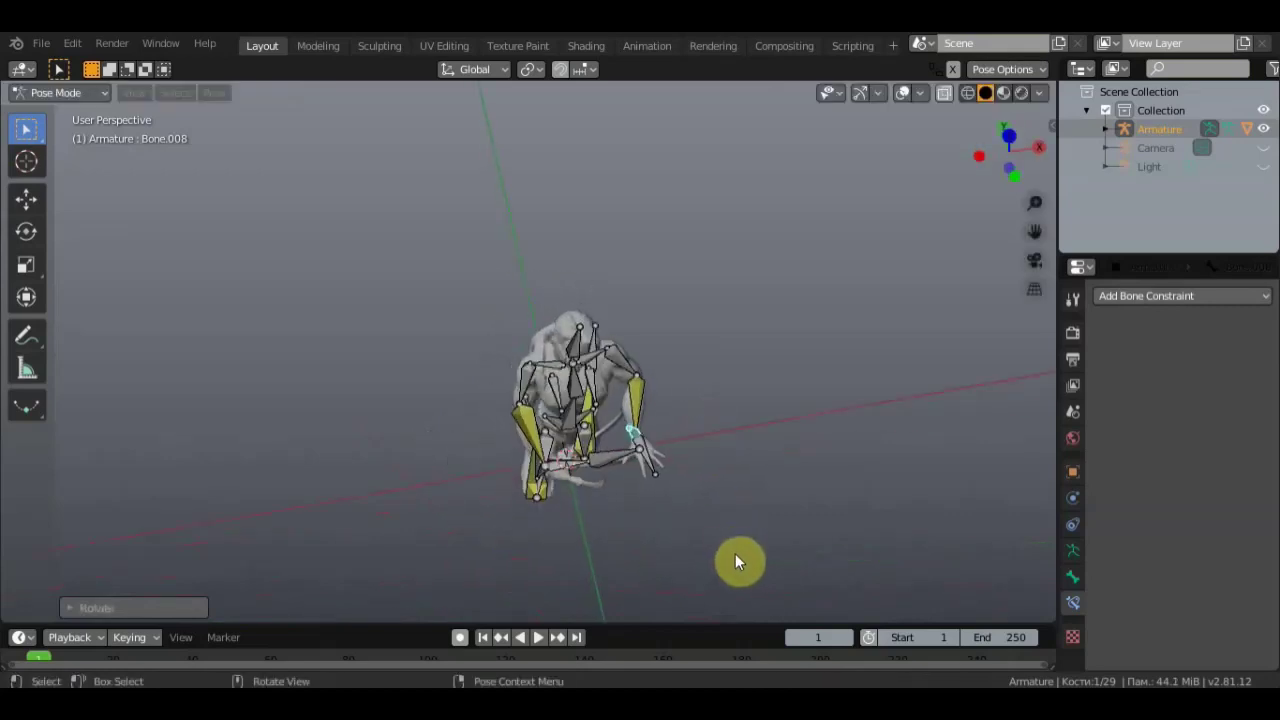
{"action": "key", "text": "g"}
{"action": "left_click", "coordinate": [700, 553]}
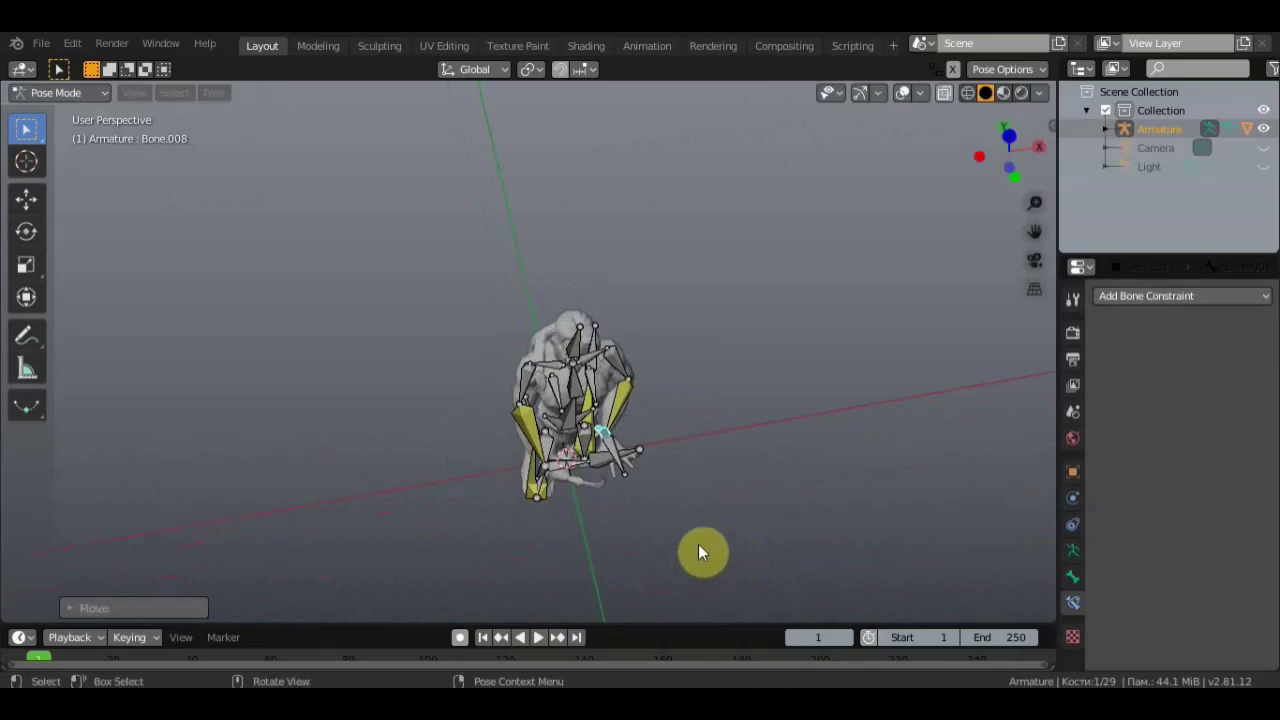
{"action": "key", "text": "r"}
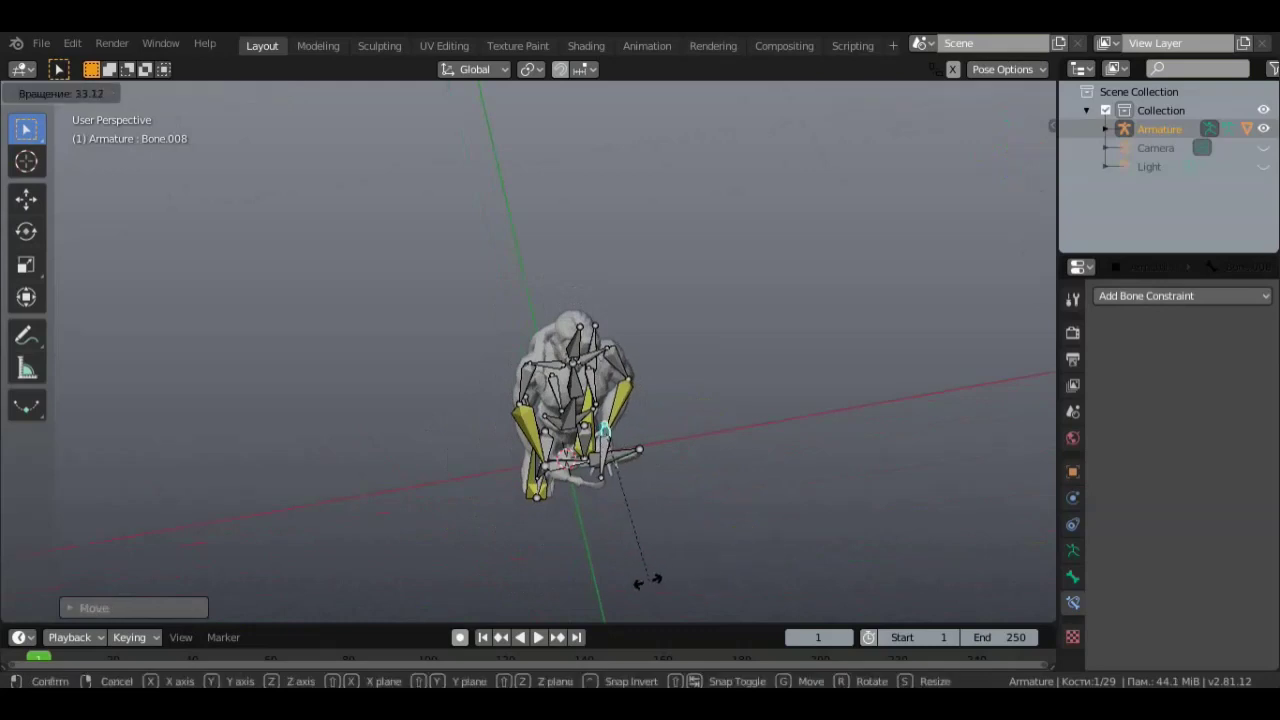
{"action": "left_click", "coordinate": [622, 590]}
Step: Shift Bone.008 once more, discarding two trial rotations
{"action": "middle_click_drag", "start_coordinate": [622, 590], "coordinate": [540, 505]}
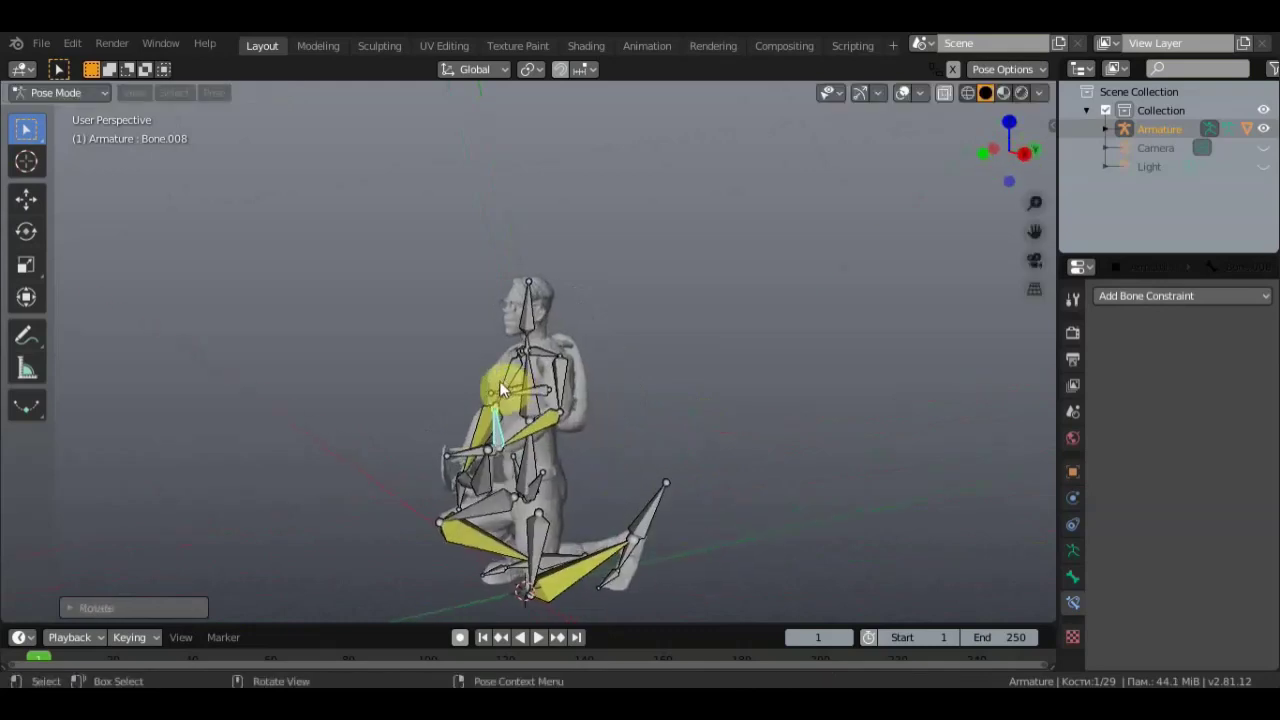
{"action": "key", "text": "g"}
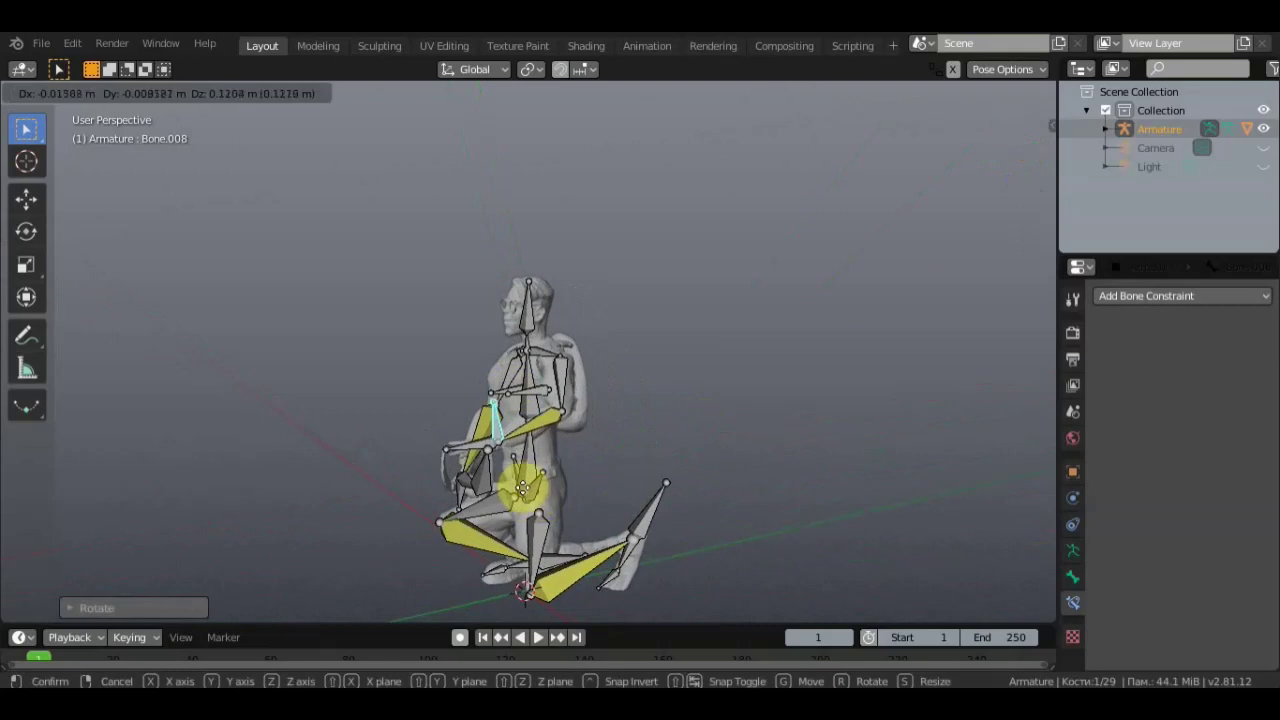
{"action": "left_click", "coordinate": [524, 500]}
{"action": "middle_click_drag", "start_coordinate": [575, 466], "coordinate": [785, 446]}
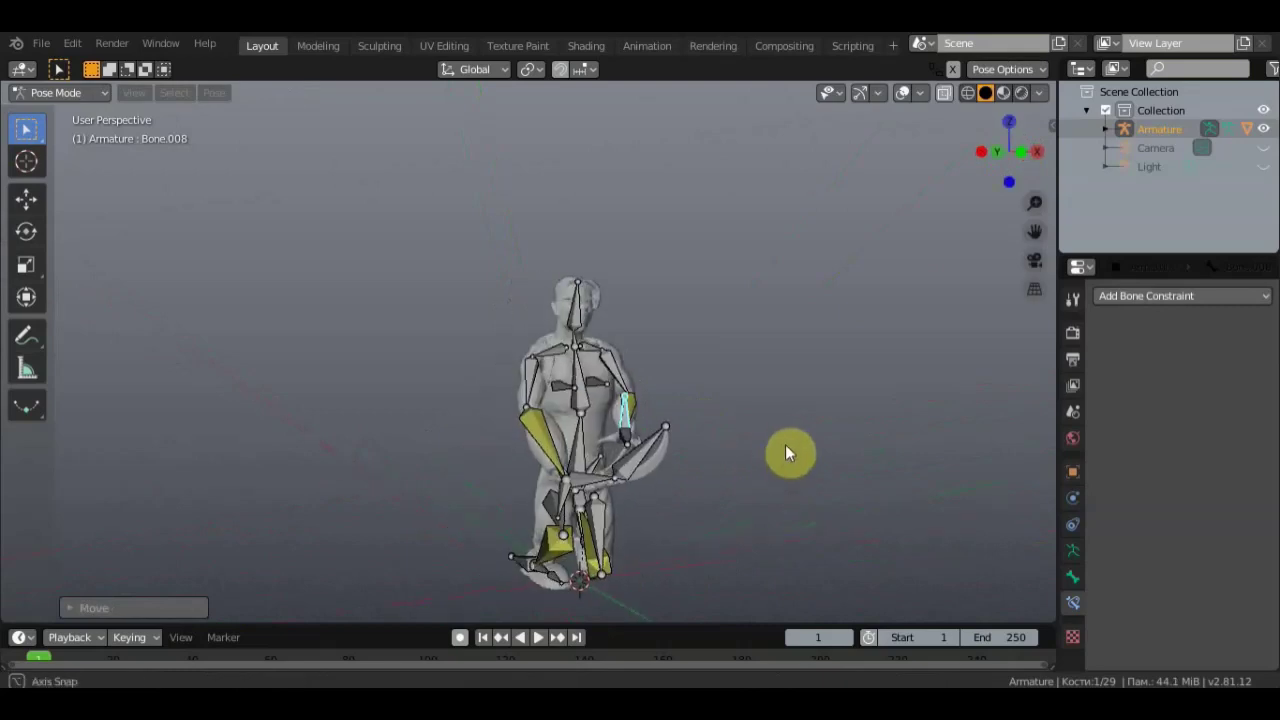
{"action": "key", "text": "r"}
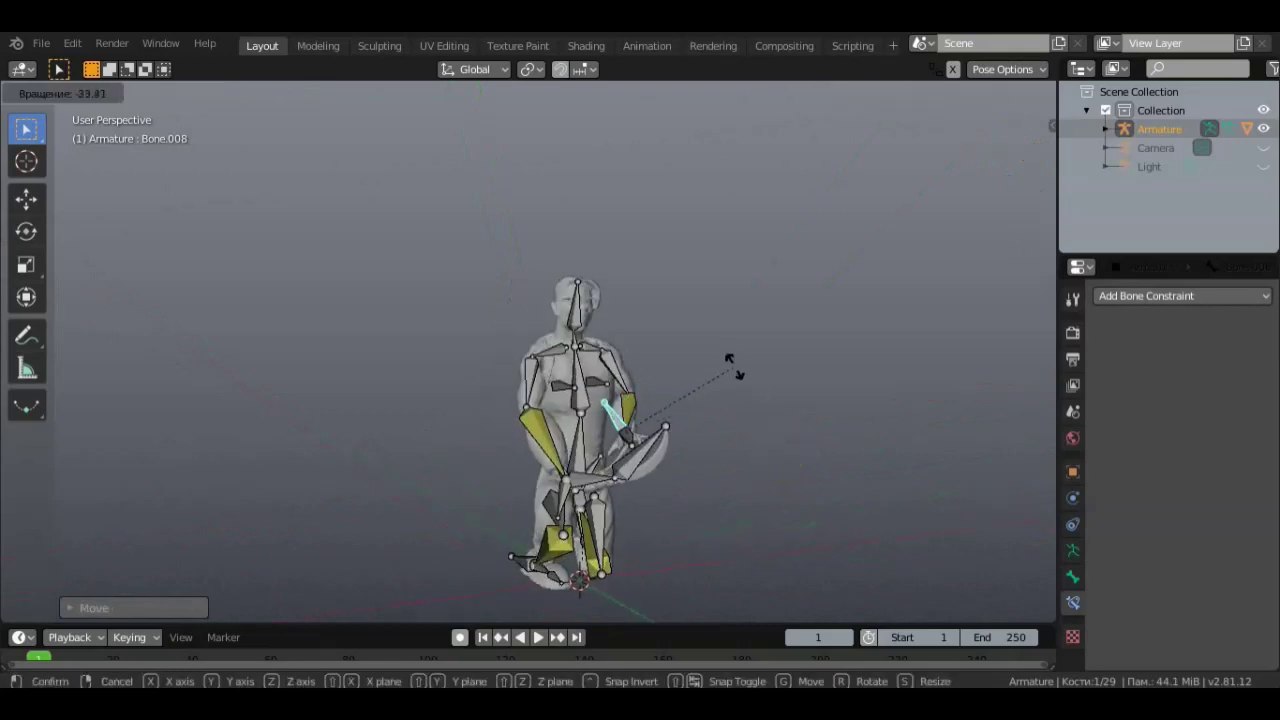
{"action": "right_click", "coordinate": [699, 348]}
{"action": "key", "text": "r"}
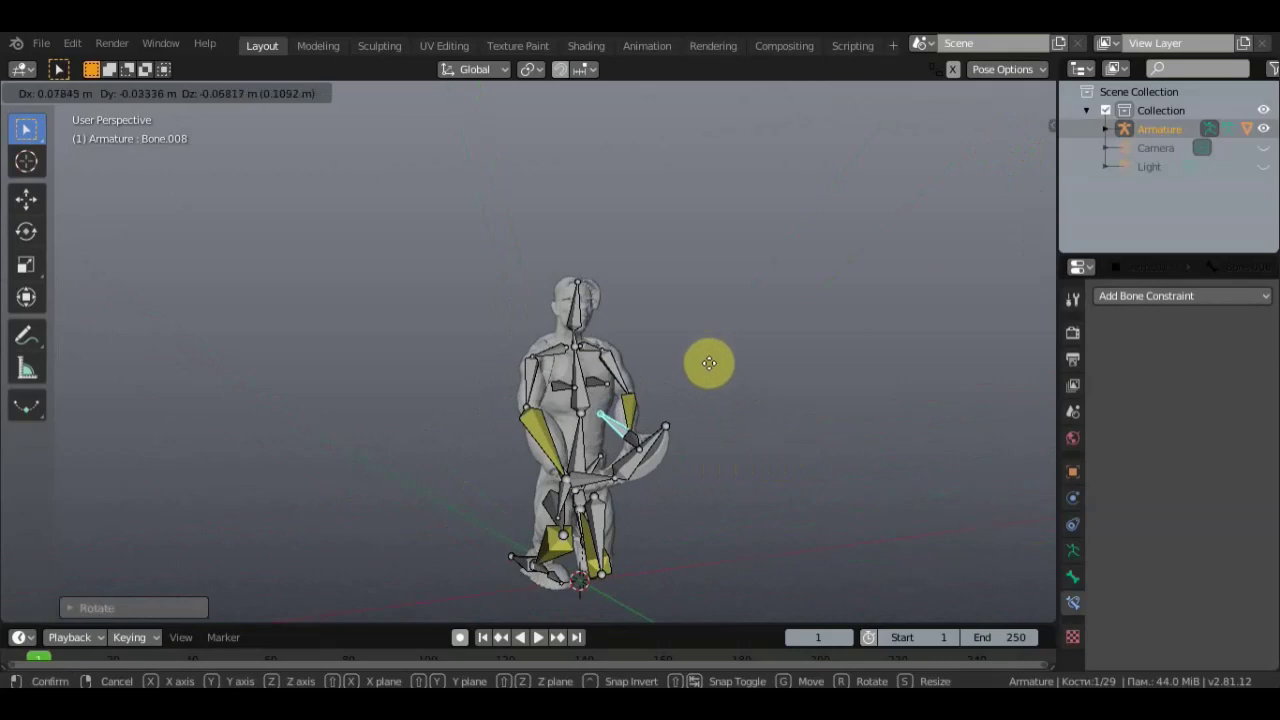
{"action": "right_click", "coordinate": [707, 362]}
{"action": "middle_click_drag", "start_coordinate": [709, 372], "coordinate": [527, 370]}
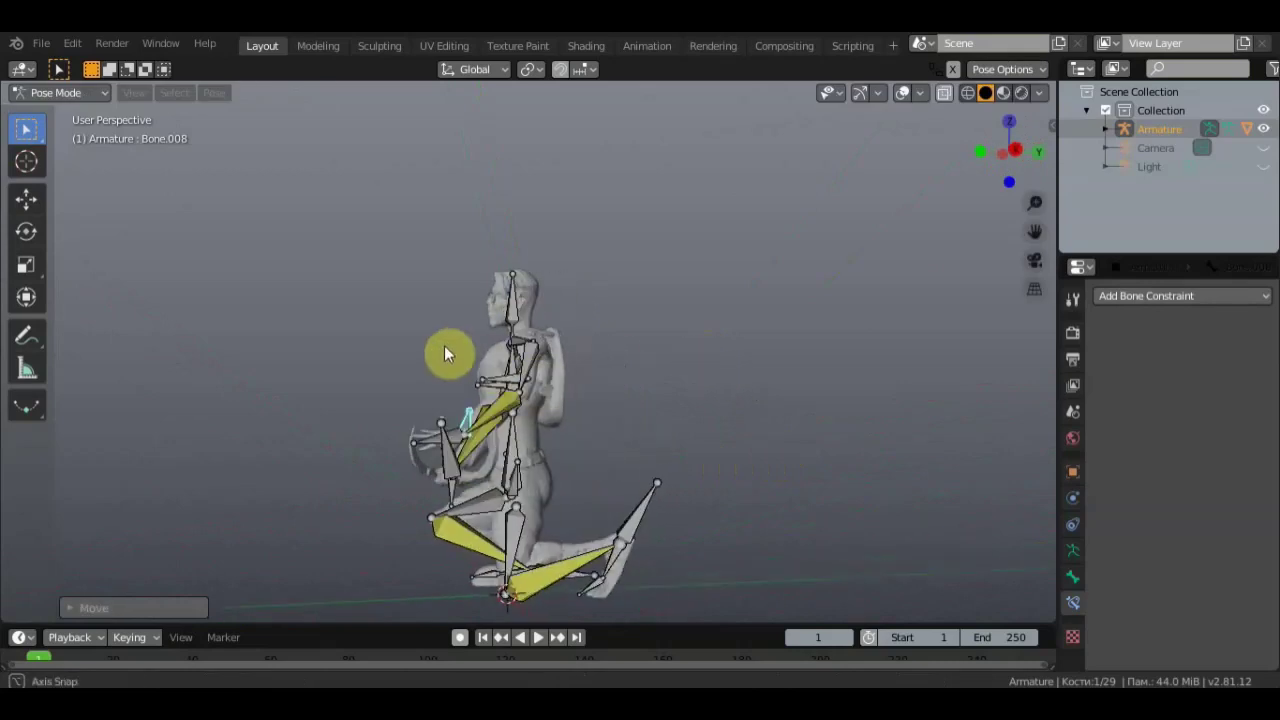
Step: Bend the spine bone Bone.001 forward and tilt the head bone Bone.003
{"action": "left_click", "coordinate": [515, 368]}
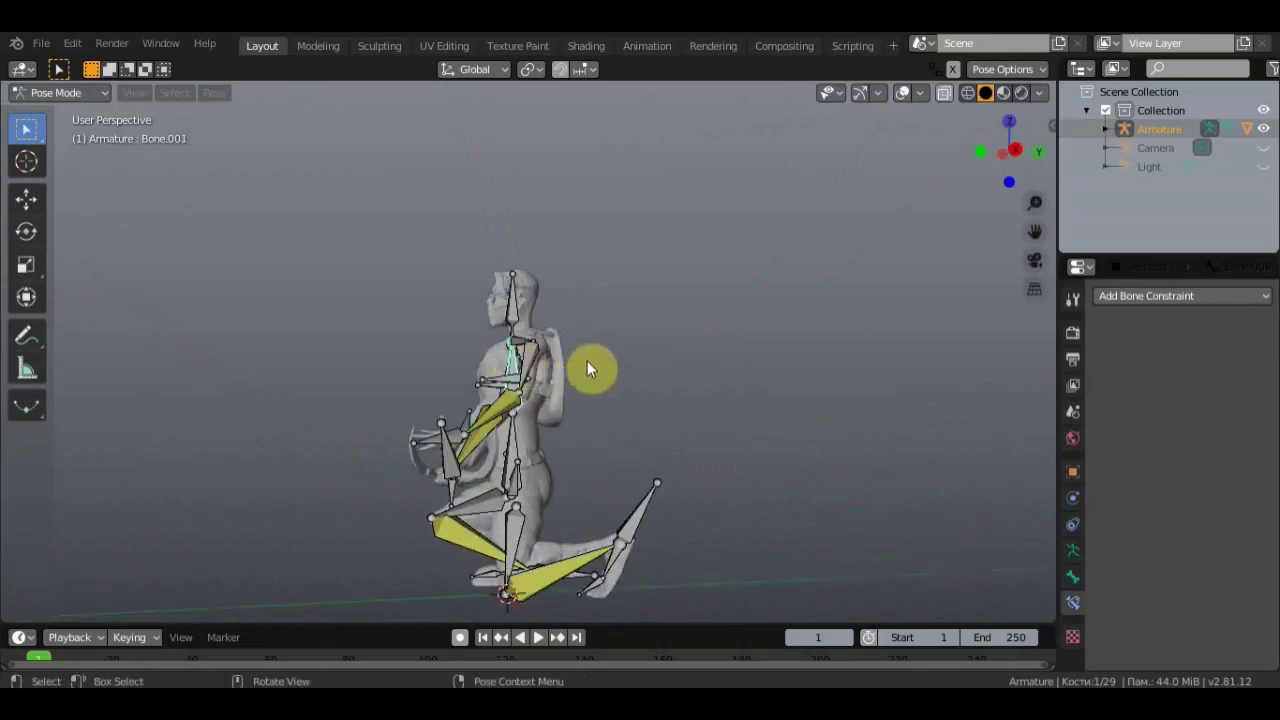
{"action": "key", "text": "r"}
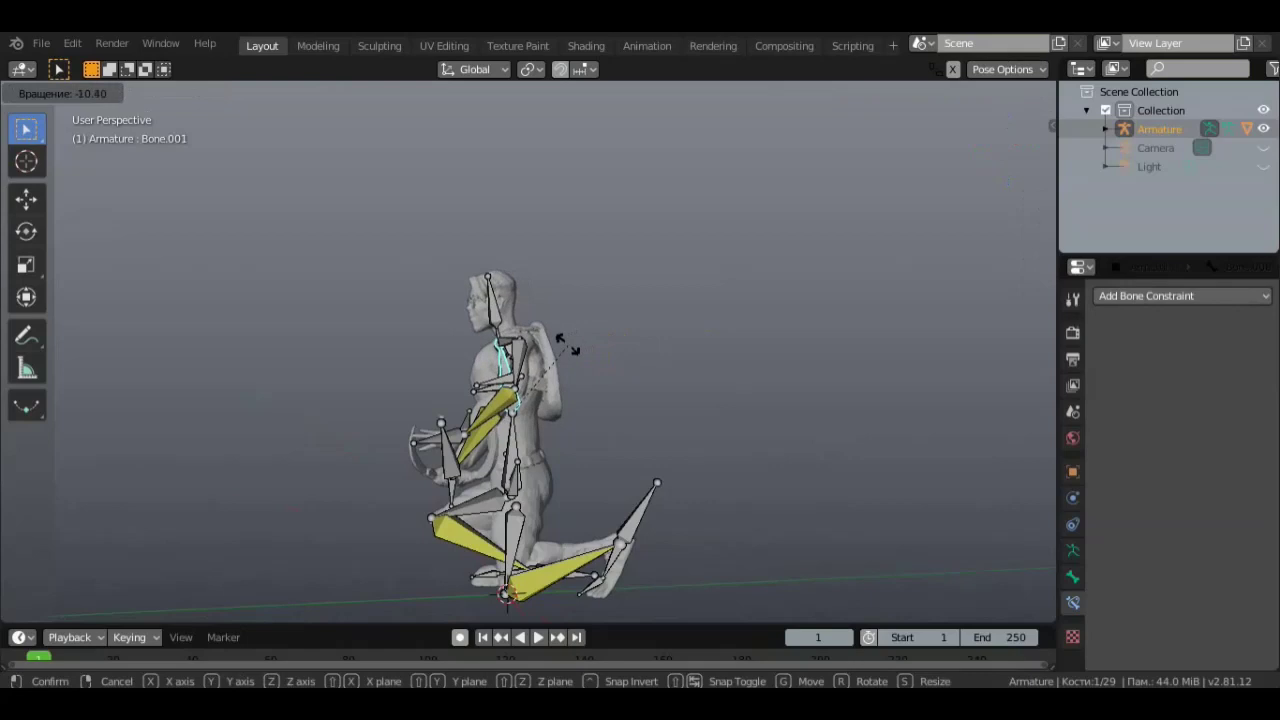
{"action": "left_click", "coordinate": [545, 348]}
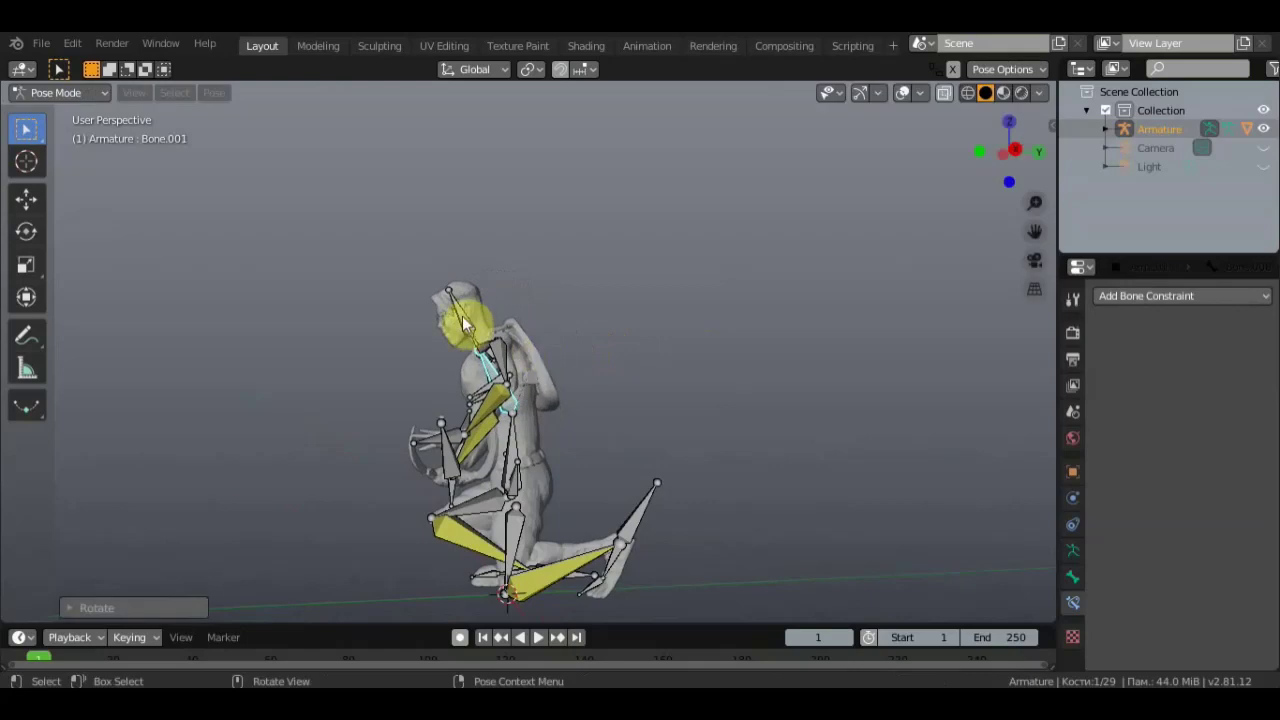
{"action": "left_click", "coordinate": [462, 316]}
{"action": "key", "text": "r"}
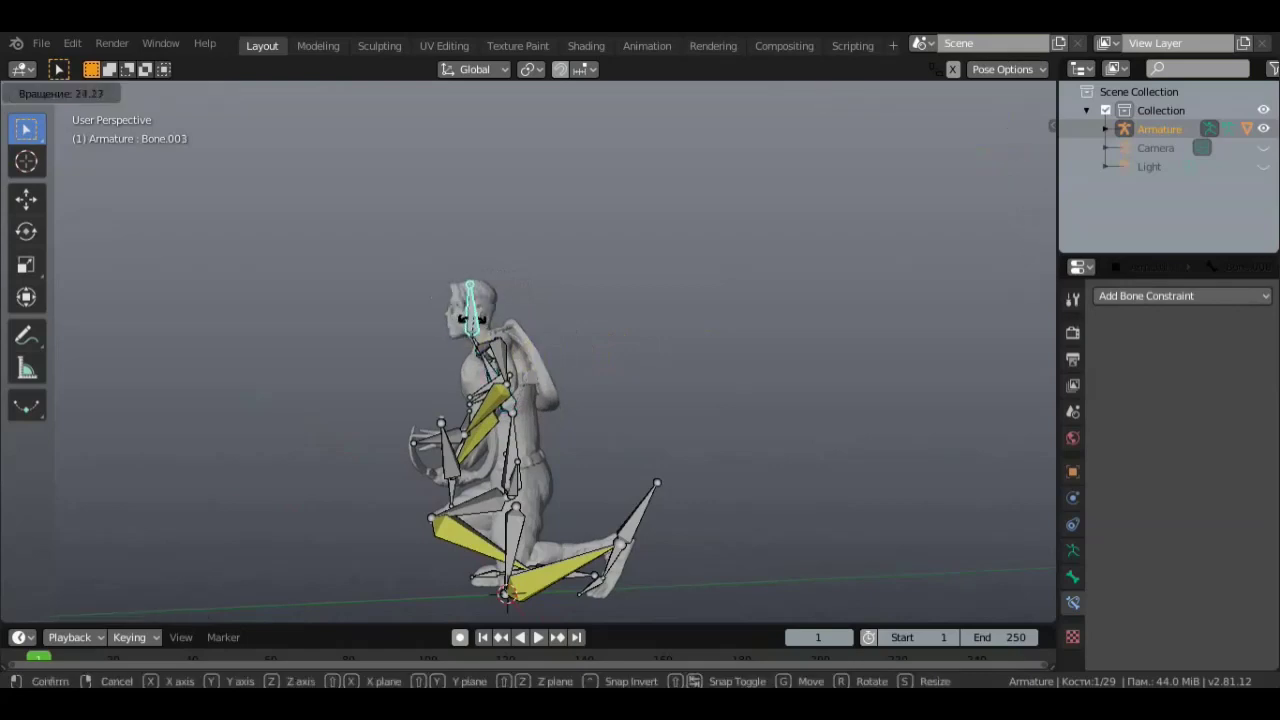
{"action": "left_click", "coordinate": [472, 322]}
Step: Rotate the IK-constrained wrist bone Bone.018 to turn the other hand
{"action": "middle_click_drag", "start_coordinate": [553, 397], "coordinate": [761, 390]}
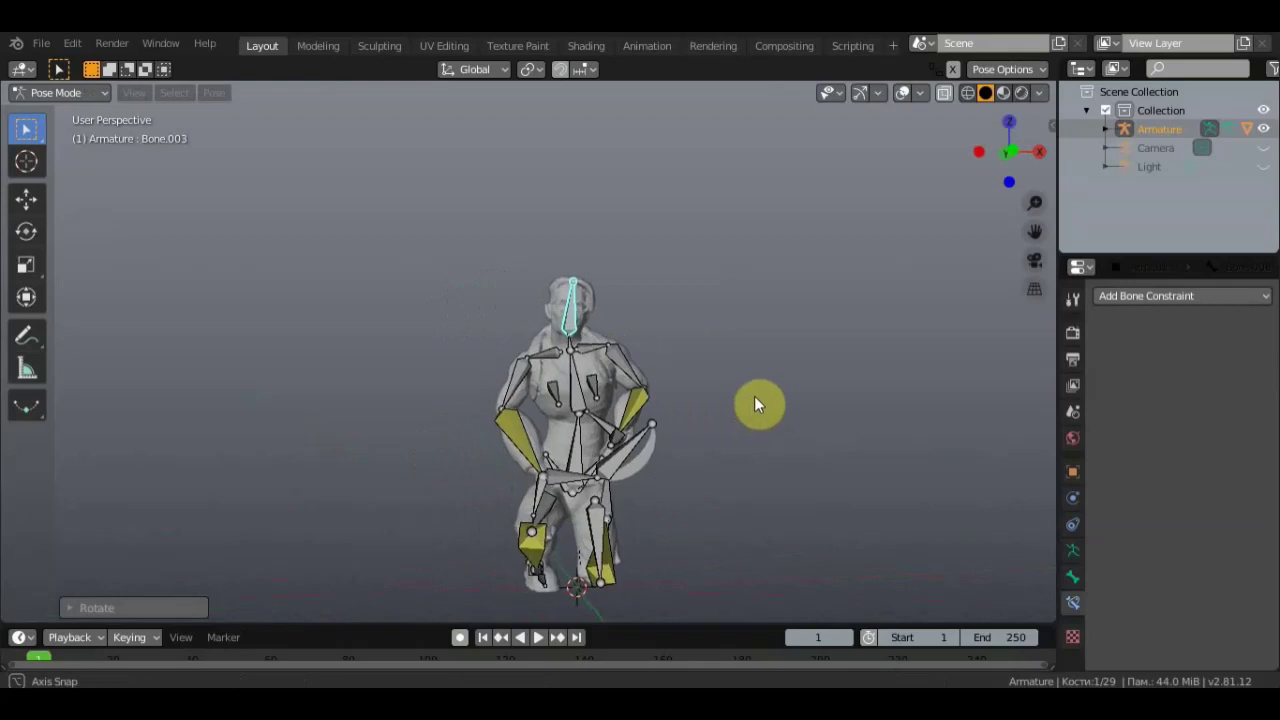
{"action": "mouse_move", "coordinate": [532, 408]}
{"action": "middle_mouse_down"}
{"action": "mouse_move", "coordinate": [729, 415]}
{"action": "mouse_move", "coordinate": [618, 413]}
{"action": "middle_mouse_up"}
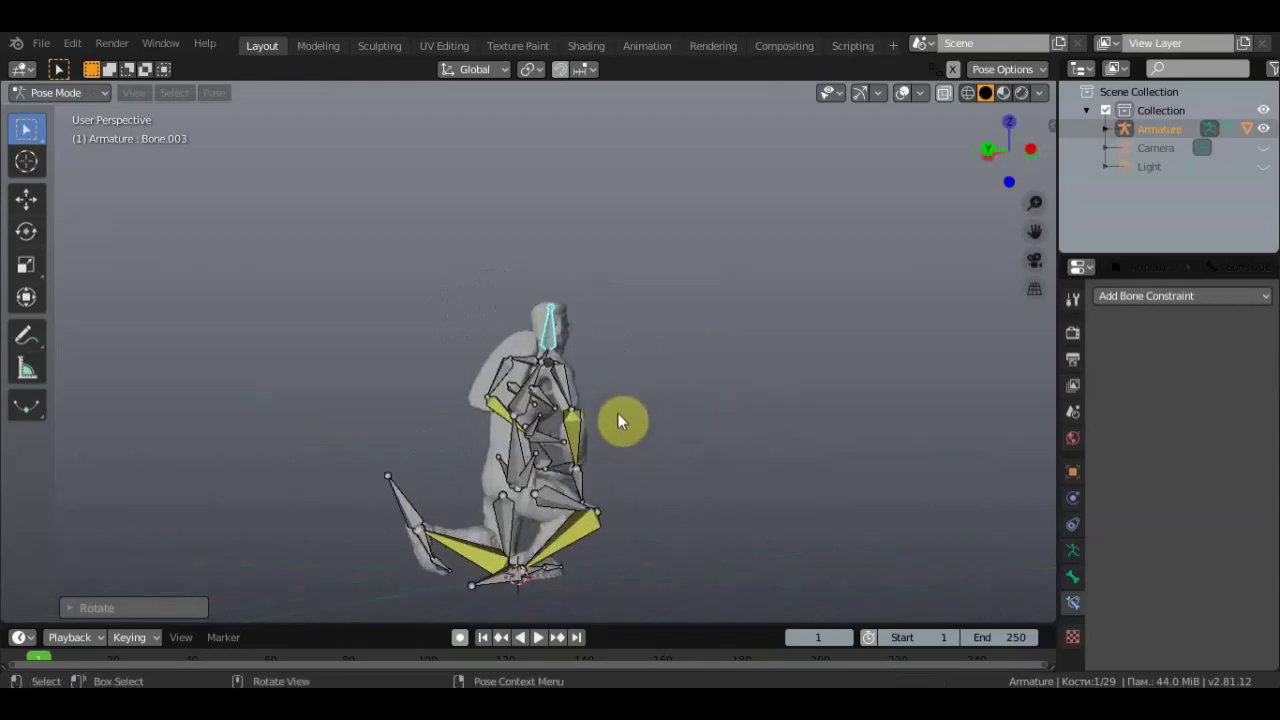
{"action": "left_click", "coordinate": [568, 437]}
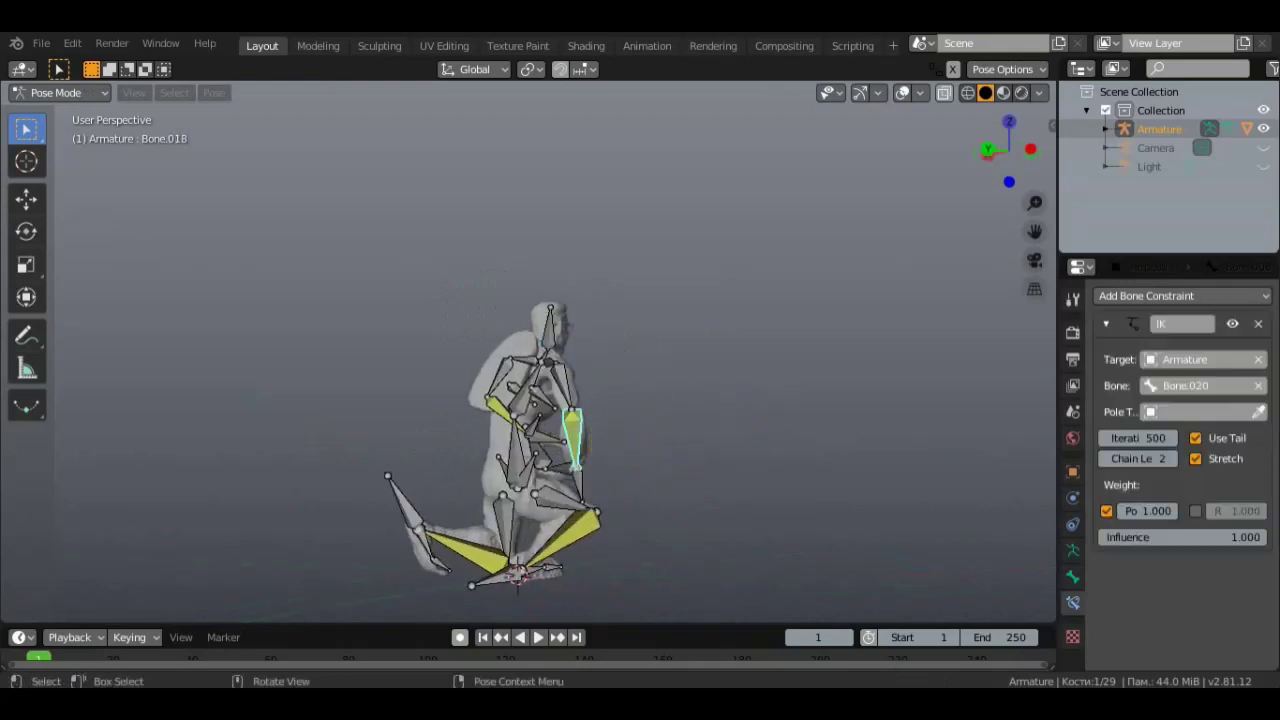
{"action": "key", "text": "r"}
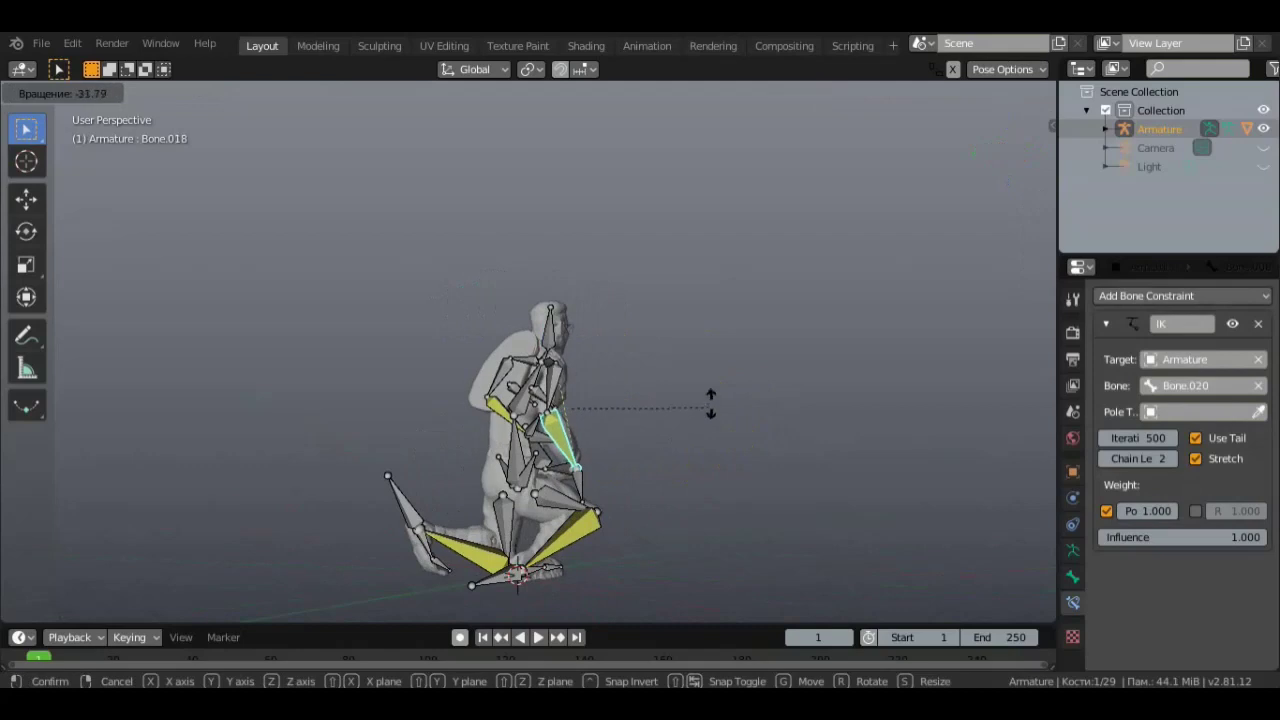
{"action": "left_click", "coordinate": [702, 370]}
{"action": "middle_click_drag", "start_coordinate": [704, 379], "coordinate": [426, 380]}
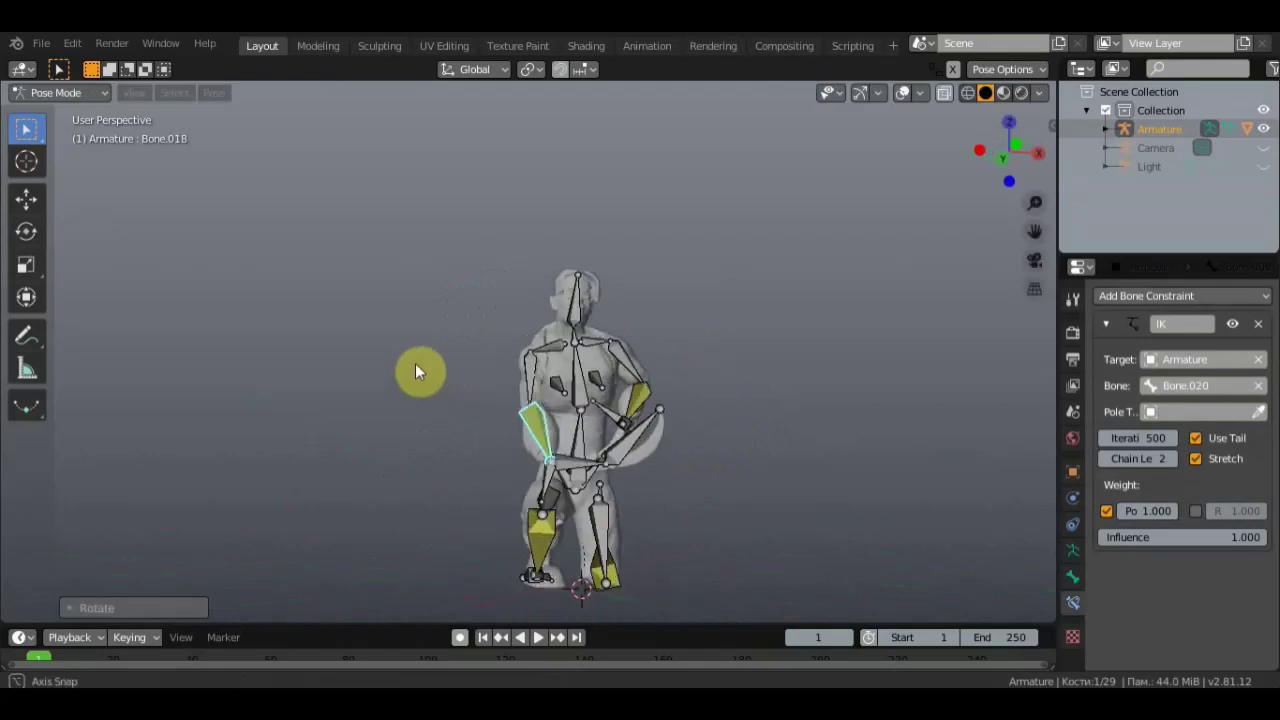
{"action": "key", "text": "r"}
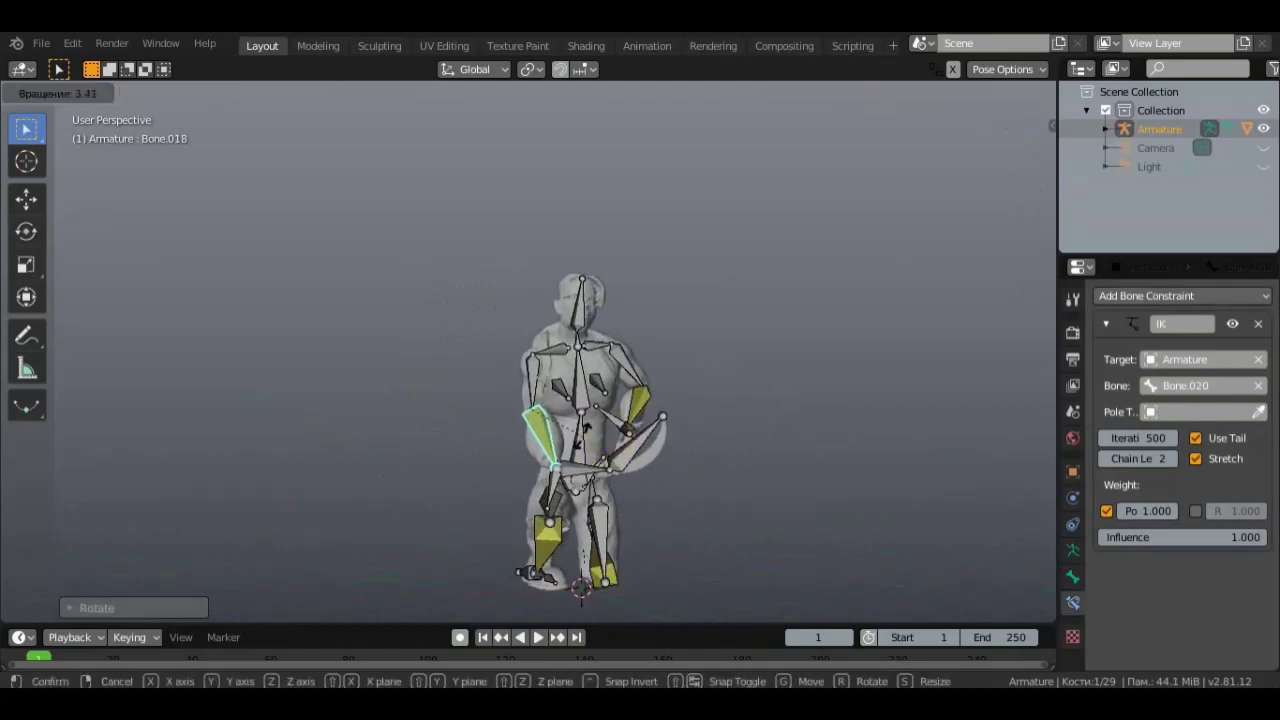
Step: Move control bone Bone.020 twice to lower the leg into a kneeling position
{"action": "left_click", "coordinate": [678, 368]}
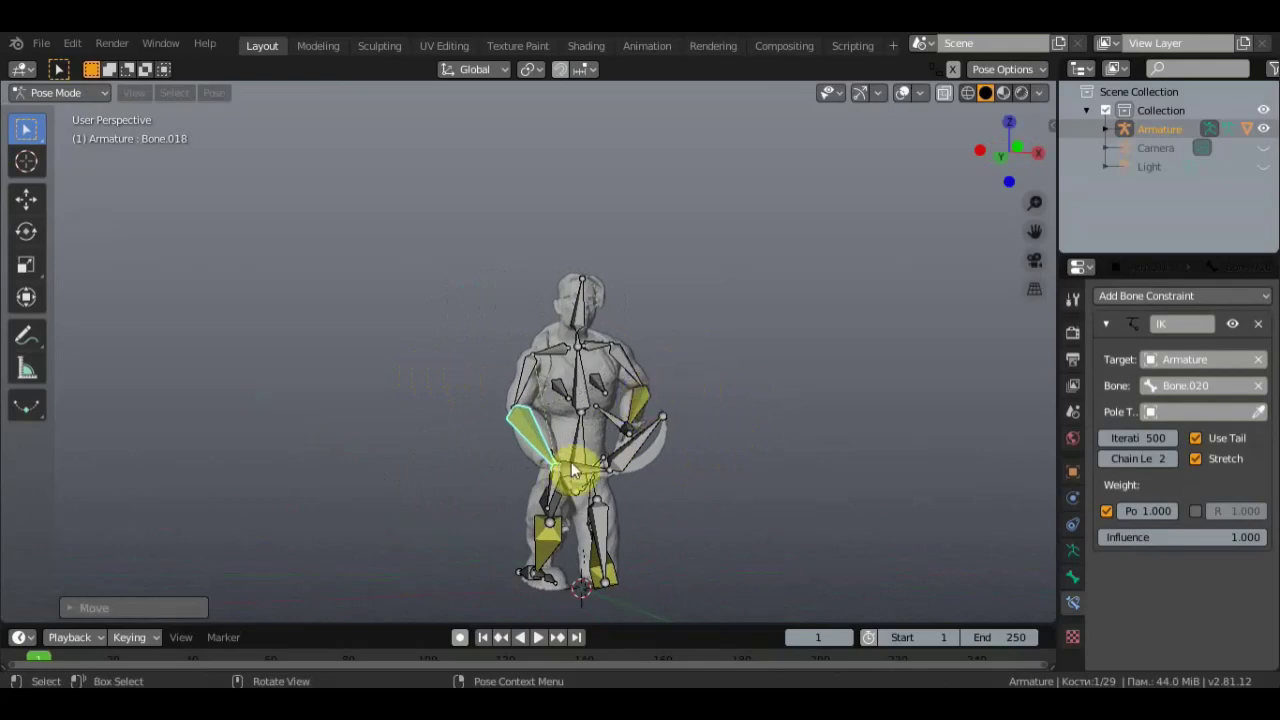
{"action": "middle_click_drag", "start_coordinate": [573, 468], "coordinate": [598, 545]}
{"action": "left_click", "coordinate": [556, 505]}
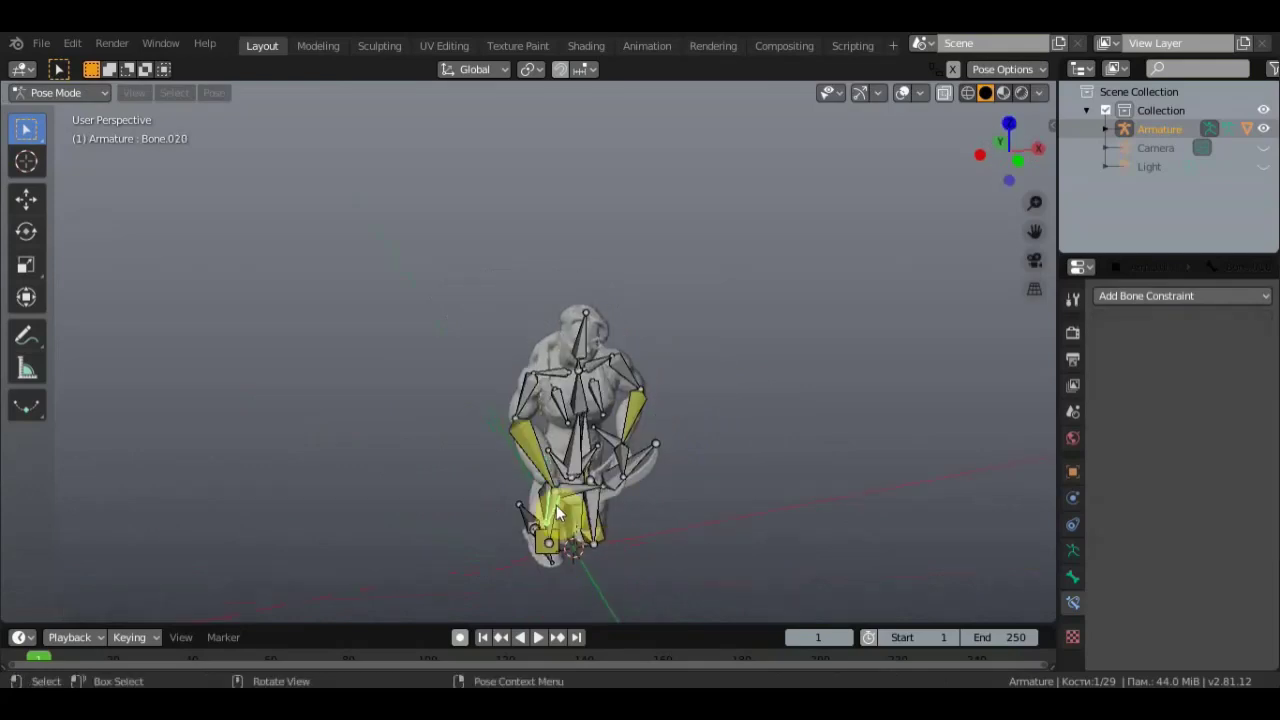
{"action": "key", "text": "g"}
{"action": "left_click", "coordinate": [537, 497]}
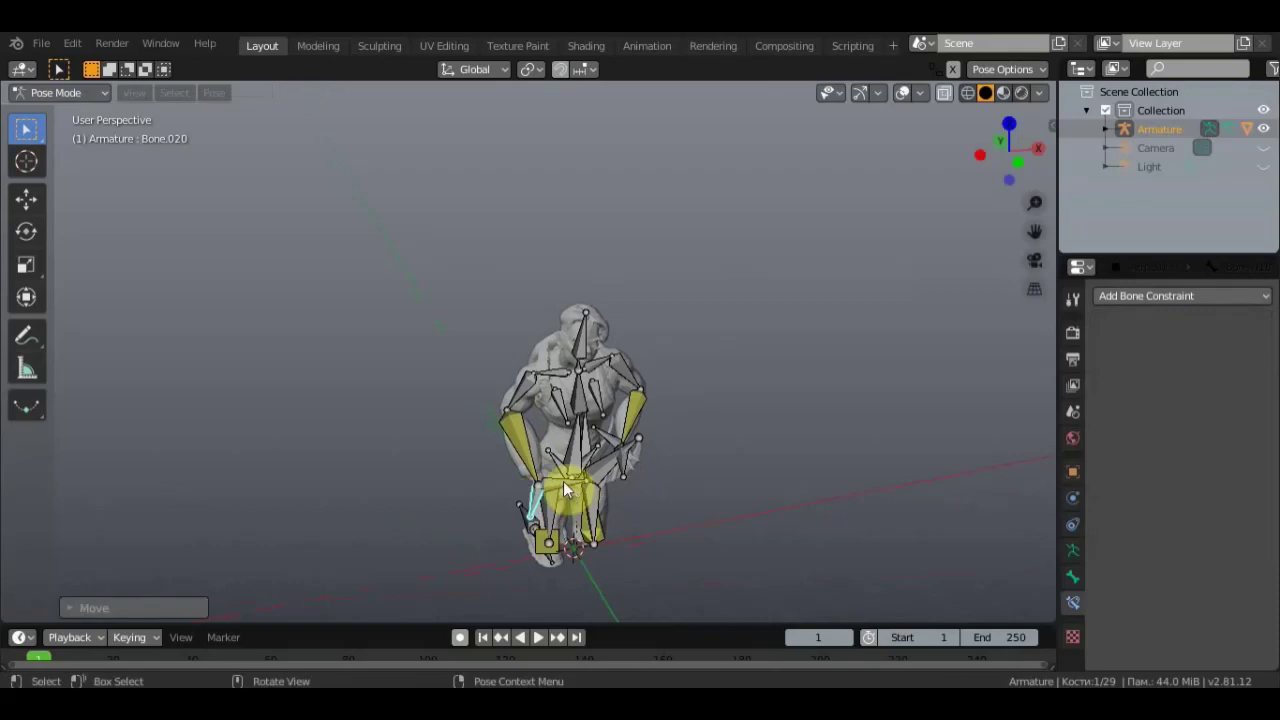
{"action": "mouse_move", "coordinate": [563, 481]}
{"action": "middle_mouse_down"}
{"action": "mouse_move", "coordinate": [529, 360]}
{"action": "mouse_move", "coordinate": [547, 343]}
{"action": "middle_mouse_up"}
{"action": "key", "text": "g"}
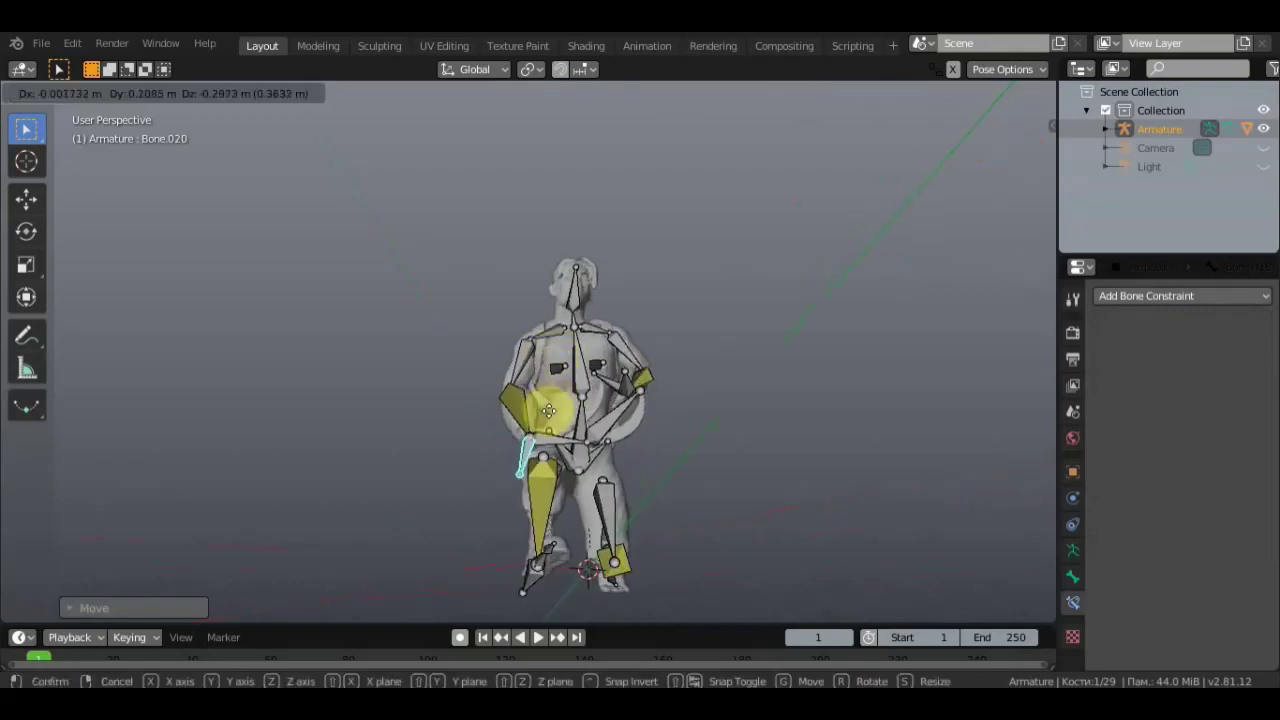
{"action": "left_click", "coordinate": [540, 440]}
{"action": "mouse_move", "coordinate": [543, 443]}
{"action": "middle_mouse_down"}
{"action": "mouse_move", "coordinate": [662, 487]}
{"action": "mouse_move", "coordinate": [783, 483]}
{"action": "middle_mouse_up"}
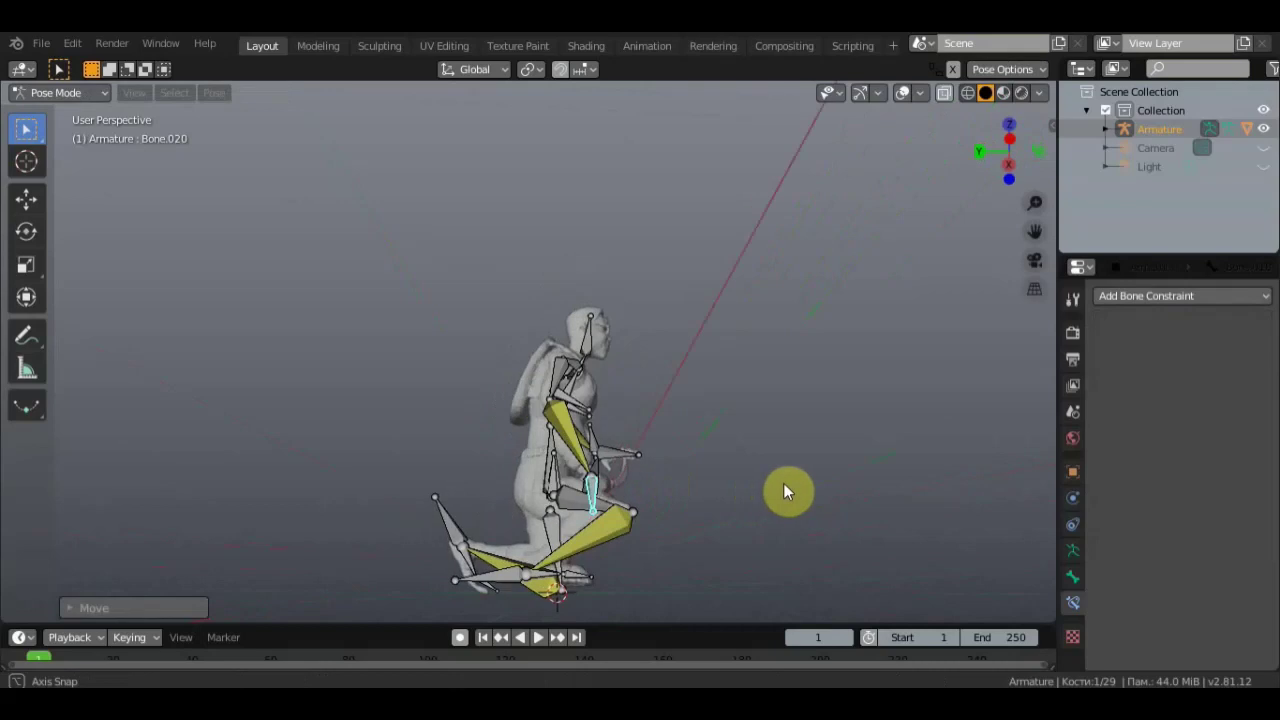
Step: Move foot bone Bone.025 forward so the foot sits under the body
{"action": "left_click", "coordinate": [511, 579]}
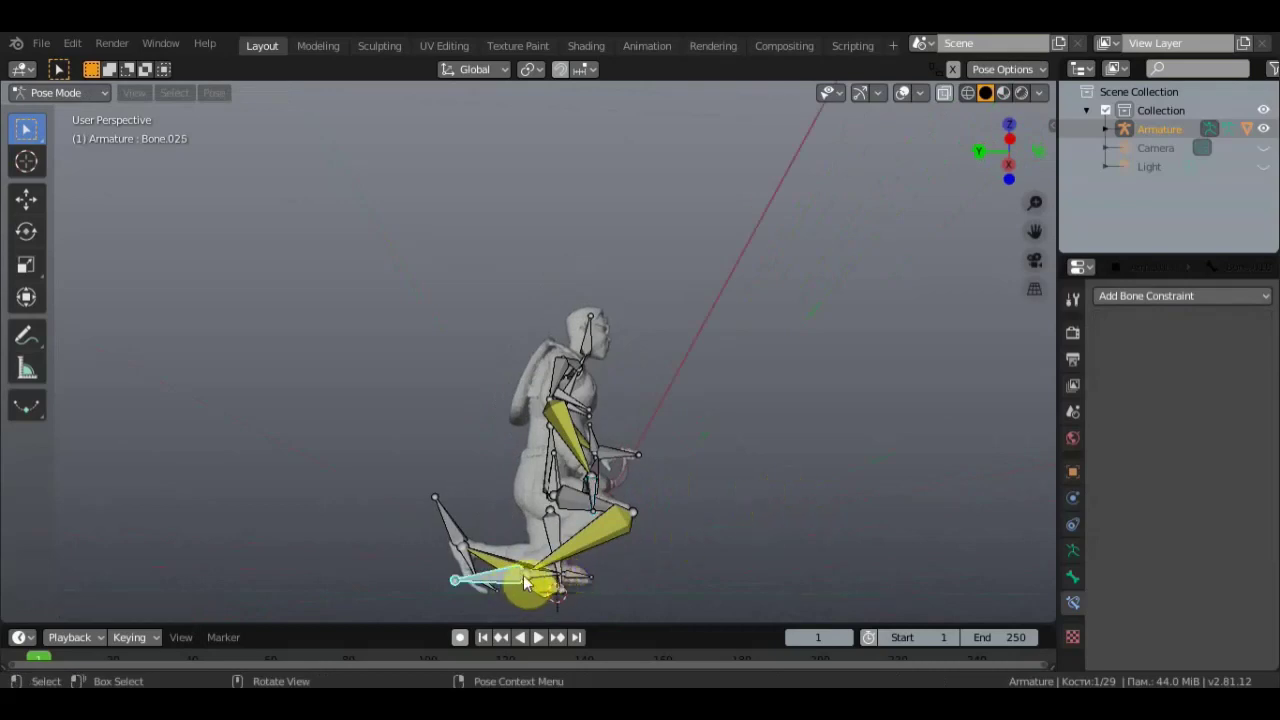
{"action": "key", "text": "g"}
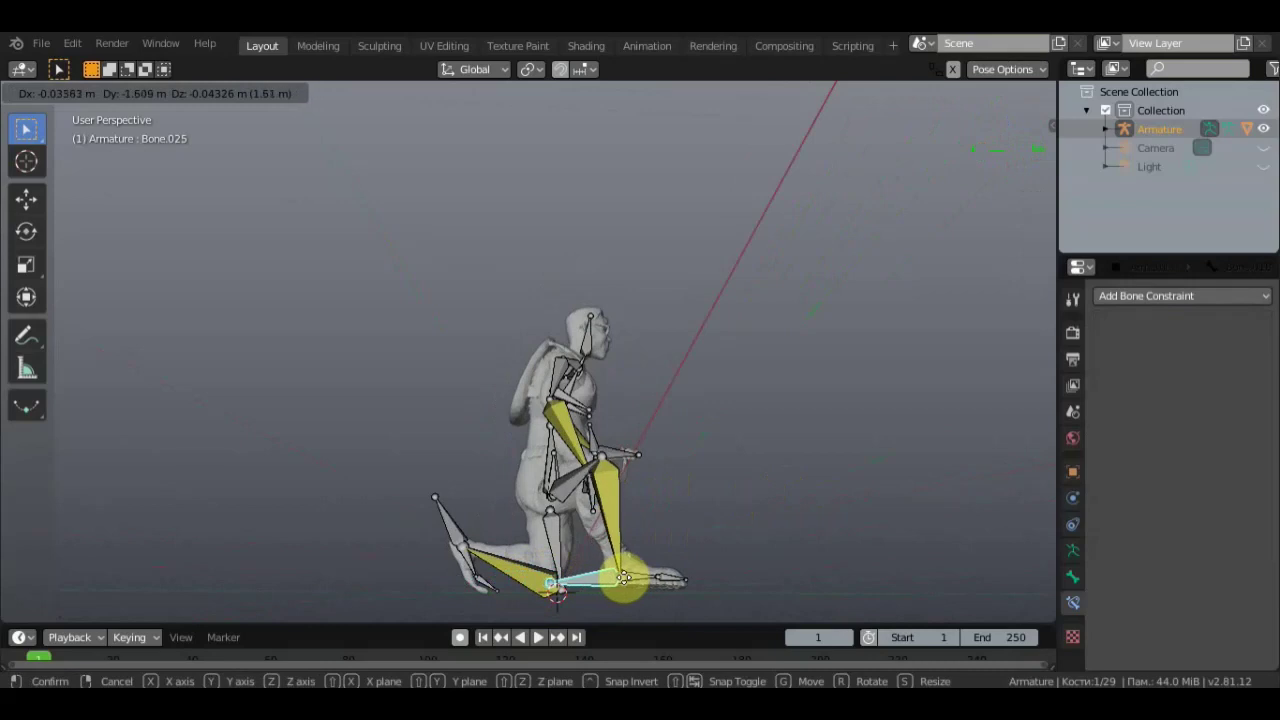
{"action": "left_click", "coordinate": [620, 576]}
{"action": "mouse_move", "coordinate": [654, 548]}
{"action": "middle_mouse_down"}
{"action": "mouse_move", "coordinate": [471, 545]}
{"action": "mouse_move", "coordinate": [442, 596]}
{"action": "middle_mouse_up"}
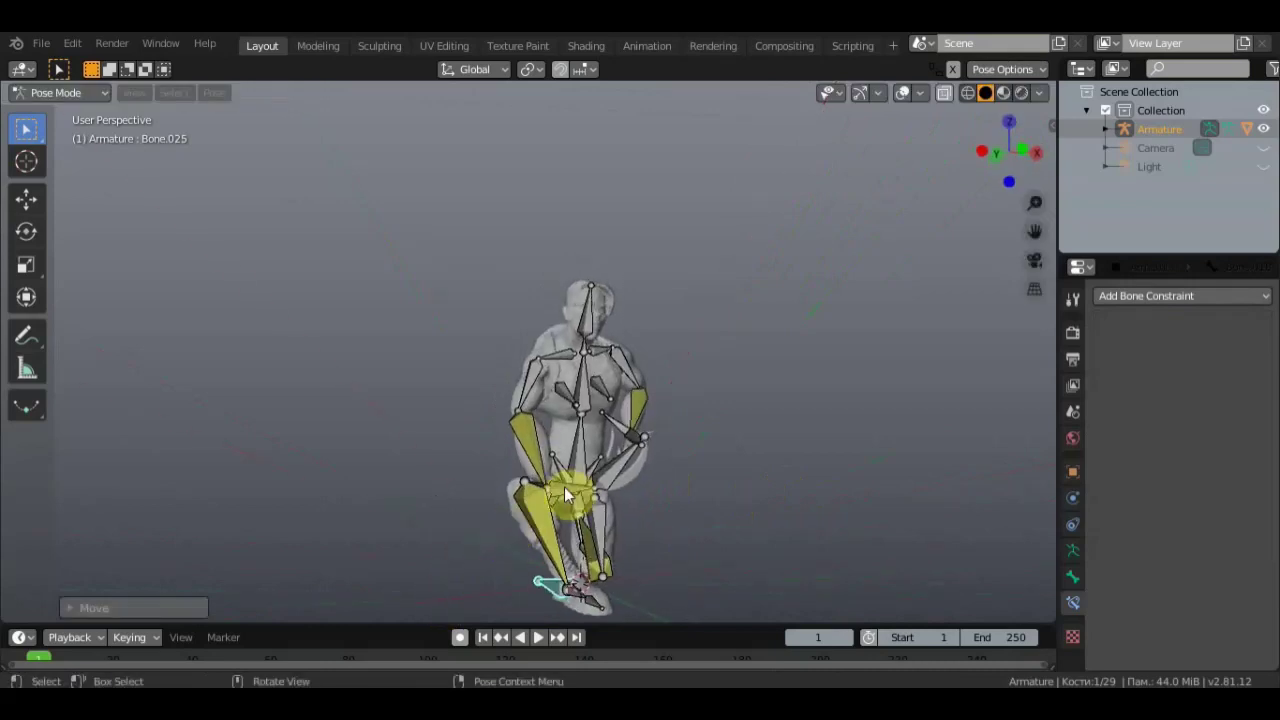
Step: Reposition Bone.020 again with two small moves to refine the kneeling leg
{"action": "mouse_move", "coordinate": [564, 487]}
{"action": "middle_mouse_down"}
{"action": "mouse_move", "coordinate": [513, 504]}
{"action": "mouse_move", "coordinate": [582, 476]}
{"action": "middle_mouse_up"}
{"action": "left_click", "coordinate": [533, 493]}
{"action": "key", "text": "g"}
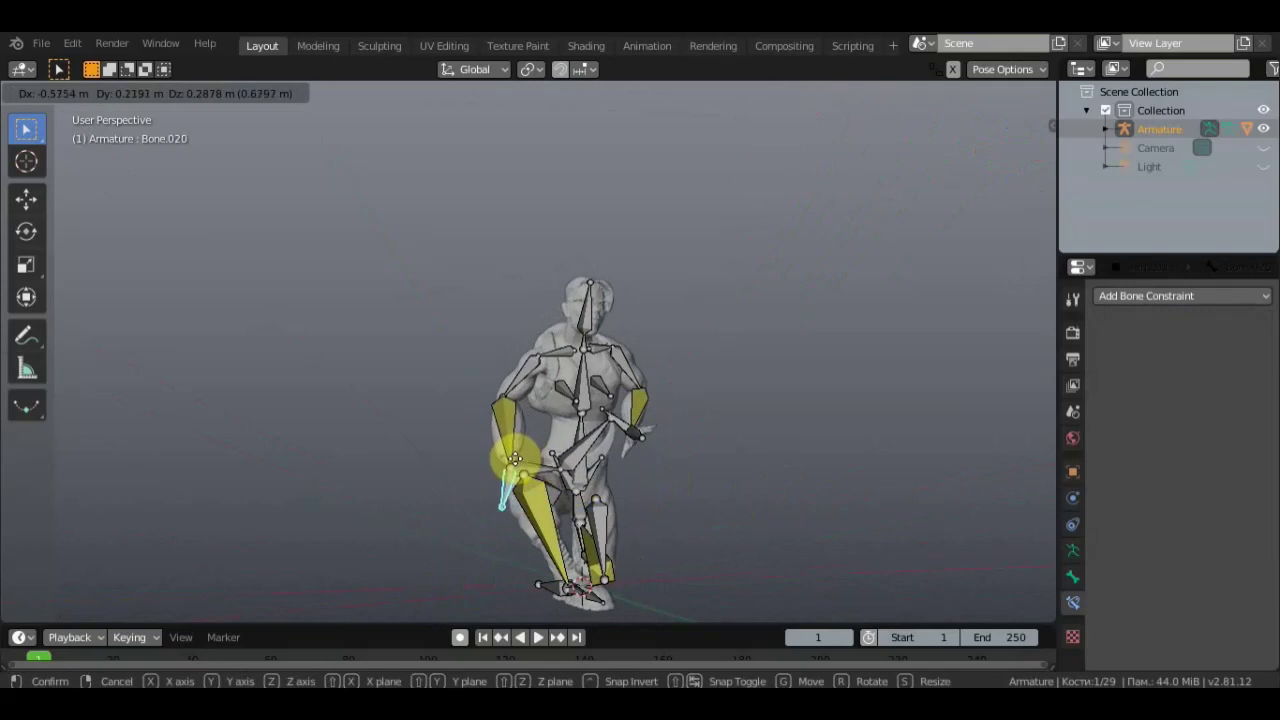
{"action": "left_click", "coordinate": [514, 457]}
{"action": "key", "text": "g"}
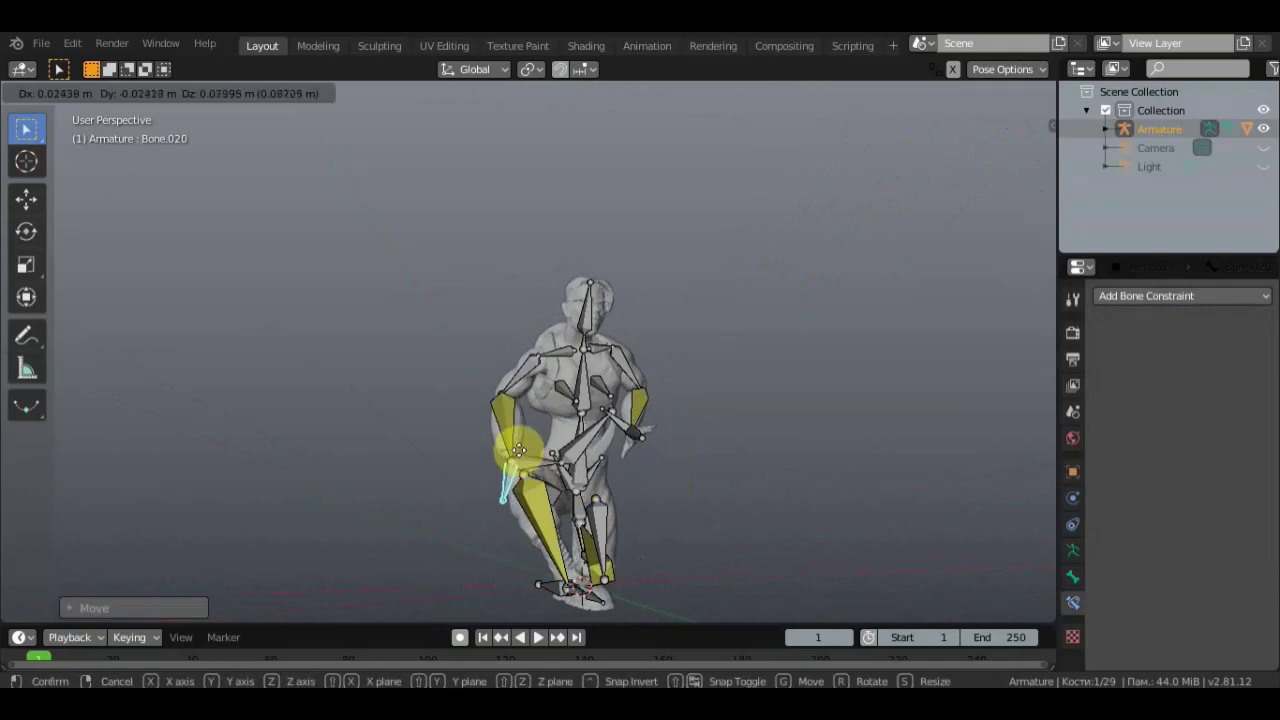
{"action": "left_click", "coordinate": [519, 454]}
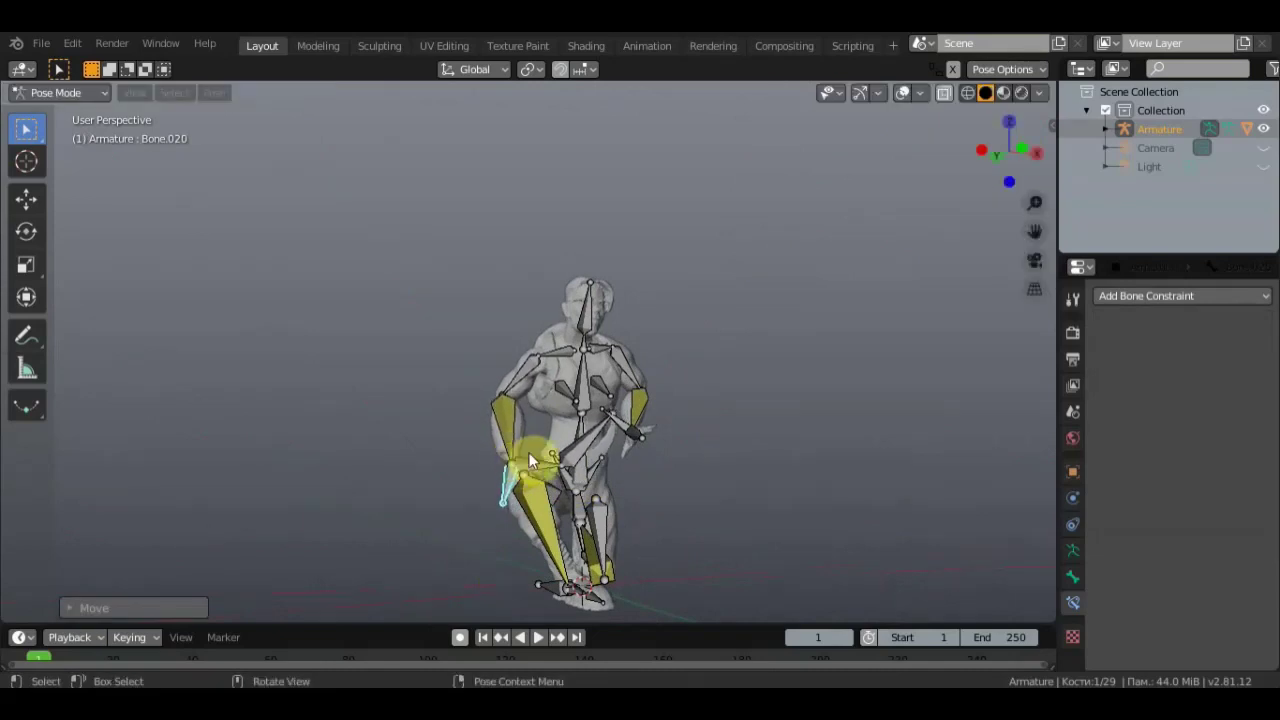
Step: Move forearm bone Bone.008 and bend the spine by moving Bone.001
{"action": "left_click", "coordinate": [618, 422]}
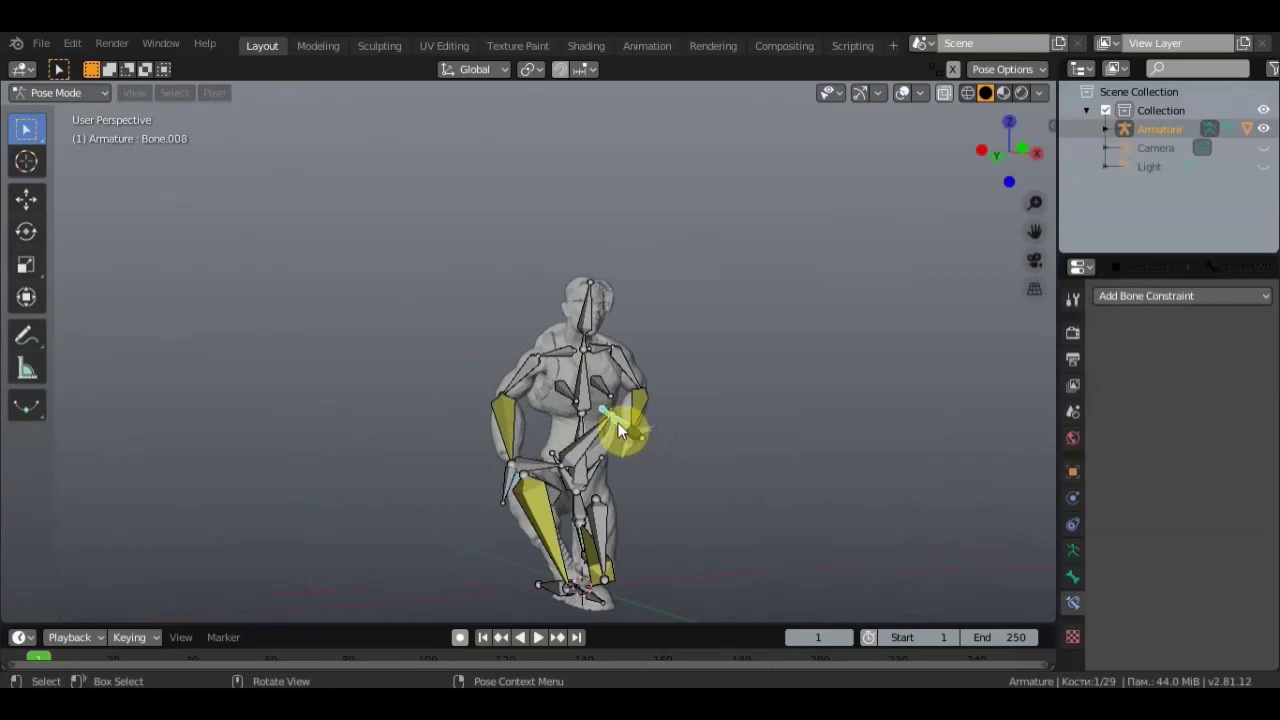
{"action": "key", "text": "g"}
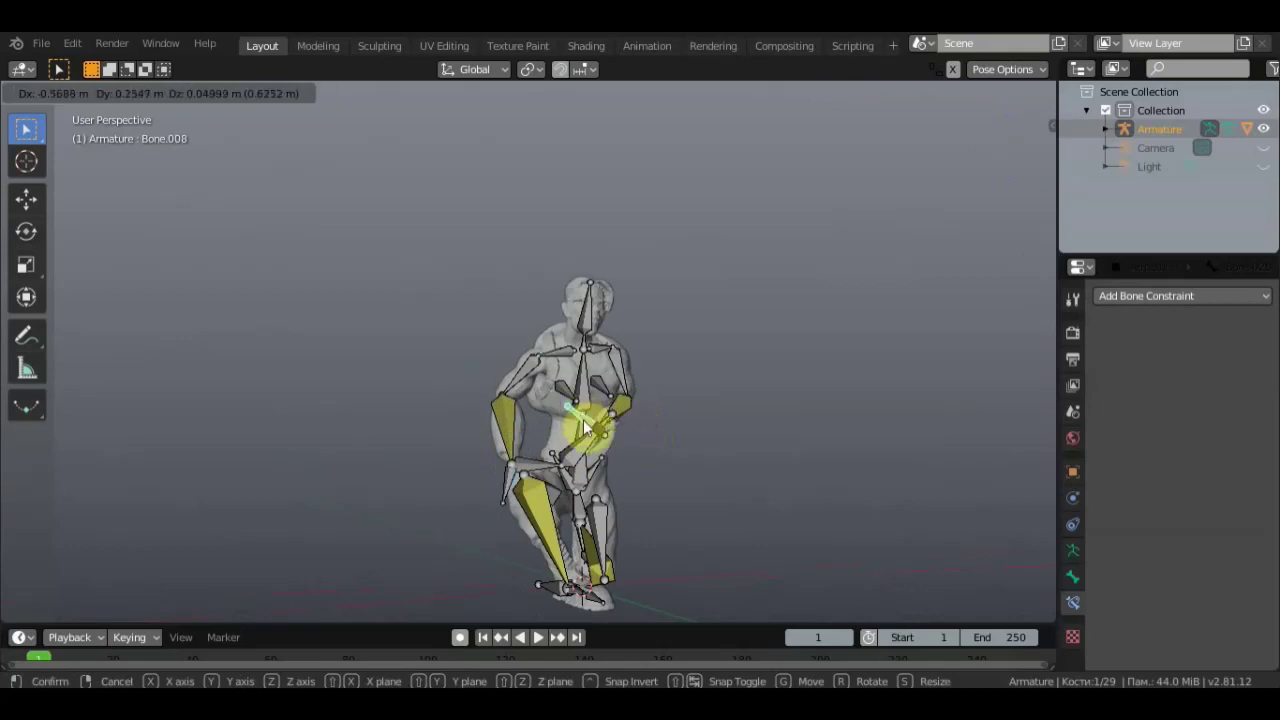
{"action": "left_click", "coordinate": [585, 428]}
{"action": "left_click", "coordinate": [585, 390]}
{"action": "key", "text": "g"}
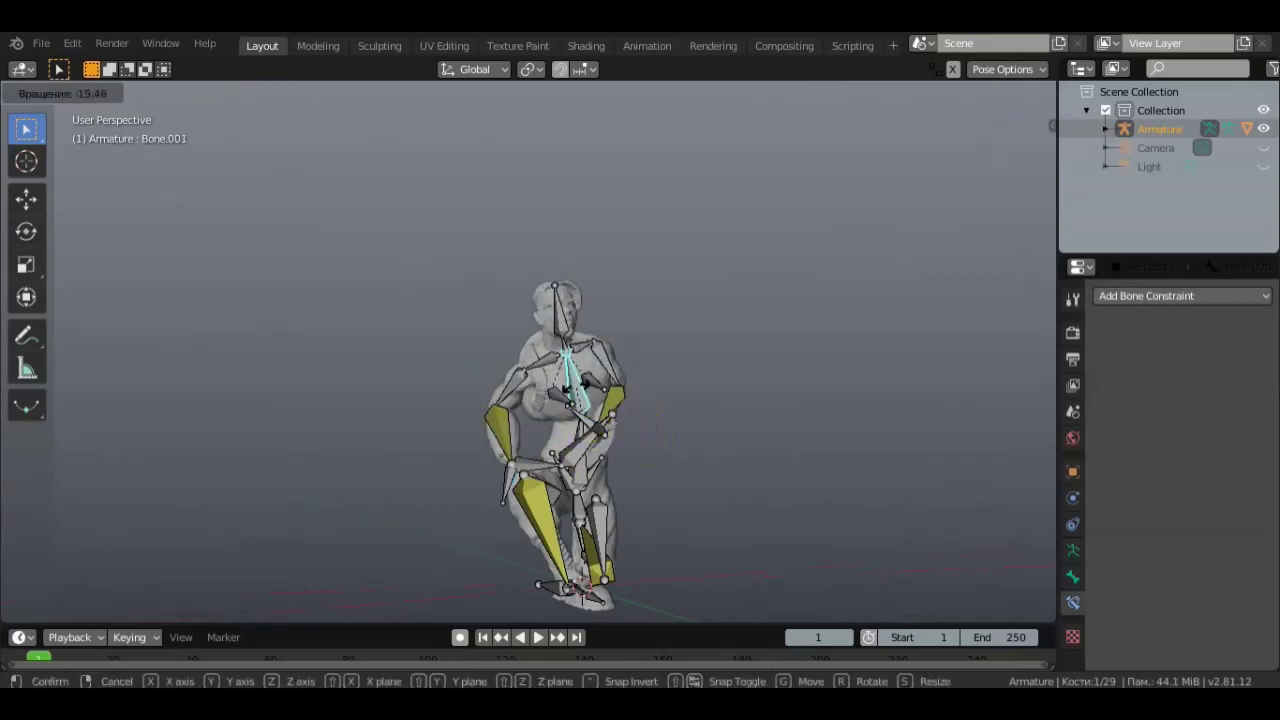
{"action": "left_click", "coordinate": [593, 461]}
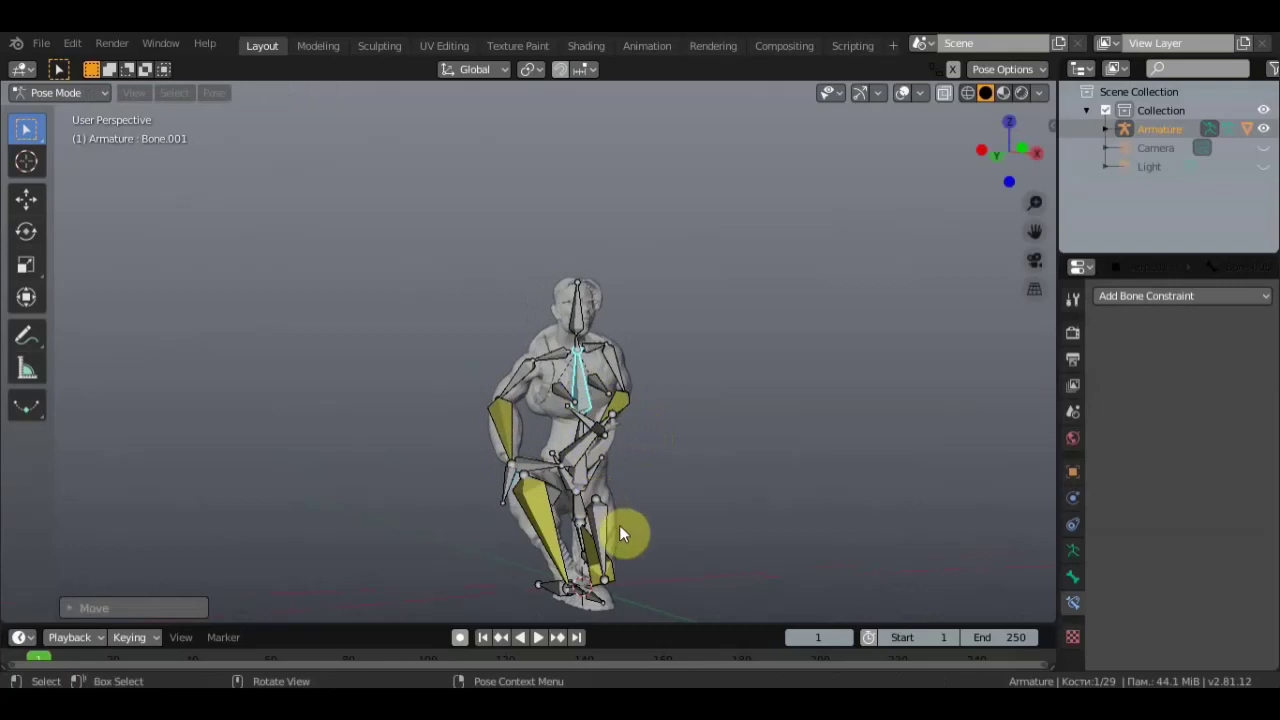
Step: Move leg bone Bone.013 beside the lowered knee and reposition foot bone Bone.025
{"action": "mouse_move", "coordinate": [619, 530]}
{"action": "middle_mouse_down"}
{"action": "mouse_move", "coordinate": [543, 537]}
{"action": "mouse_move", "coordinate": [594, 566]}
{"action": "middle_mouse_up"}
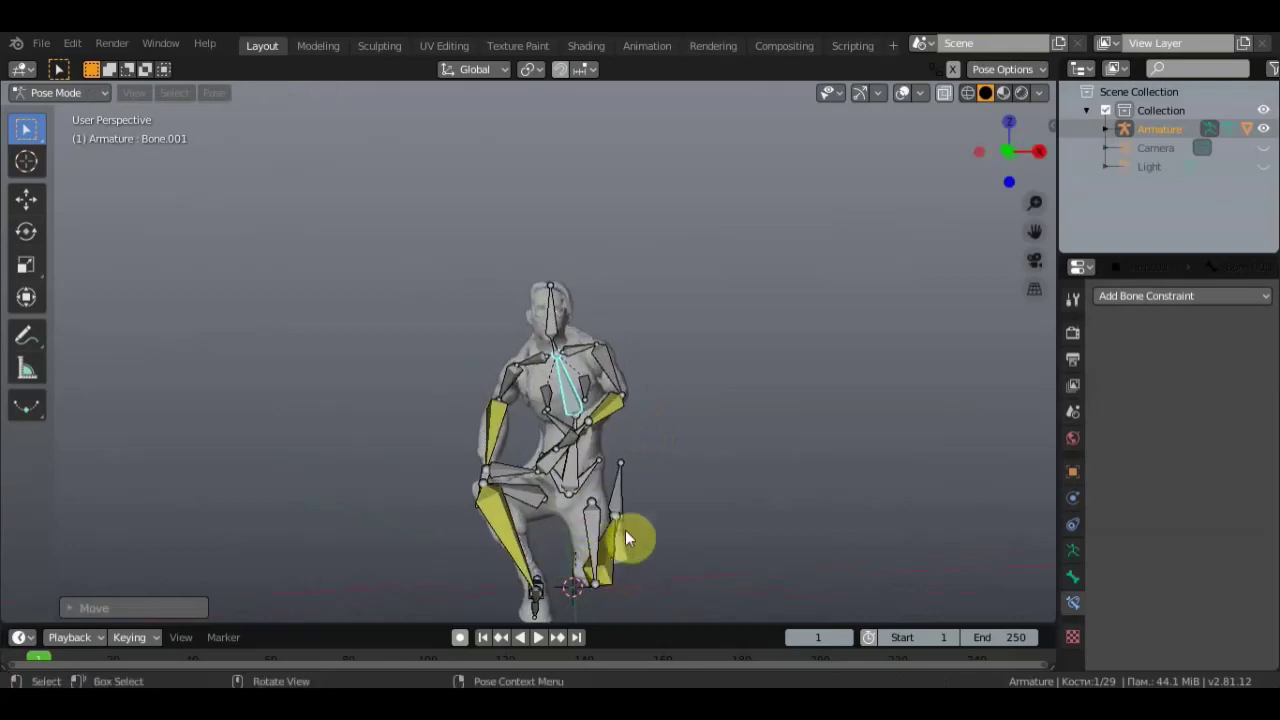
{"action": "left_click", "coordinate": [616, 502]}
{"action": "key", "text": "g"}
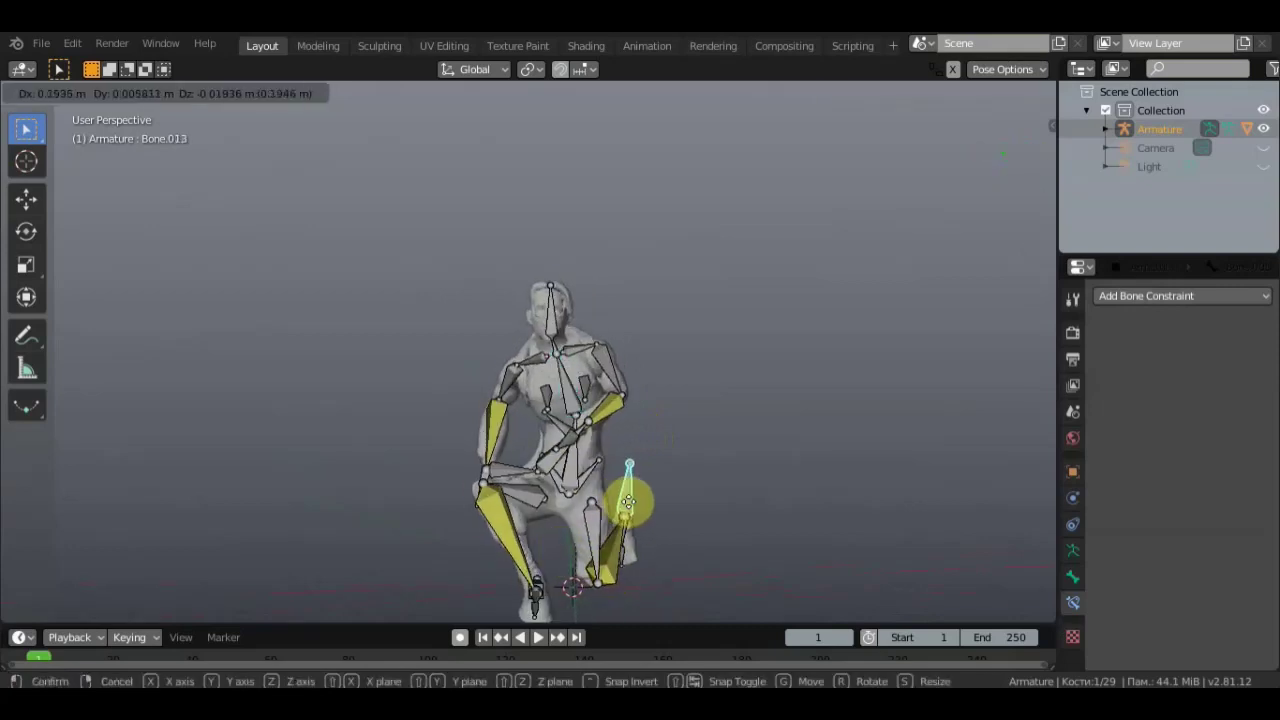
{"action": "left_click", "coordinate": [607, 550]}
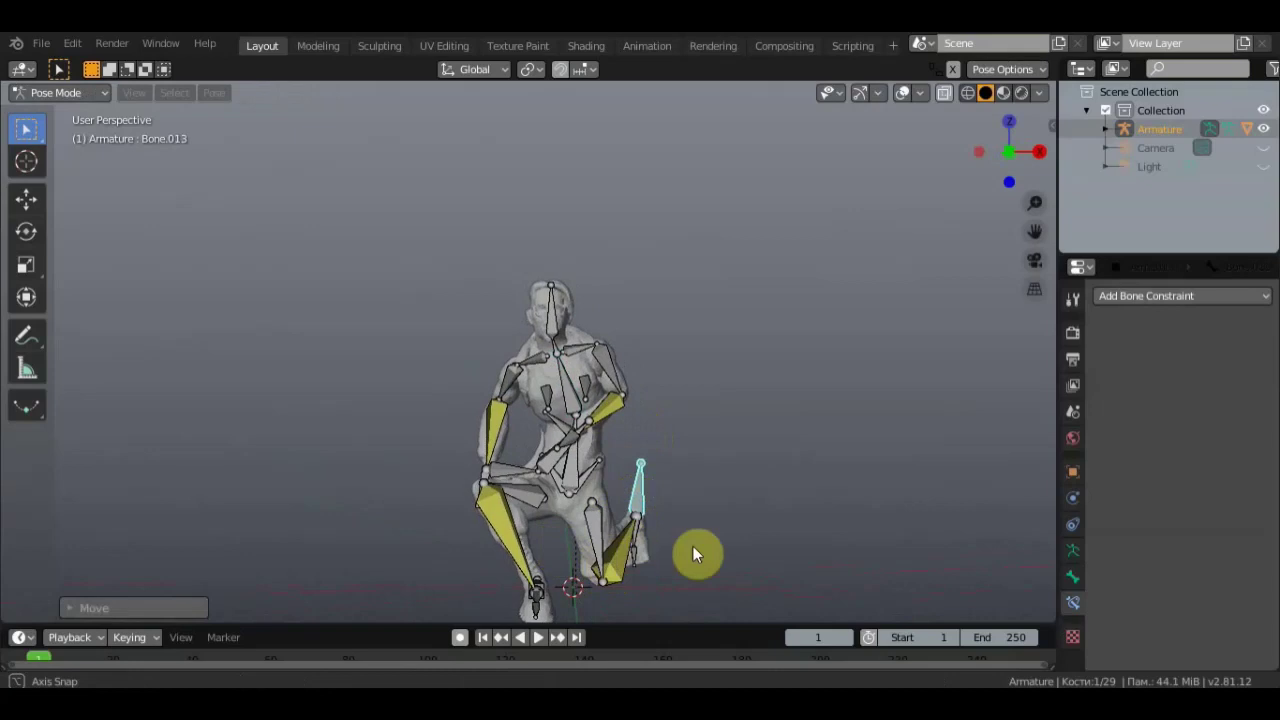
{"action": "middle_click_drag", "start_coordinate": [695, 555], "coordinate": [566, 586]}
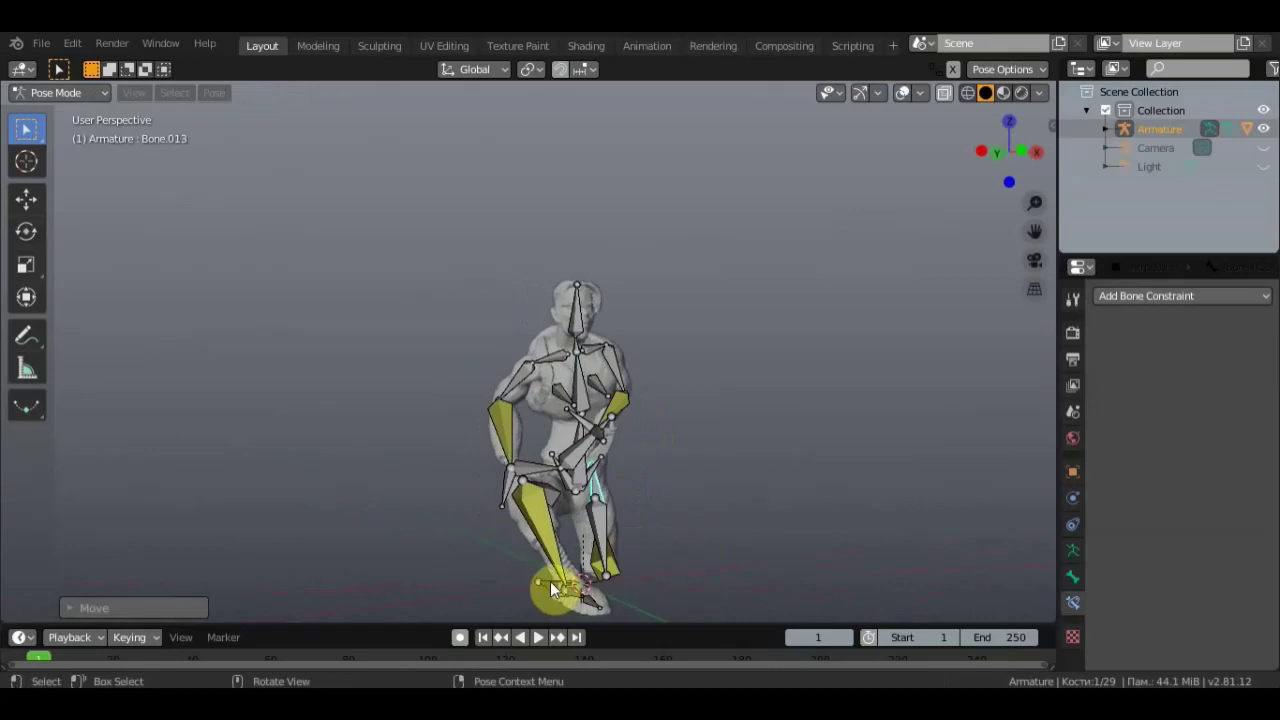
{"action": "left_click", "coordinate": [550, 581]}
{"action": "key", "text": "g"}
{"action": "left_click", "coordinate": [594, 594]}
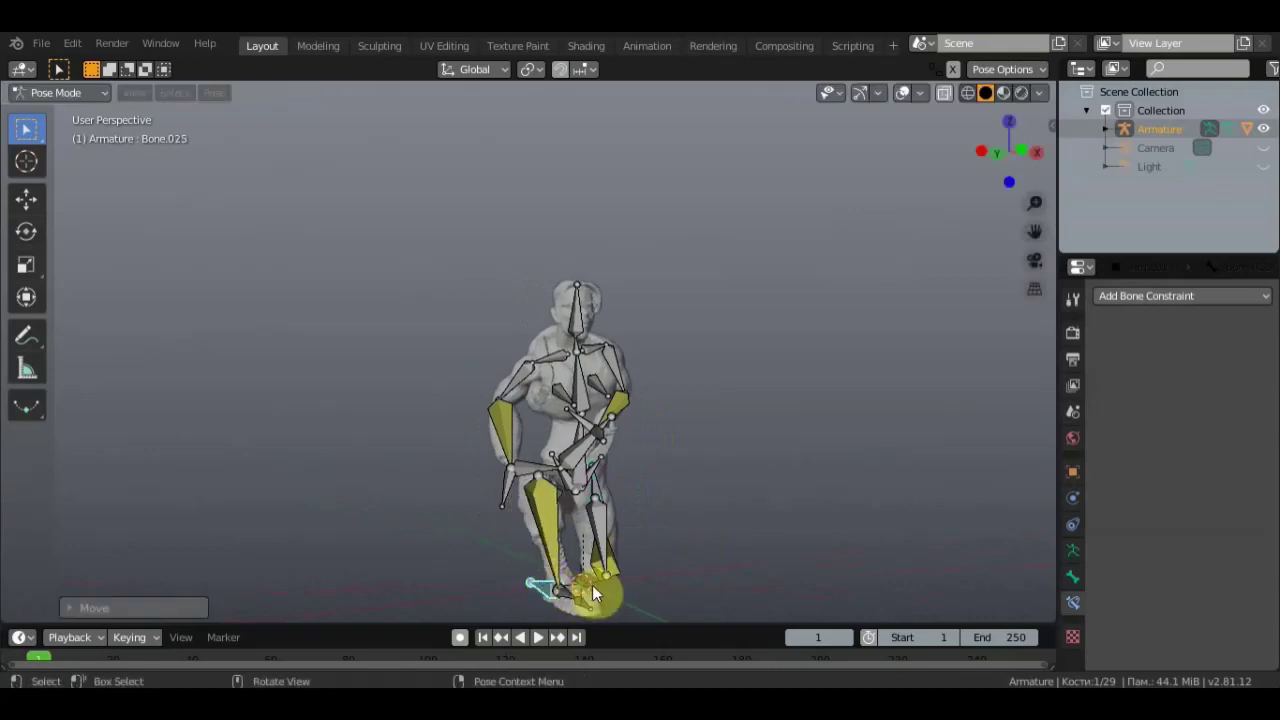
Step: Rotate foot bone Bone.025 twice to angle the front foot
{"action": "key", "text": "r"}
{"action": "left_click", "coordinate": [600, 581]}
{"action": "middle_click_drag", "start_coordinate": [600, 581], "coordinate": [571, 157]}
{"action": "key", "text": "r"}
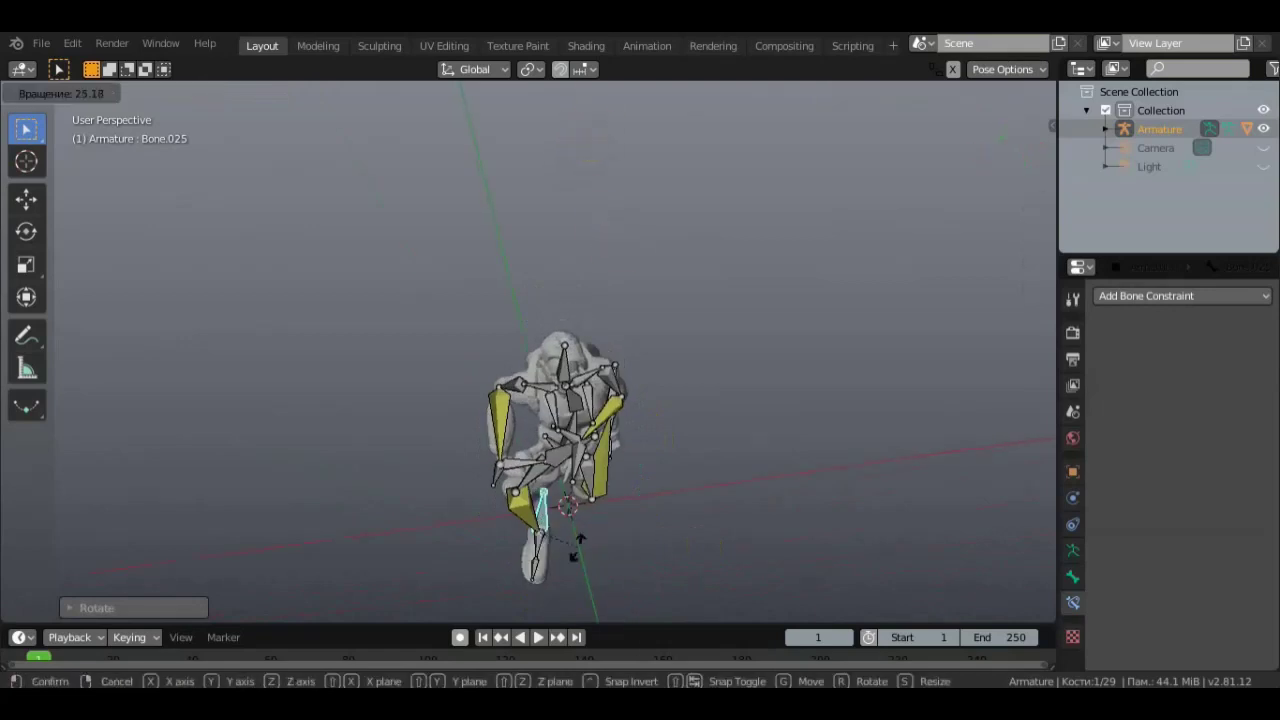
{"action": "left_click", "coordinate": [578, 549]}
{"action": "middle_click_drag", "start_coordinate": [578, 549], "coordinate": [558, 381]}
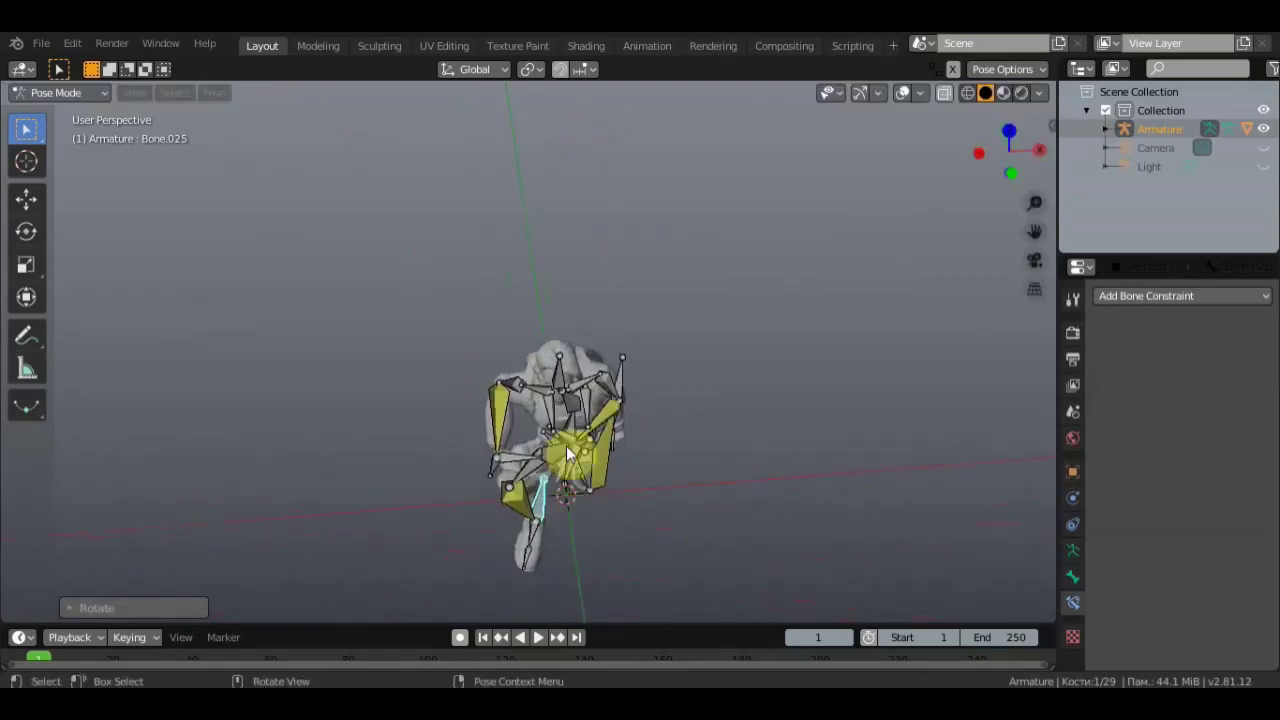
Step: Turn the head by rotating head bone Bone.003 three times
{"action": "left_click", "coordinate": [558, 381]}
{"action": "key", "text": "r"}
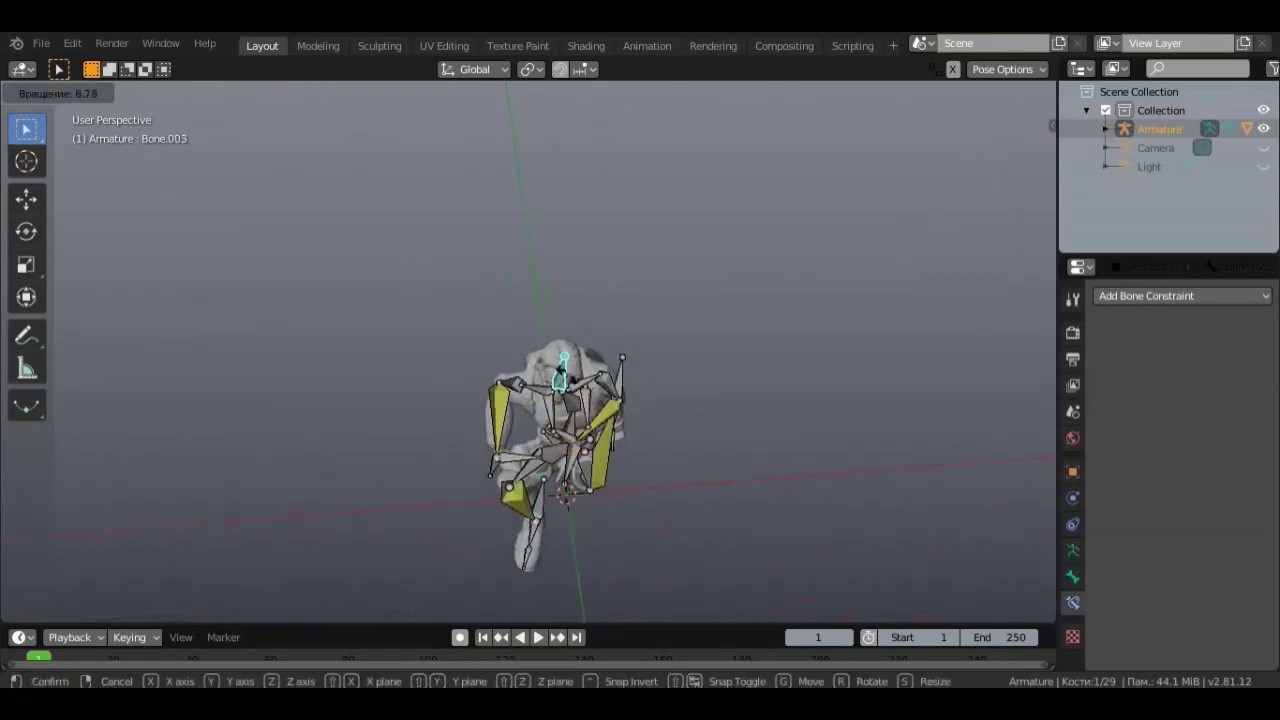
{"action": "left_click", "coordinate": [570, 381]}
{"action": "middle_click_drag", "start_coordinate": [570, 381], "coordinate": [581, 446]}
{"action": "key", "text": "r"}
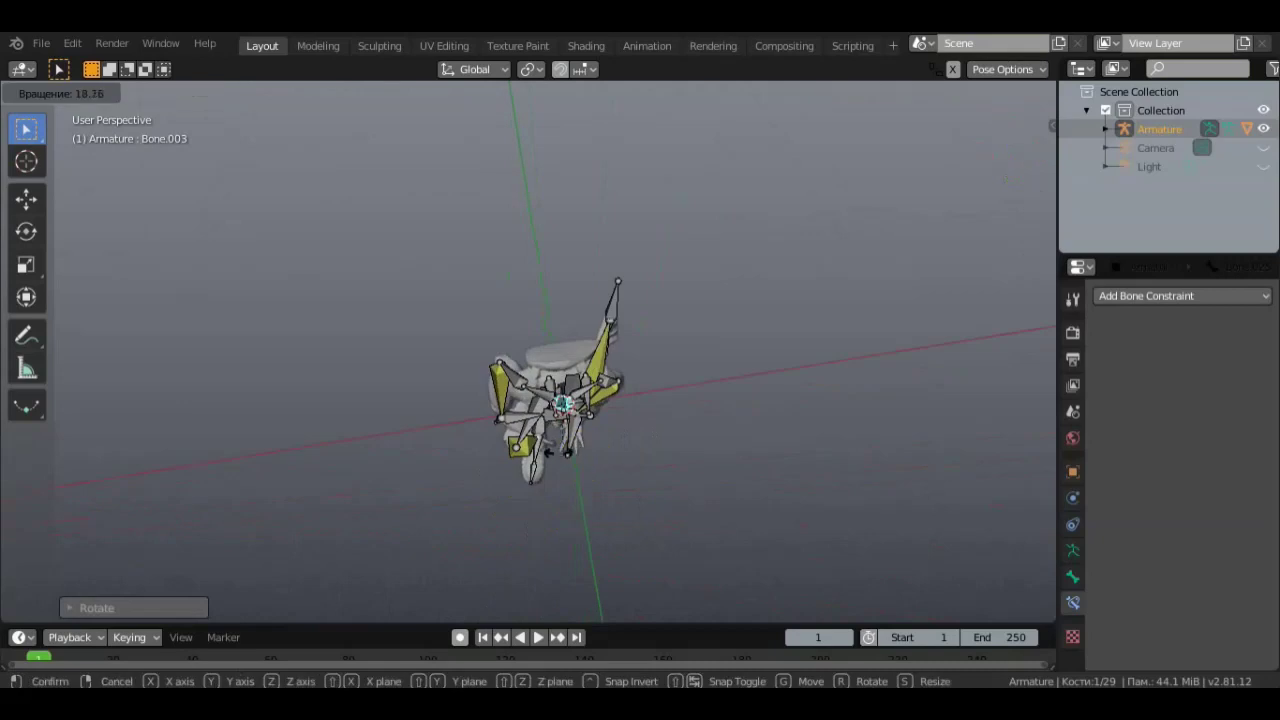
{"action": "left_click", "coordinate": [557, 462]}
{"action": "mouse_move", "coordinate": [592, 366]}
{"action": "middle_mouse_down"}
{"action": "mouse_move", "coordinate": [588, 258]}
{"action": "mouse_move", "coordinate": [638, 236]}
{"action": "middle_mouse_up"}
{"action": "key", "text": "r"}
{"action": "left_click", "coordinate": [609, 265]}
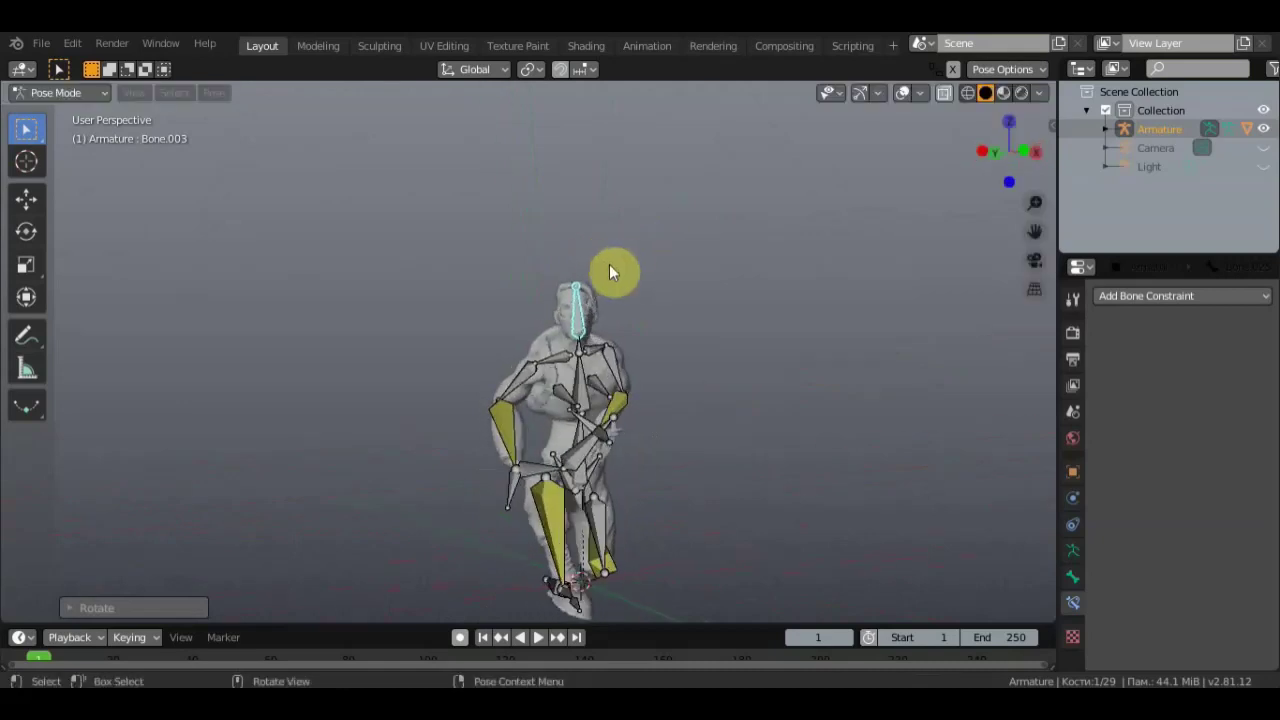
Step: Rotate shoulder bone Bone.004 and chest bone Bone.016
{"action": "left_click", "coordinate": [599, 346]}
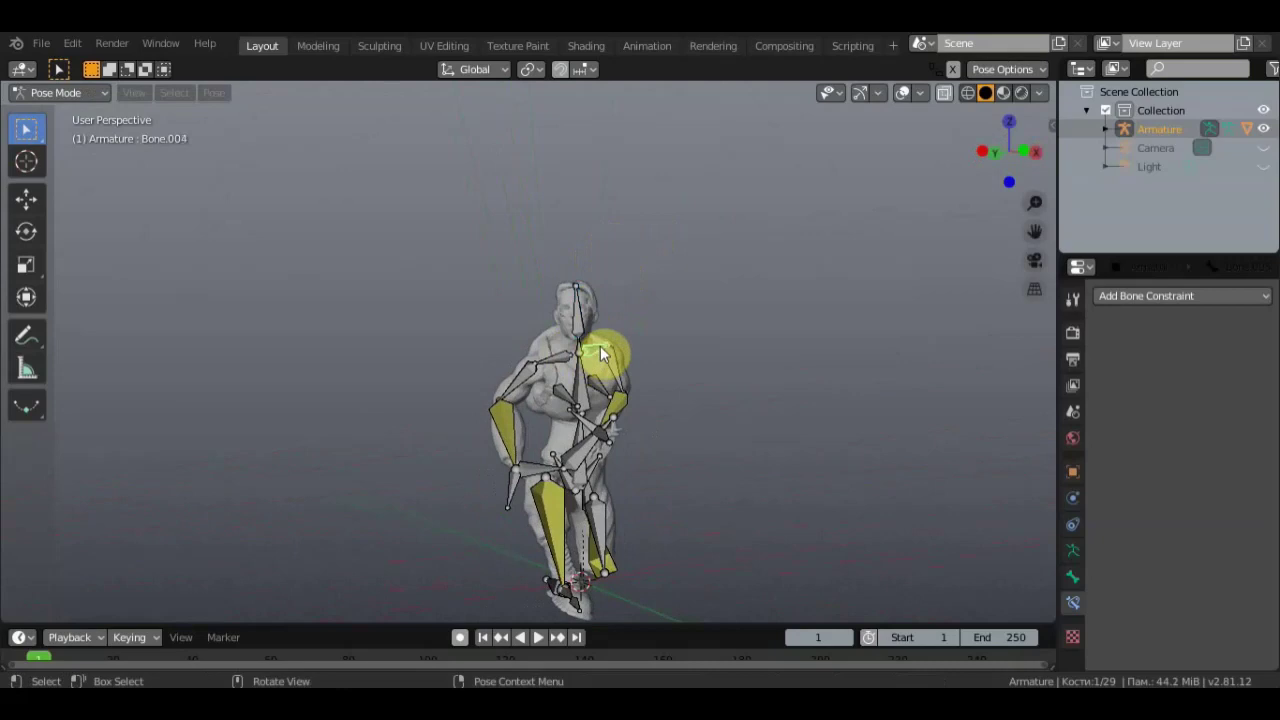
{"action": "key", "text": "r"}
{"action": "left_click", "coordinate": [600, 352]}
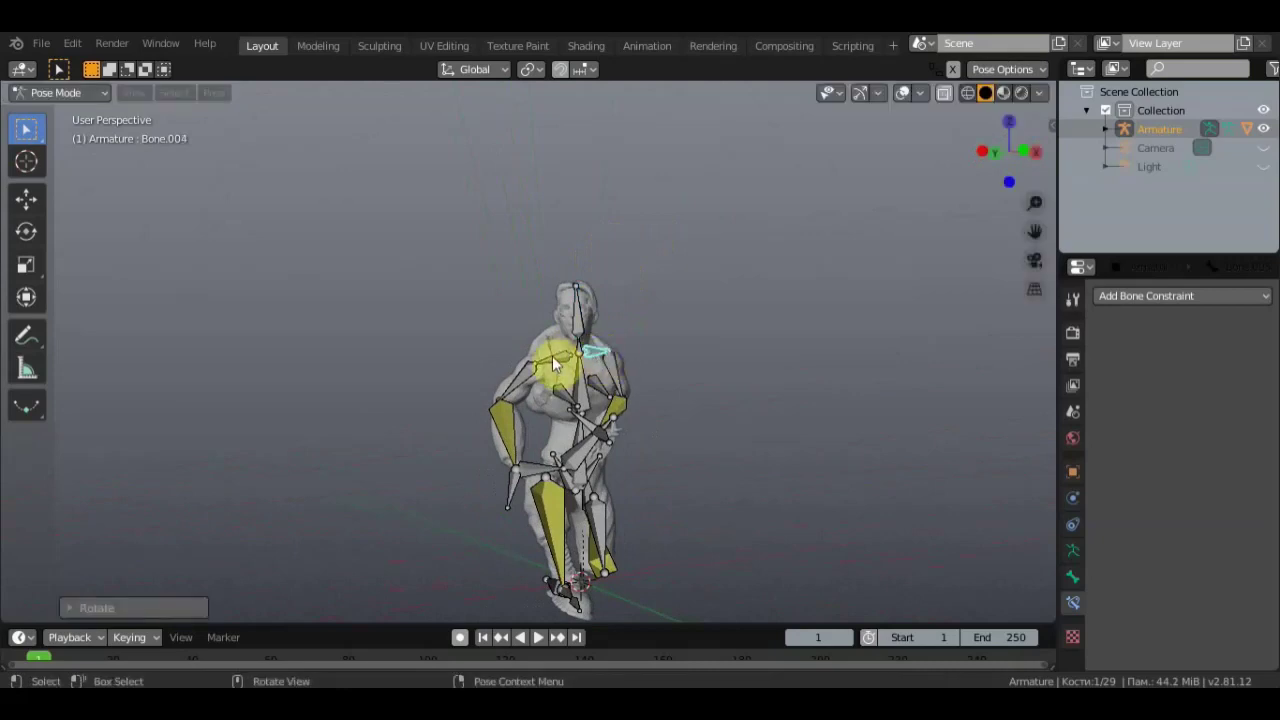
{"action": "left_click", "coordinate": [555, 365]}
{"action": "key", "text": "r"}
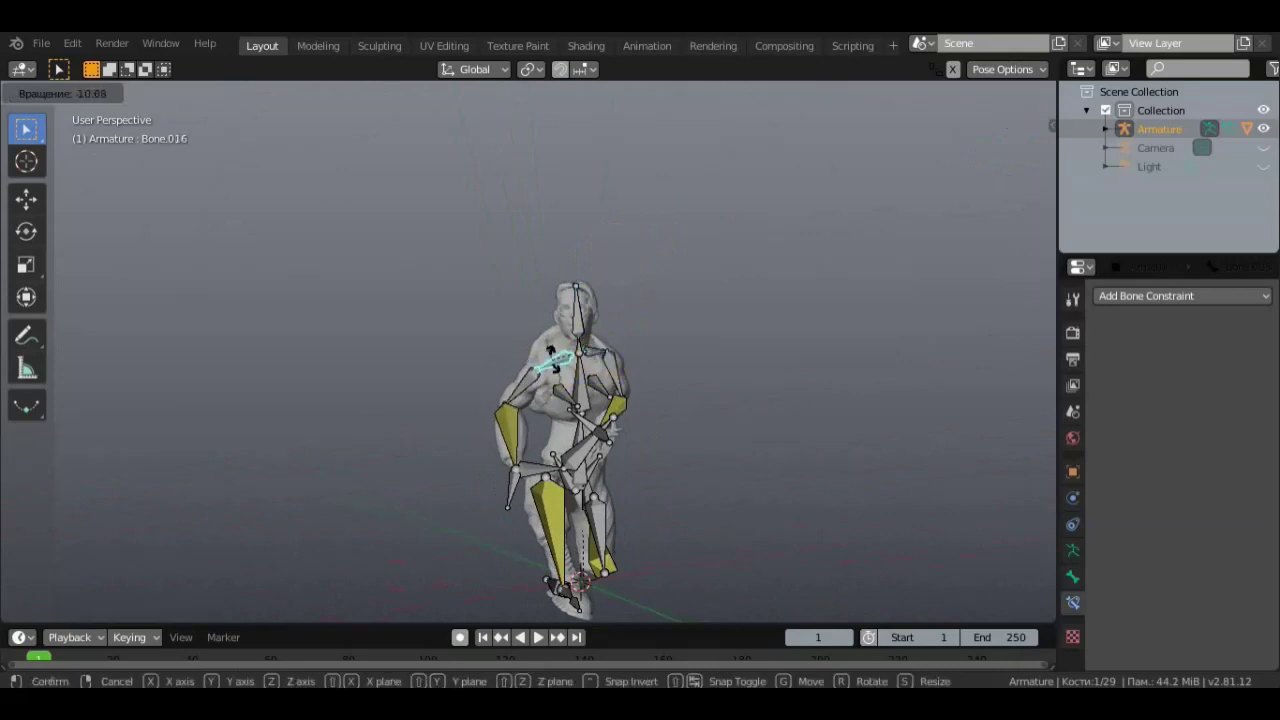
{"action": "left_click", "coordinate": [575, 365]}
Step: Move the root bone 'Bone' so the arm sits against the hip
{"action": "mouse_move", "coordinate": [575, 365]}
{"action": "middle_mouse_down"}
{"action": "mouse_move", "coordinate": [505, 360]}
{"action": "mouse_move", "coordinate": [558, 362]}
{"action": "middle_mouse_up"}
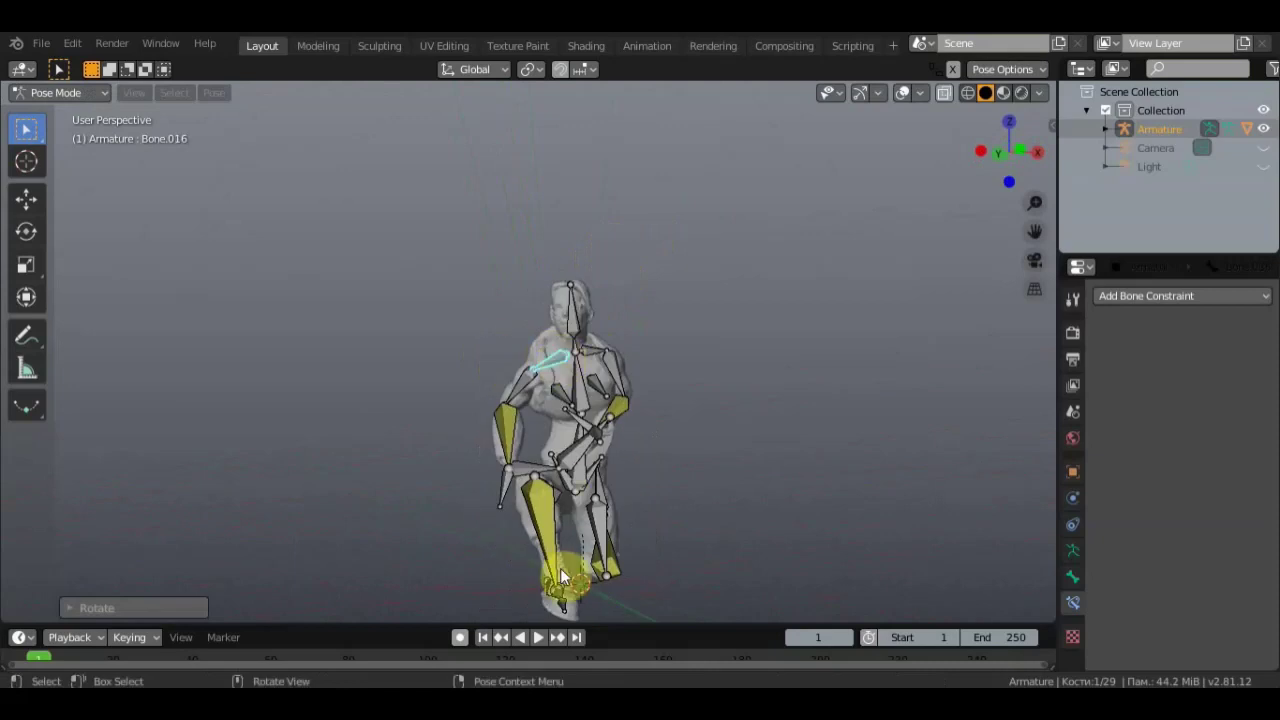
{"action": "middle_click_drag", "start_coordinate": [586, 478], "coordinate": [602, 463]}
{"action": "left_click", "coordinate": [583, 441]}
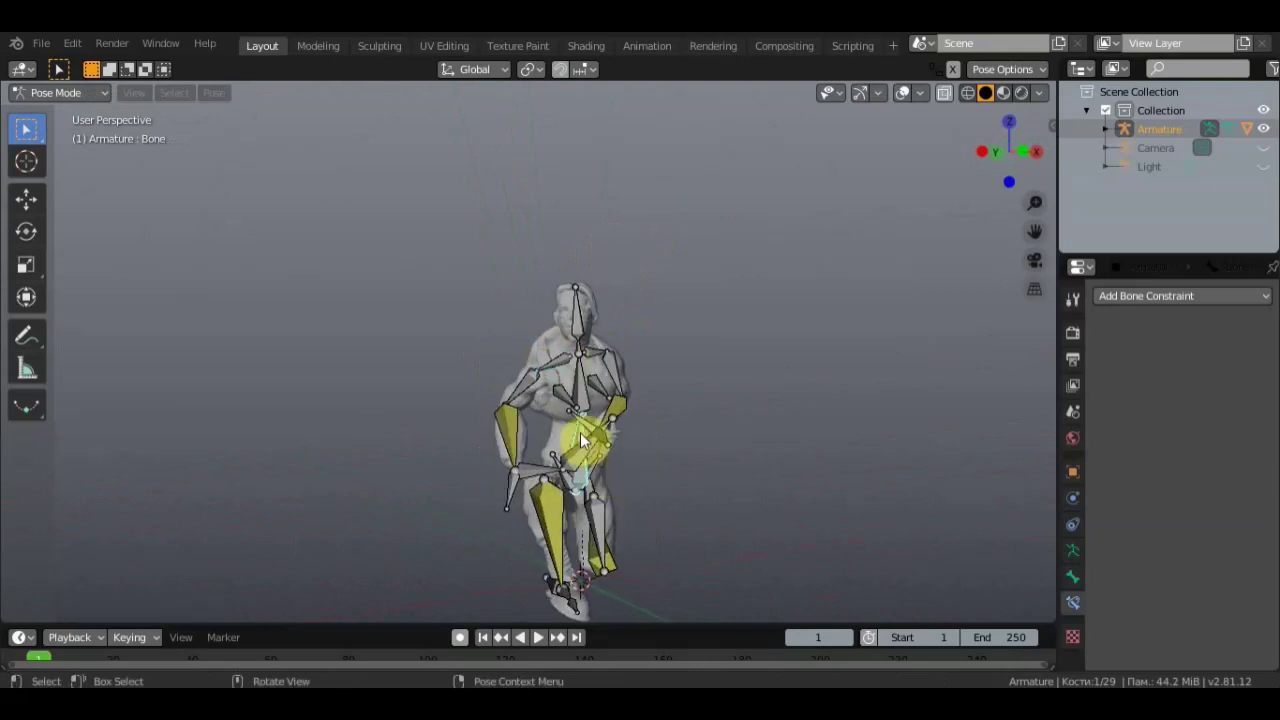
{"action": "key", "text": "g"}
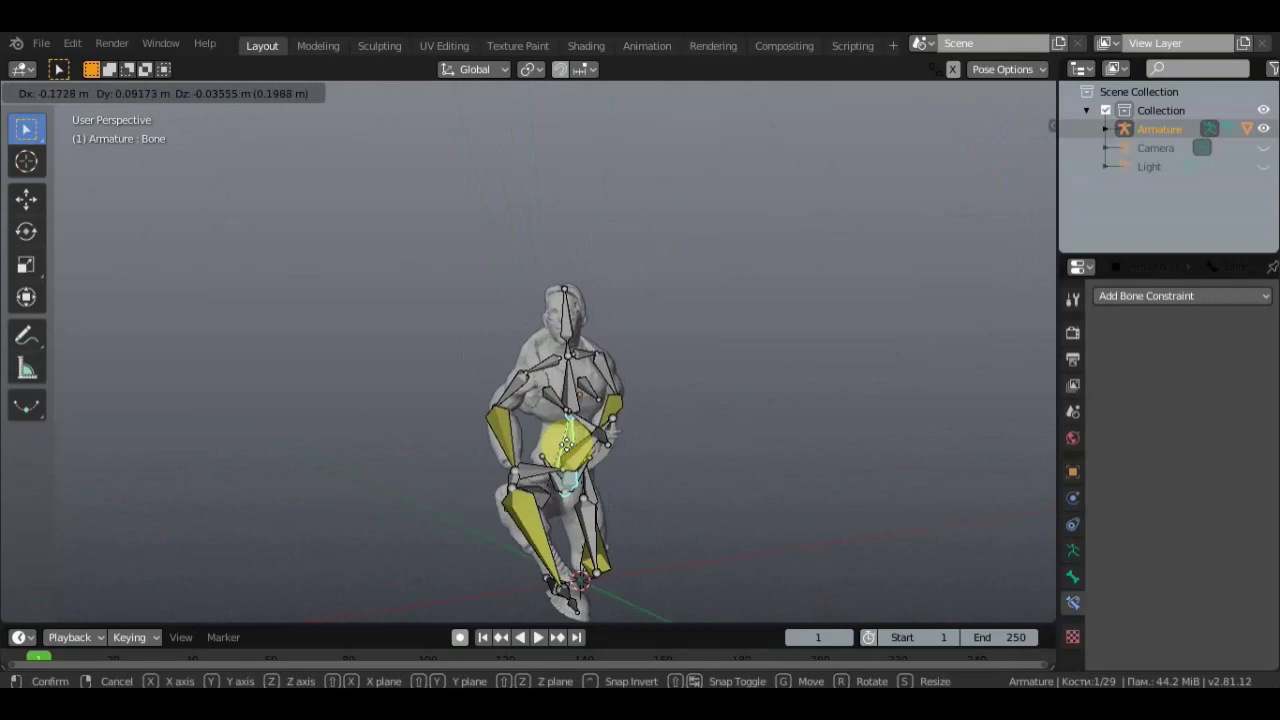
{"action": "left_click", "coordinate": [593, 466]}
Step: Zoom in on the armature and show its Object Data Viewport Display settings
{"action": "middle_click_drag", "start_coordinate": [593, 466], "coordinate": [600, 470]}
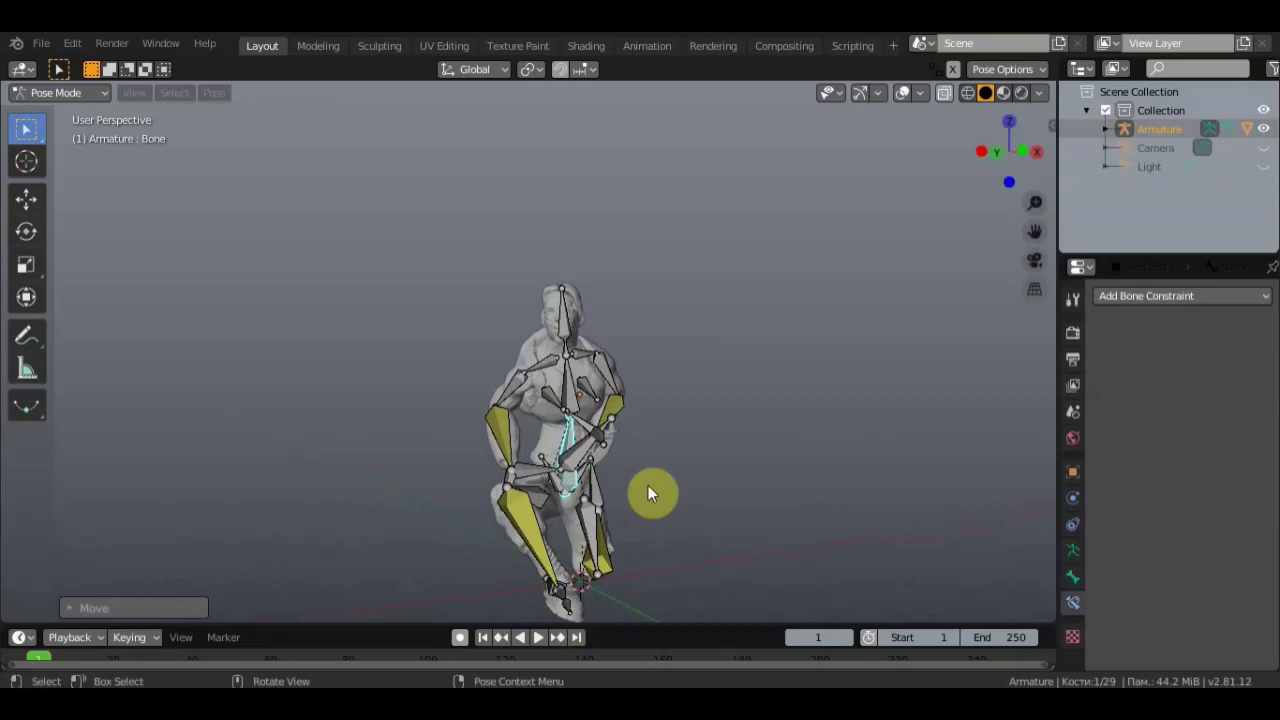
{"action": "scroll", "coordinate": [645, 485], "scroll_direction": "up", "scroll_amount": 2}
{"action": "mouse_move", "coordinate": [670, 470]}
{"action": "middle_mouse_down"}
{"action": "mouse_move", "coordinate": [712, 372]}
{"action": "mouse_move", "coordinate": [752, 378]}
{"action": "middle_mouse_up"}
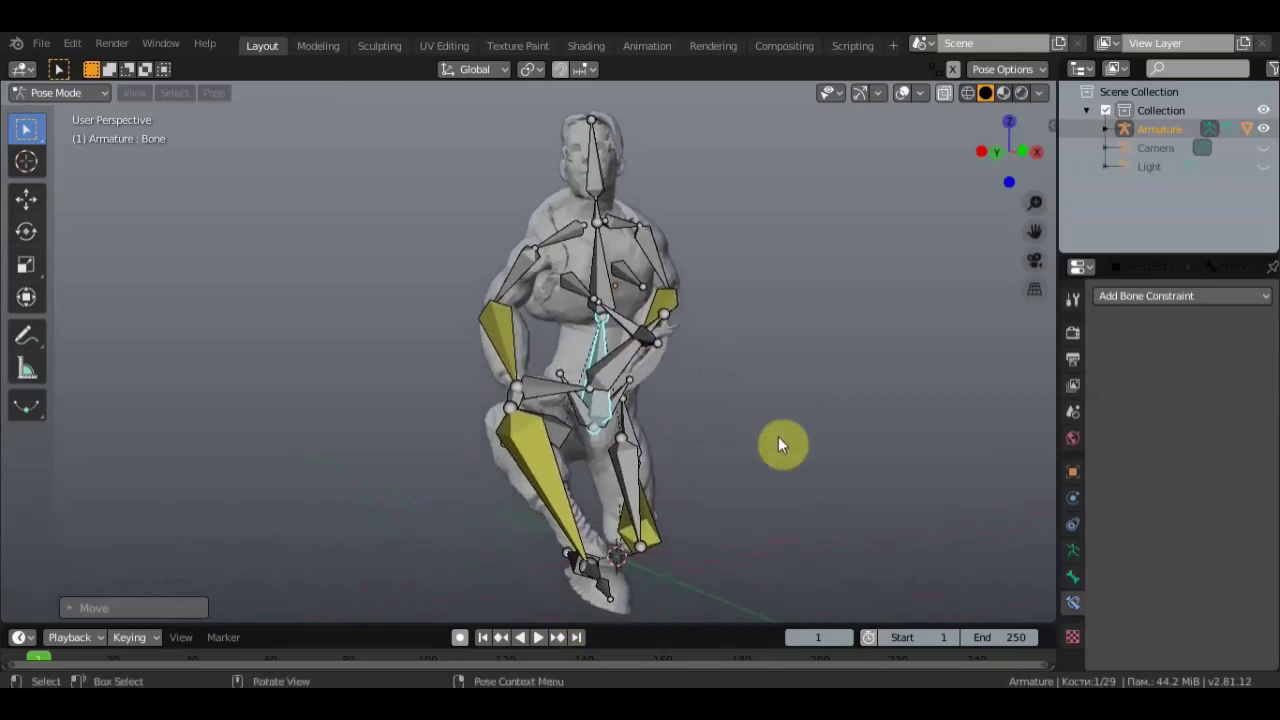
{"action": "left_click", "coordinate": [1072, 550]}
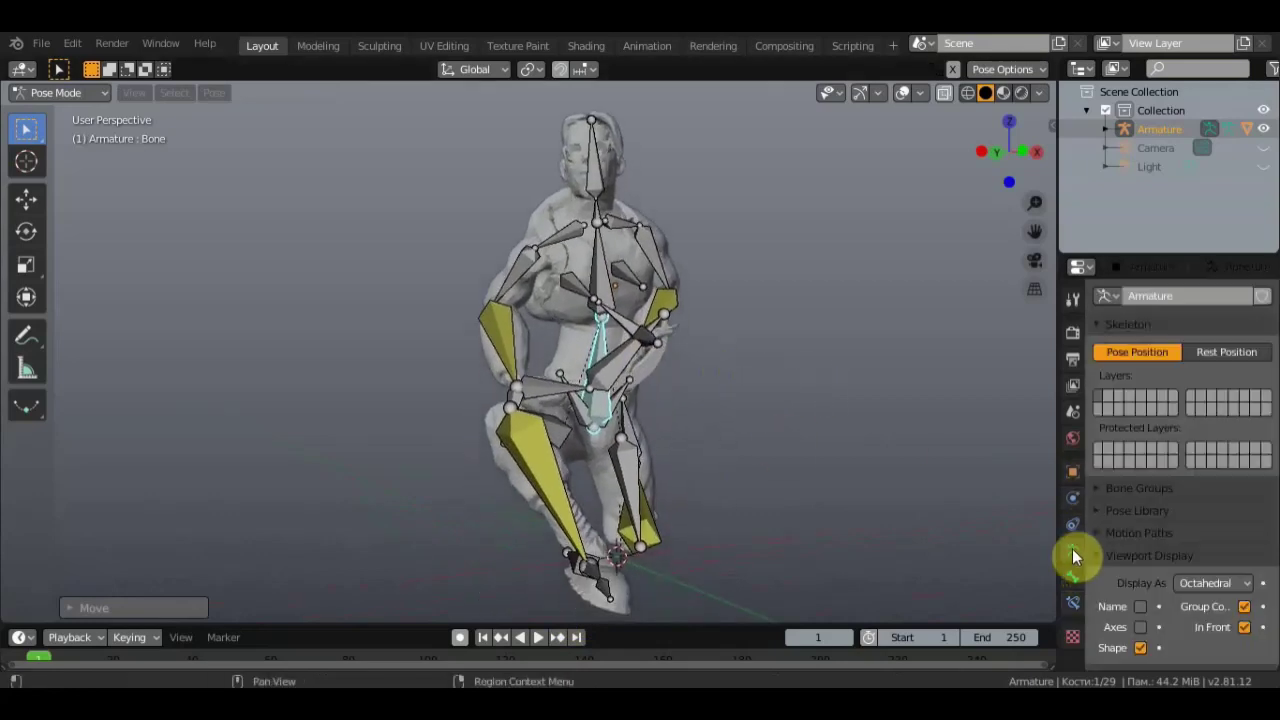
Step: Toggle the armature's In Front display off and back on while checking the pose
{"action": "left_click", "coordinate": [1244, 627]}
{"action": "middle_click_drag", "start_coordinate": [971, 534], "coordinate": [741, 536]}
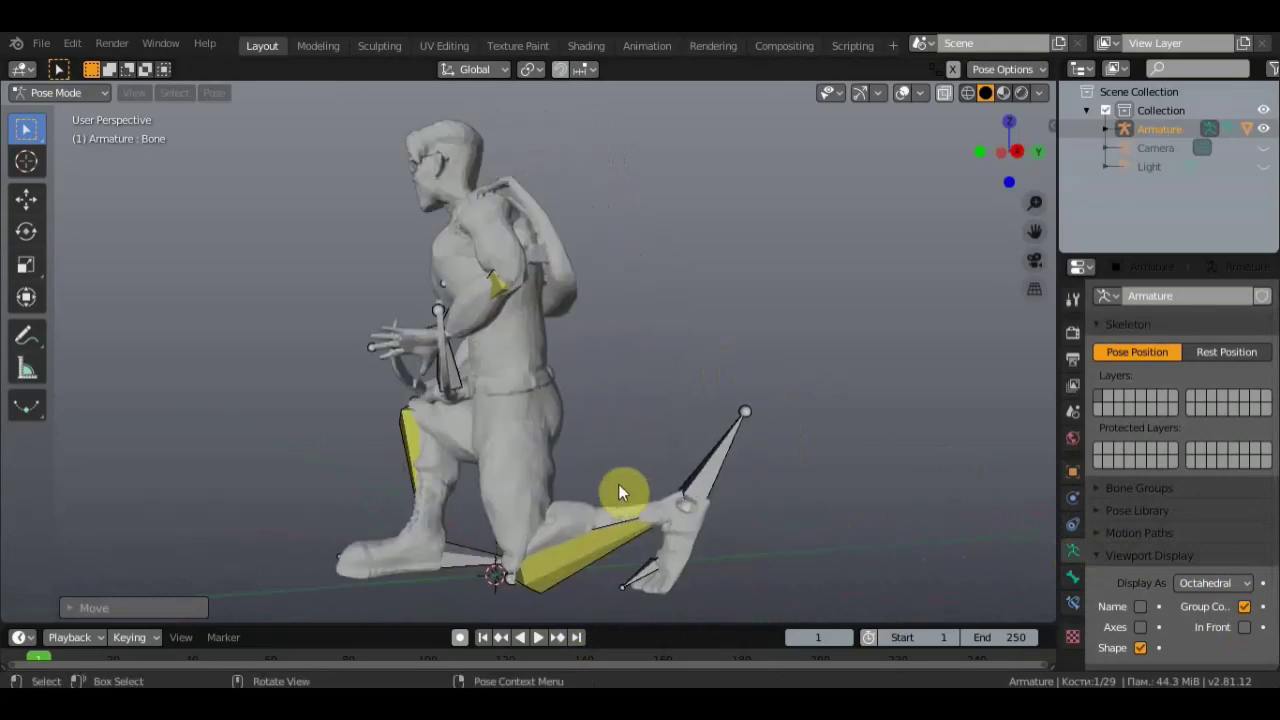
{"action": "mouse_move", "coordinate": [620, 491]}
{"action": "middle_mouse_down"}
{"action": "mouse_move", "coordinate": [677, 506]}
{"action": "mouse_move", "coordinate": [861, 500]}
{"action": "mouse_move", "coordinate": [857, 561]}
{"action": "mouse_move", "coordinate": [729, 488]}
{"action": "mouse_move", "coordinate": [1001, 606]}
{"action": "middle_mouse_up"}
{"action": "left_click", "coordinate": [1243, 627]}
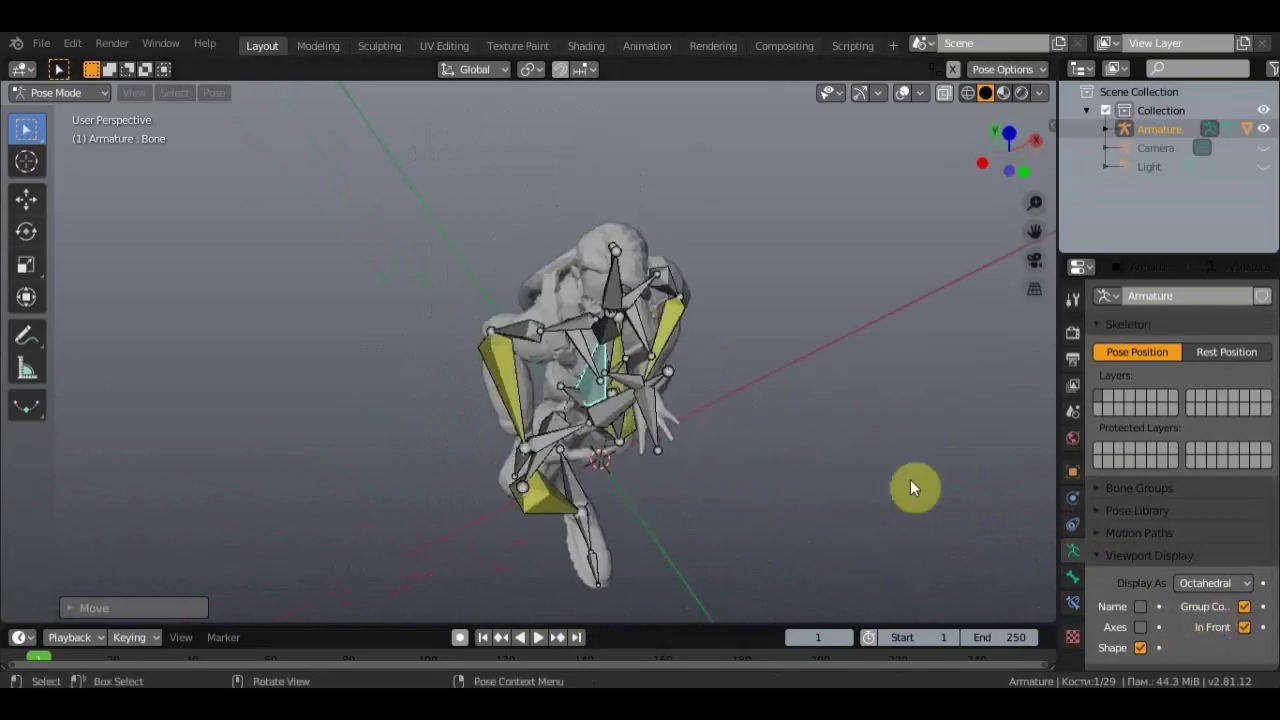
{"action": "mouse_move", "coordinate": [910, 479]}
{"action": "middle_mouse_down"}
{"action": "mouse_move", "coordinate": [802, 456]}
{"action": "mouse_move", "coordinate": [786, 400]}
{"action": "mouse_move", "coordinate": [622, 372]}
{"action": "mouse_move", "coordinate": [658, 474]}
{"action": "middle_mouse_up"}
Step: Rotate spine bone Bone.001 twice, using top view for the first rotation
{"action": "left_click", "coordinate": [596, 342]}
{"action": "key", "text": "KP_7"}
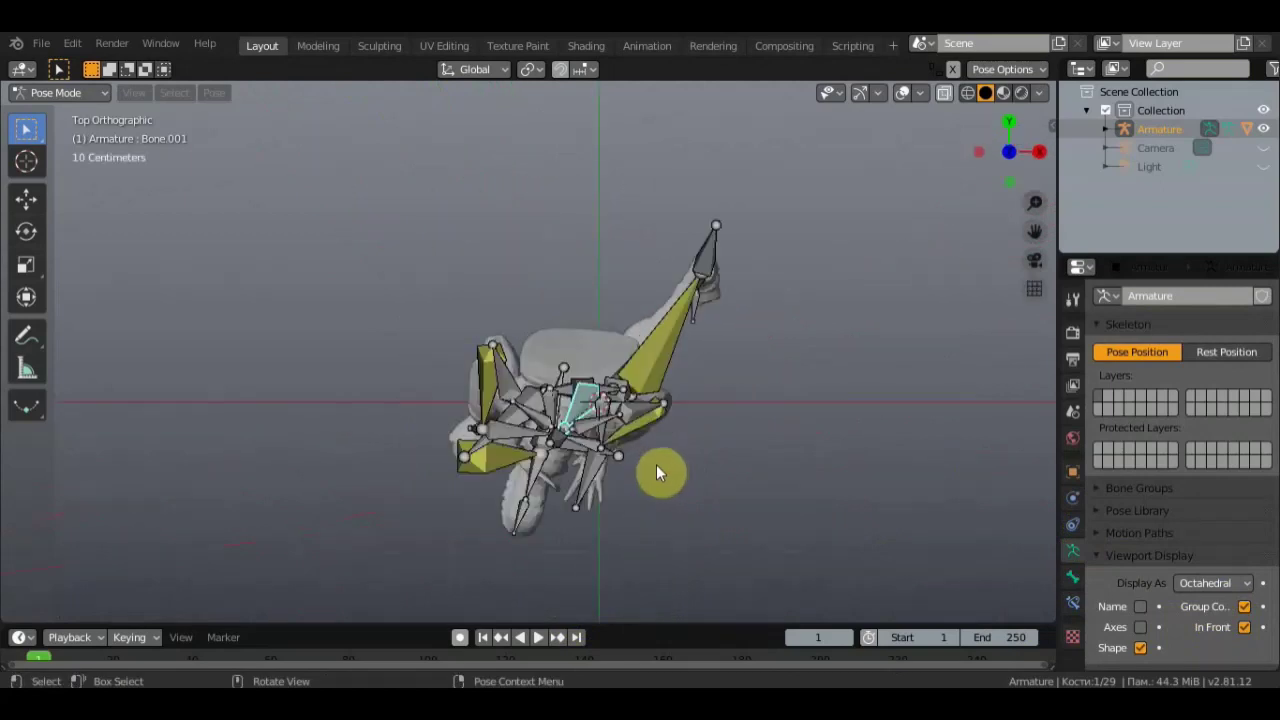
{"action": "key", "text": "r"}
{"action": "left_click", "coordinate": [641, 472]}
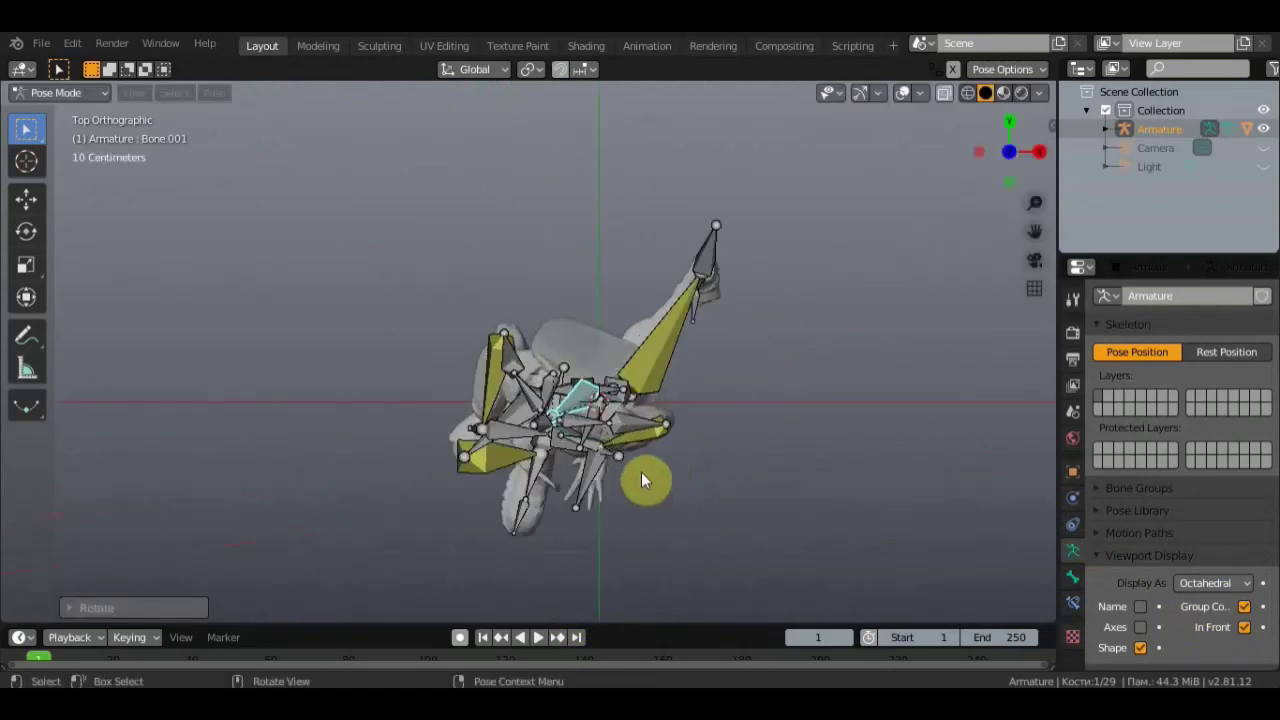
{"action": "mouse_move", "coordinate": [641, 472]}
{"action": "middle_mouse_down"}
{"action": "mouse_move", "coordinate": [711, 284]}
{"action": "mouse_move", "coordinate": [743, 270]}
{"action": "middle_mouse_up"}
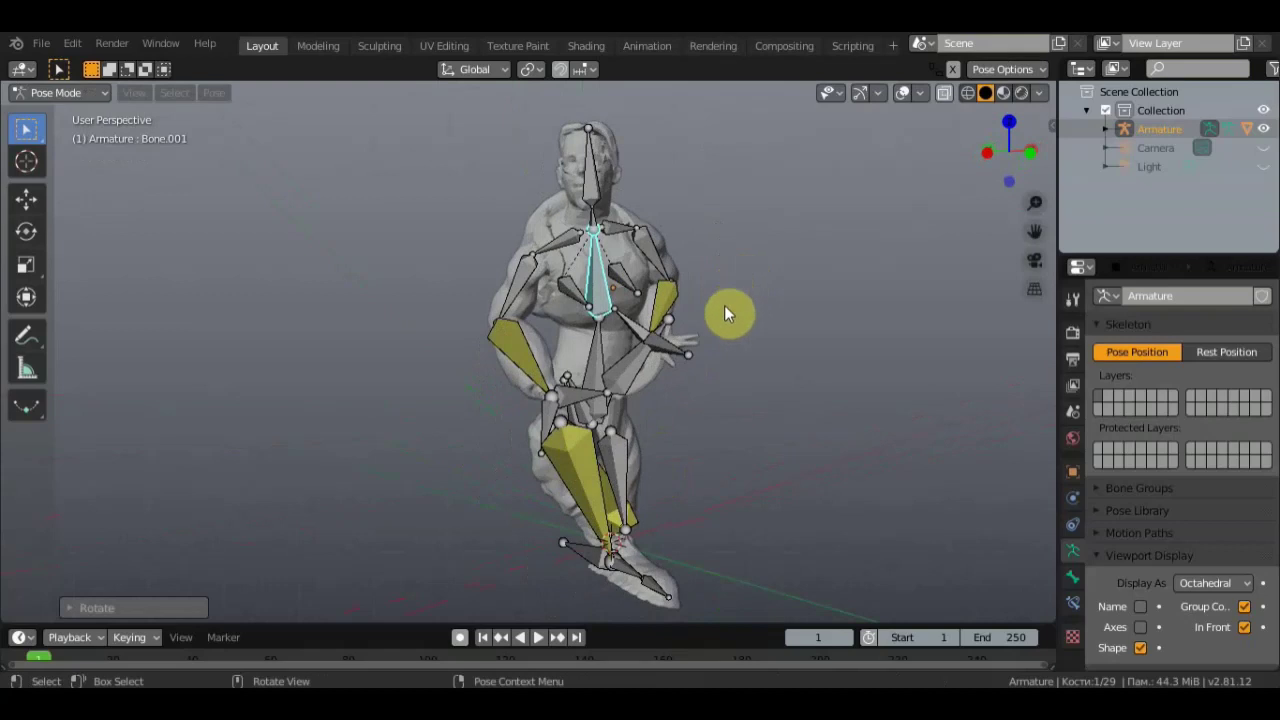
{"action": "key", "text": "r"}
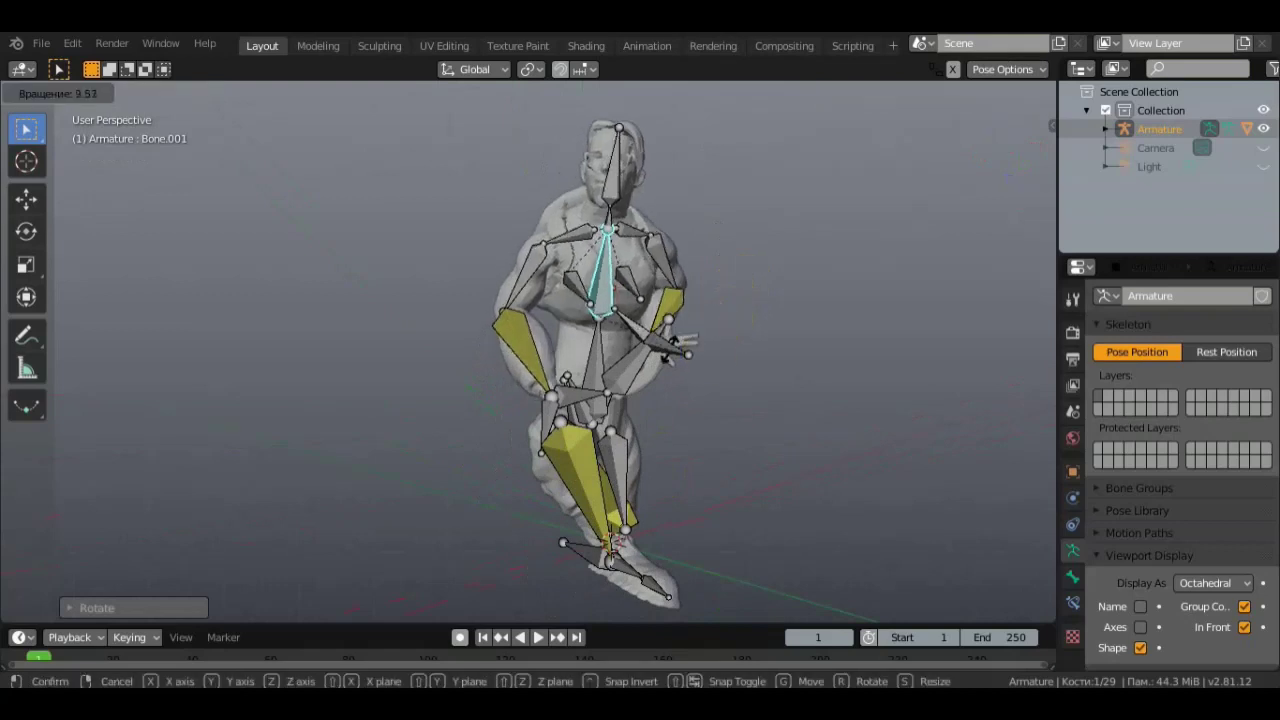
{"action": "left_click", "coordinate": [682, 358]}
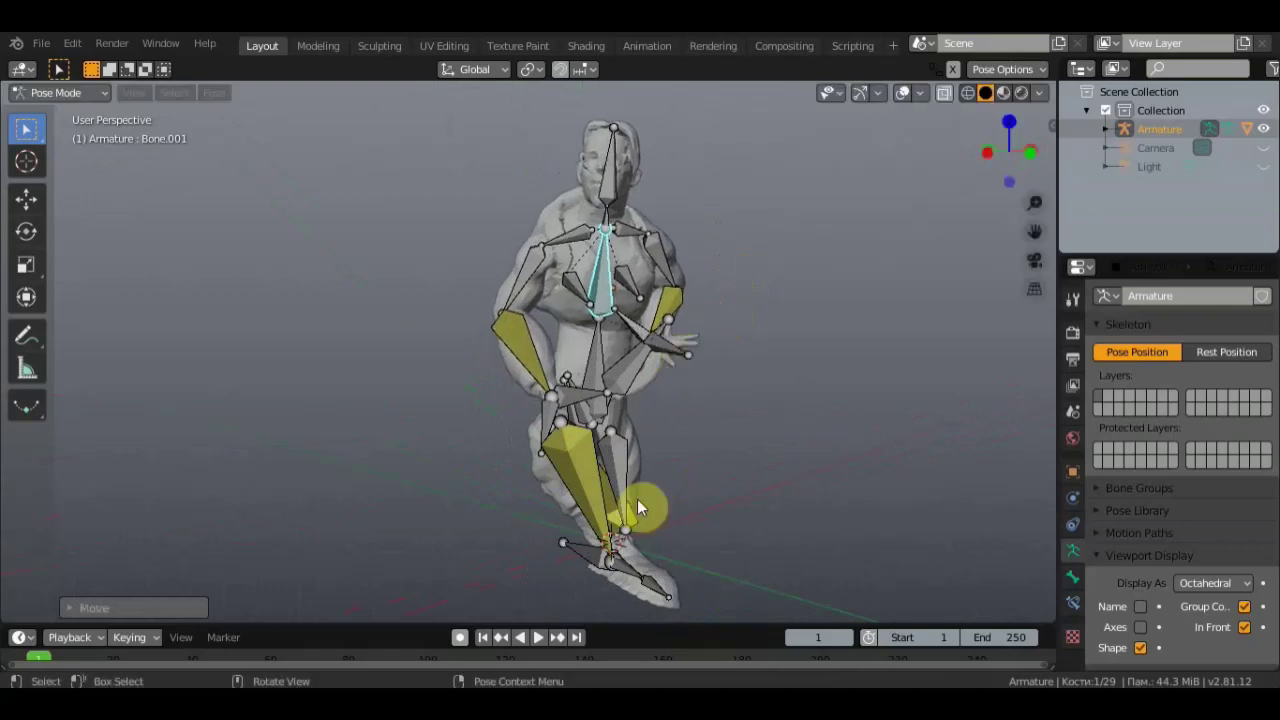
Step: Rotate foot bone Bone.025 more upright and move it into place
{"action": "left_click", "coordinate": [595, 550]}
{"action": "mouse_move", "coordinate": [595, 552]}
{"action": "middle_mouse_down"}
{"action": "mouse_move", "coordinate": [566, 606]}
{"action": "mouse_move", "coordinate": [559, 128]}
{"action": "middle_mouse_up"}
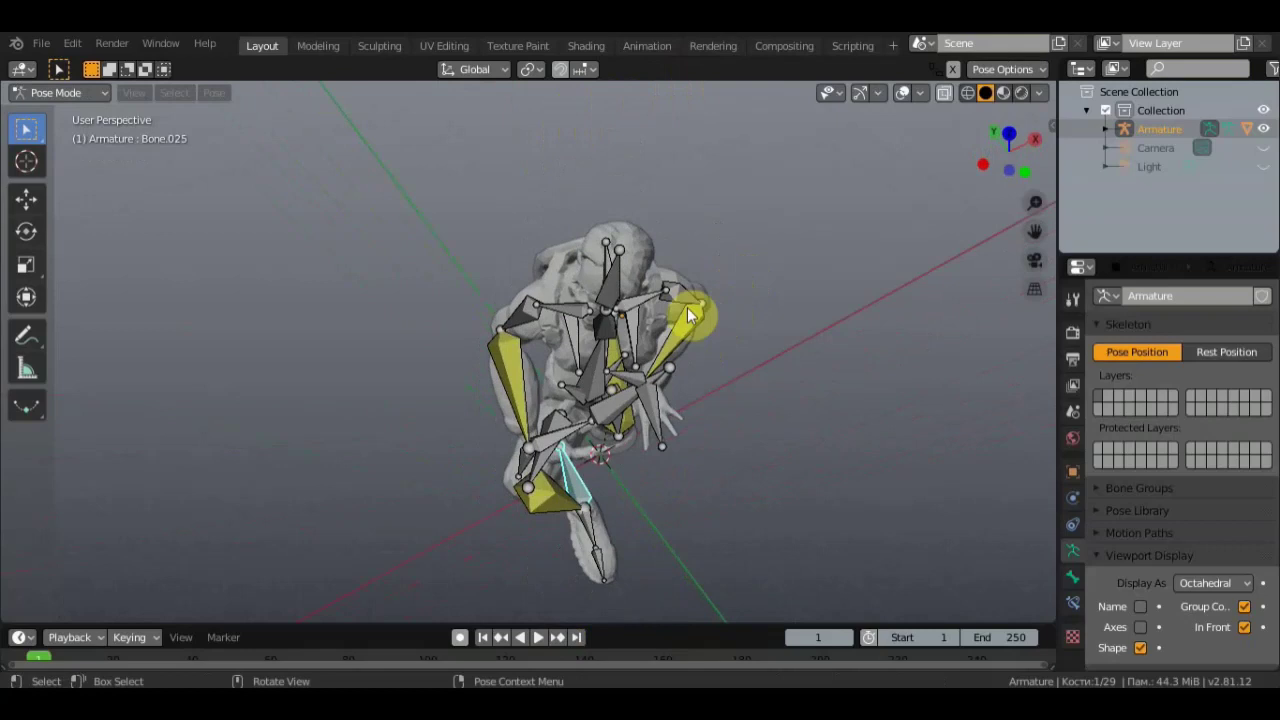
{"action": "key", "text": "KP_5"}
{"action": "key", "text": "KP_7"}
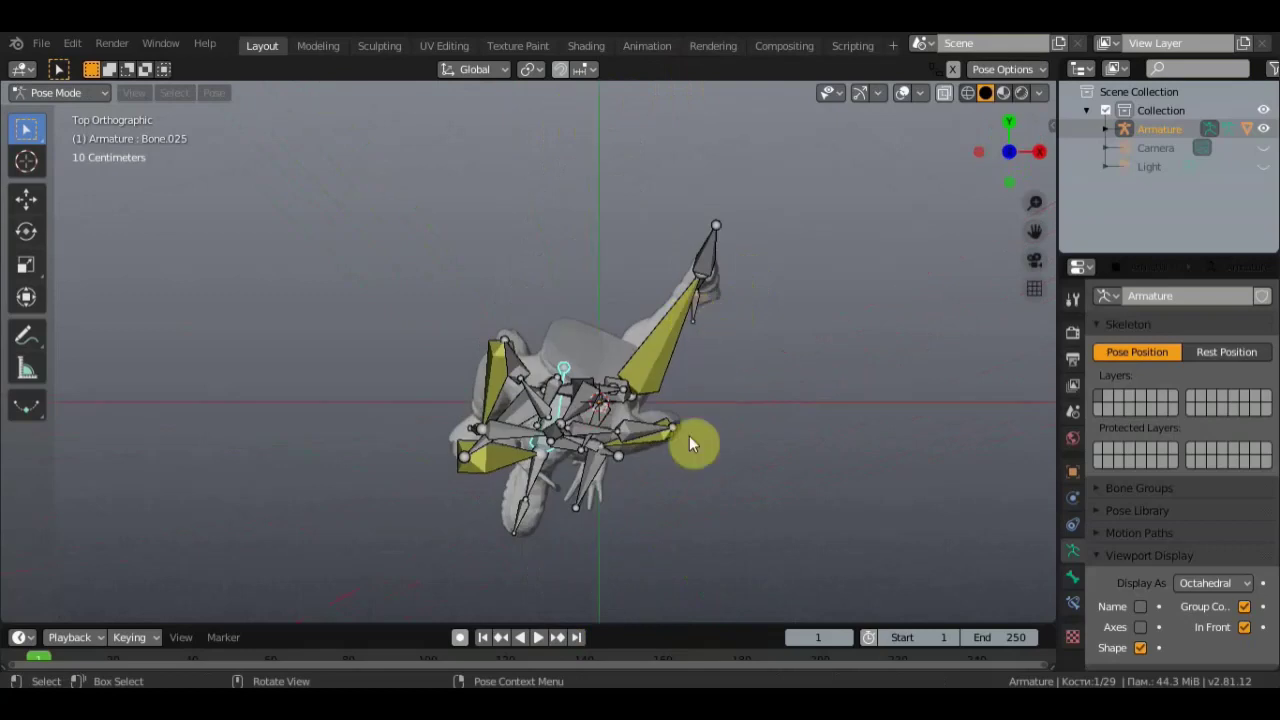
{"action": "key", "text": "r"}
{"action": "left_click", "coordinate": [601, 515]}
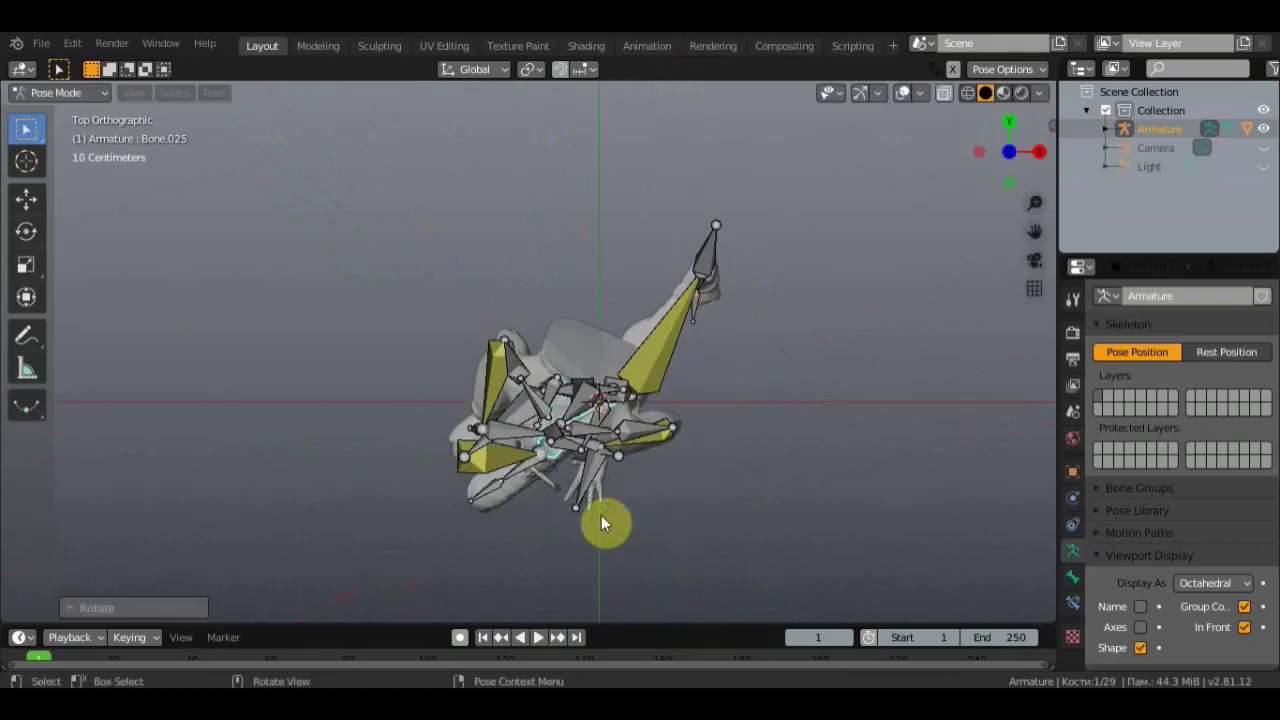
{"action": "mouse_move", "coordinate": [601, 515]}
{"action": "middle_mouse_down"}
{"action": "mouse_move", "coordinate": [655, 420]}
{"action": "mouse_move", "coordinate": [680, 279]}
{"action": "mouse_move", "coordinate": [701, 272]}
{"action": "mouse_move", "coordinate": [720, 298]}
{"action": "middle_mouse_up"}
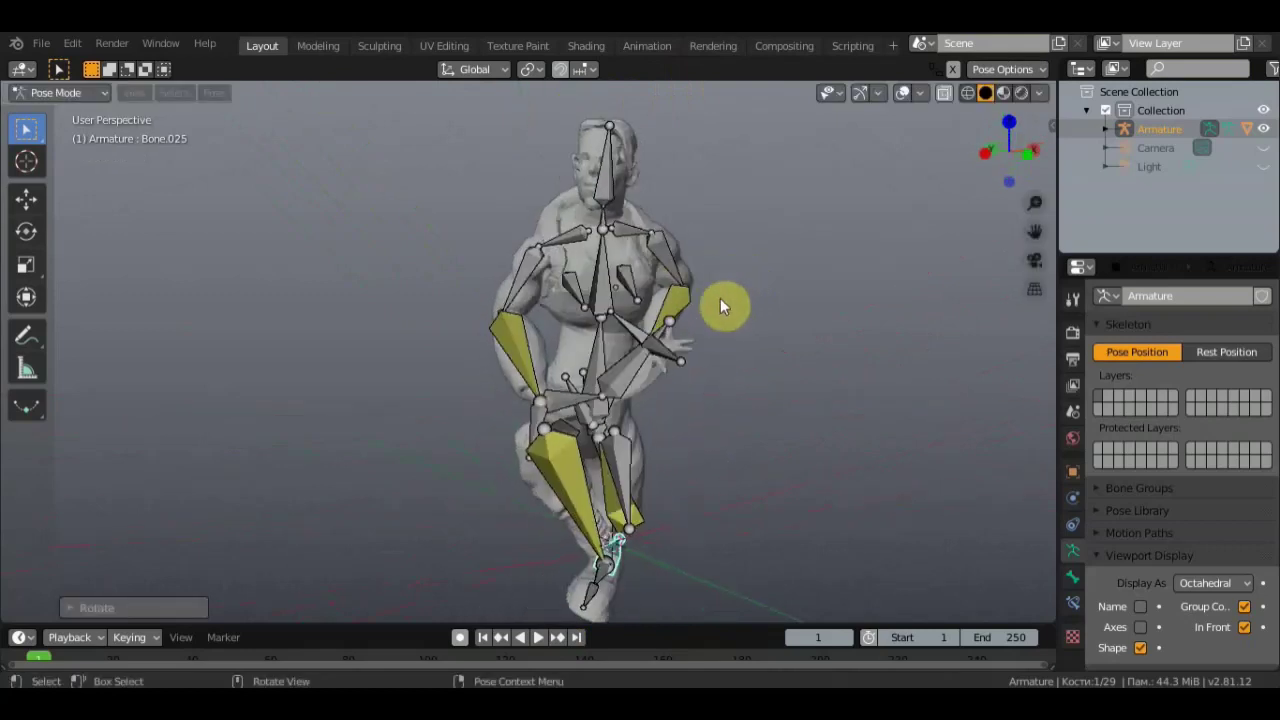
{"action": "key", "text": "r"}
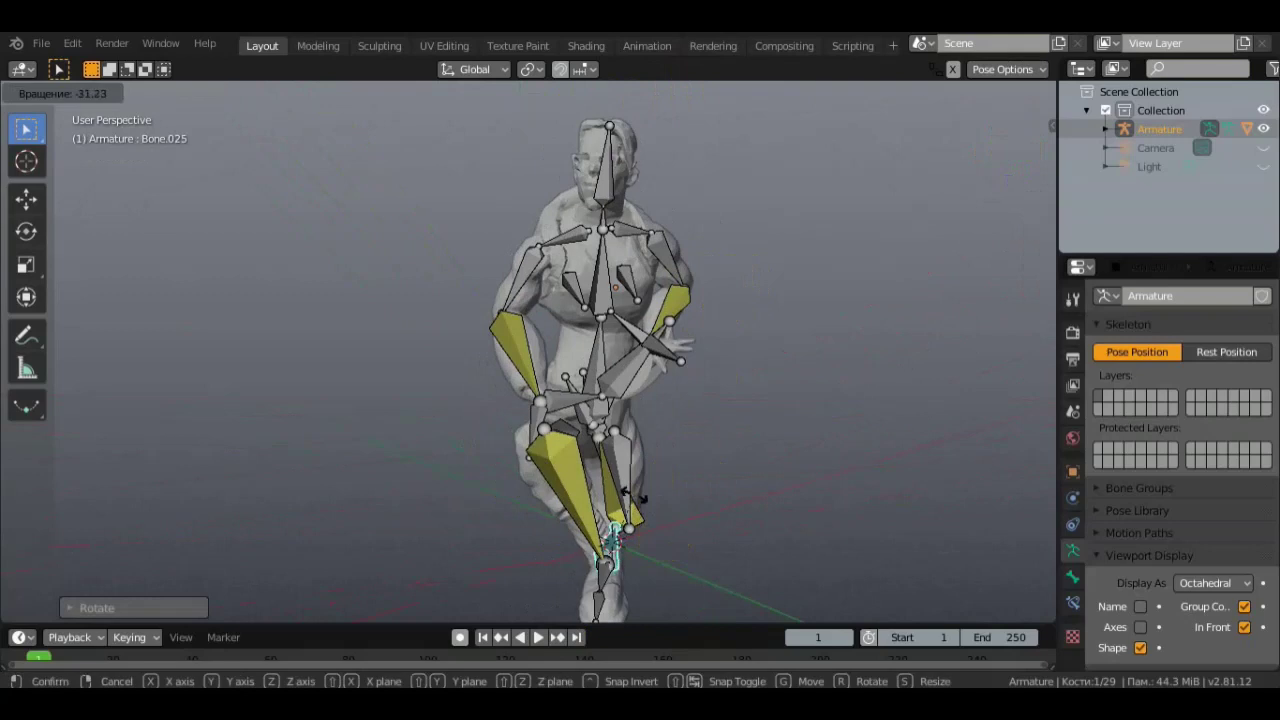
{"action": "left_click", "coordinate": [655, 512]}
{"action": "key", "text": "g"}
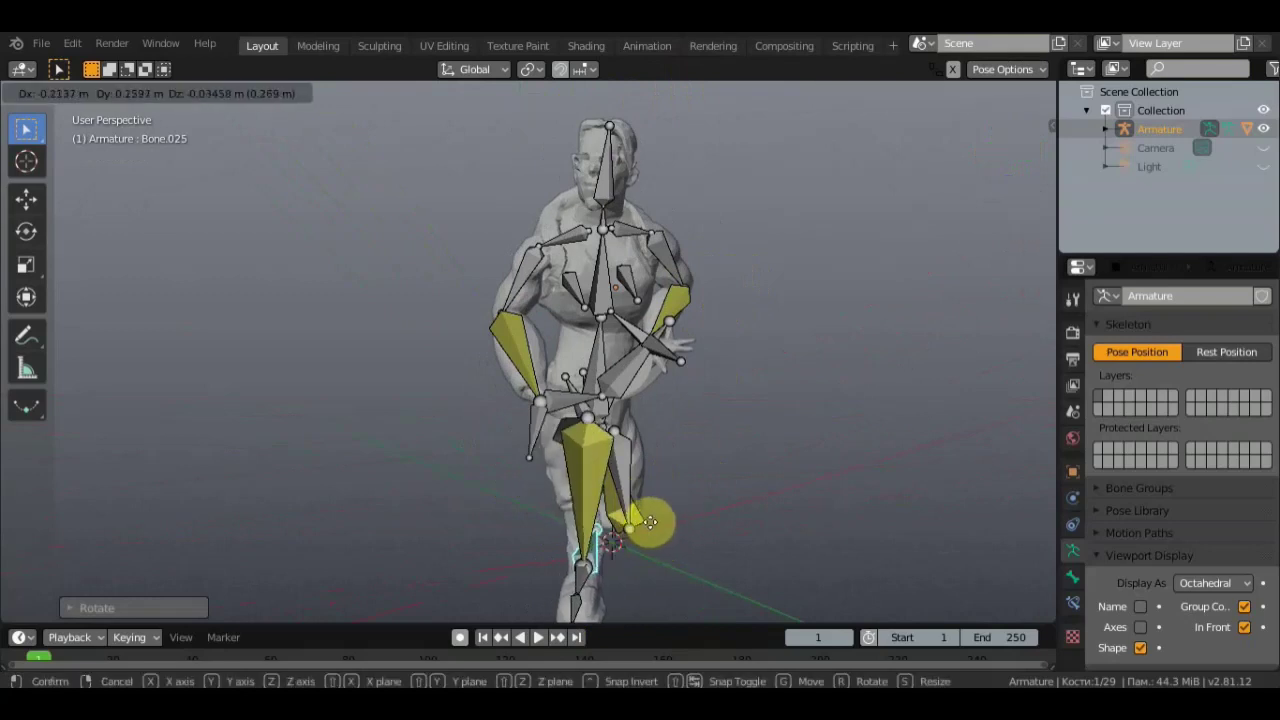
{"action": "left_click", "coordinate": [651, 521]}
{"action": "mouse_move", "coordinate": [639, 510]}
{"action": "middle_mouse_down"}
{"action": "mouse_move", "coordinate": [898, 522]}
{"action": "mouse_move", "coordinate": [838, 495]}
{"action": "mouse_move", "coordinate": [615, 490]}
{"action": "mouse_move", "coordinate": [620, 423]}
{"action": "middle_mouse_up"}
Step: Rotate the hip bone 'Bone' and lean the upper body by rotating Bone.001
{"action": "left_click", "coordinate": [598, 410]}
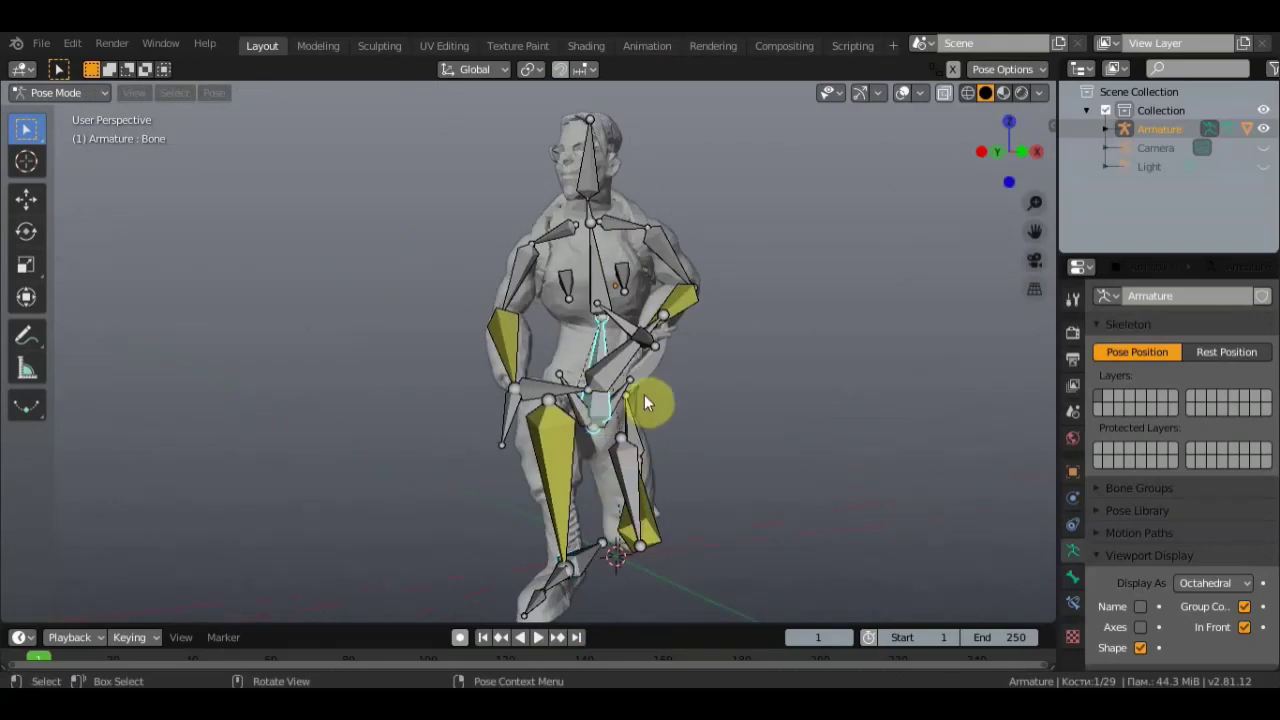
{"action": "key", "text": "r"}
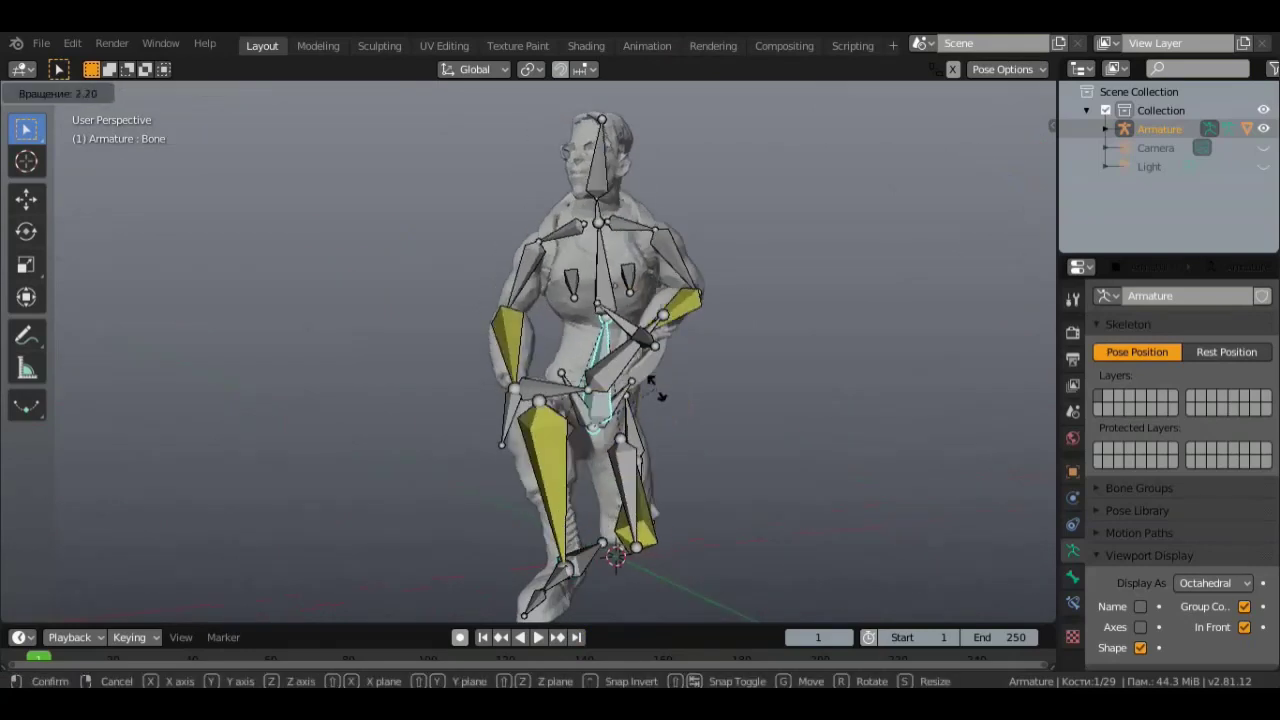
{"action": "left_click", "coordinate": [660, 400]}
{"action": "left_click", "coordinate": [628, 299]}
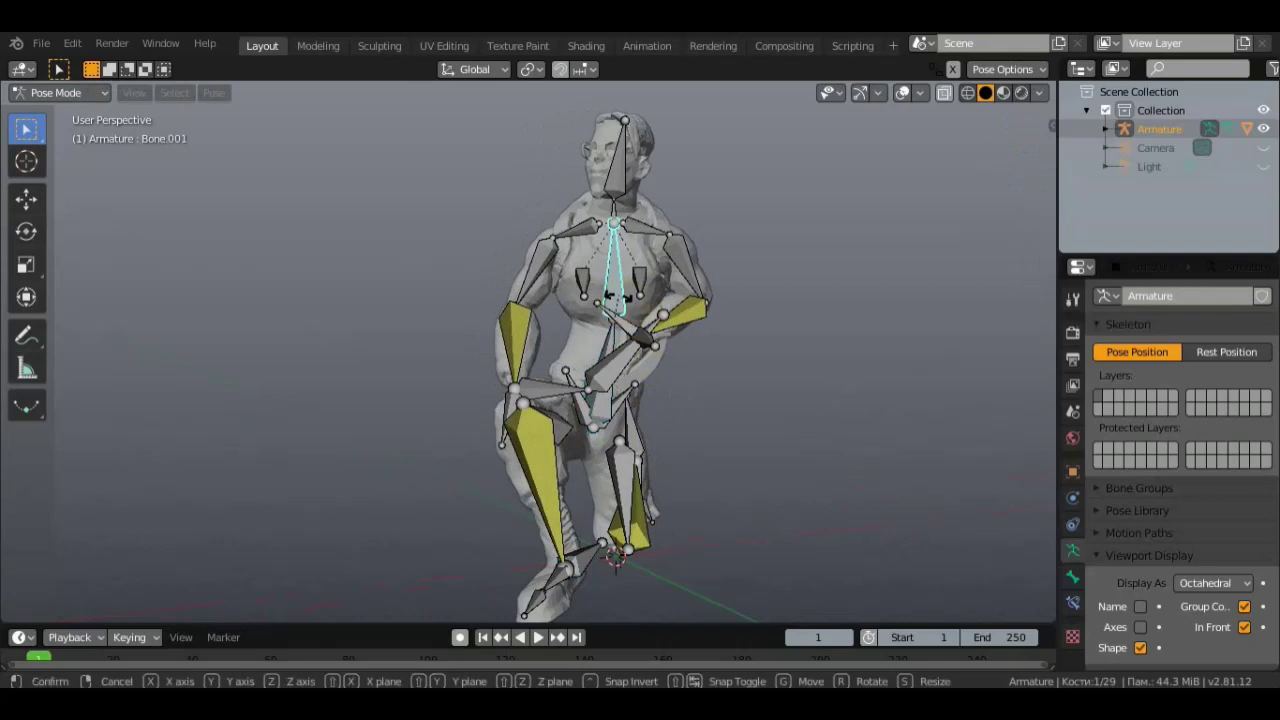
{"action": "key", "text": "r"}
{"action": "left_click", "coordinate": [619, 291]}
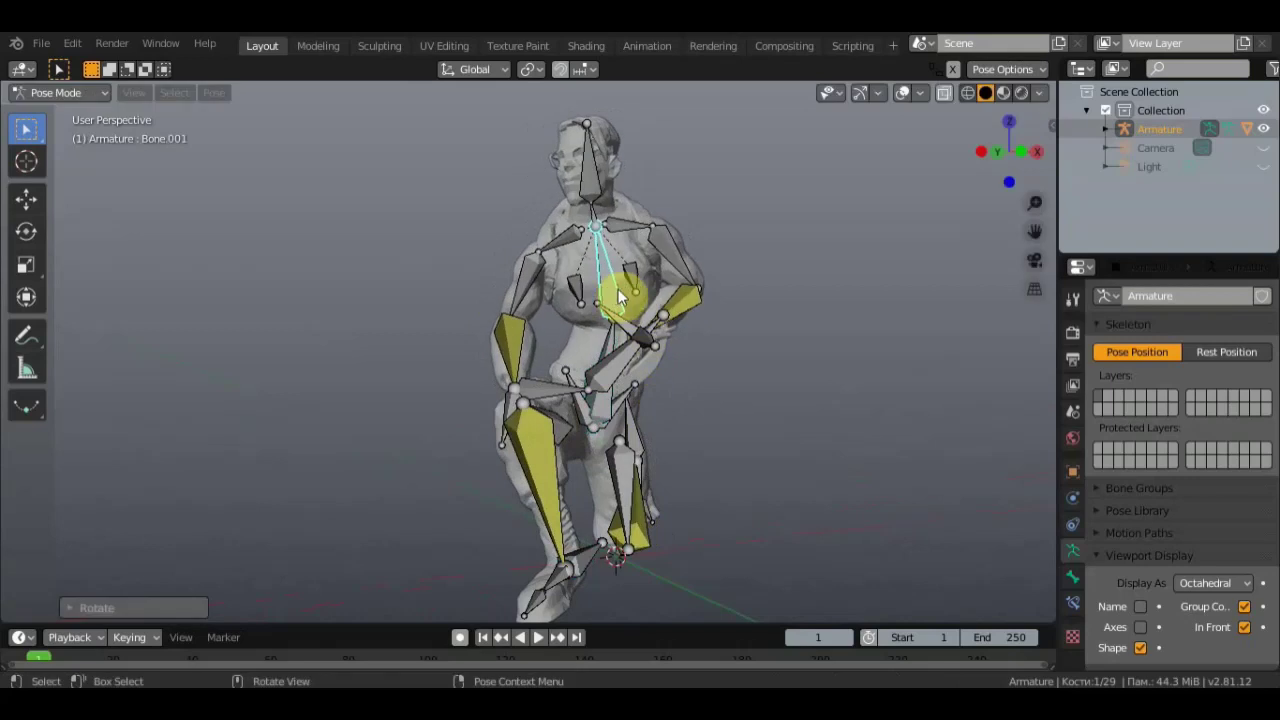
Step: Move lower-leg bones Bone.010 and Bone.009 to tuck beneath the kneeling figure
{"action": "left_click", "coordinate": [646, 530]}
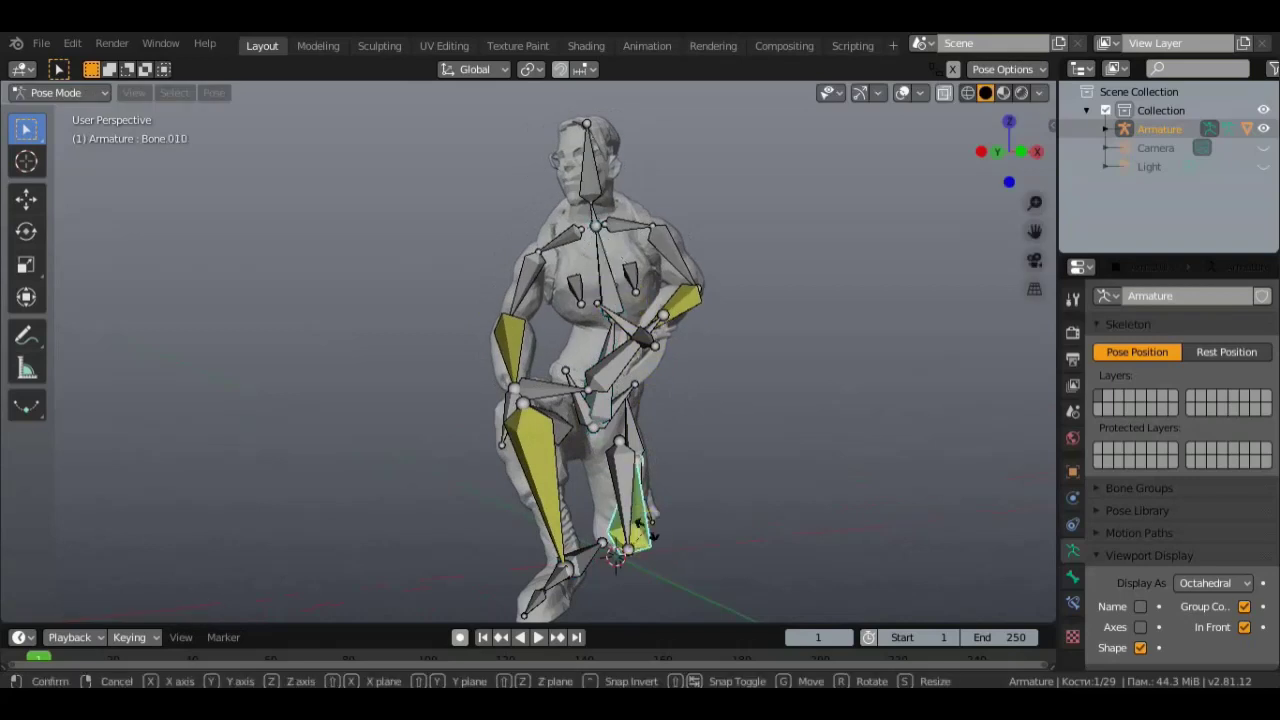
{"action": "key", "text": "g"}
{"action": "left_click", "coordinate": [645, 492]}
{"action": "left_click", "coordinate": [637, 472]}
{"action": "key", "text": "g"}
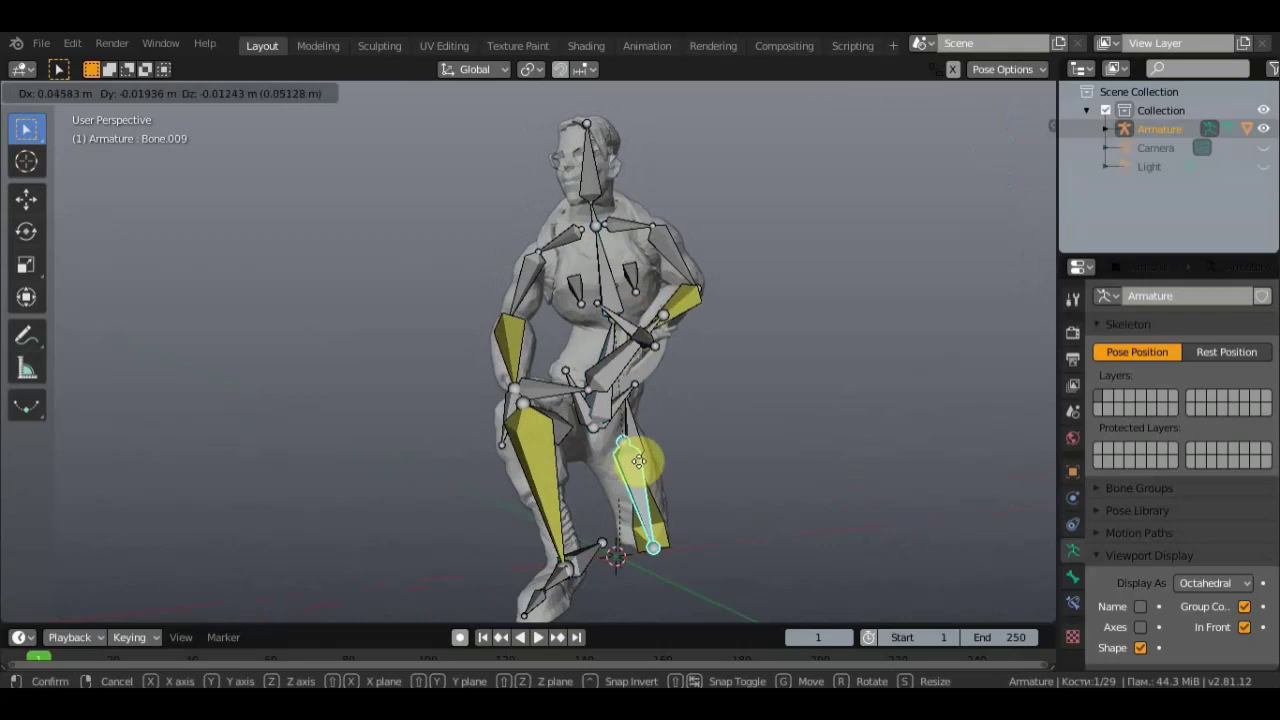
{"action": "left_click", "coordinate": [650, 480]}
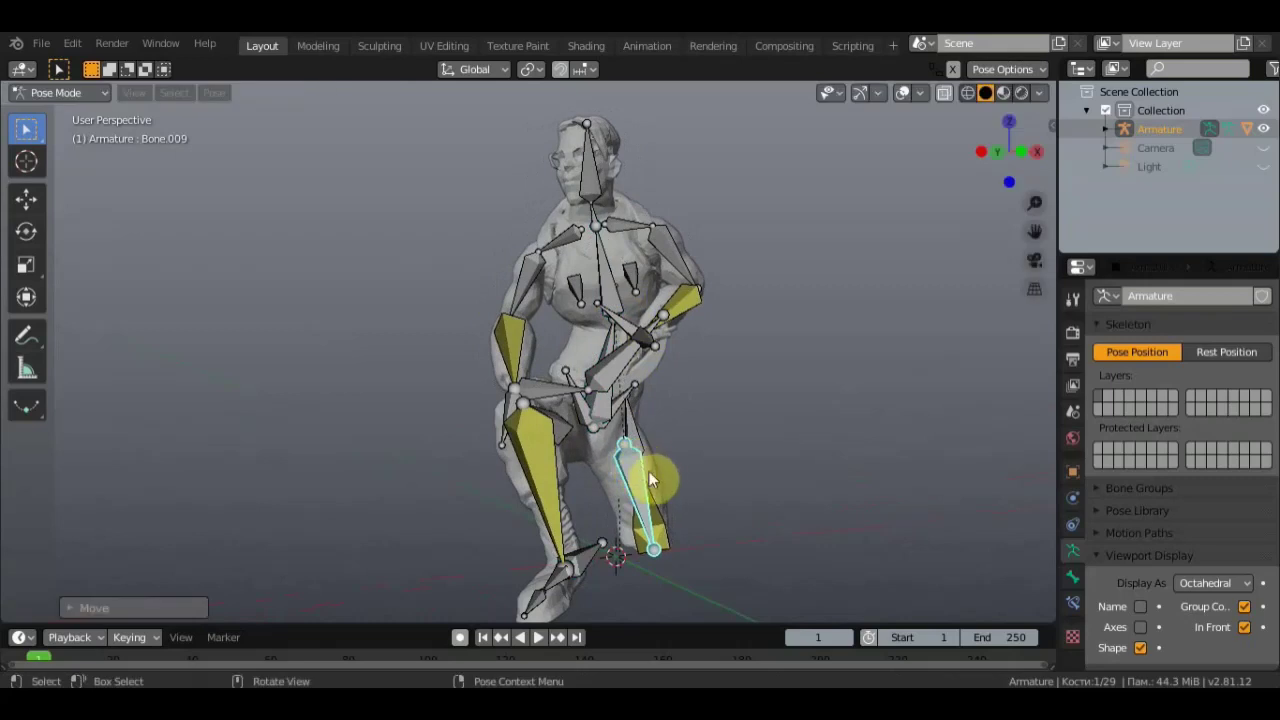
{"action": "mouse_move", "coordinate": [640, 480]}
{"action": "middle_mouse_down"}
{"action": "mouse_move", "coordinate": [521, 491]}
{"action": "mouse_move", "coordinate": [650, 500]}
{"action": "middle_mouse_up"}
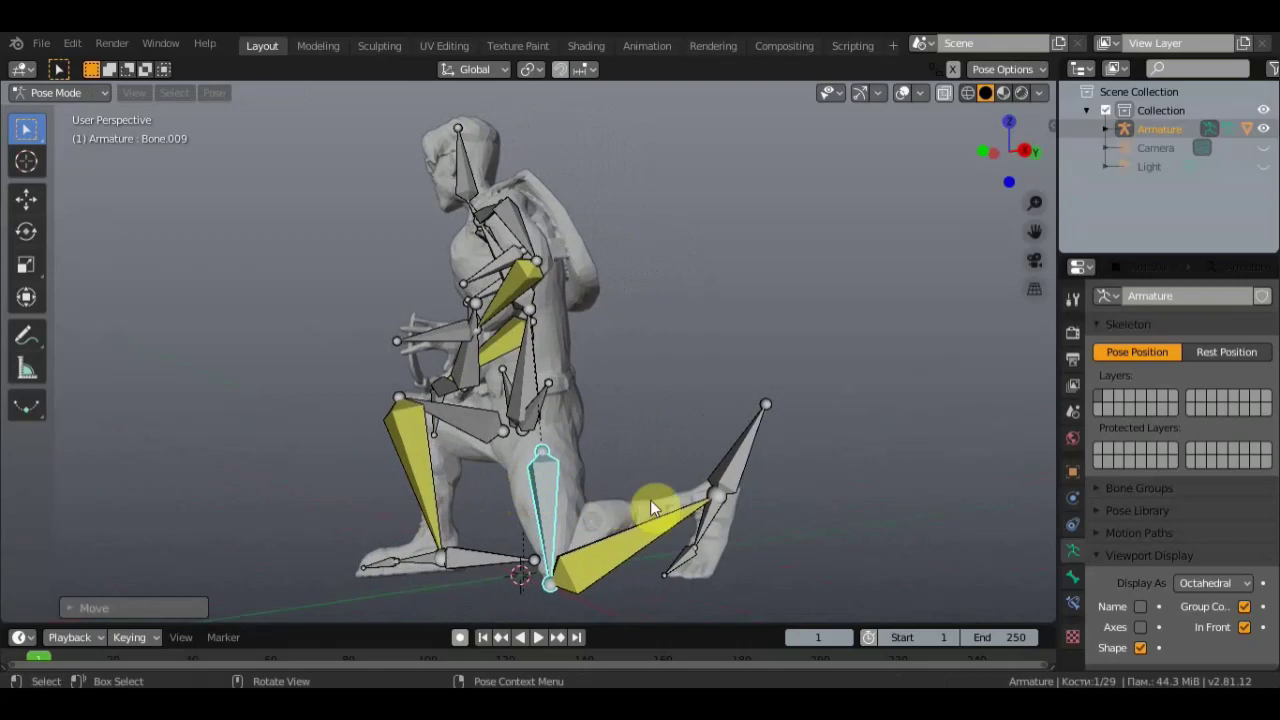
Step: Move and rotate foot bone Bone.025 in right-side orthographic view
{"action": "left_click", "coordinate": [475, 557]}
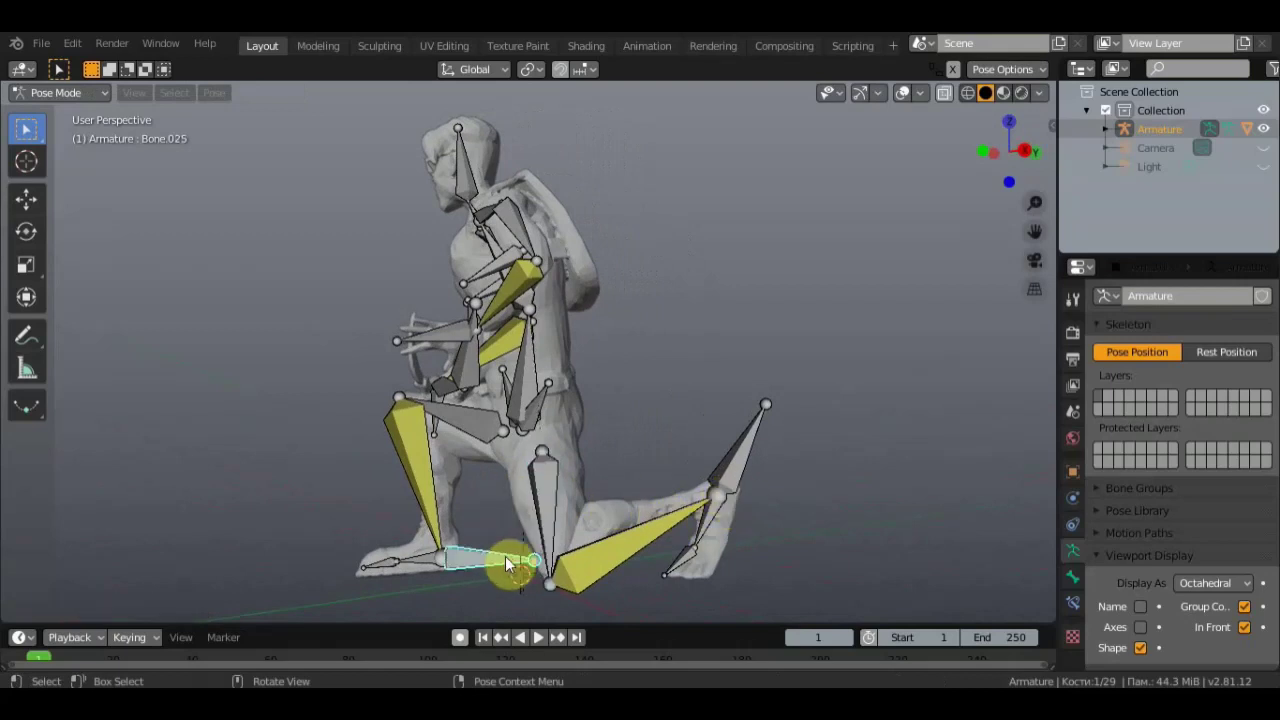
{"action": "key", "text": "g"}
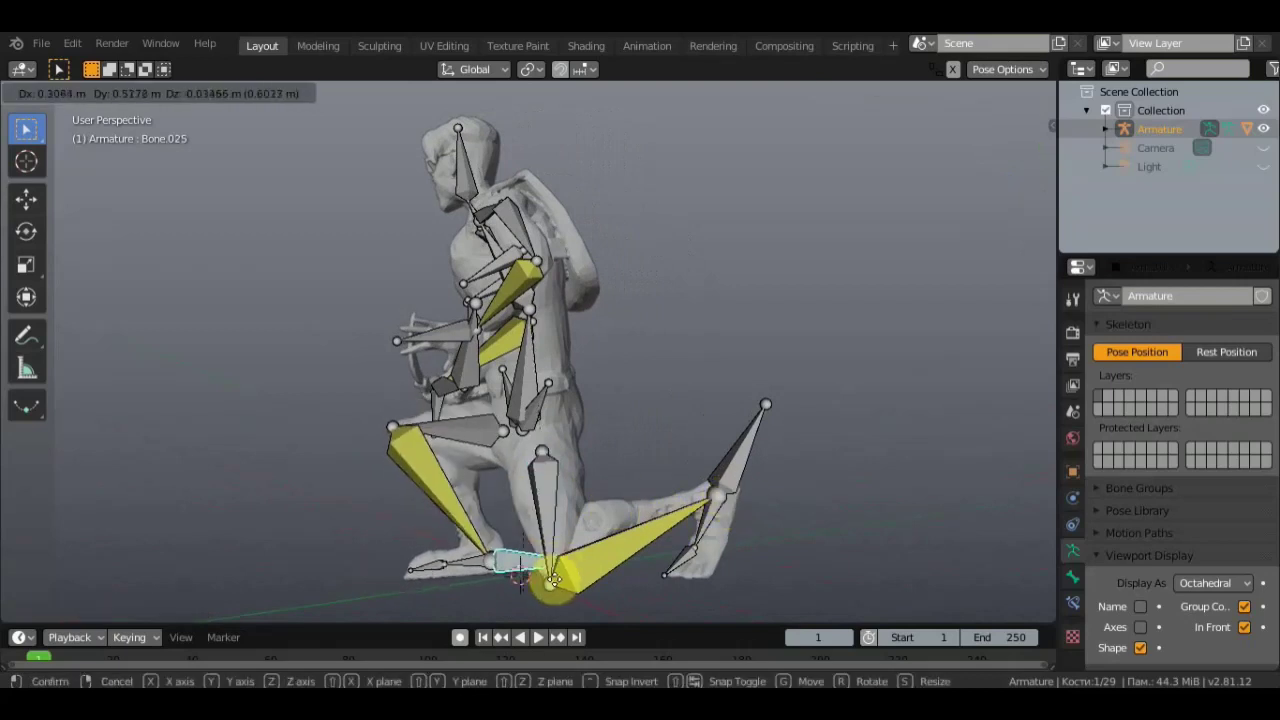
{"action": "left_click", "coordinate": [556, 580]}
{"action": "key", "text": "KP_3"}
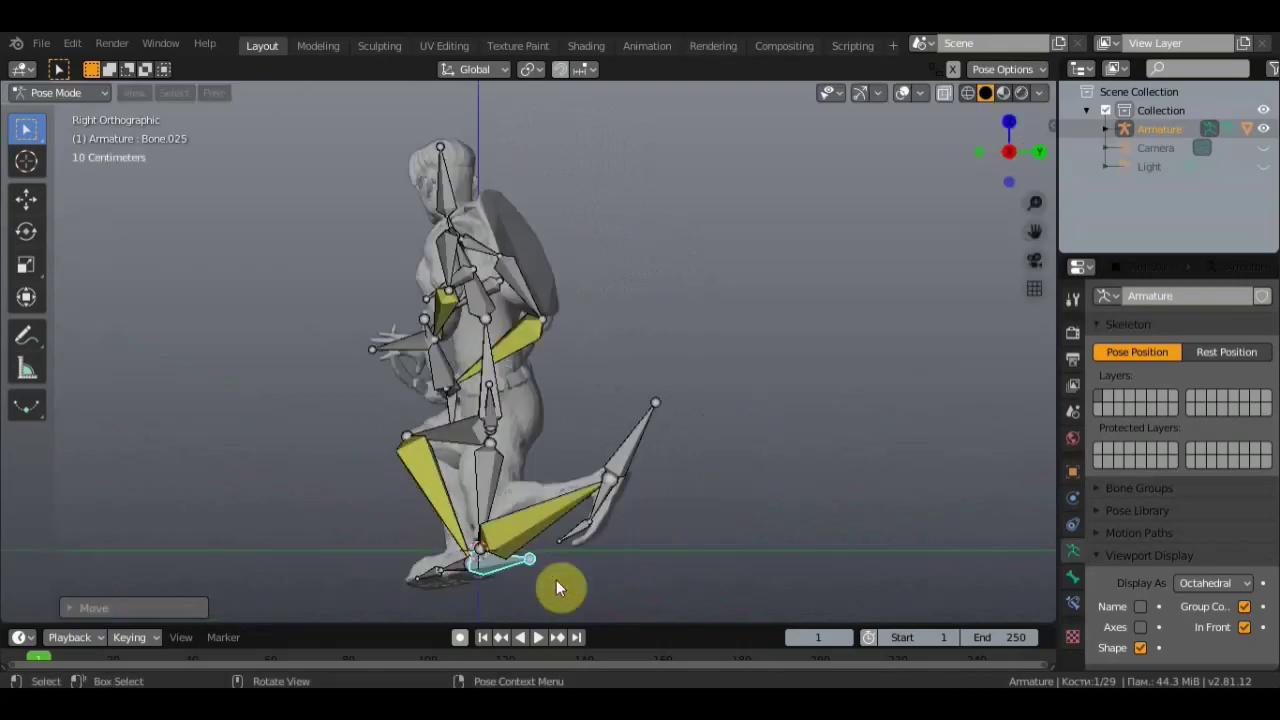
{"action": "key", "text": "g"}
{"action": "left_click", "coordinate": [548, 553]}
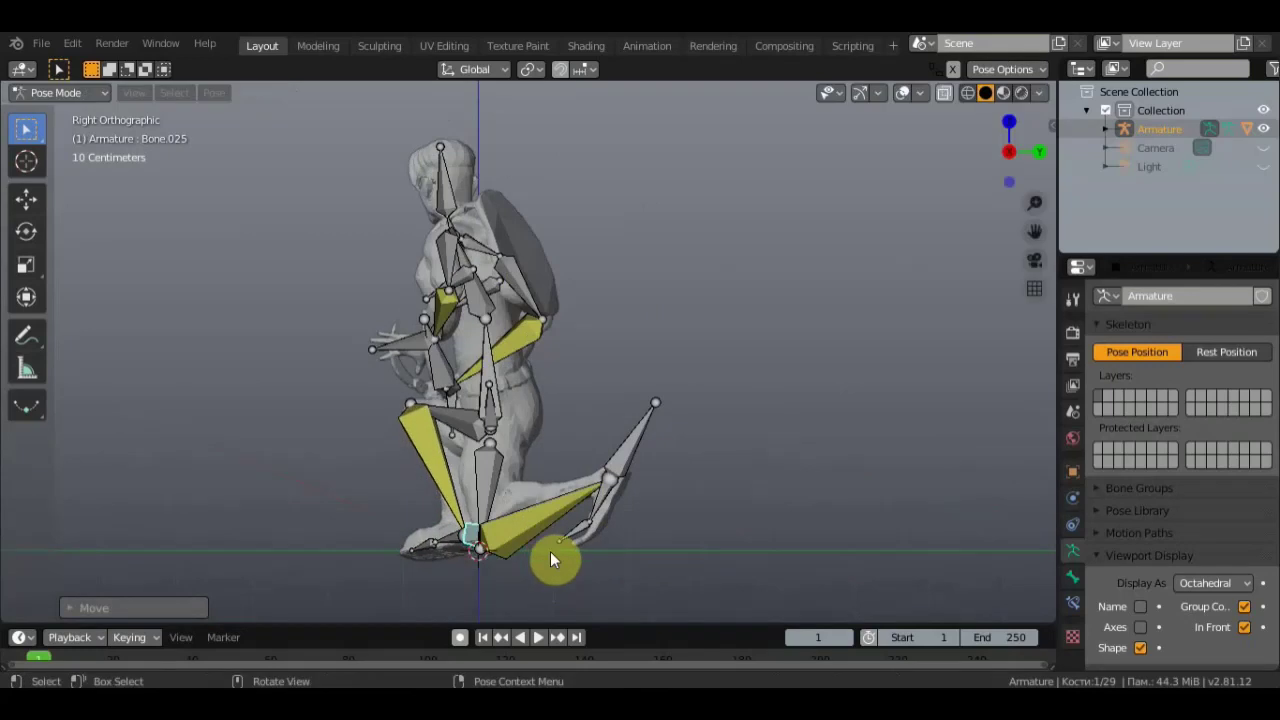
{"action": "key", "text": "r"}
{"action": "left_click", "coordinate": [576, 570]}
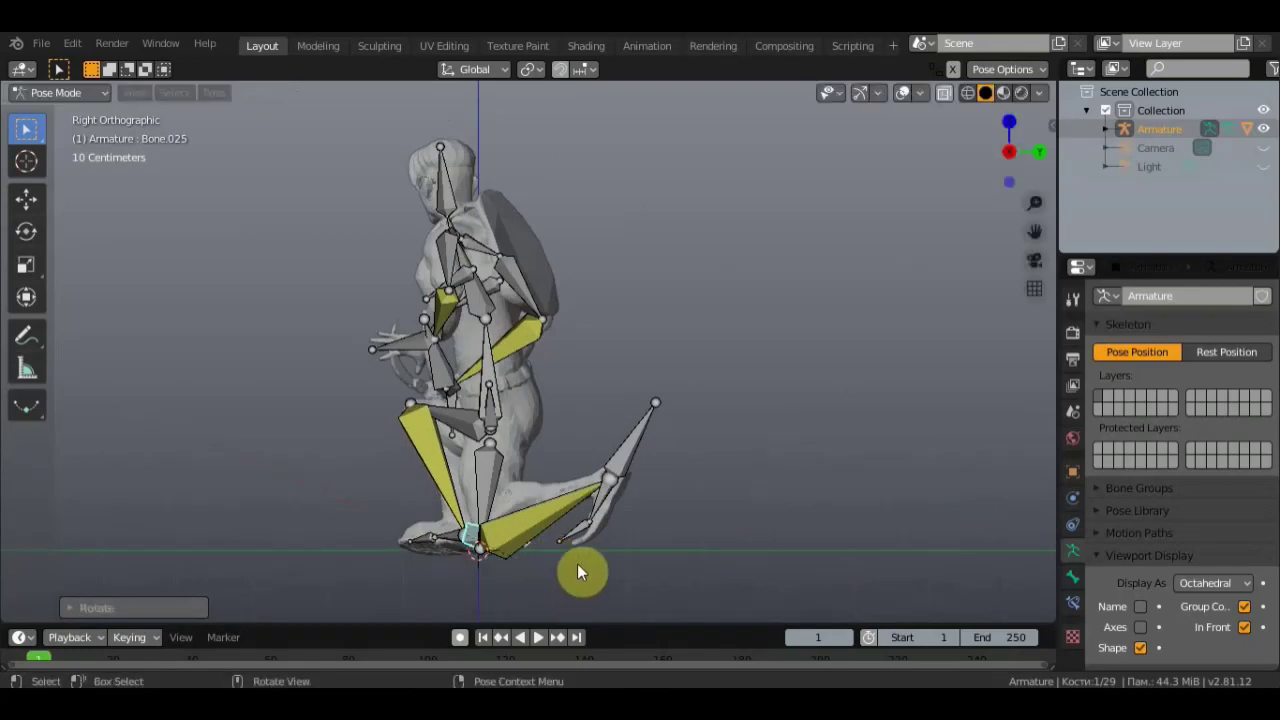
{"action": "key", "text": "g"}
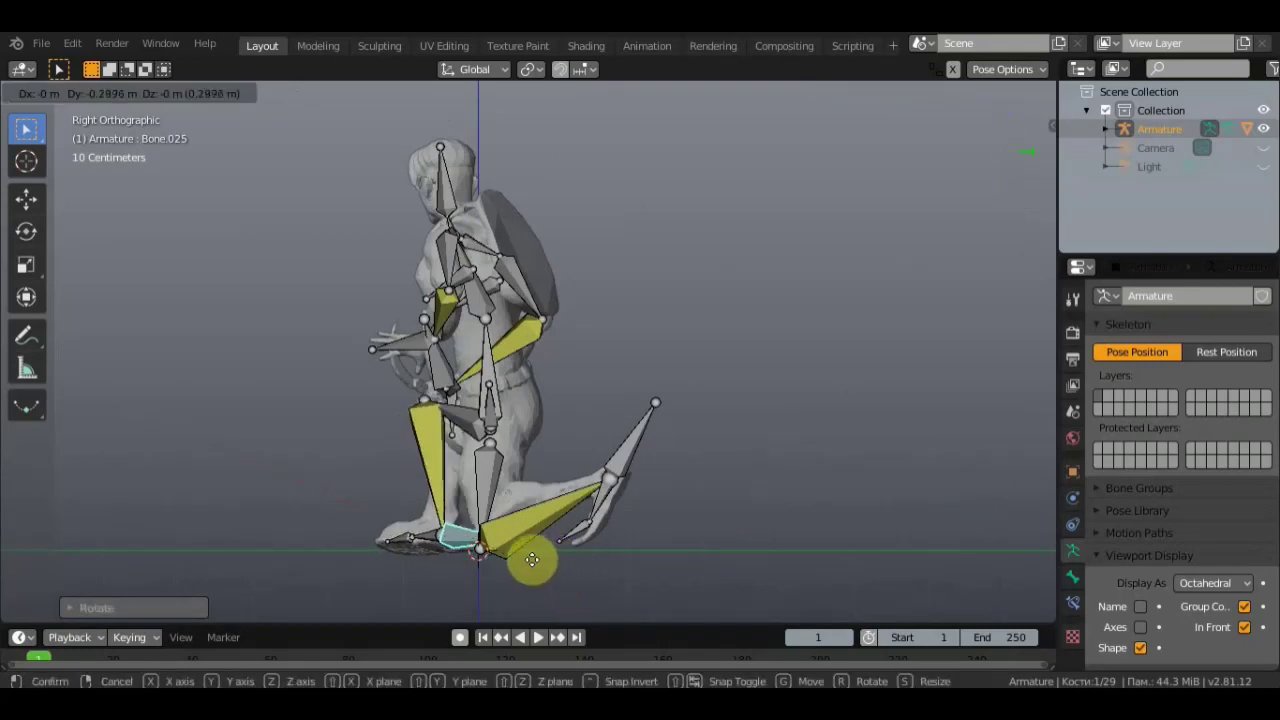
{"action": "left_click", "coordinate": [562, 575]}
{"action": "middle_click_drag", "start_coordinate": [562, 575], "coordinate": [789, 604]}
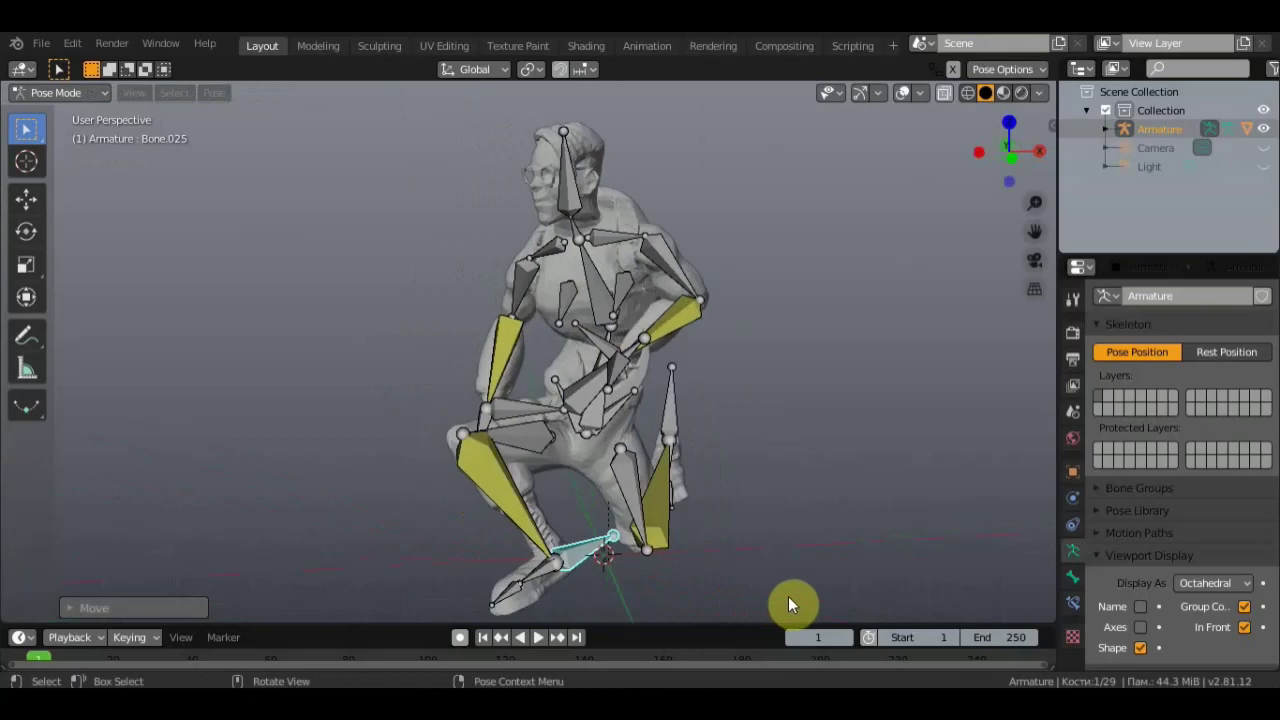
Step: In front orthographic view, move Bone.025 and rotate it about 7.32° to lie flat
{"action": "key", "text": "KP_1"}
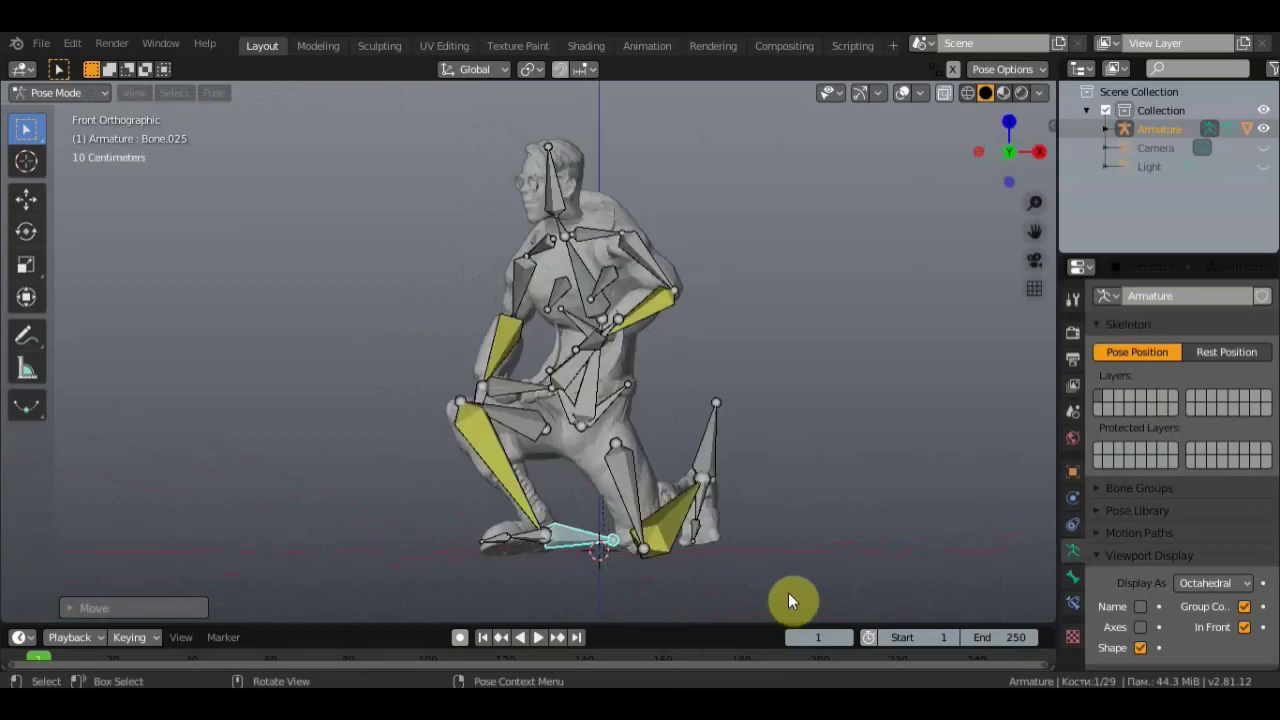
{"action": "key", "text": "g"}
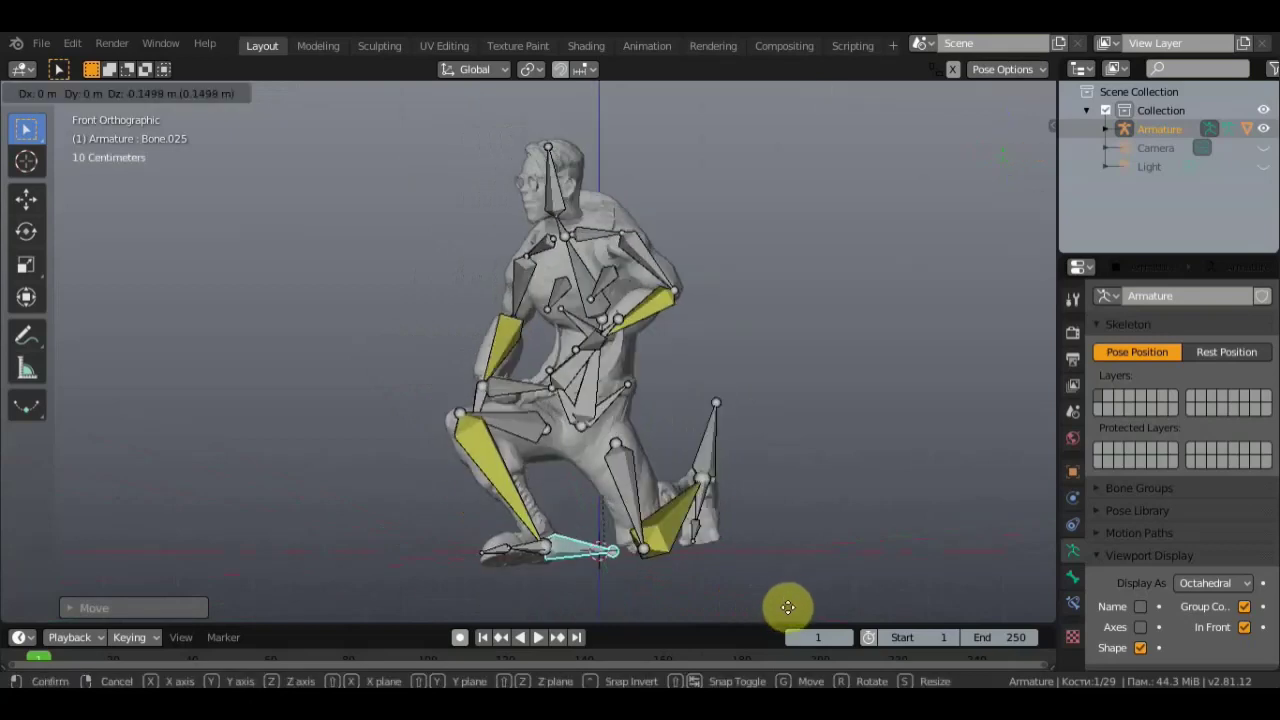
{"action": "left_click", "coordinate": [787, 597]}
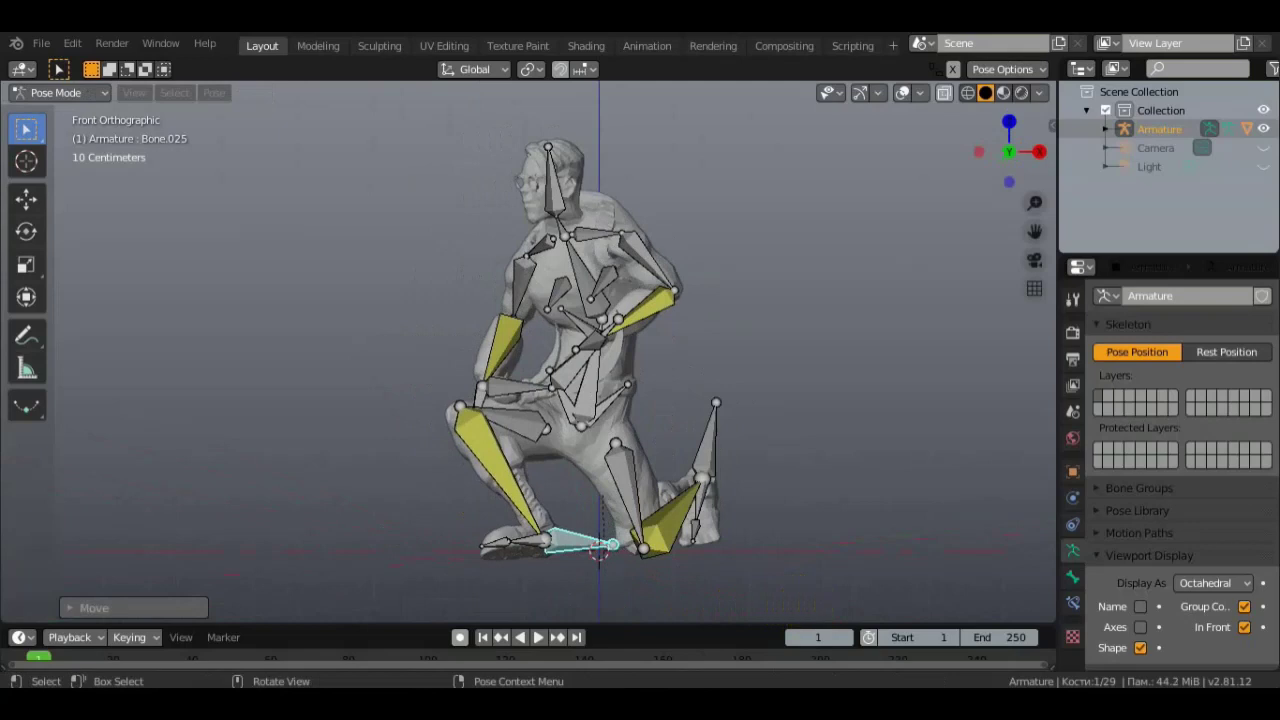
{"action": "key", "text": "r"}
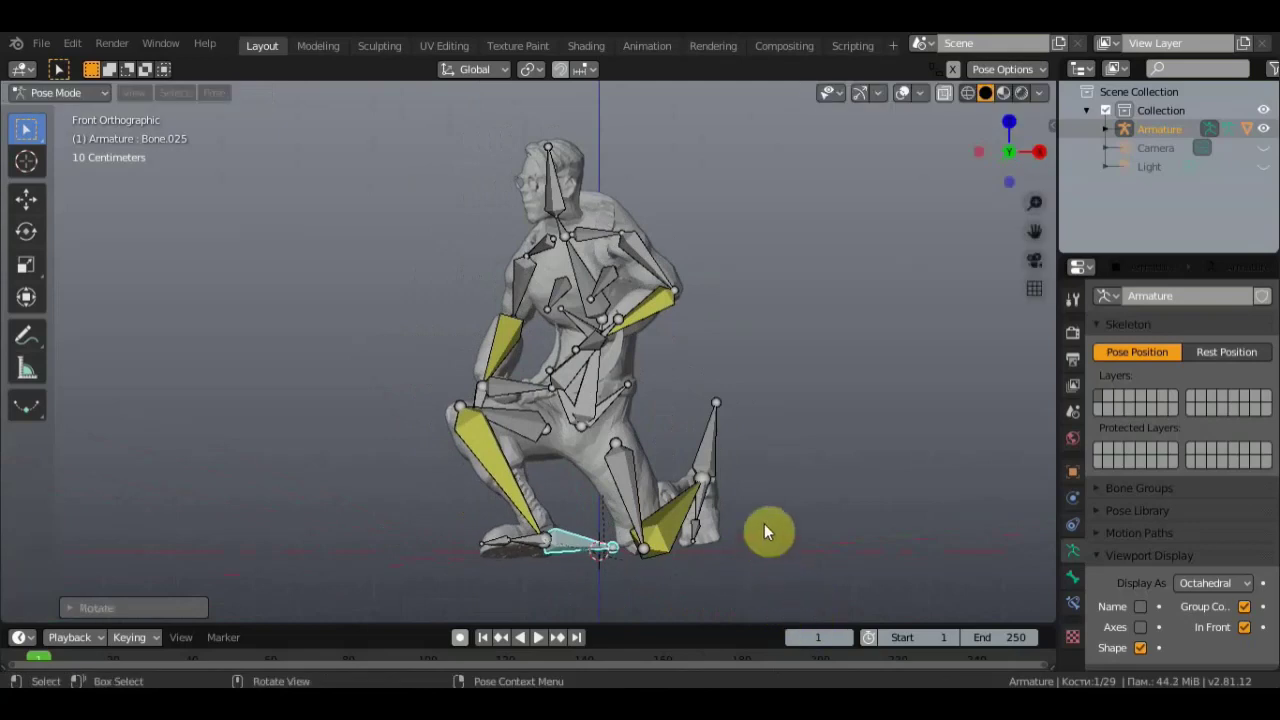
{"action": "mouse_move", "coordinate": [767, 522]}
{"action": "middle_mouse_down"}
{"action": "mouse_move", "coordinate": [857, 515]}
{"action": "mouse_move", "coordinate": [843, 523]}
{"action": "middle_mouse_up"}
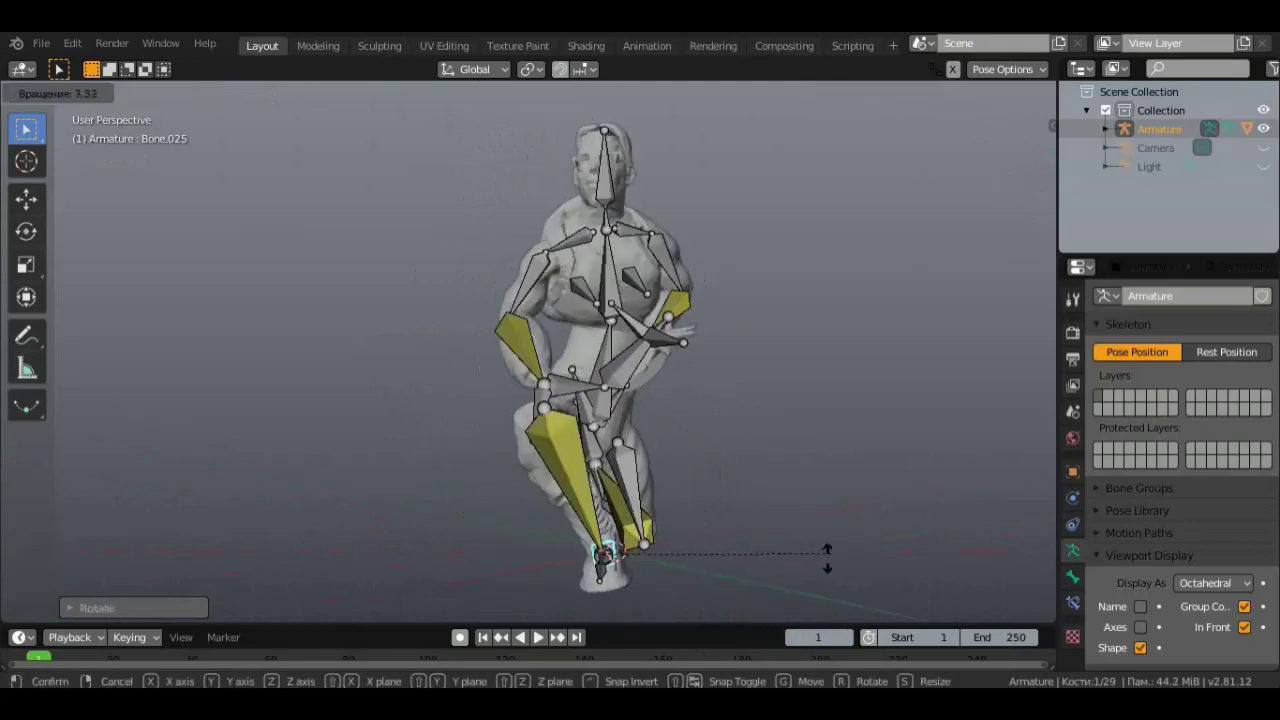
{"action": "left_click", "coordinate": [790, 568]}
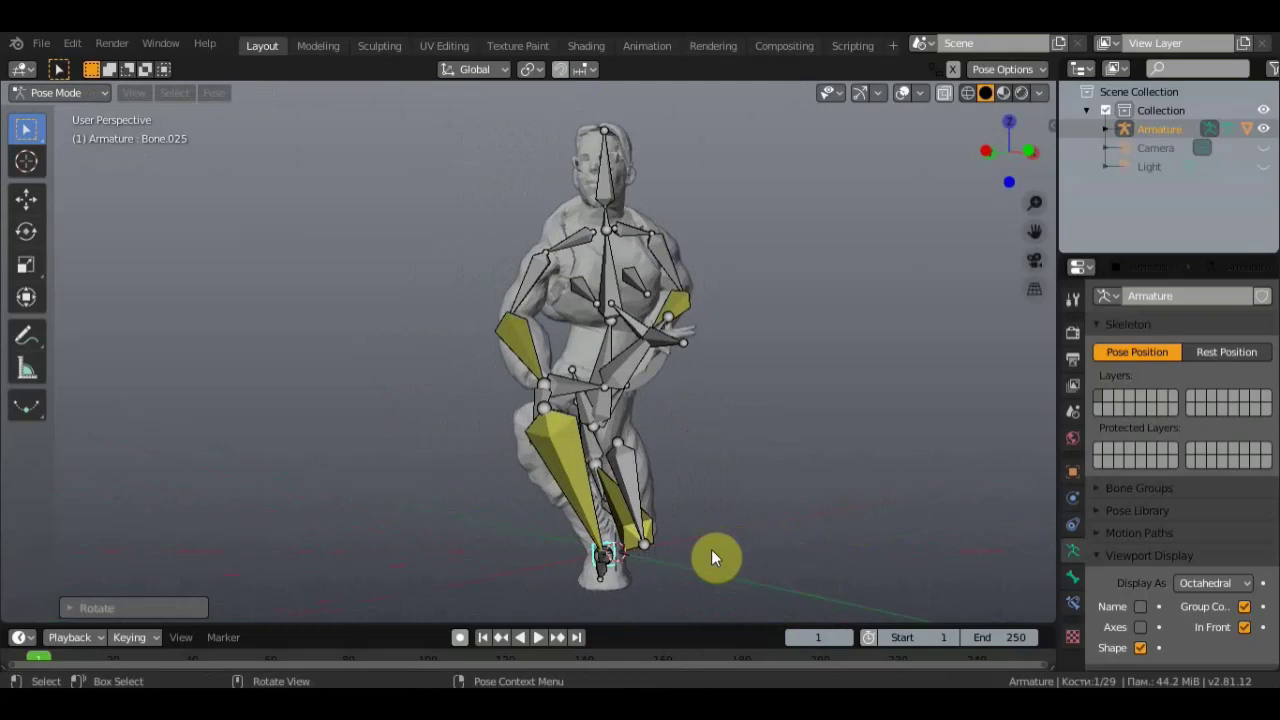
Step: Move the leg bone into place and check the kneeling pose from side and front
{"action": "key", "text": "g"}
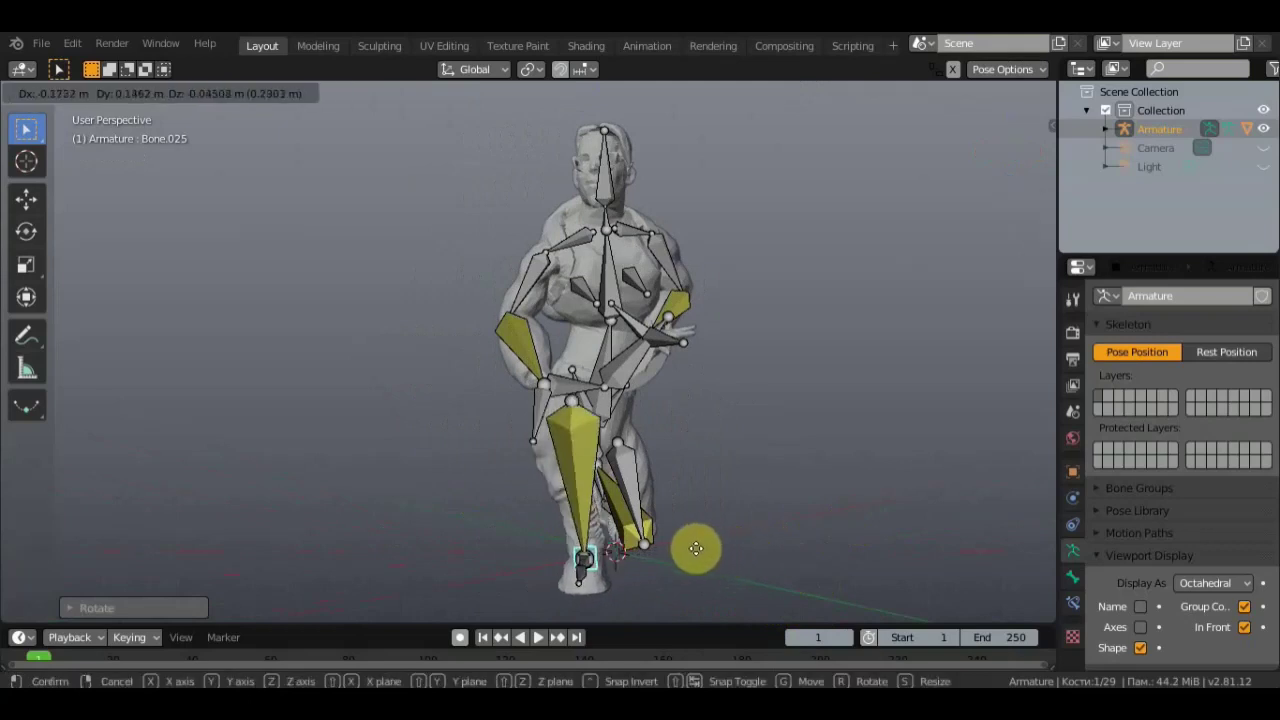
{"action": "left_click", "coordinate": [688, 549]}
{"action": "middle_click_drag", "start_coordinate": [680, 557], "coordinate": [541, 550]}
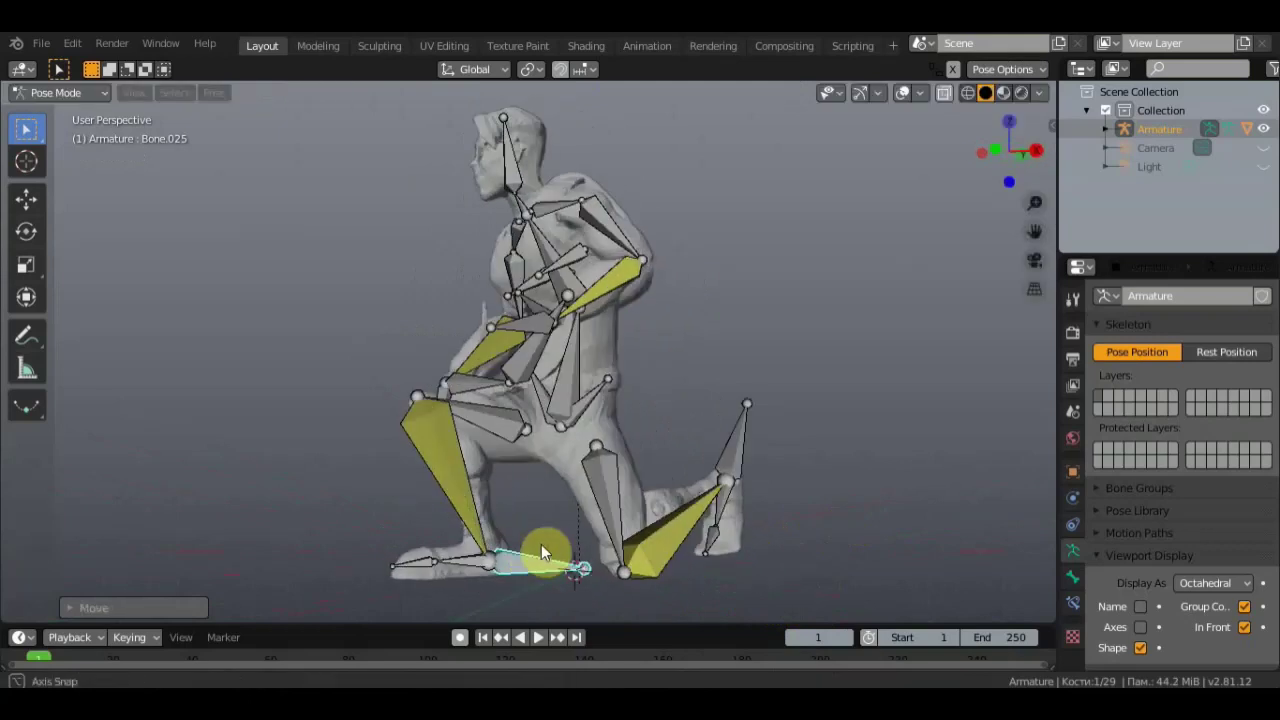
{"action": "middle_click_drag", "start_coordinate": [625, 469], "coordinate": [783, 483]}
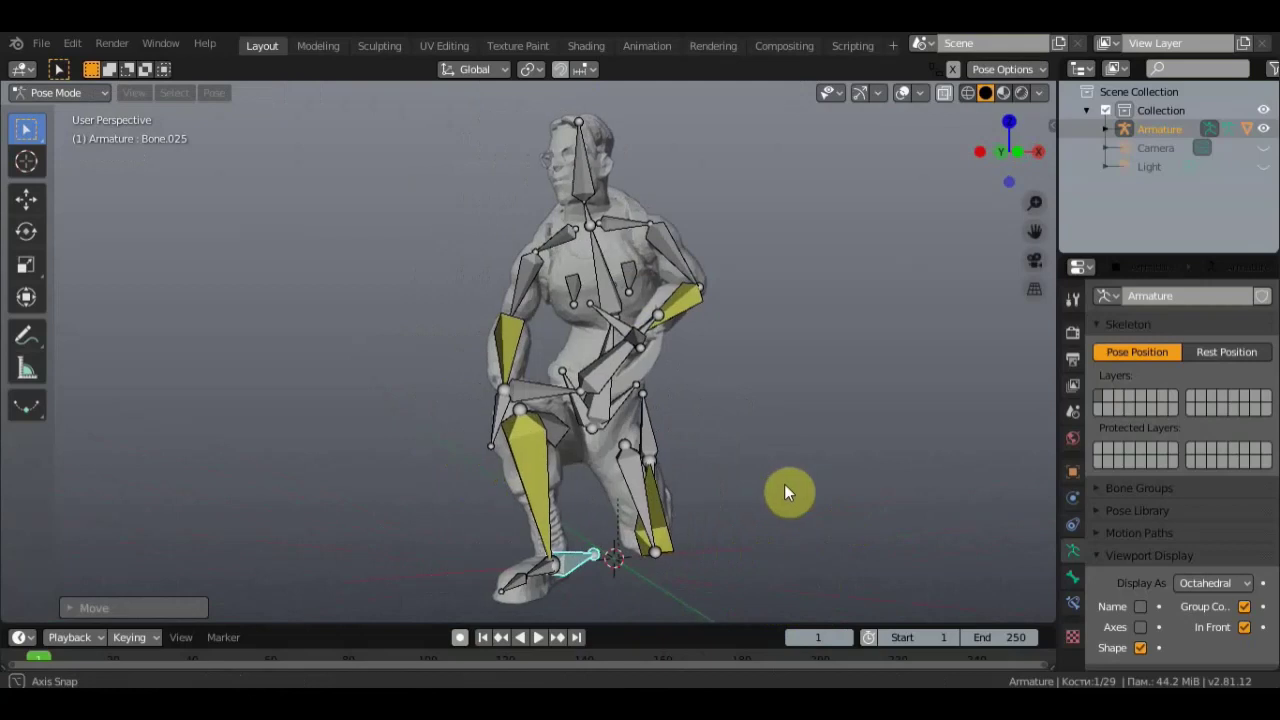
Step: Uncheck In Front and set the armature's Display As to Stick
{"action": "left_click", "coordinate": [1244, 627]}
{"action": "middle_click_drag", "start_coordinate": [838, 458], "coordinate": [876, 461]}
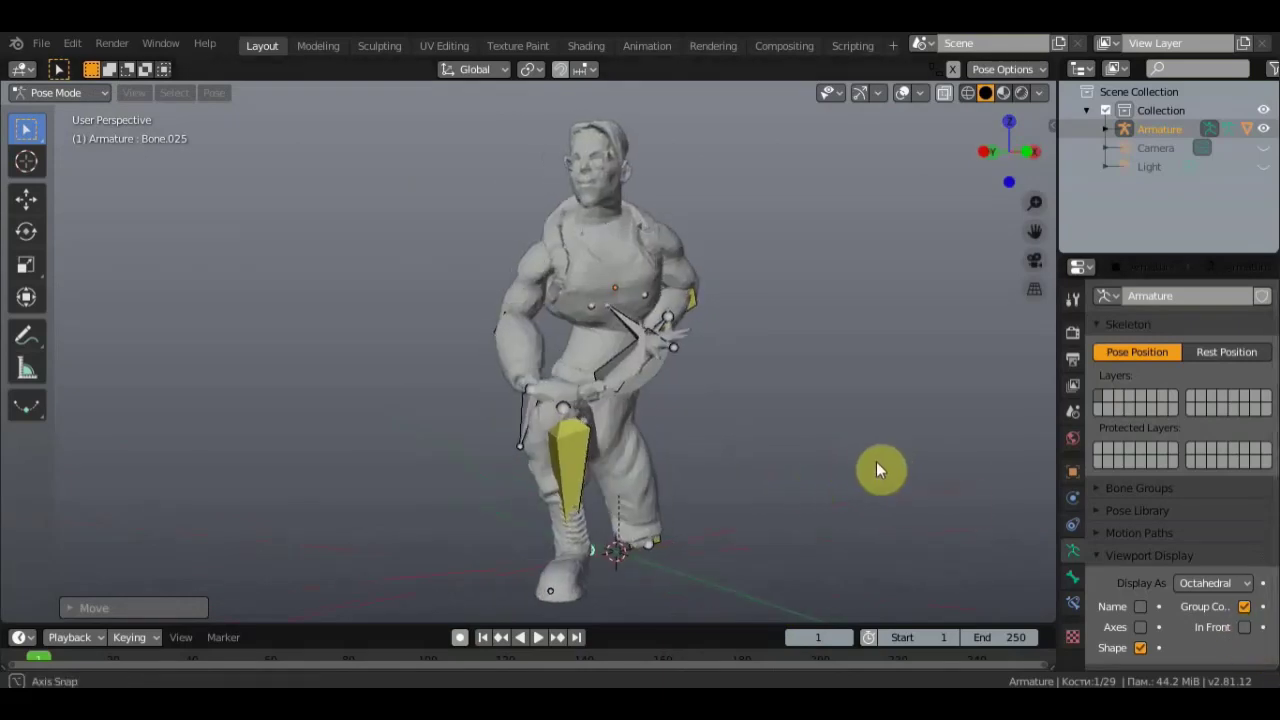
{"action": "left_click", "coordinate": [1210, 582]}
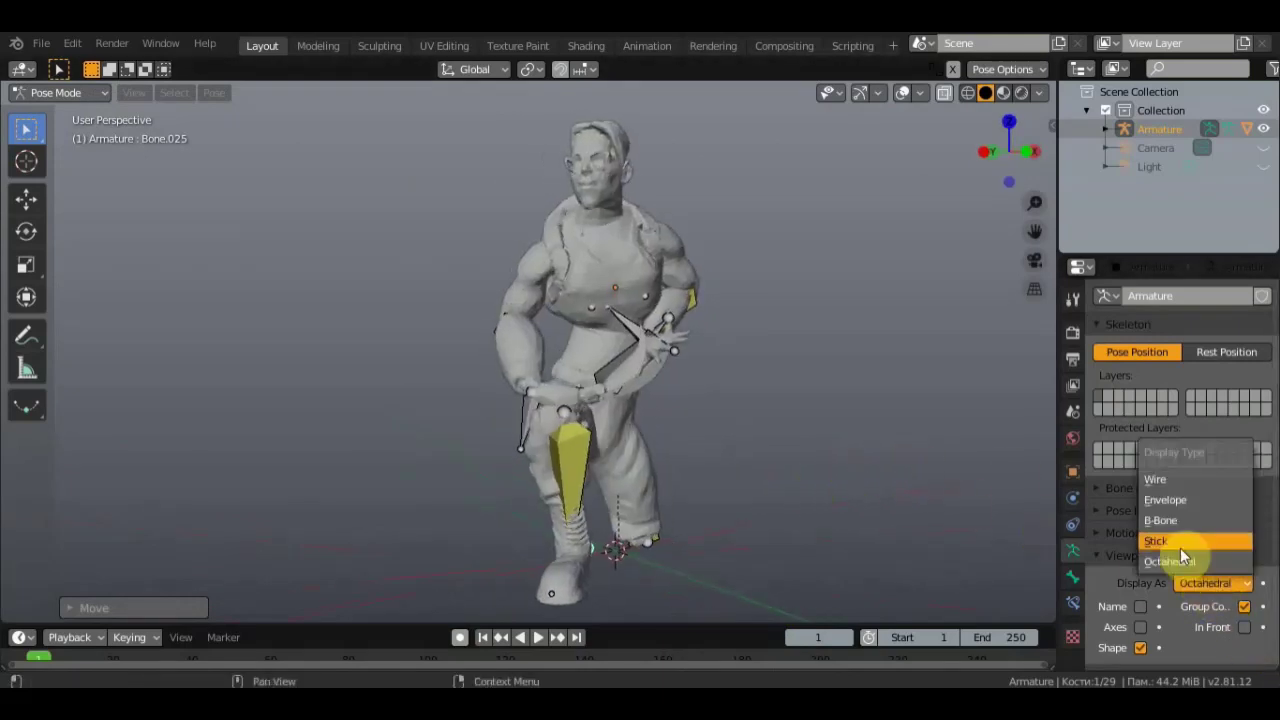
{"action": "left_click", "coordinate": [1176, 542]}
{"action": "mouse_move", "coordinate": [841, 480]}
{"action": "middle_mouse_down"}
{"action": "mouse_move", "coordinate": [866, 487]}
{"action": "mouse_move", "coordinate": [857, 477]}
{"action": "middle_mouse_up"}
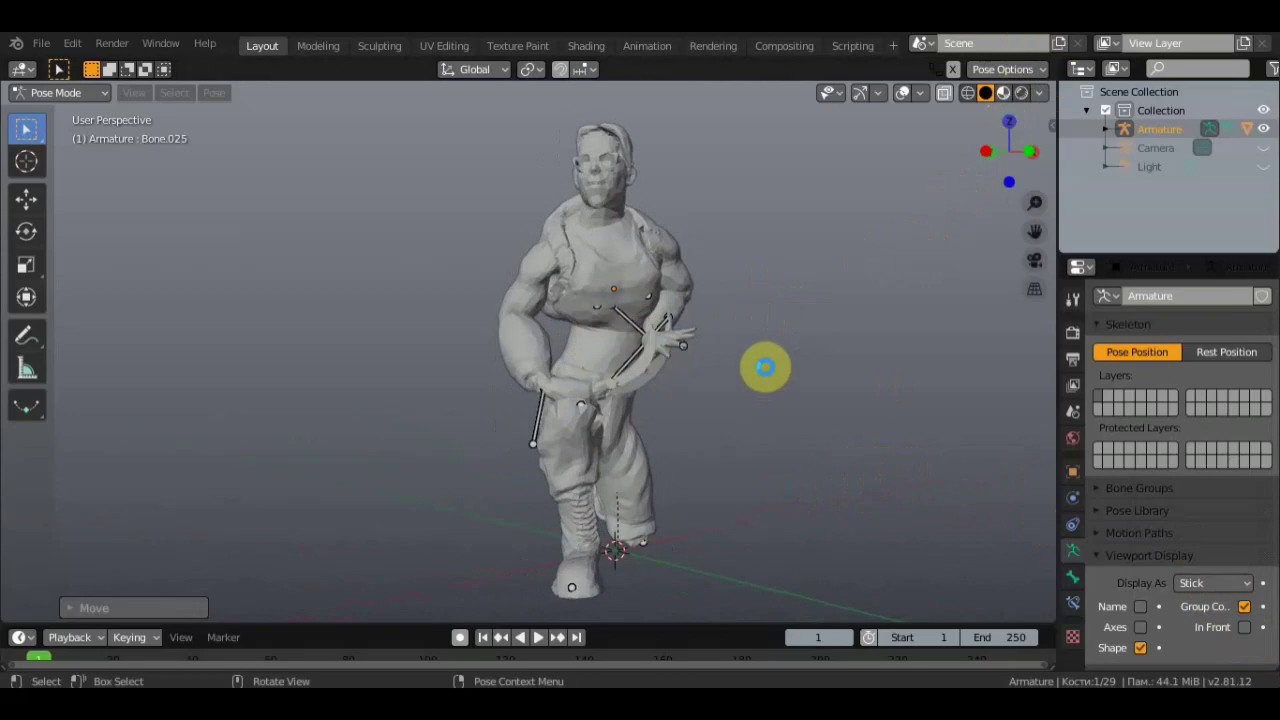
Step: Show the character in Material Preview from the front, with bones drawn In Front of the mesh
{"action": "key", "text": "z"}
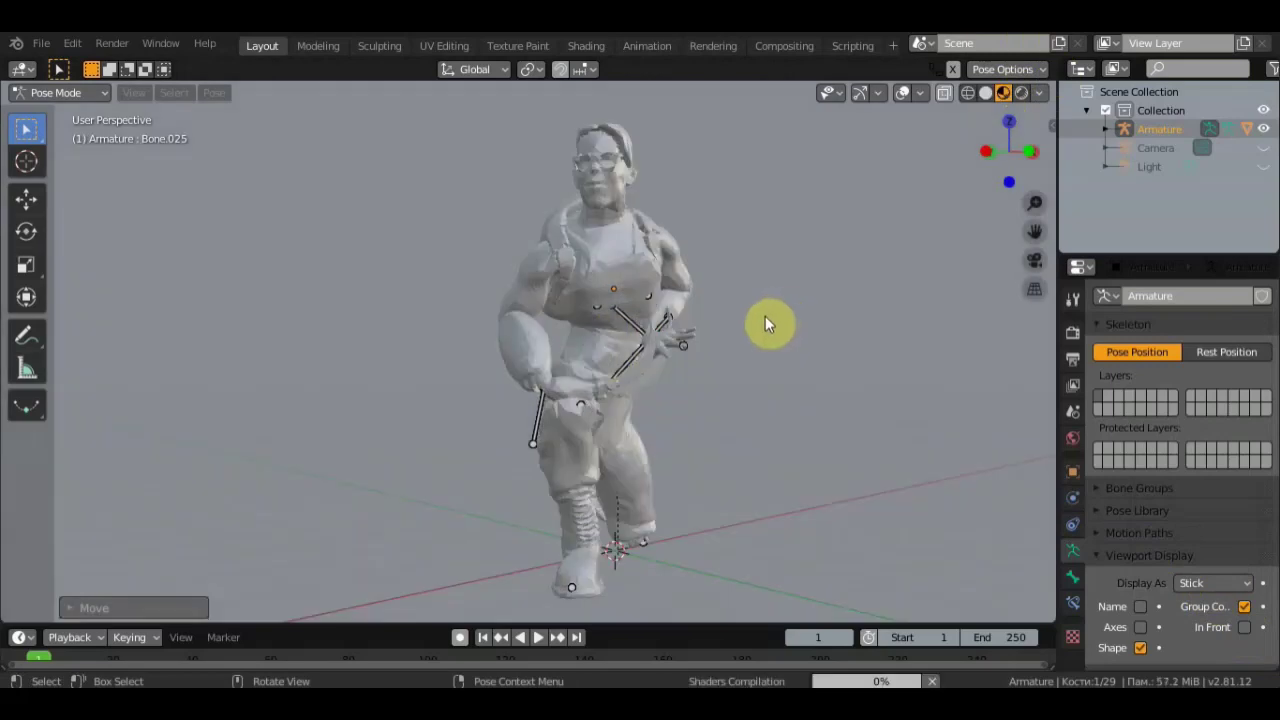
{"action": "key", "text": "r"}
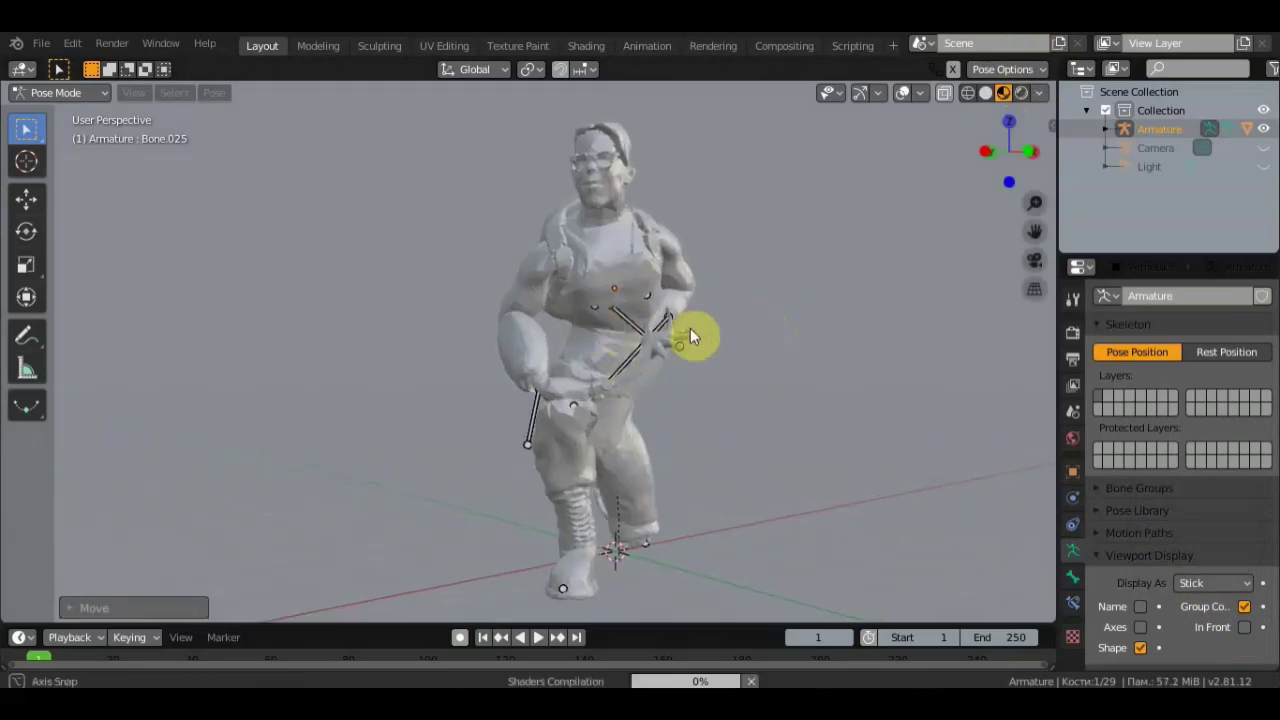
{"action": "middle_click_drag", "start_coordinate": [707, 343], "coordinate": [856, 350]}
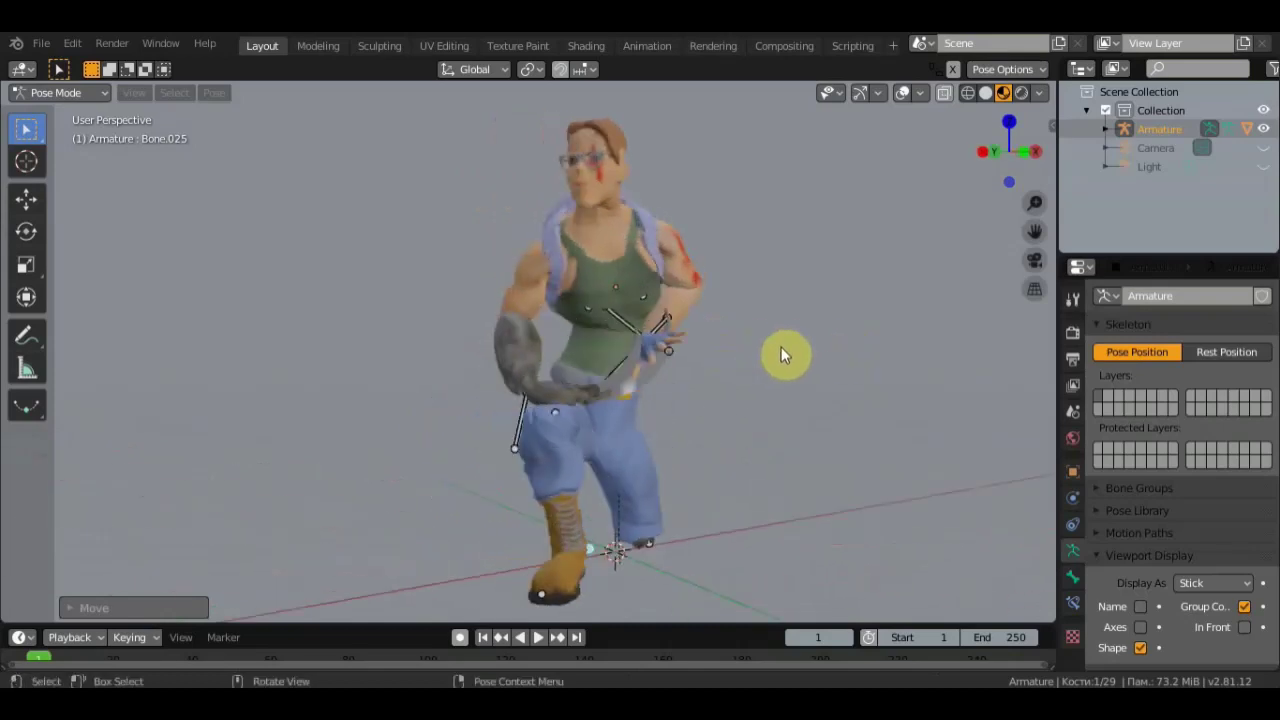
{"action": "left_click", "coordinate": [1244, 627]}
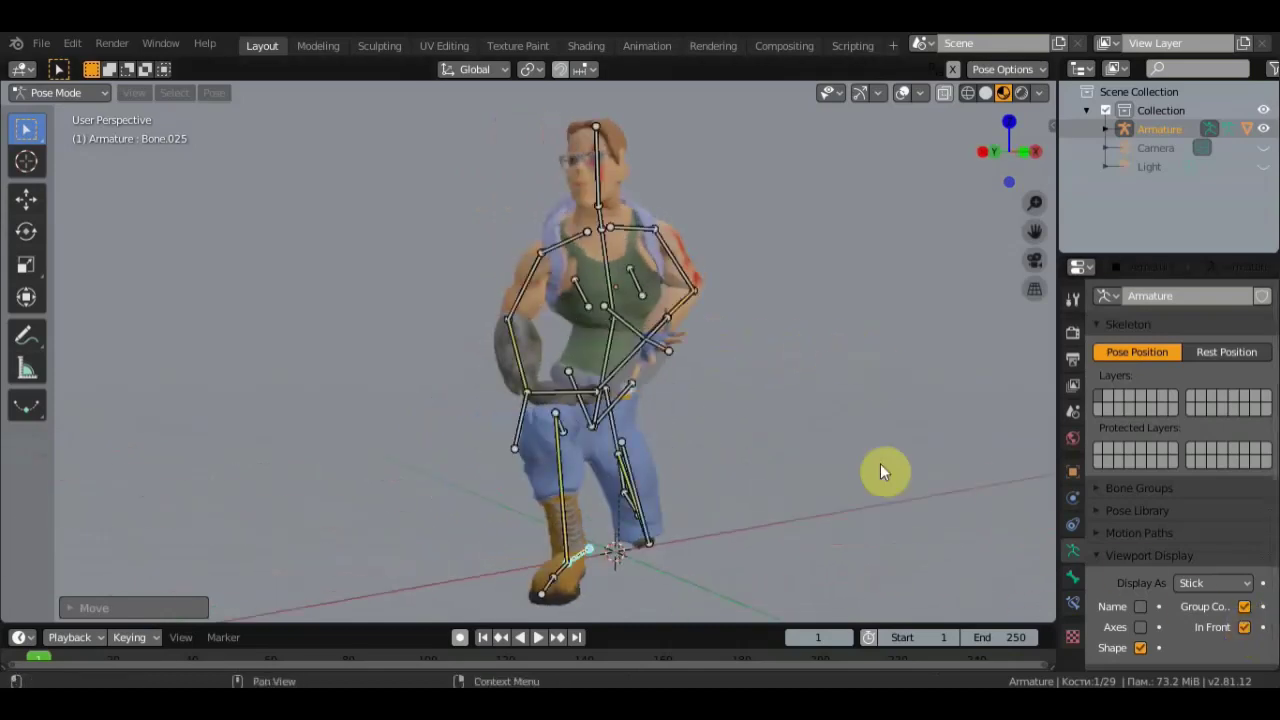
Step: Nudge the lower spine bone and rotate upper spine bone Bone.001 about 8.72°
{"action": "left_click", "coordinate": [605, 342]}
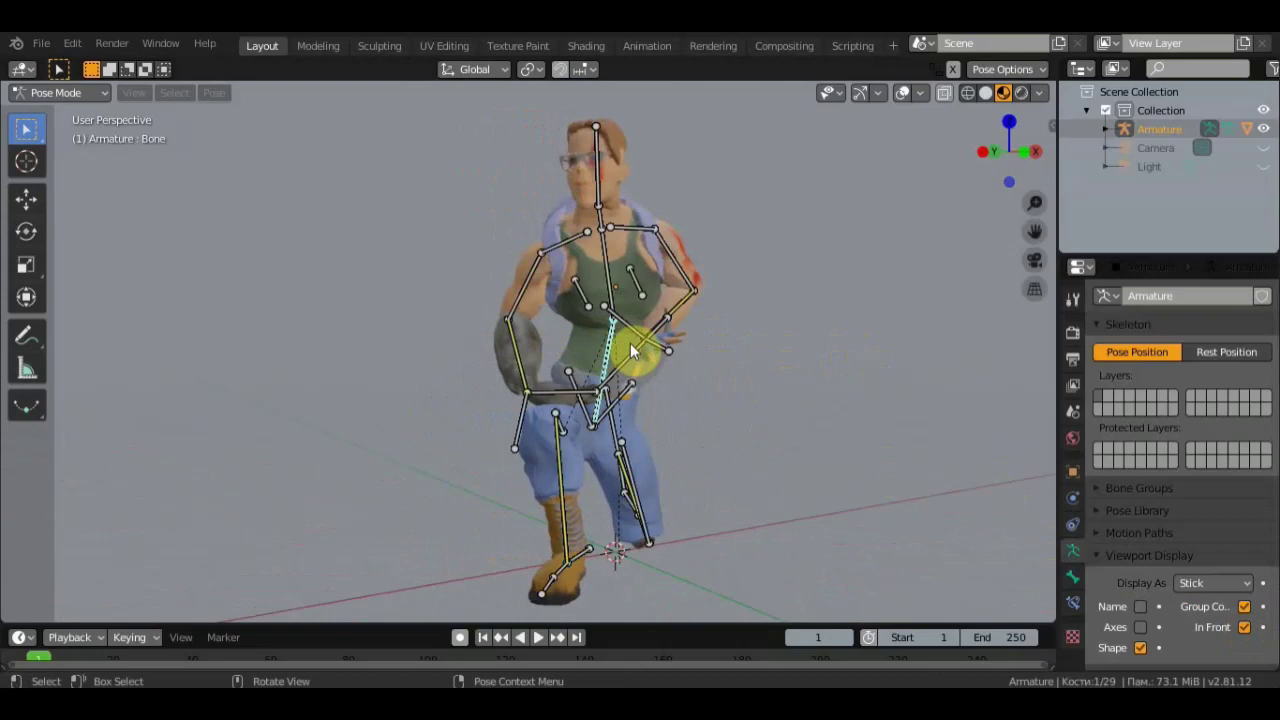
{"action": "key", "text": "g"}
{"action": "left_click", "coordinate": [615, 342]}
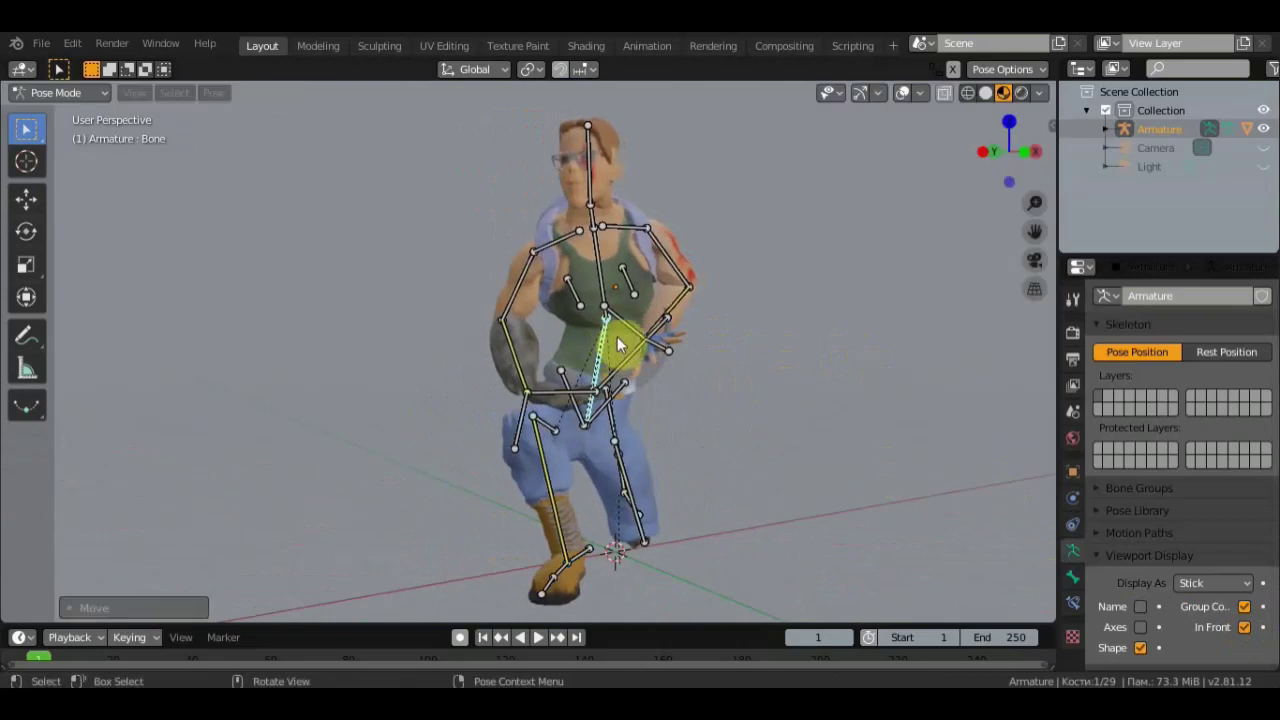
{"action": "left_click", "coordinate": [607, 279]}
{"action": "key", "text": "r"}
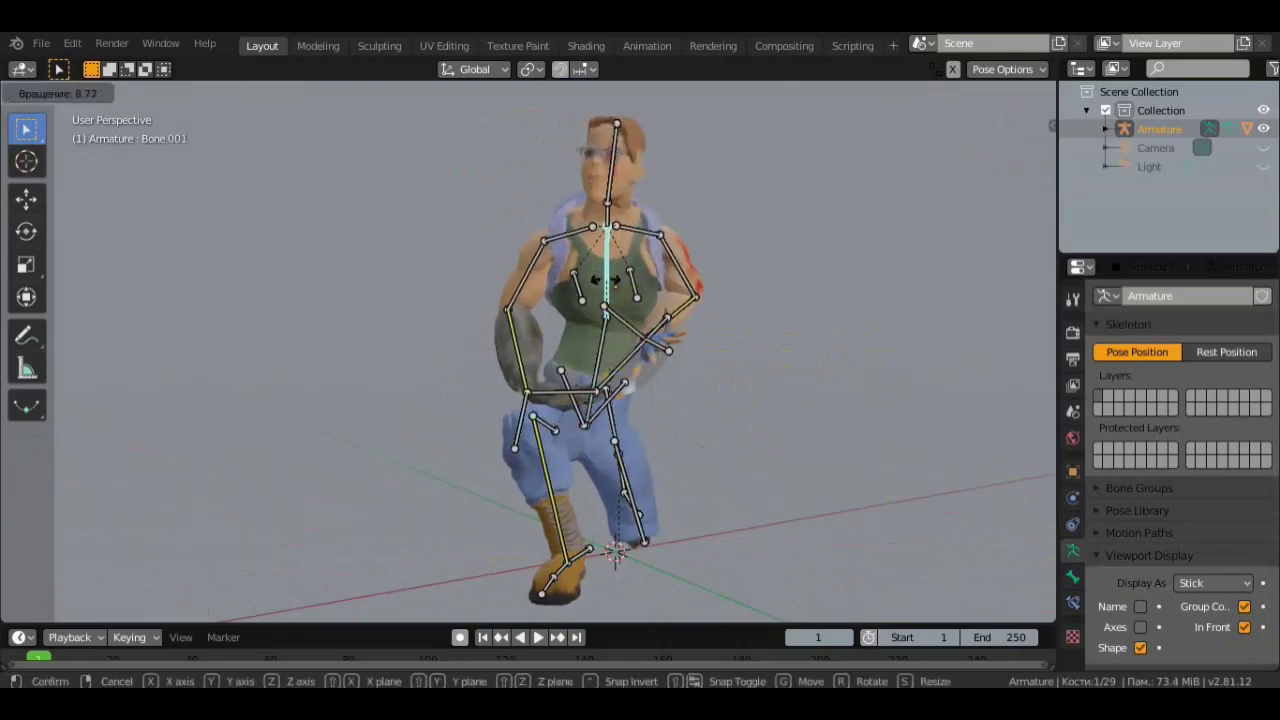
{"action": "left_click", "coordinate": [607, 282]}
Step: Tilt head bone Bone.003 about -11.45° from a side view
{"action": "left_click", "coordinate": [605, 193]}
{"action": "key", "text": "r"}
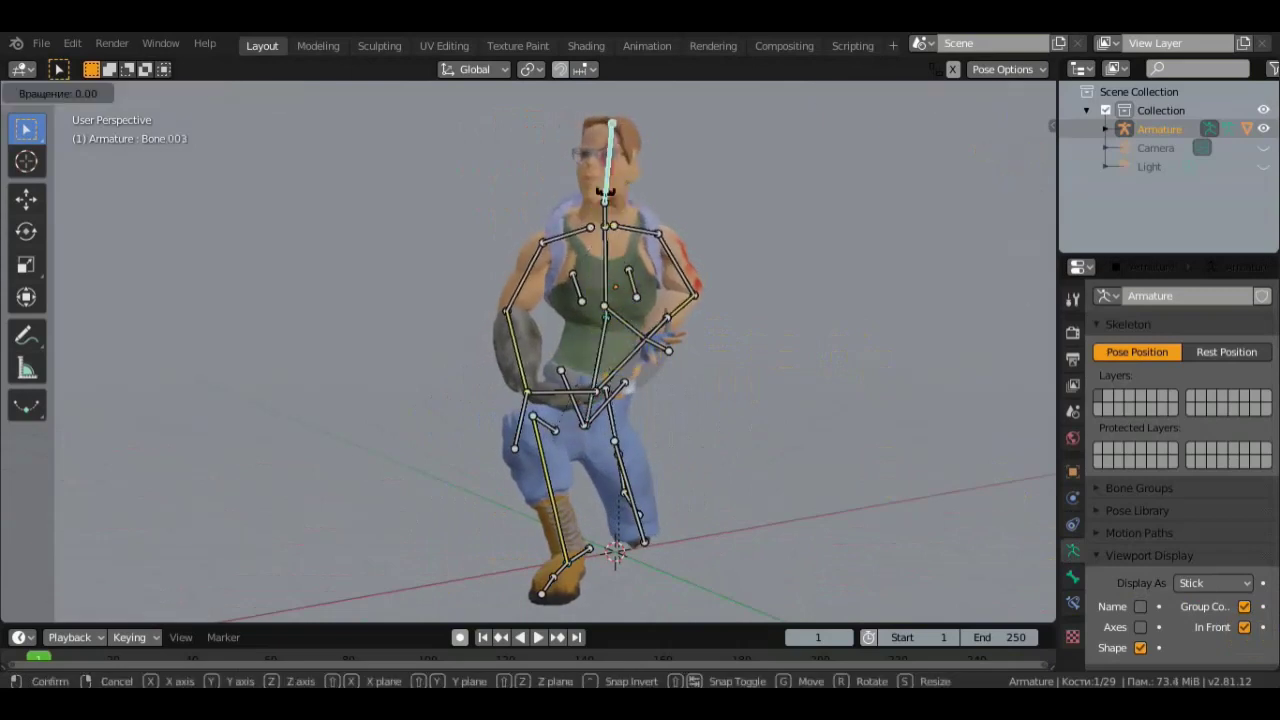
{"action": "right_click", "coordinate": [605, 190]}
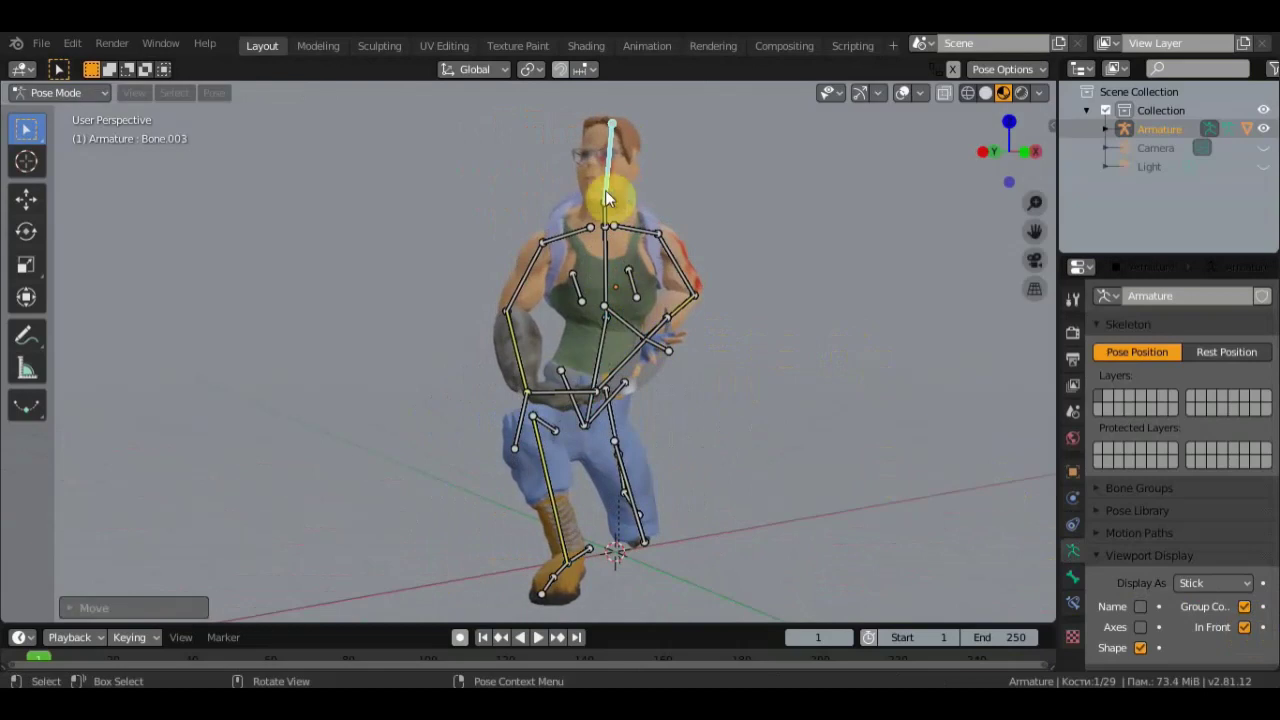
{"action": "middle_click_drag", "start_coordinate": [600, 195], "coordinate": [495, 203]}
{"action": "key", "text": "r"}
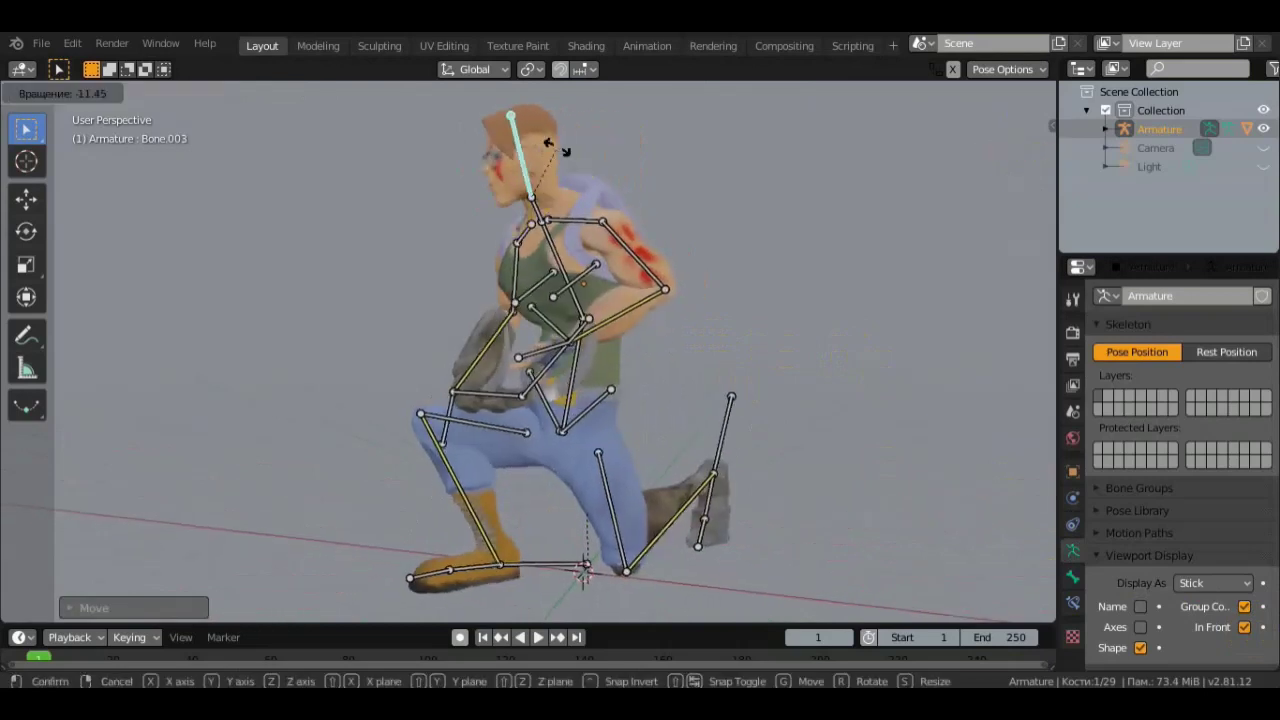
{"action": "left_click", "coordinate": [549, 146]}
{"action": "middle_click_drag", "start_coordinate": [549, 146], "coordinate": [723, 158]}
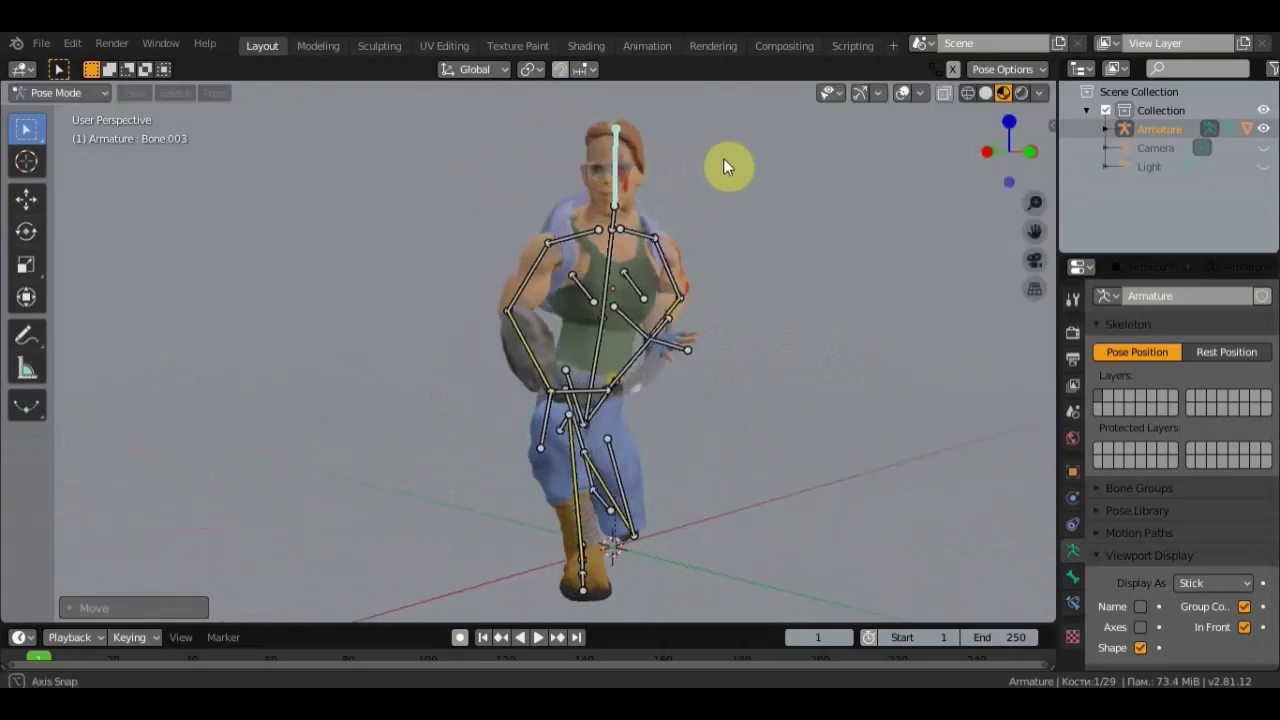
Step: Keep Stick bone display, turn off In Front, and view the kneeling character from the side
{"action": "left_click", "coordinate": [1218, 575]}
{"action": "left_click", "coordinate": [1185, 542]}
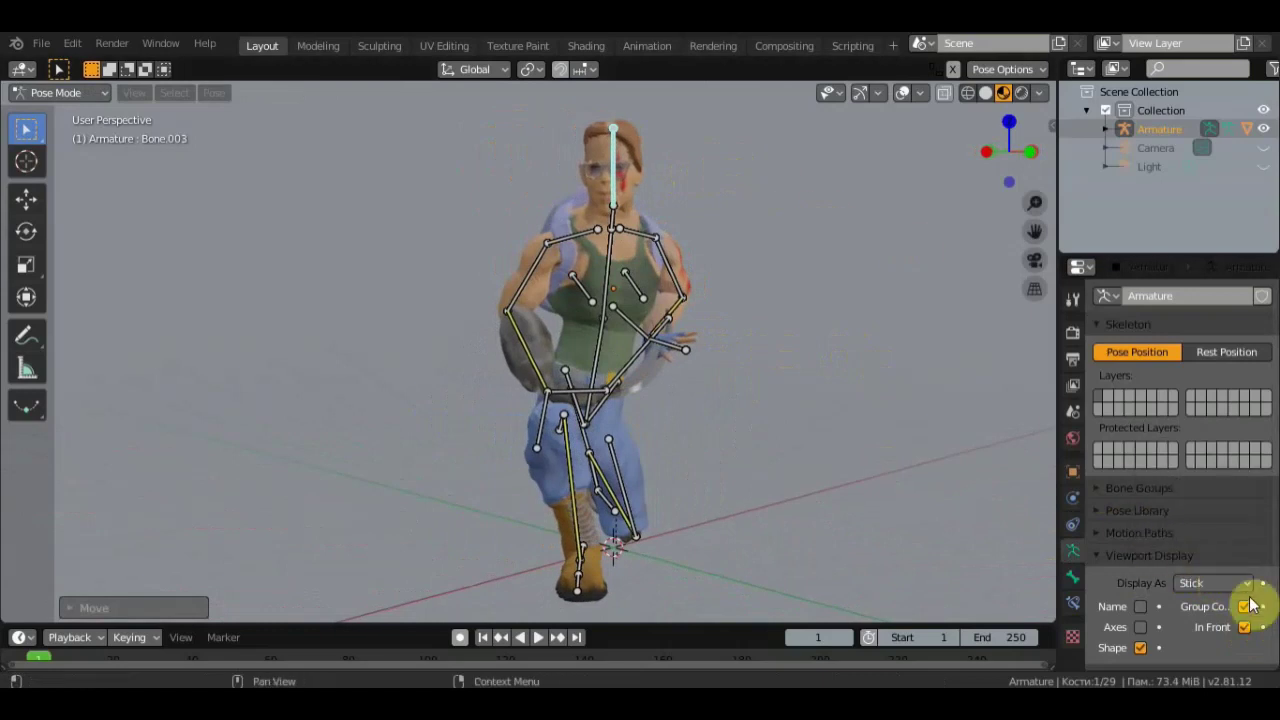
{"action": "left_click", "coordinate": [1223, 582]}
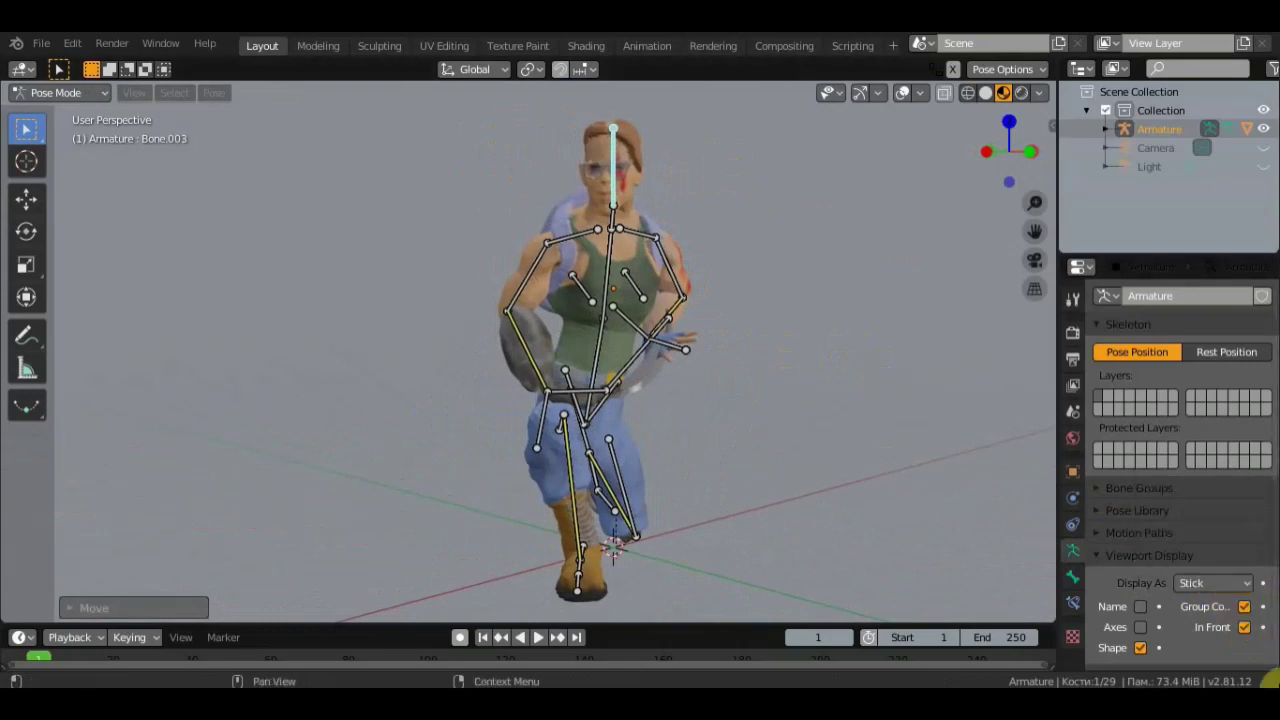
{"action": "left_click", "coordinate": [1244, 627]}
{"action": "middle_click_drag", "start_coordinate": [857, 449], "coordinate": [655, 433]}
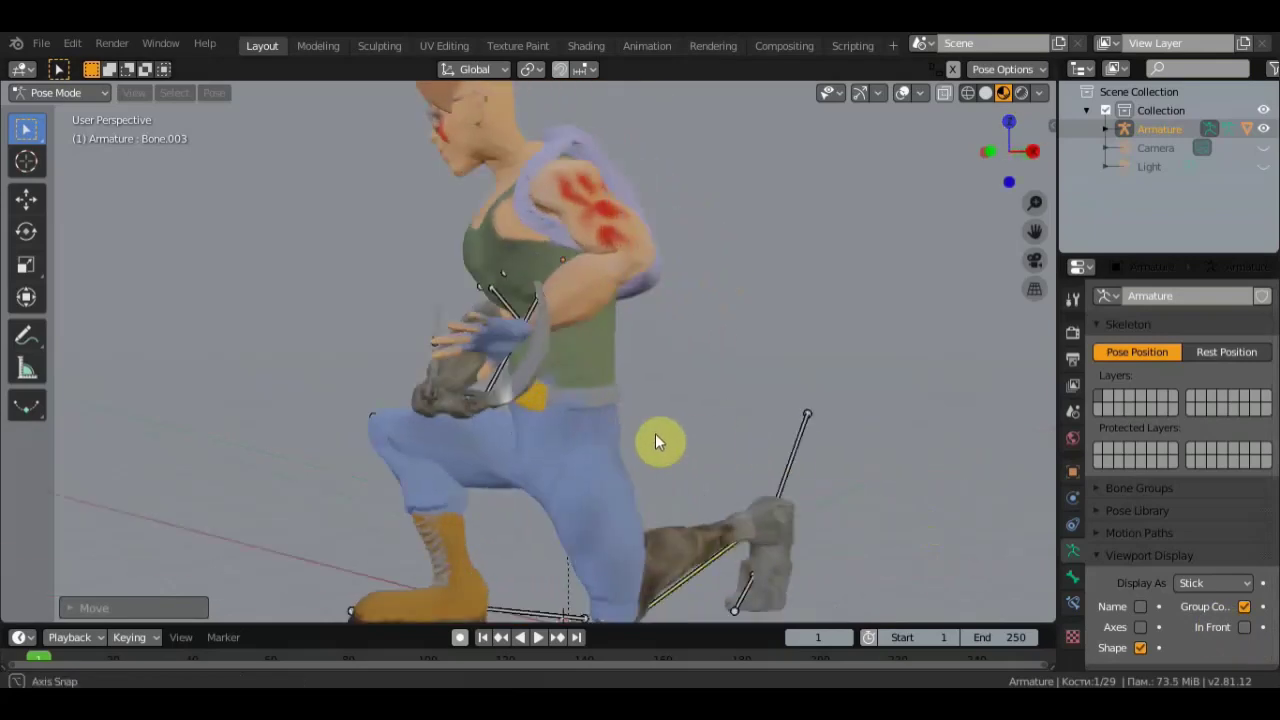
{"action": "middle_click_drag", "start_coordinate": [655, 433], "coordinate": [729, 441]}
{"action": "scroll", "coordinate": [714, 429], "scroll_direction": "down", "scroll_amount": 3}
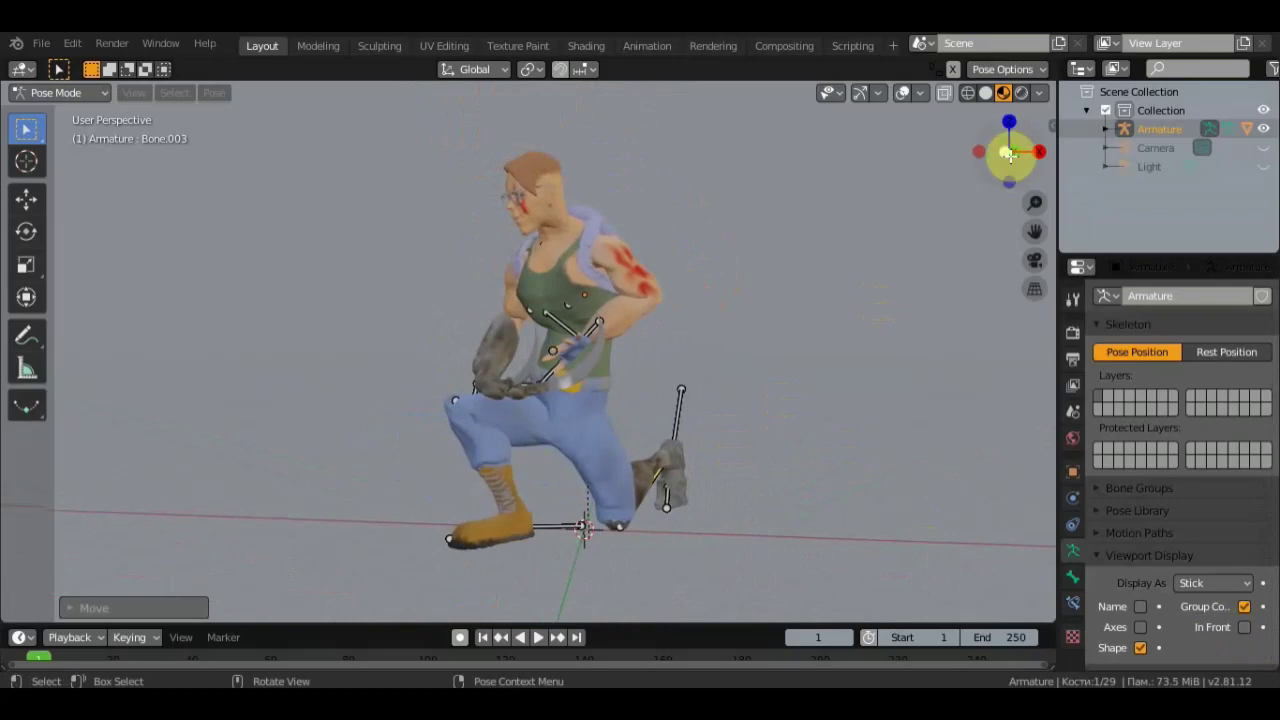
Step: Briefly inspect the character in Wireframe shading, then return to Material Preview
{"action": "left_click", "coordinate": [967, 92]}
{"action": "scroll", "coordinate": [815, 313], "scroll_direction": "up", "scroll_amount": 3}
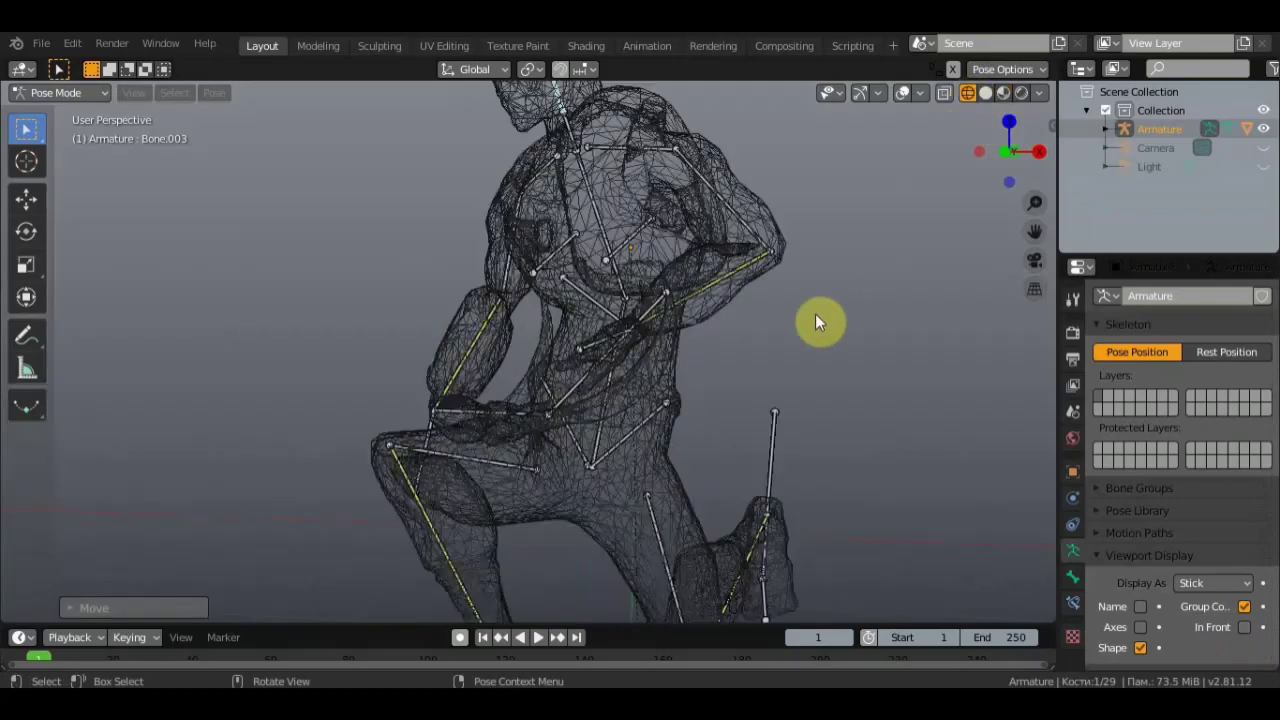
{"action": "scroll", "coordinate": [815, 313], "scroll_direction": "up", "scroll_amount": 2}
{"action": "scroll", "coordinate": [815, 313], "scroll_direction": "down", "scroll_amount": 4}
{"action": "scroll", "coordinate": [815, 313], "scroll_direction": "down", "scroll_amount": 1}
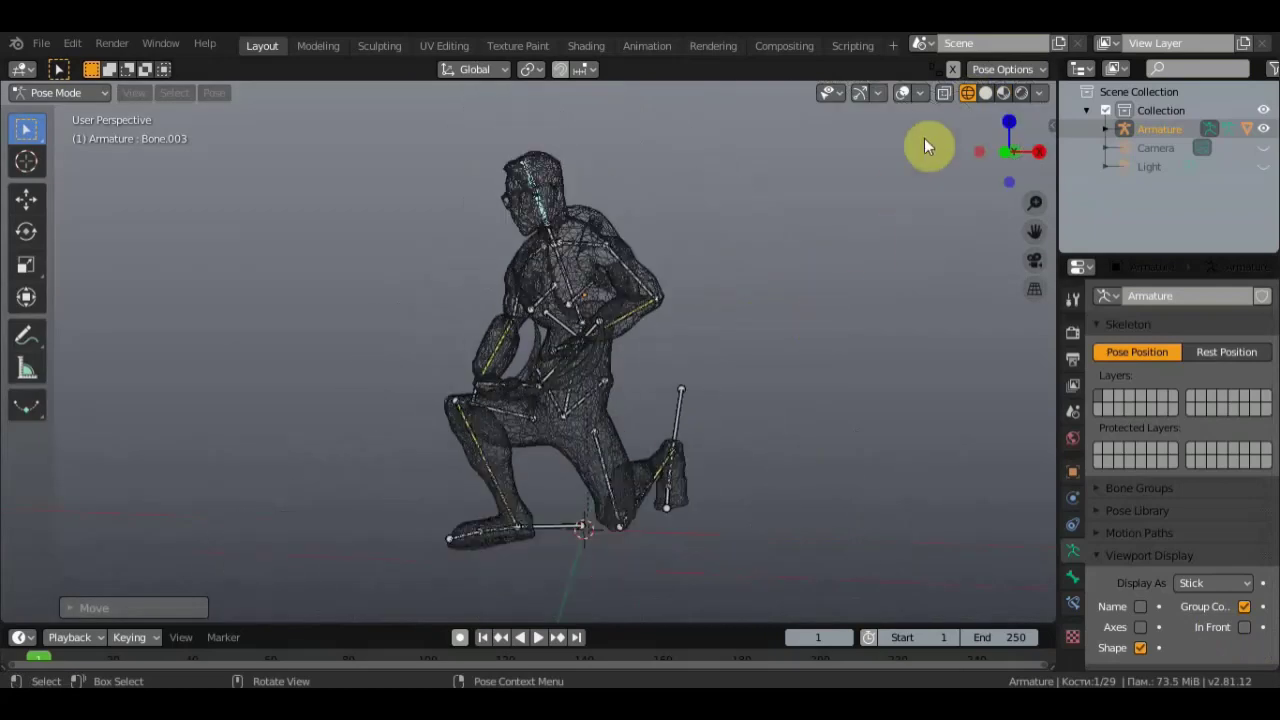
{"action": "left_click", "coordinate": [1003, 92]}
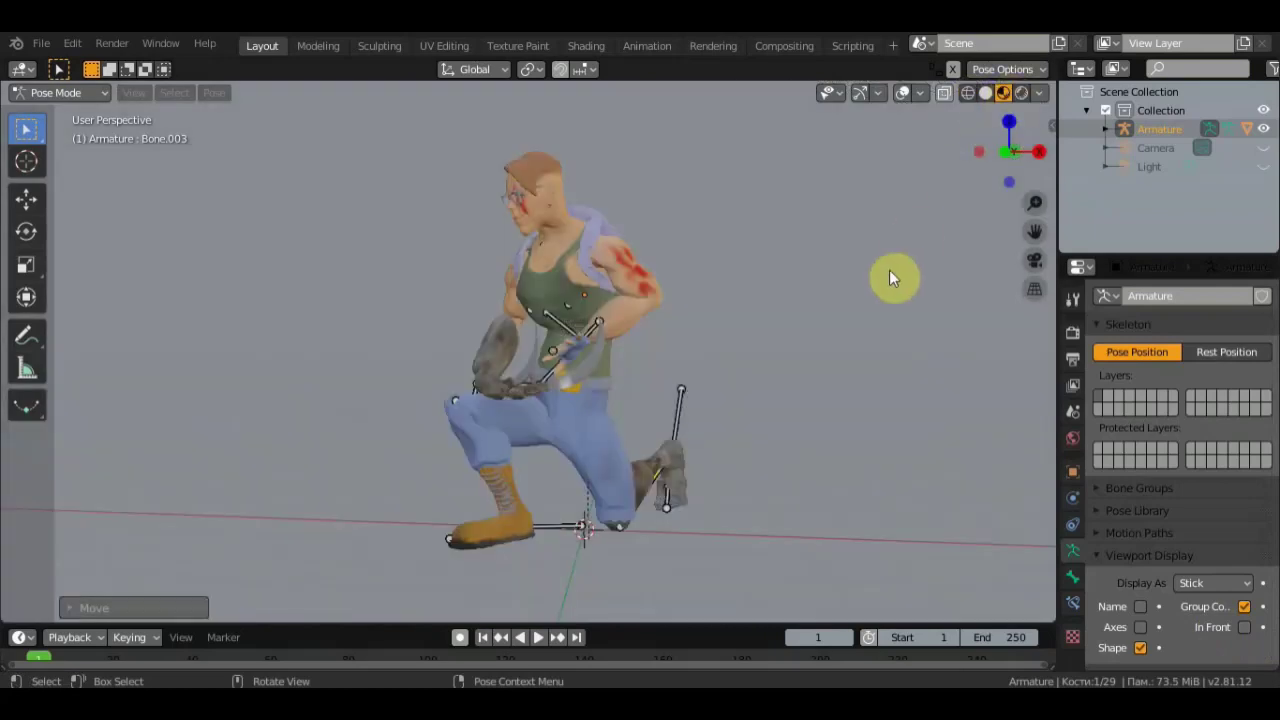